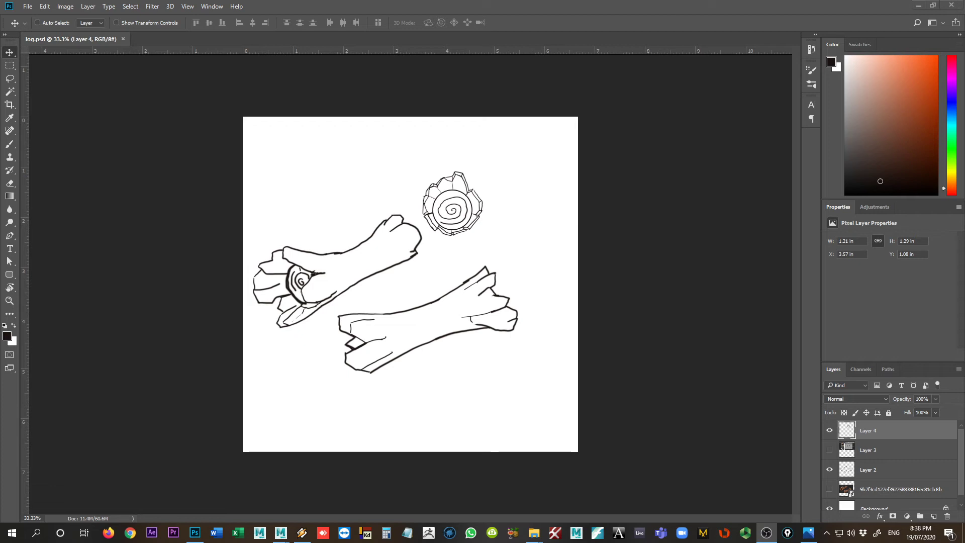
Switch to the Photos viewer with the log reference image, resize its window and place it beside the log sketch for comparison
left_click(809, 533)
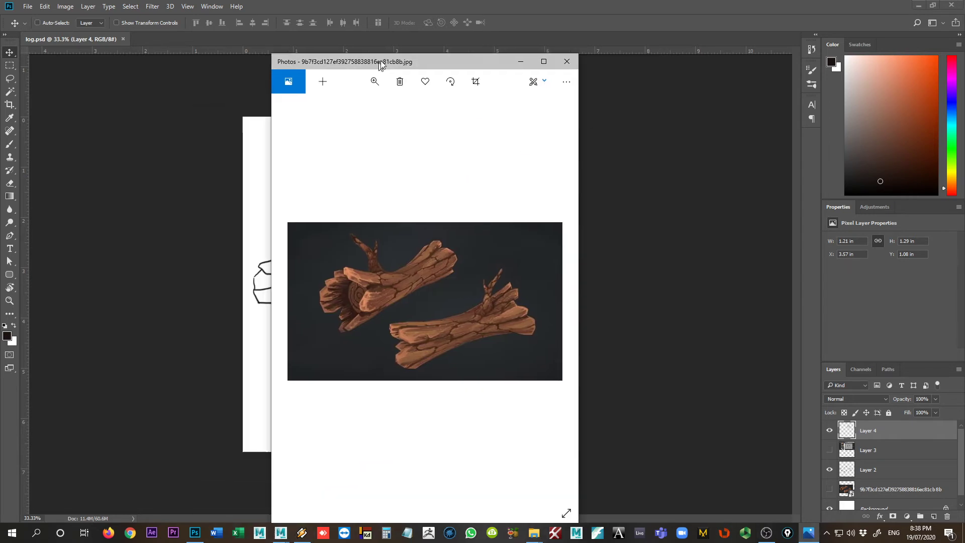
left_click_drag(398, 59, 409, 52)
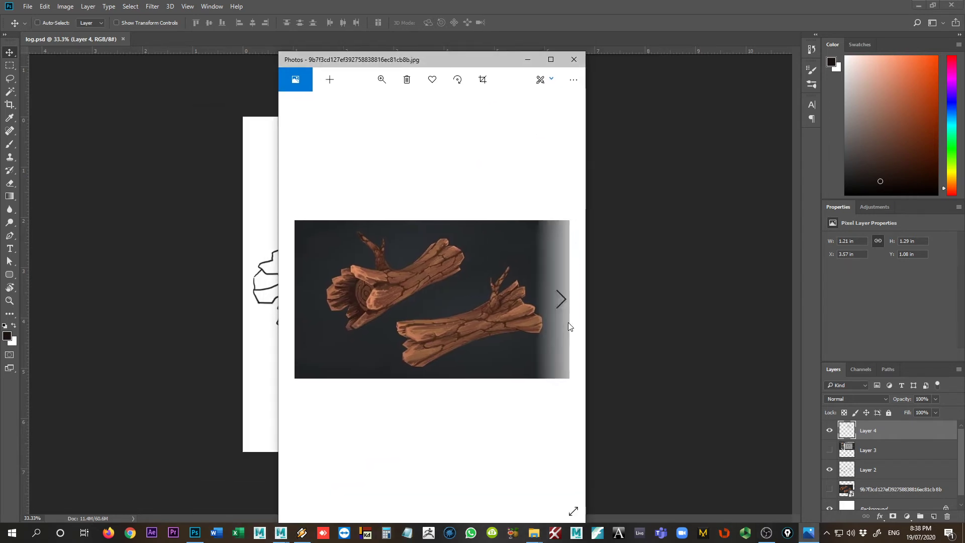
left_click(652, 307)
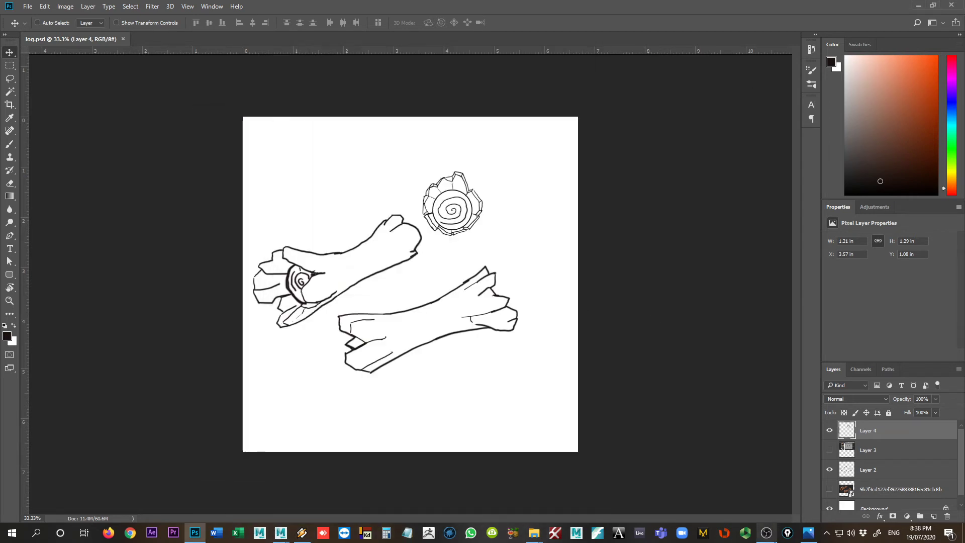
left_click(809, 533)
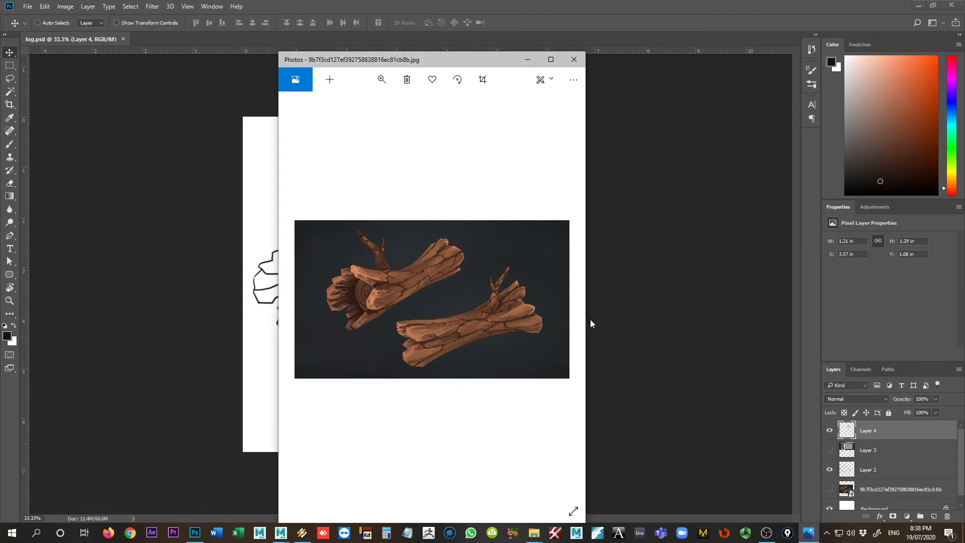
left_click_drag(586, 319, 808, 320)
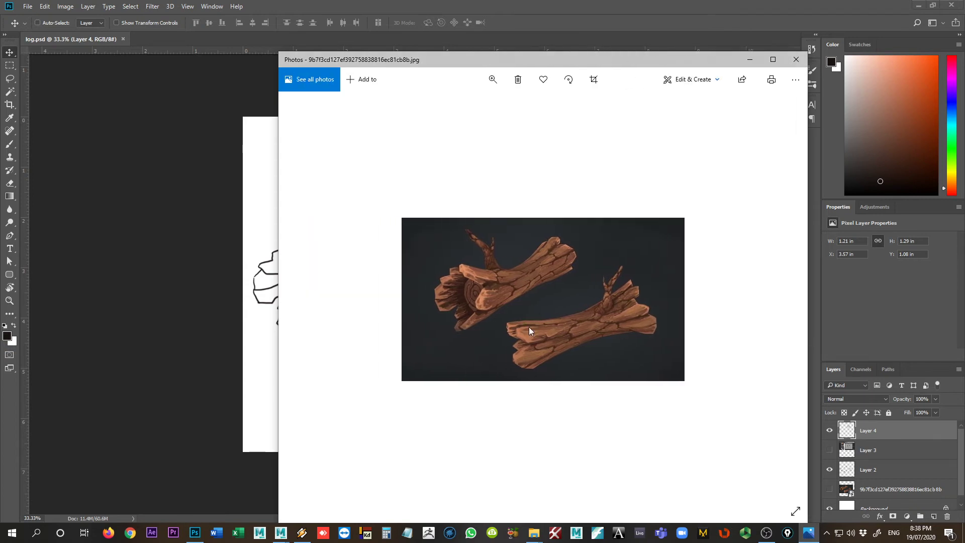
left_click_drag(576, 60, 522, 39)
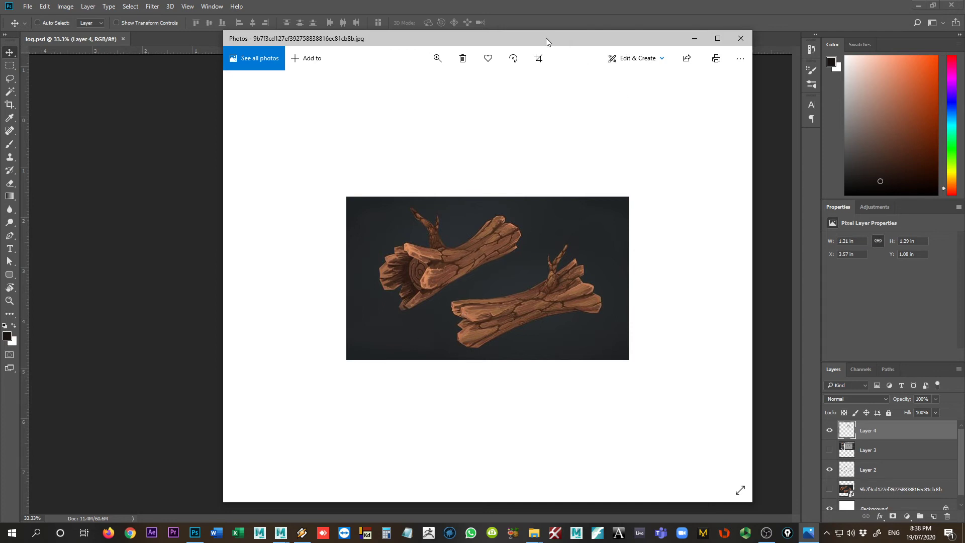
left_click_drag(545, 38, 793, 46)
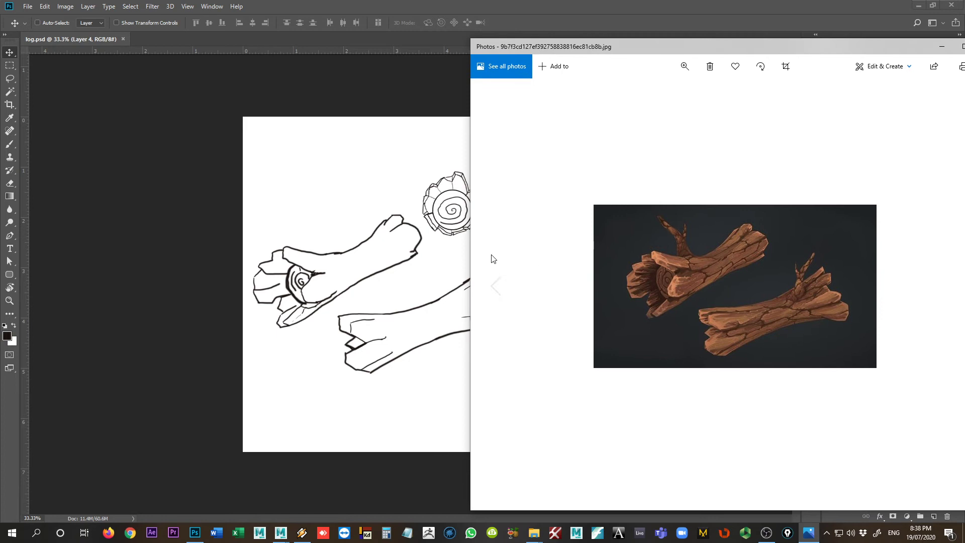
left_click_drag(471, 261, 622, 258)
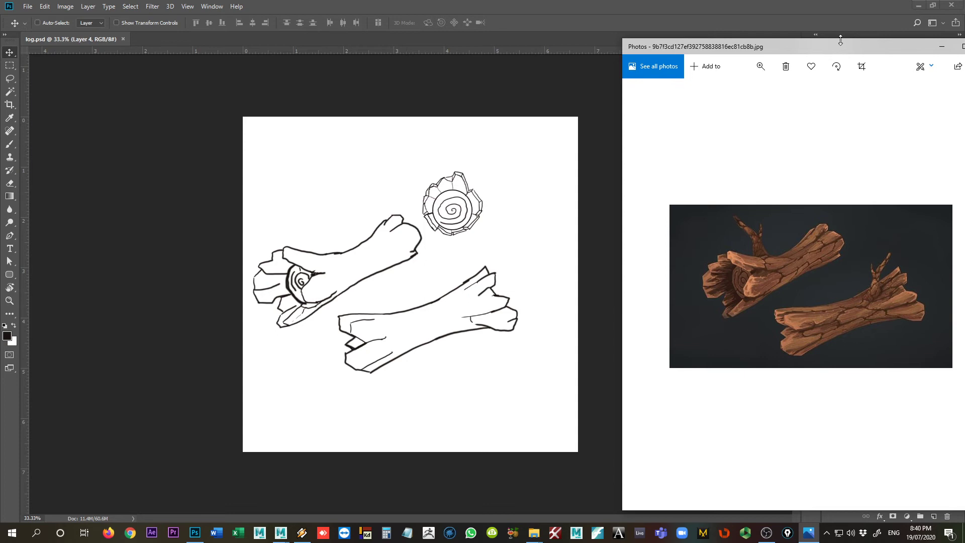
Move the reference image aside, switch to Maya and examine the low-poly log model from several sides
left_click_drag(828, 47, 964, 58)
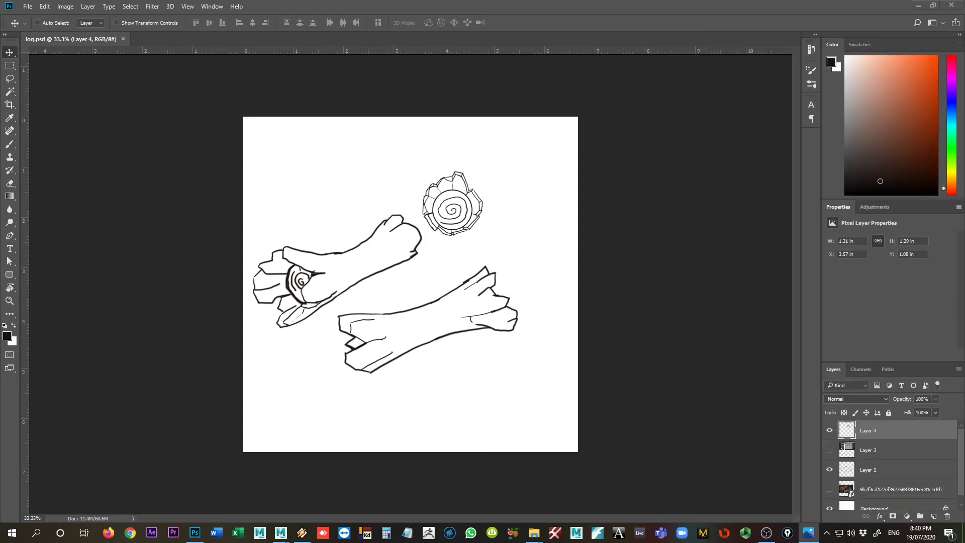
left_click(919, 7)
left_click(439, 299)
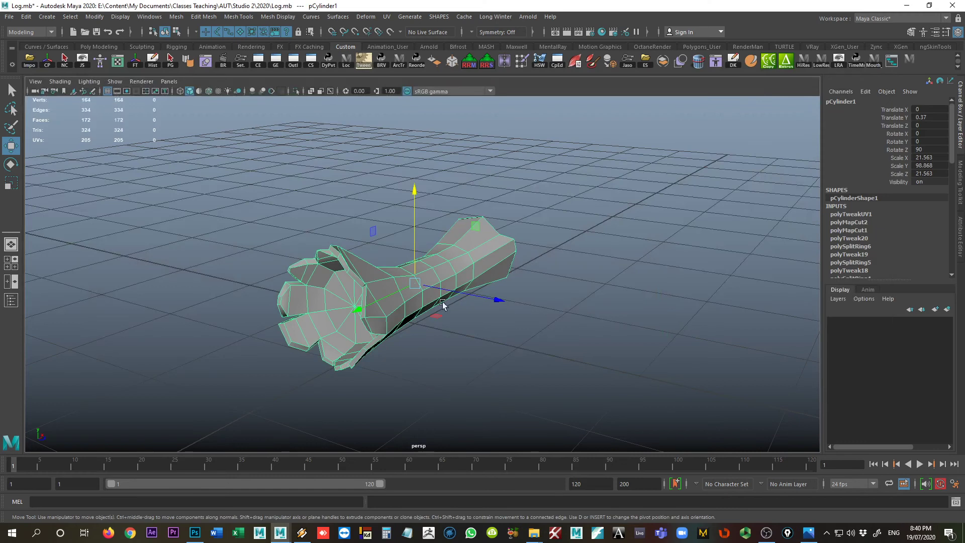
left_click_drag(575, 327, 506, 345, "alt")
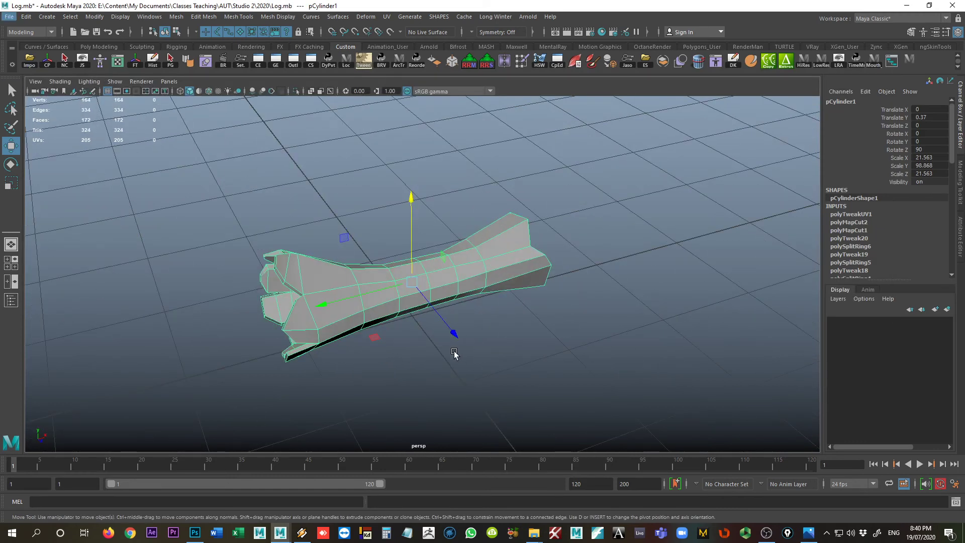
key("q")
left_click_drag(444, 351, 142, 195, "alt")
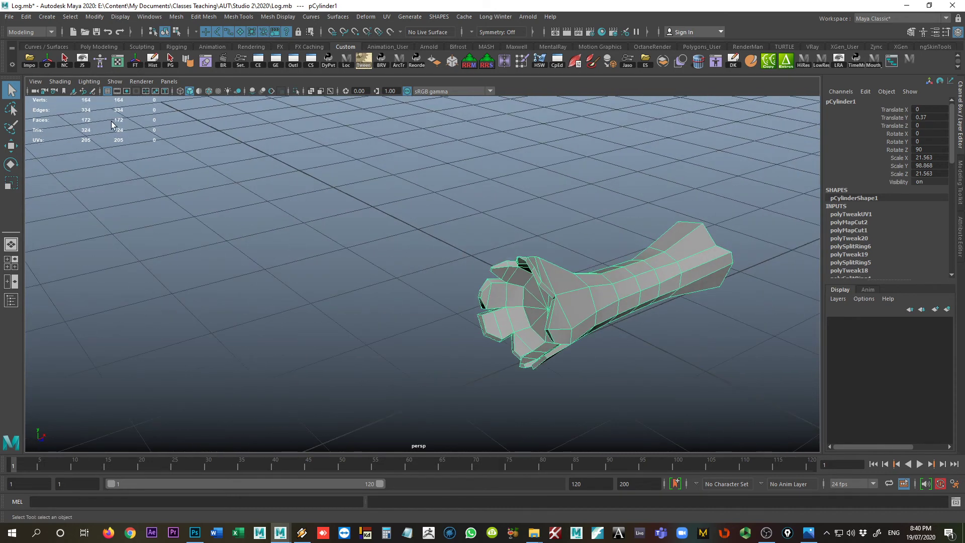
left_click_drag(602, 236, 417, 247, "alt")
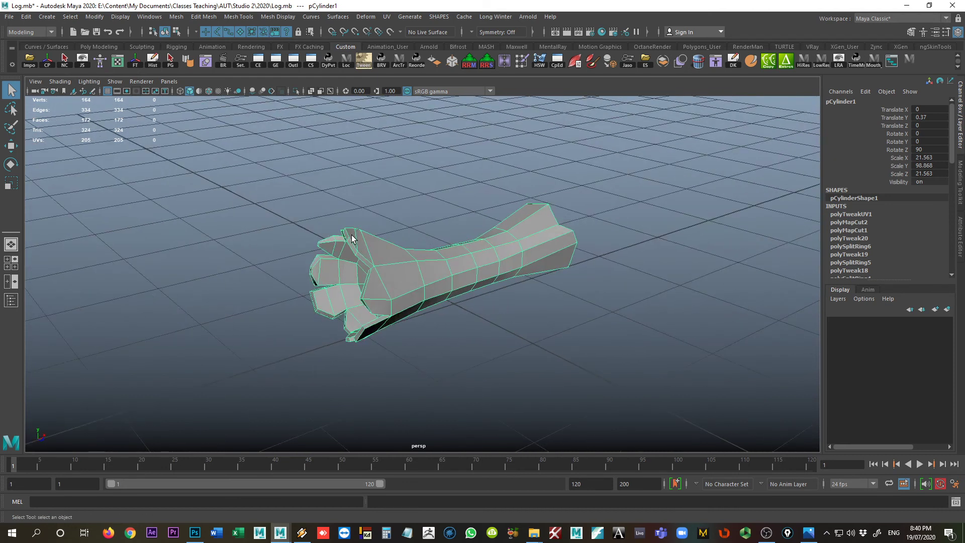
left_click_drag(382, 316, 396, 304, "alt")
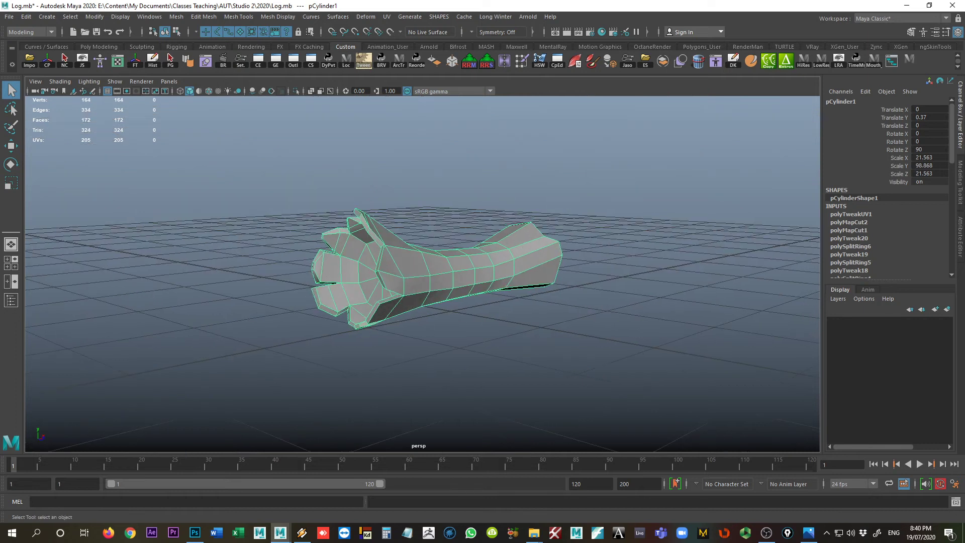
Bring the log reference image up beside the model, then inspect the log's splintered end, body and flat end
left_click_drag(964, 56, 718, 42)
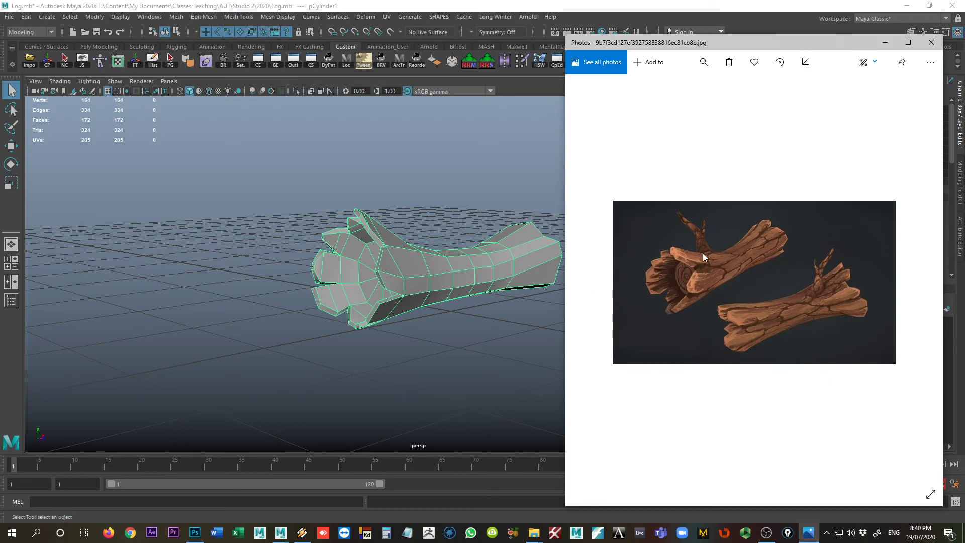
left_click(357, 242)
mouse_move(357, 242)
left_mouse_down("alt")
mouse_move(346, 244)
mouse_move(367, 243)
mouse_move(349, 256)
left_mouse_up("alt")
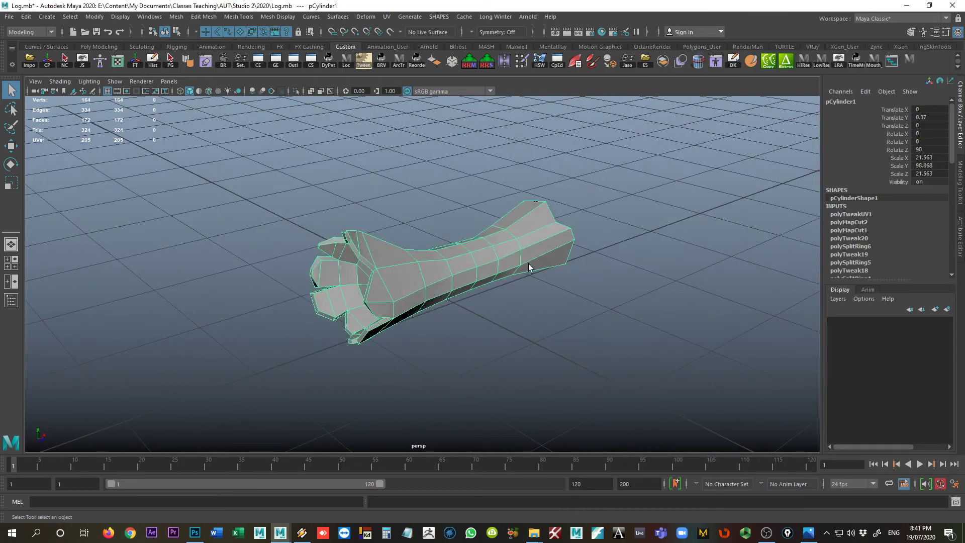
left_click_drag(529, 270, 496, 278, "alt")
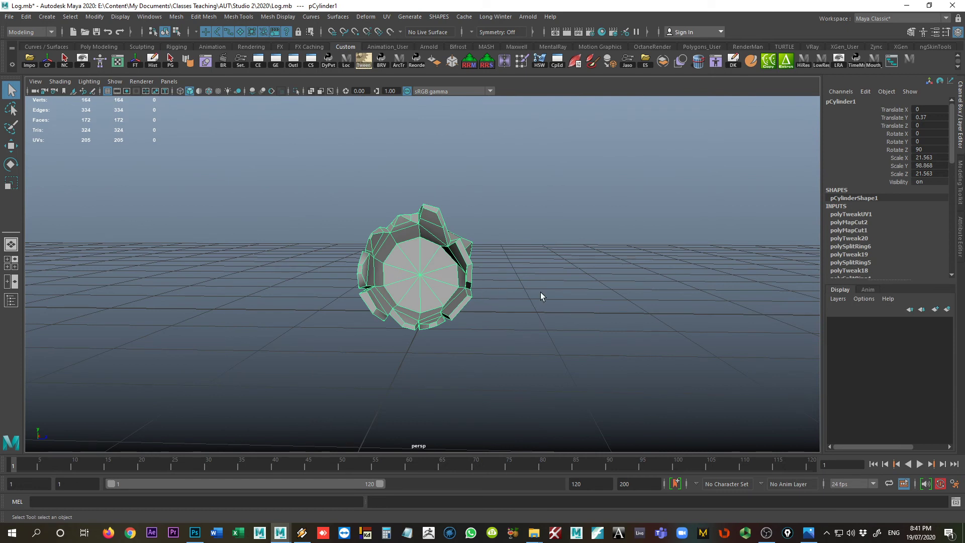
left_click_drag(542, 297, 481, 297, "alt")
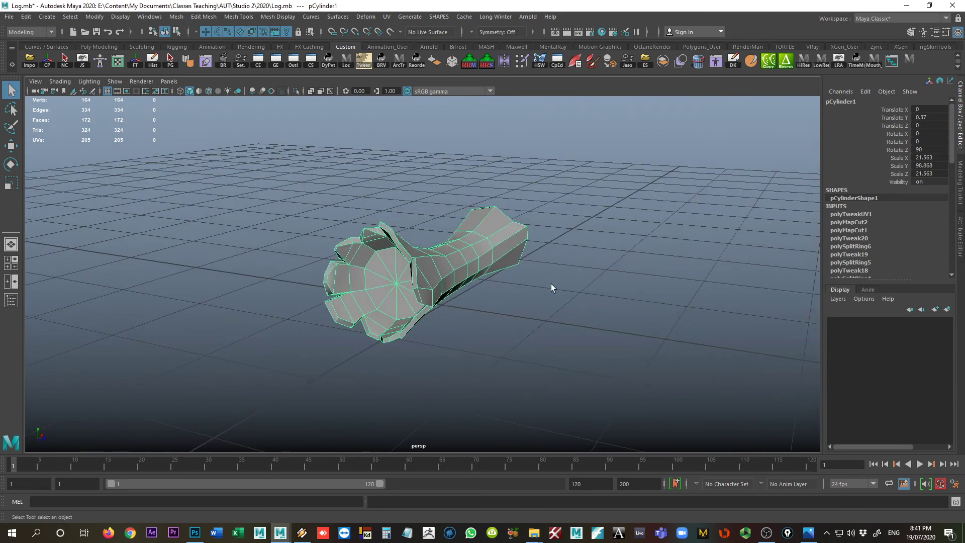
left_click_drag(554, 288, 401, 285, "alt")
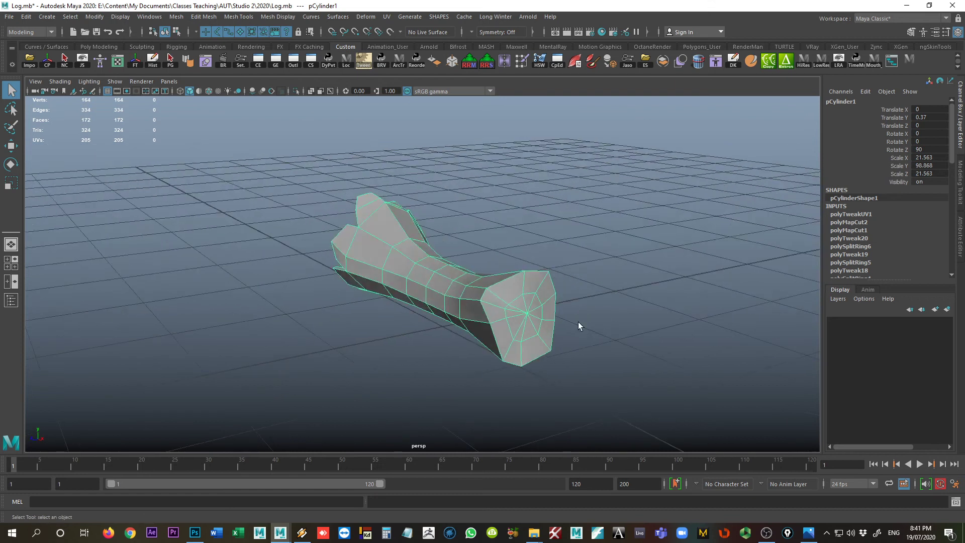
left_click_drag(577, 327, 620, 321, "alt")
left_click_drag(538, 276, 584, 267, "alt")
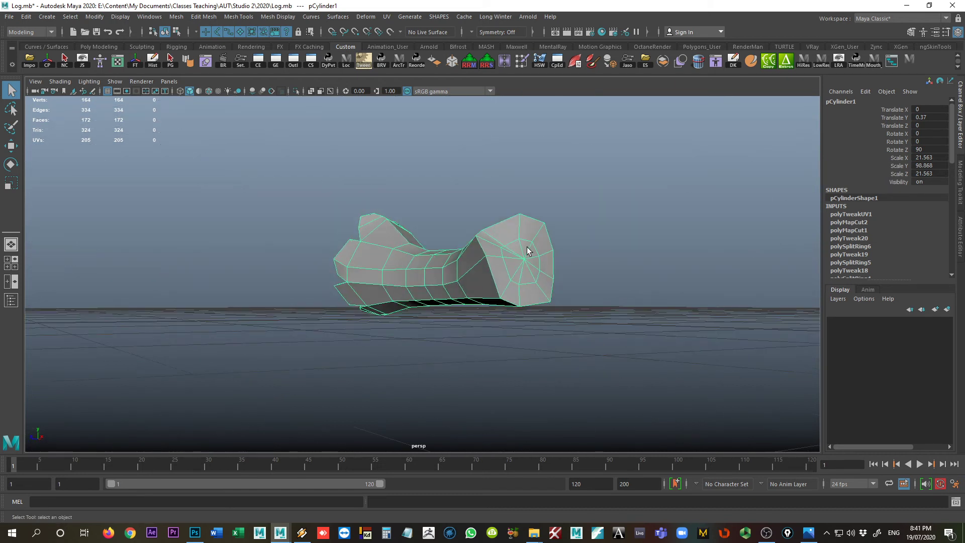
left_click_drag(560, 236, 514, 219, "alt")
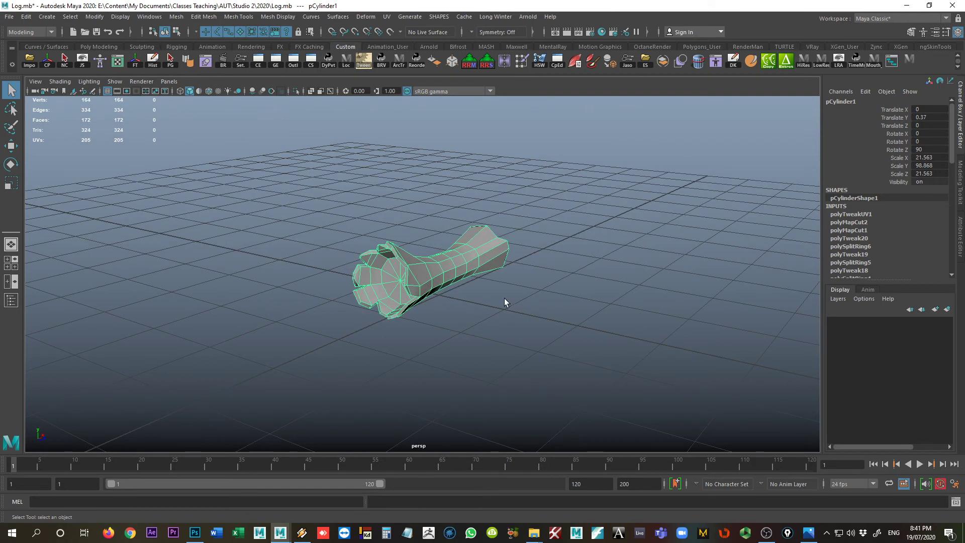
left_click_drag(509, 272, 492, 284, "alt")
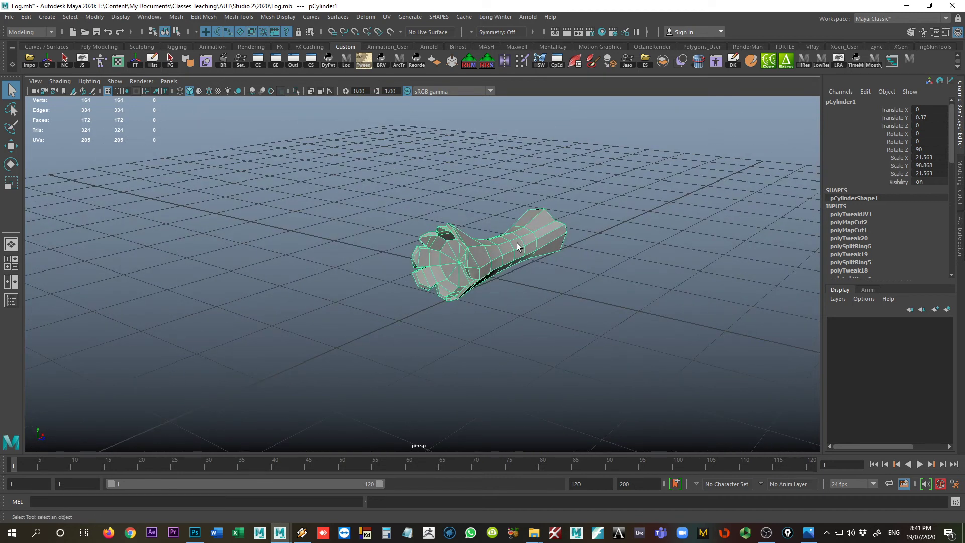
Start a new empty scene without saving the changes to Log.mb
left_click_drag(372, 217, 107, 133, "alt")
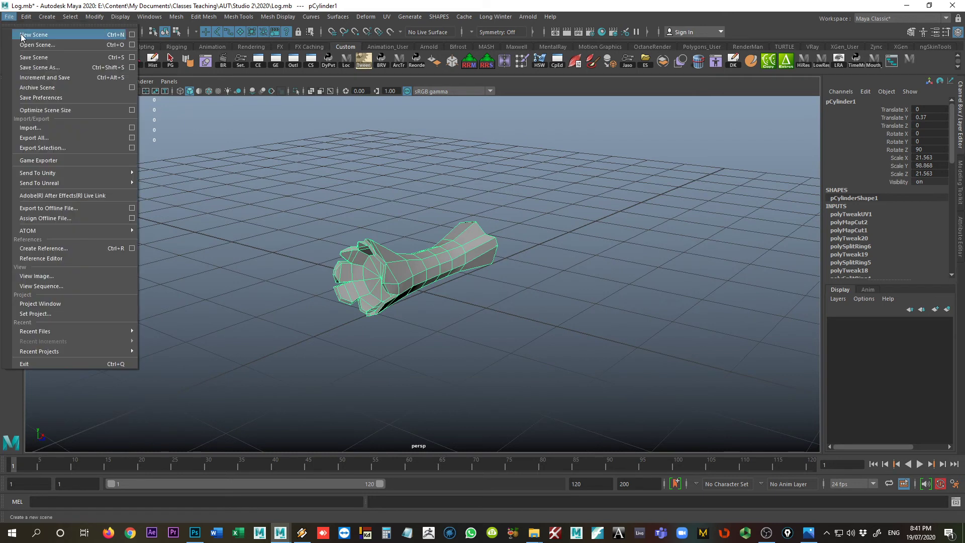
left_click(22, 35)
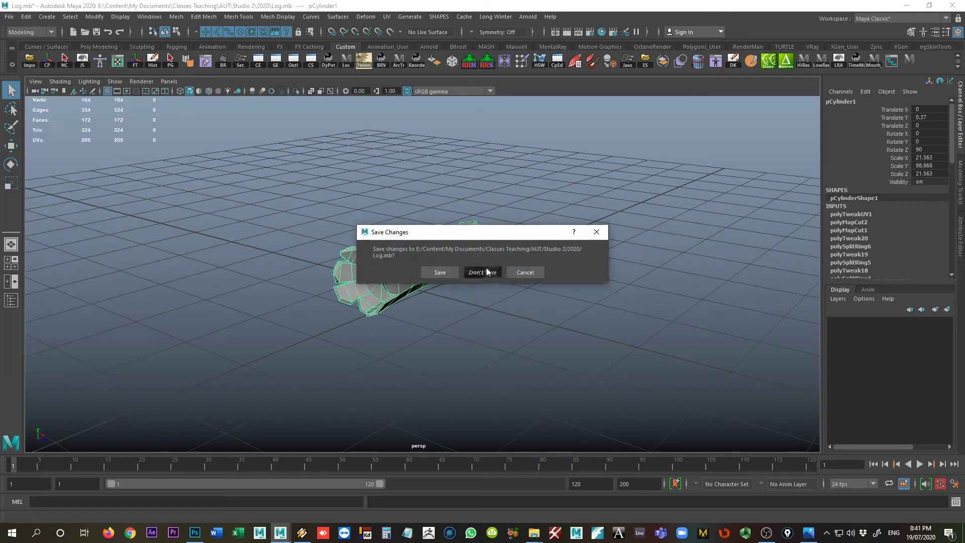
left_click(486, 268)
right_click_drag(373, 303, 515, 299, "alt")
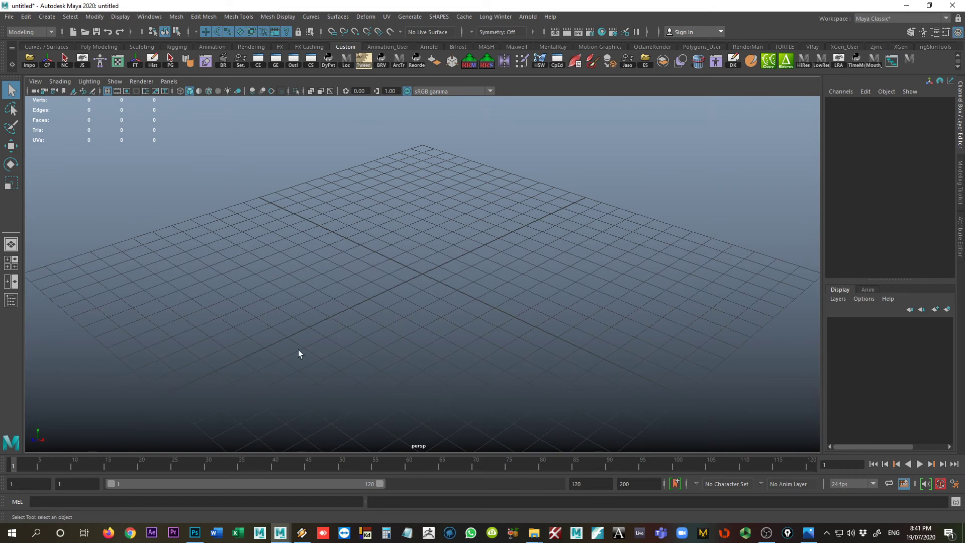
Set the linear working unit to meter in the general settings and save the preferences
left_click(956, 485)
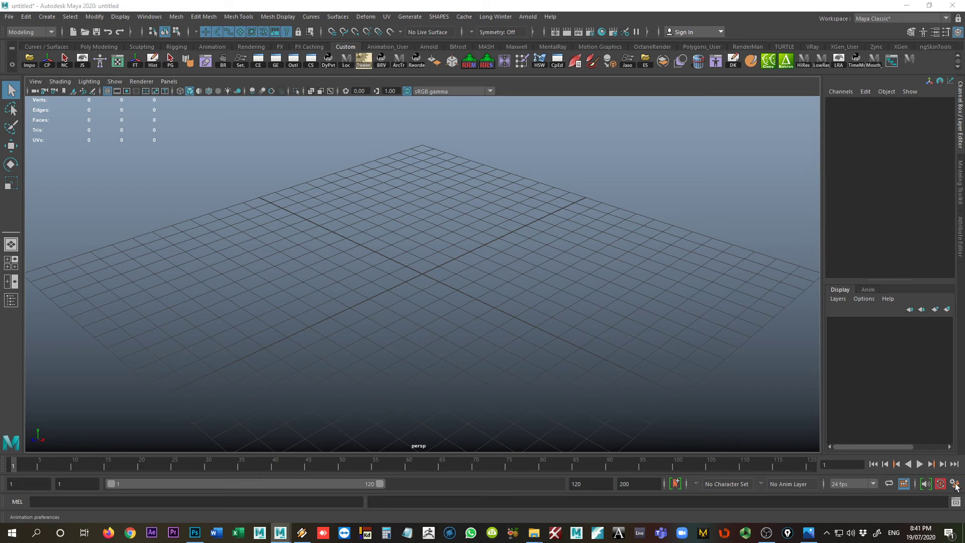
left_click(212, 222)
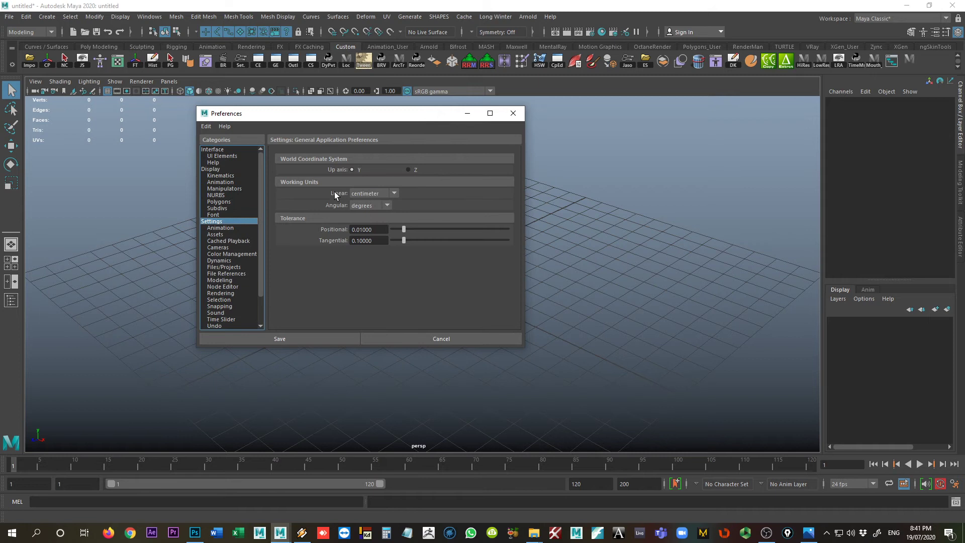
left_click(373, 194)
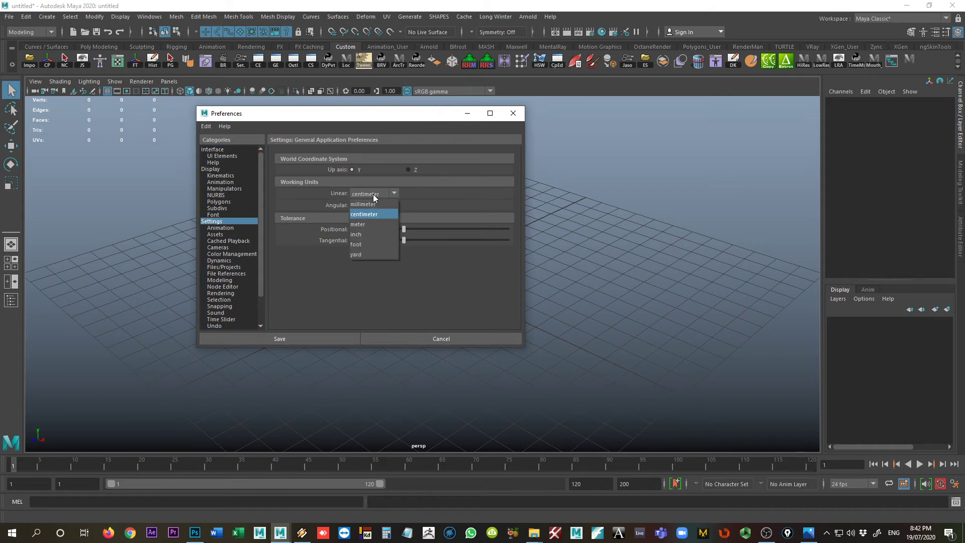
left_click(354, 226)
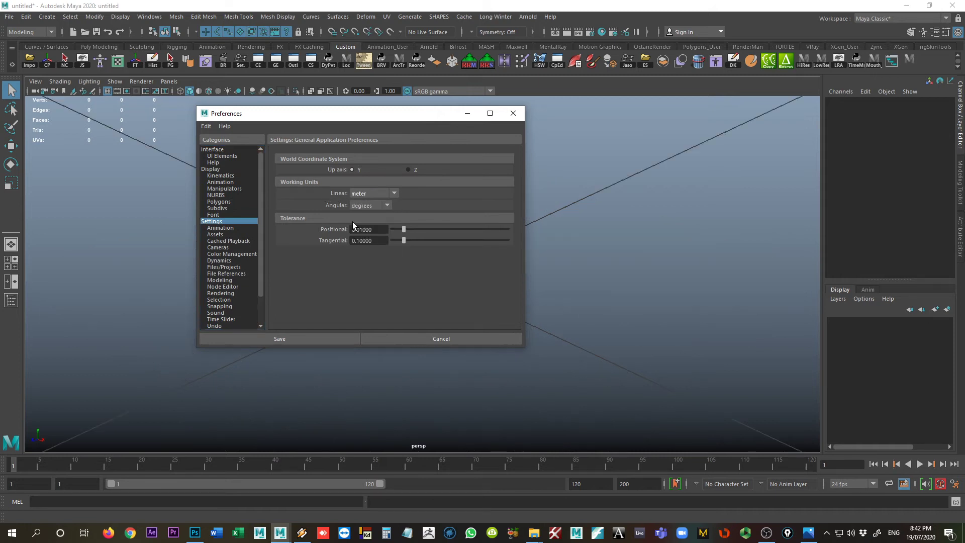
left_click(299, 340)
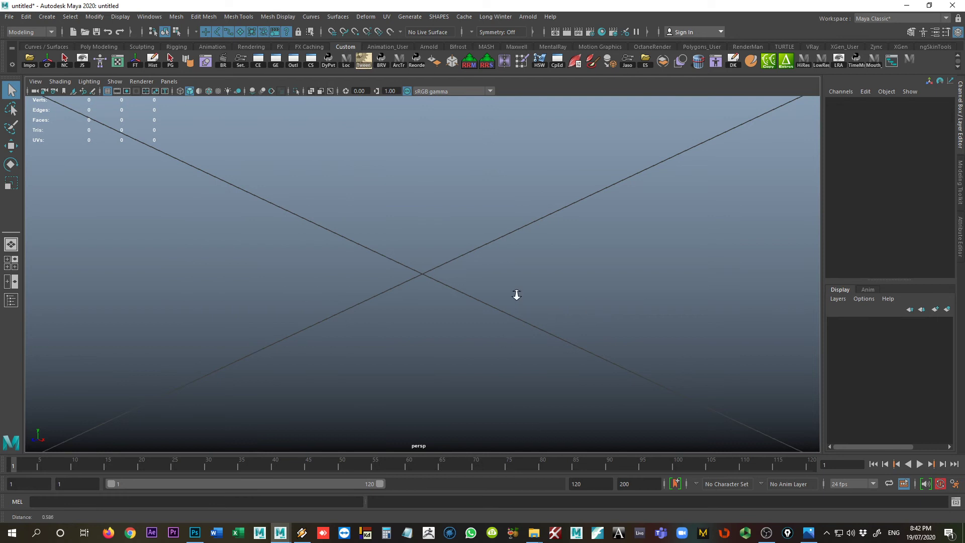
left_click_drag(512, 295, 409, 269, "alt")
left_click_drag(233, 203, 301, 209, "alt")
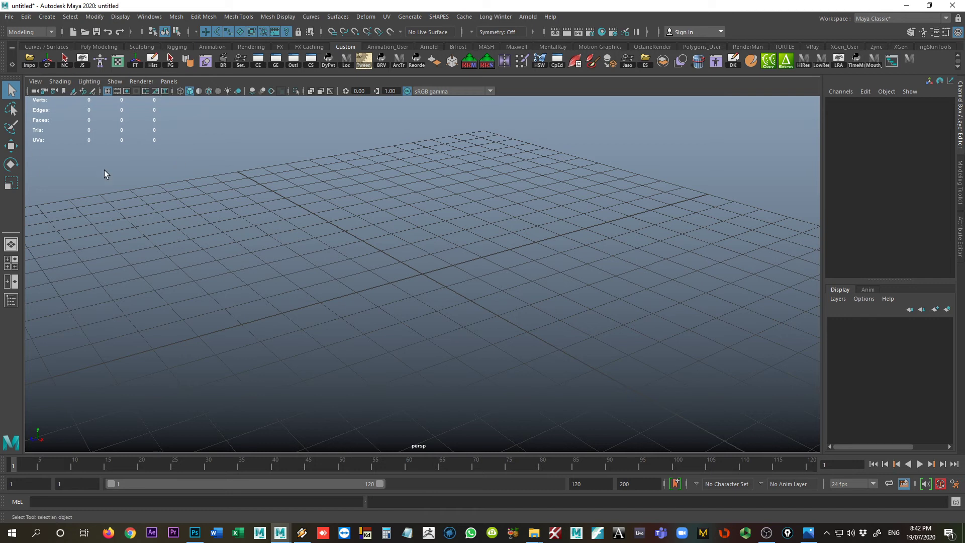
Turn off the Poly Count heads-up display in the viewport
left_click(149, 17)
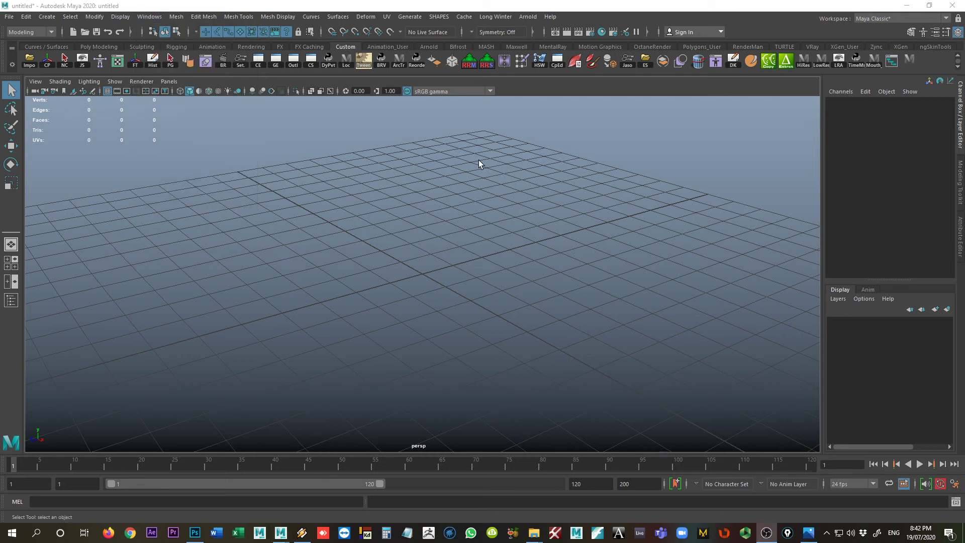
left_click(121, 17)
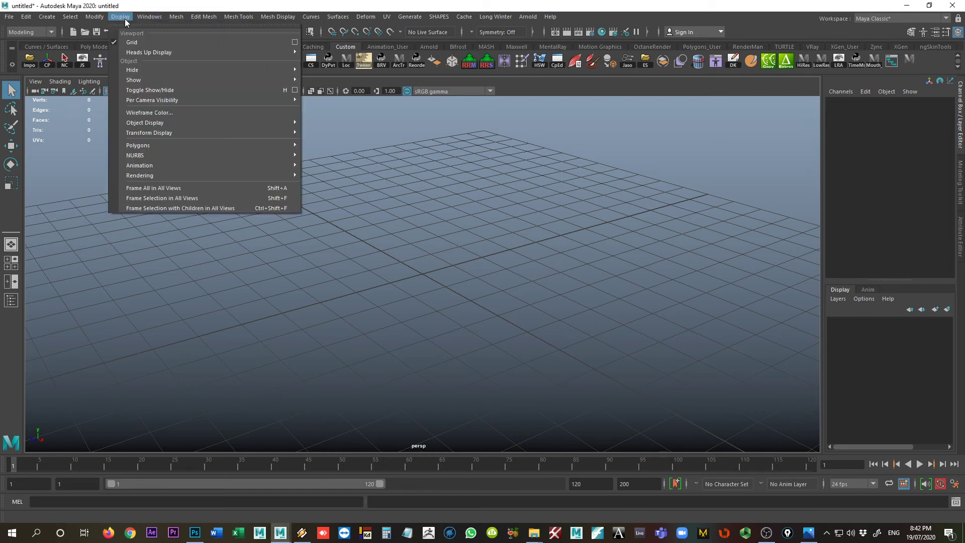
mouse_move(137, 53)
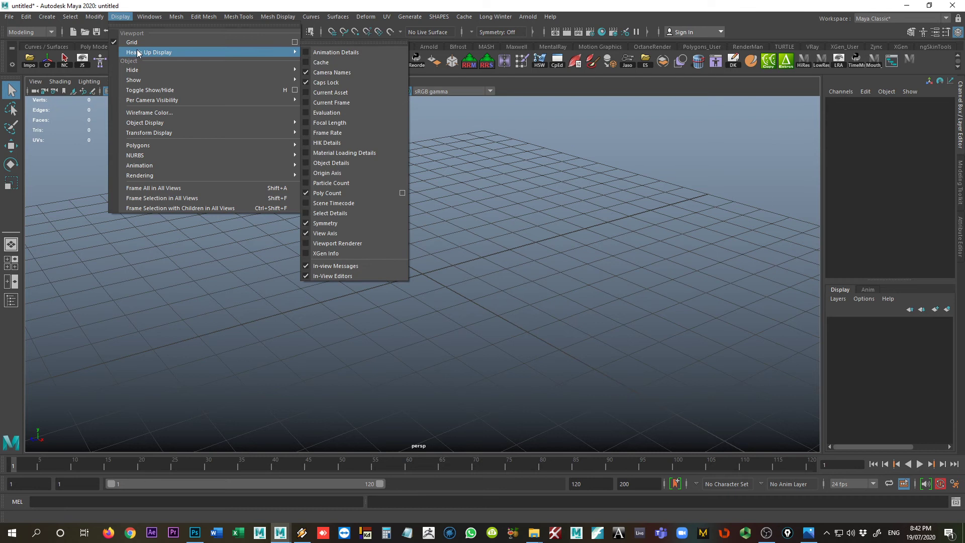
left_click(355, 193)
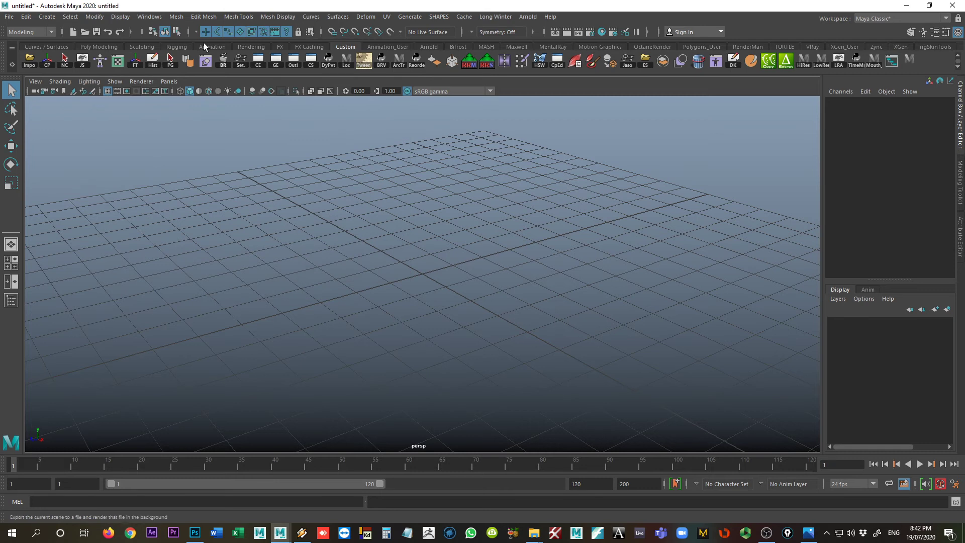
Turn on the Poly Count heads-up display in the viewport
left_click(122, 17)
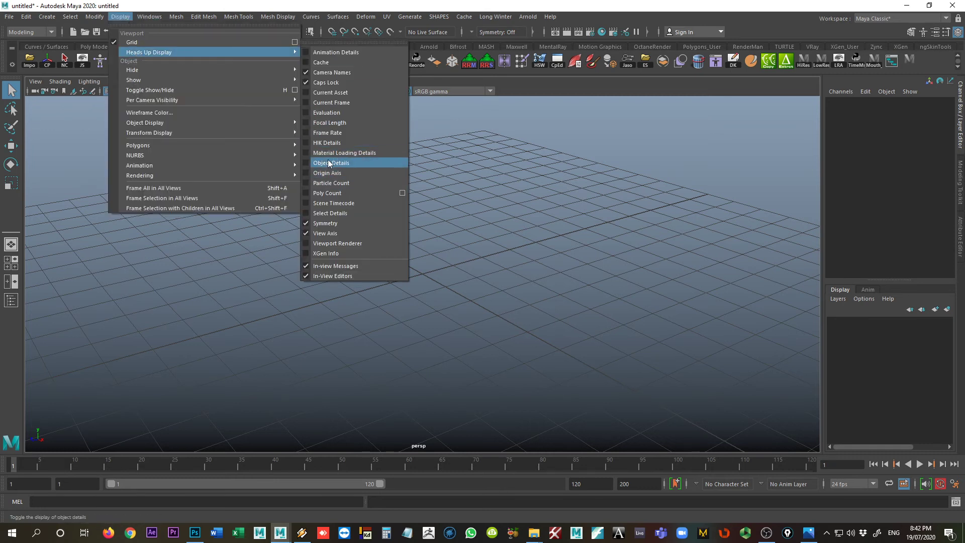
left_click(334, 190)
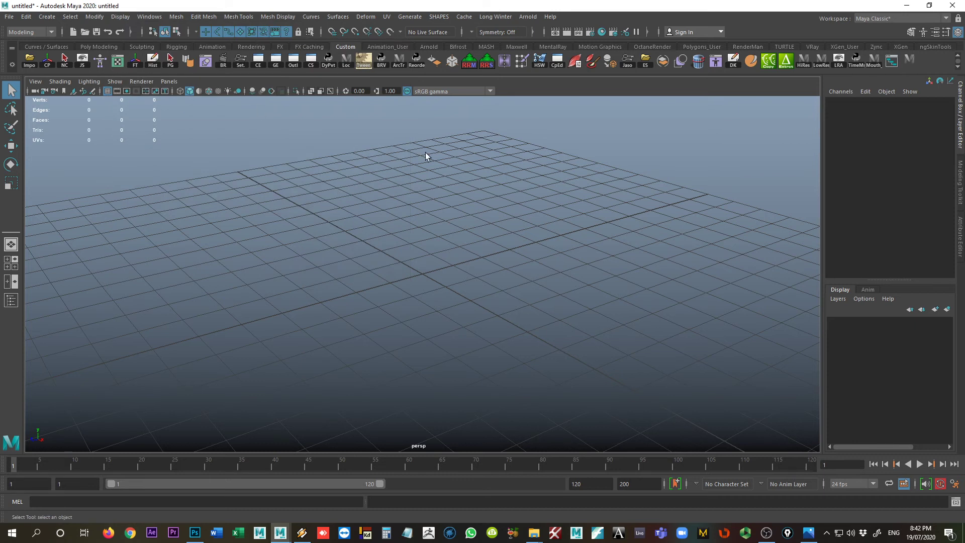
left_click_drag(427, 284, 382, 265, "alt")
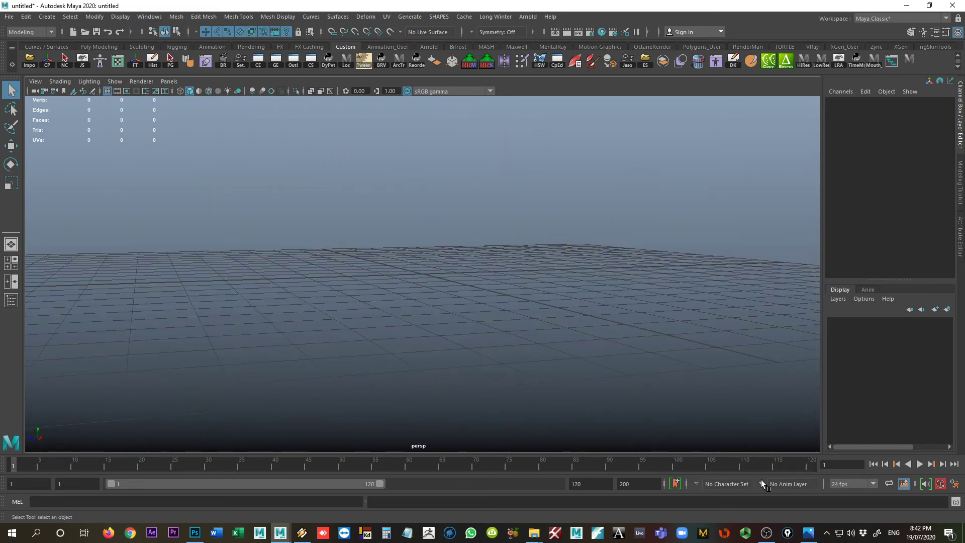
Check the log reference image, then create a default polygon cylinder at the centre of the grid
left_click(808, 532)
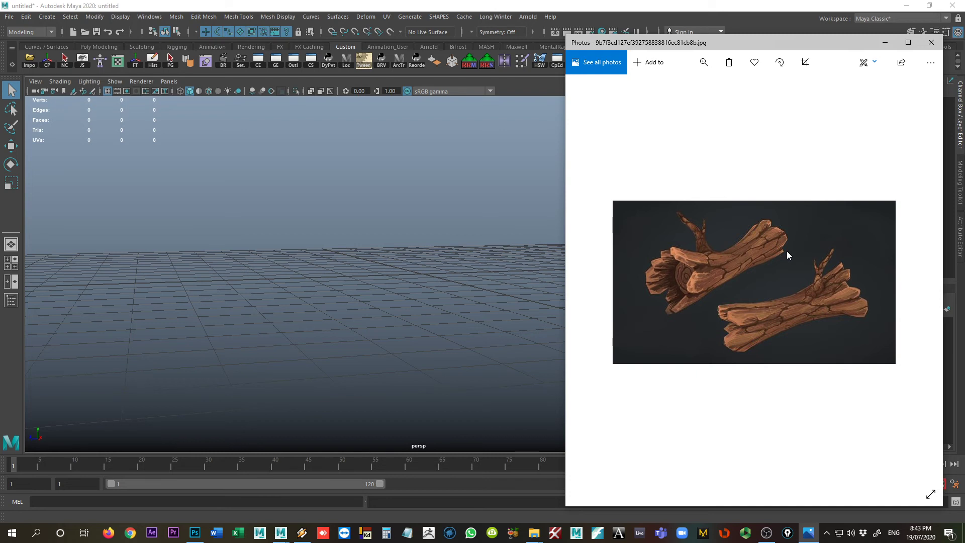
left_click(47, 16)
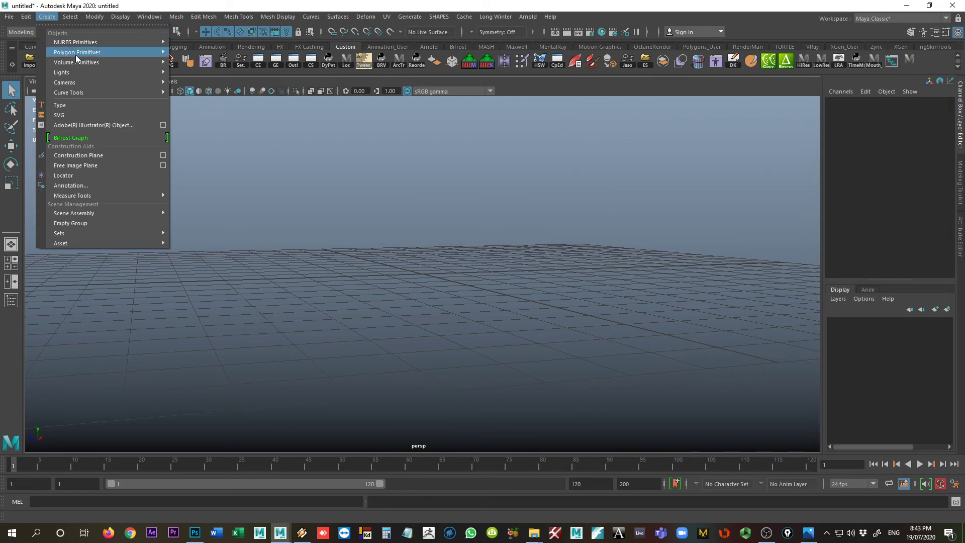
mouse_move(76, 55)
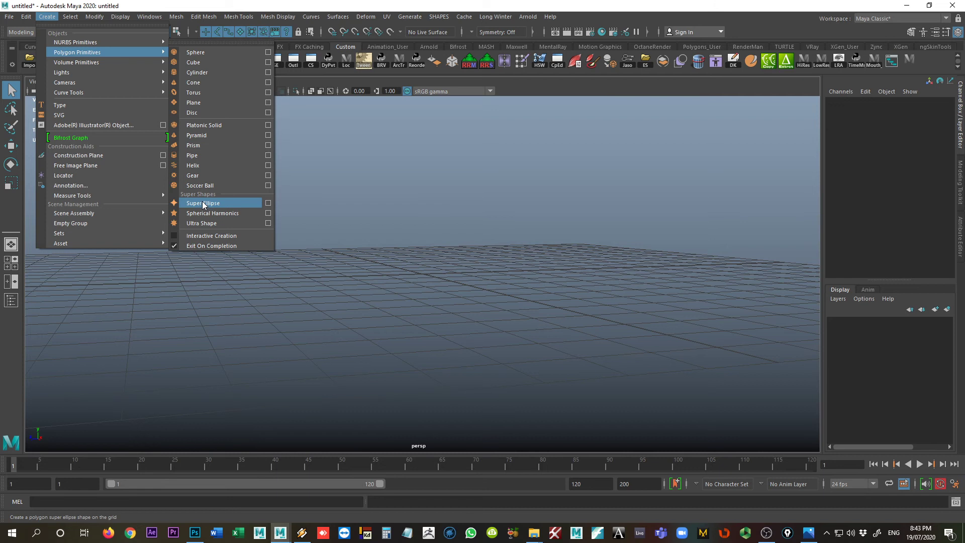
left_click(207, 74)
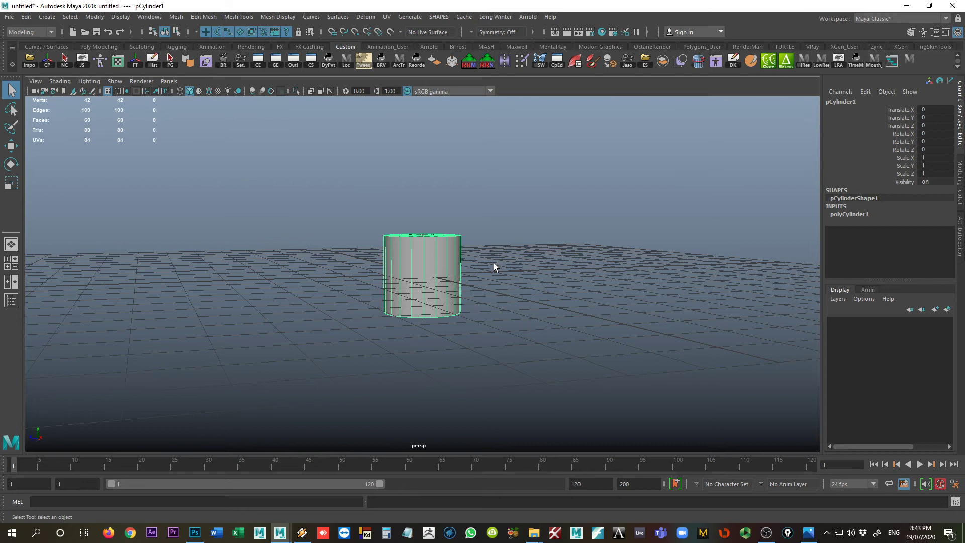
left_click_drag(470, 303, 384, 312, "alt")
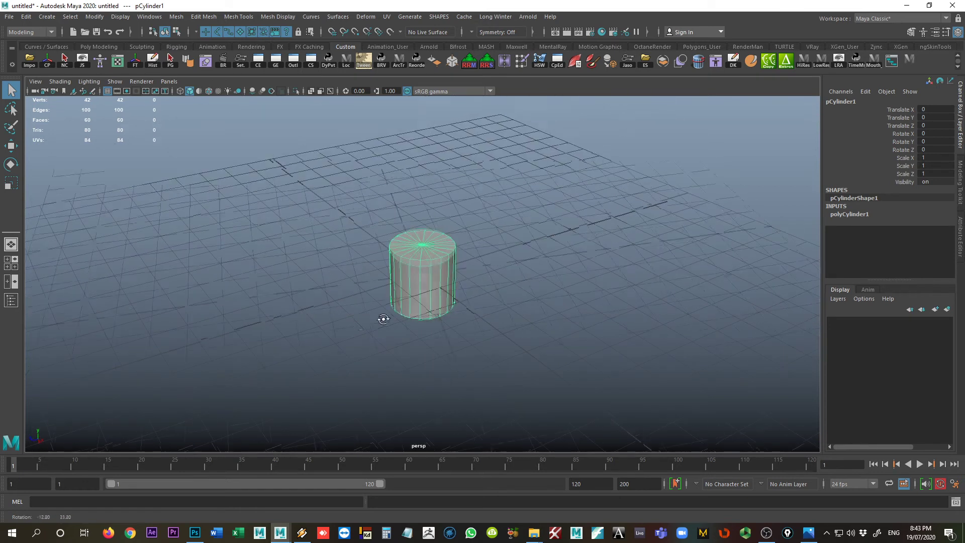
Rotate the cylinder 90 degrees about X so it lies horizontally along the grid
key("e")
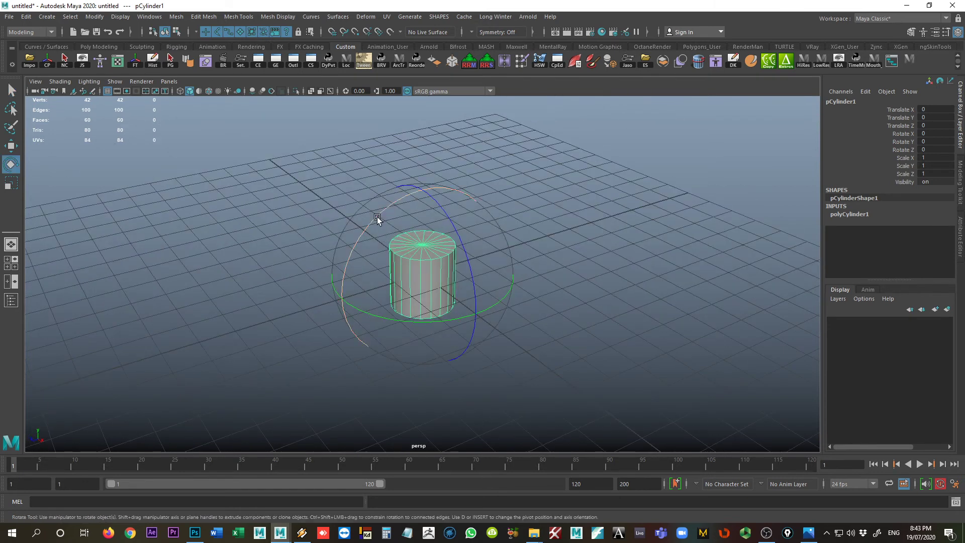
left_click_drag(377, 216, 340, 280)
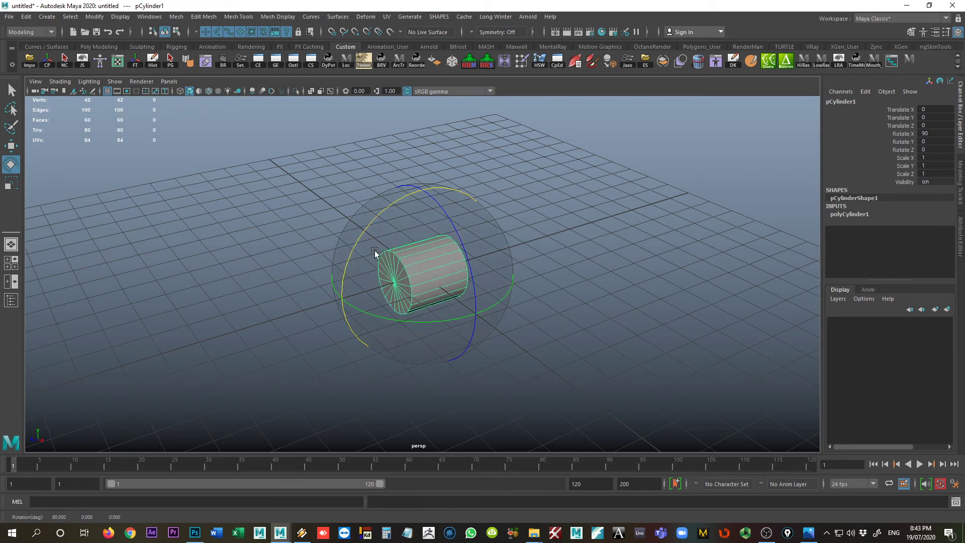
mouse_move(353, 244)
left_mouse_down()
mouse_move(367, 230)
mouse_move(356, 240)
left_mouse_up()
Stretch the cylinder along its length to a Y scale of about 3.37 for the log's proportions
left_click_drag(656, 247, 557, 275, "alt")
left_click_drag(637, 295, 797, 308, "alt")
key("r")
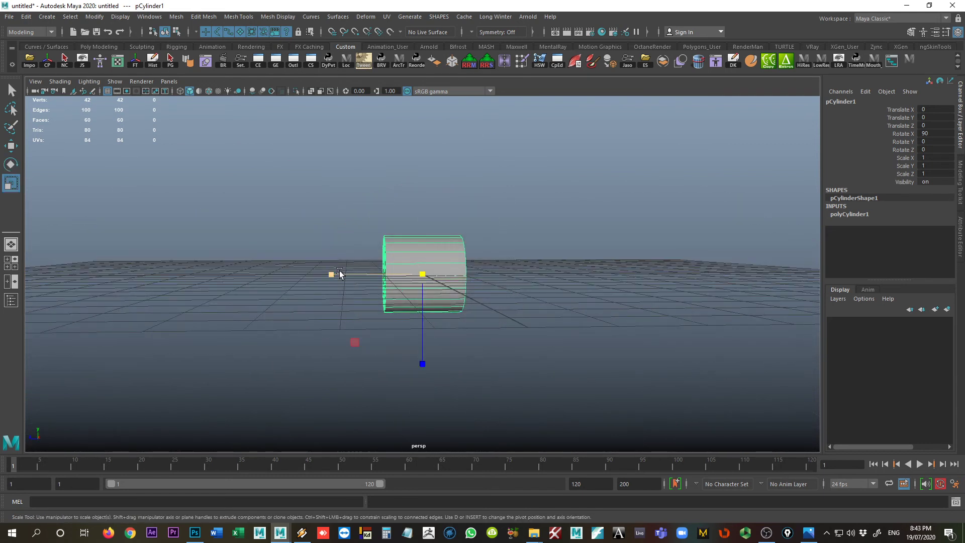
right_click_drag(383, 282, 303, 279, "alt")
left_click_drag(331, 274, 113, 274)
left_click_drag(400, 316, 434, 335, "alt")
Bring up the log reference in Photos, then switch to a floating reference-image viewer and close the Photos window
mouse_move(800, 539)
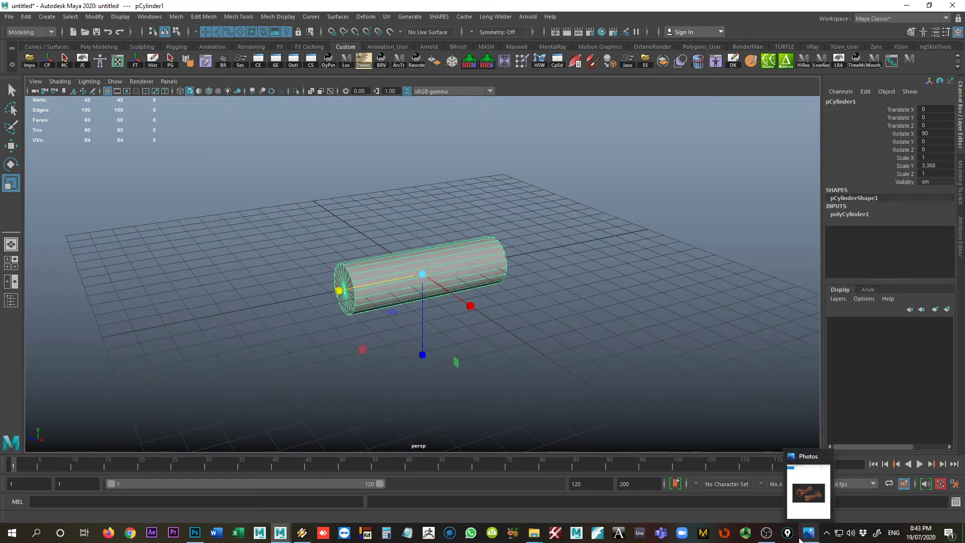
left_click(808, 492)
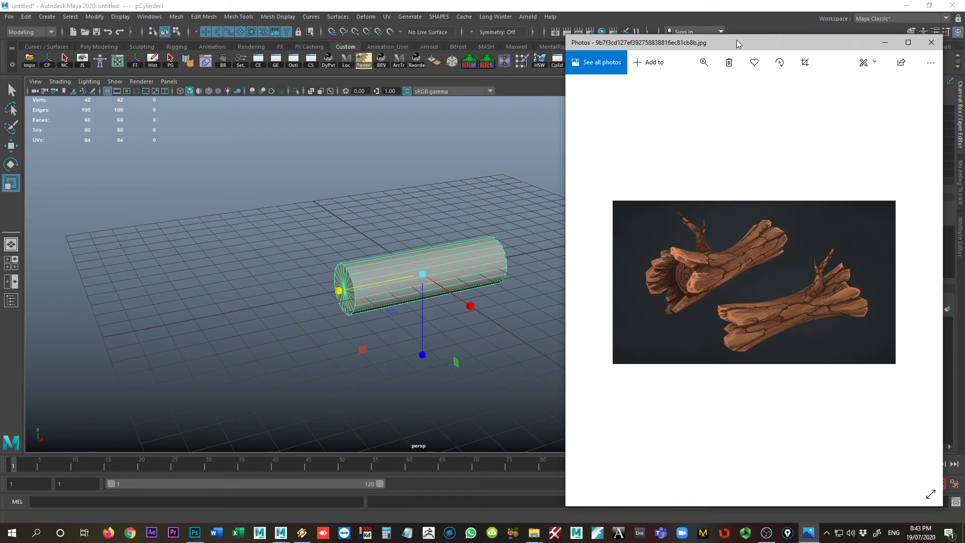
left_click_drag(737, 40, 756, 157)
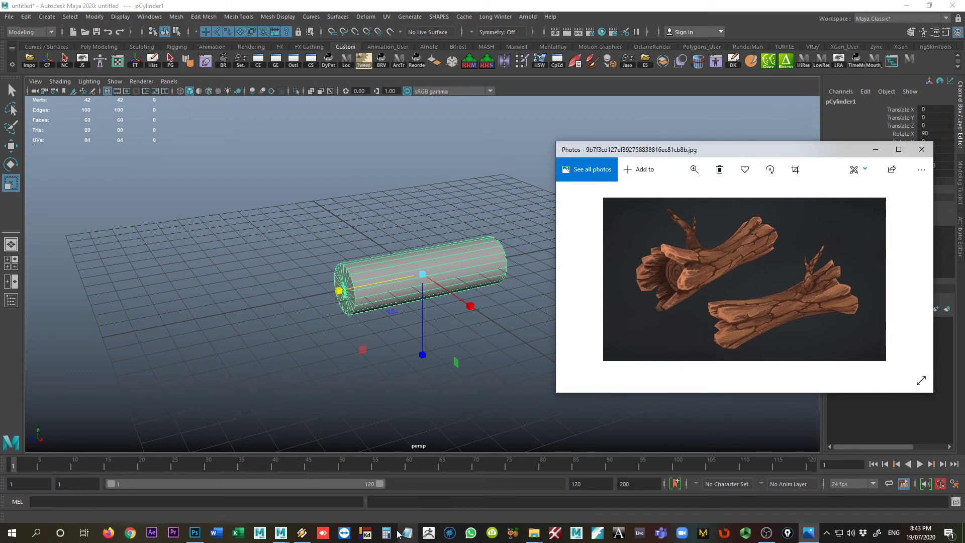
left_click(371, 538)
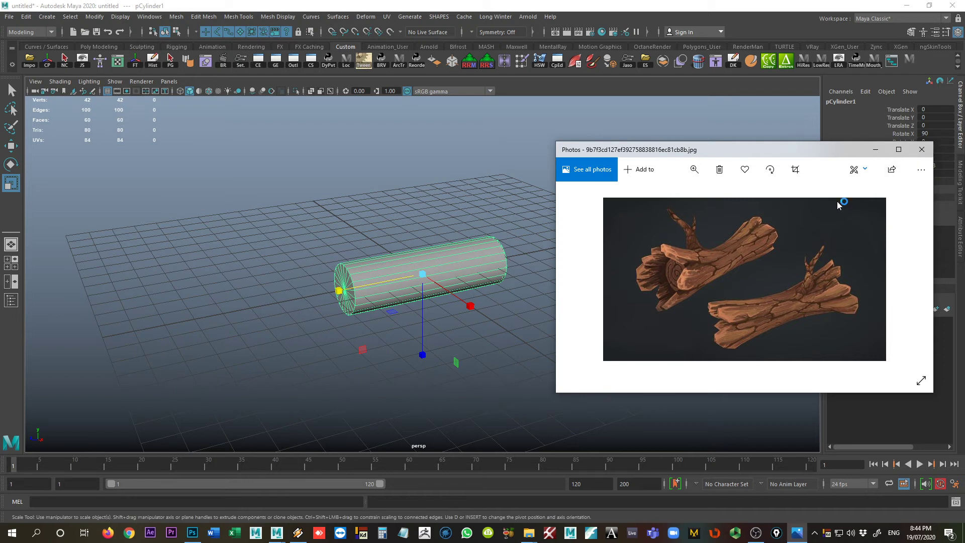
left_click(918, 149)
Start adding a local image in the reference viewer and browse on New Volume (E:) to Content, My Documents, Classes Teaching
right_click(824, 537)
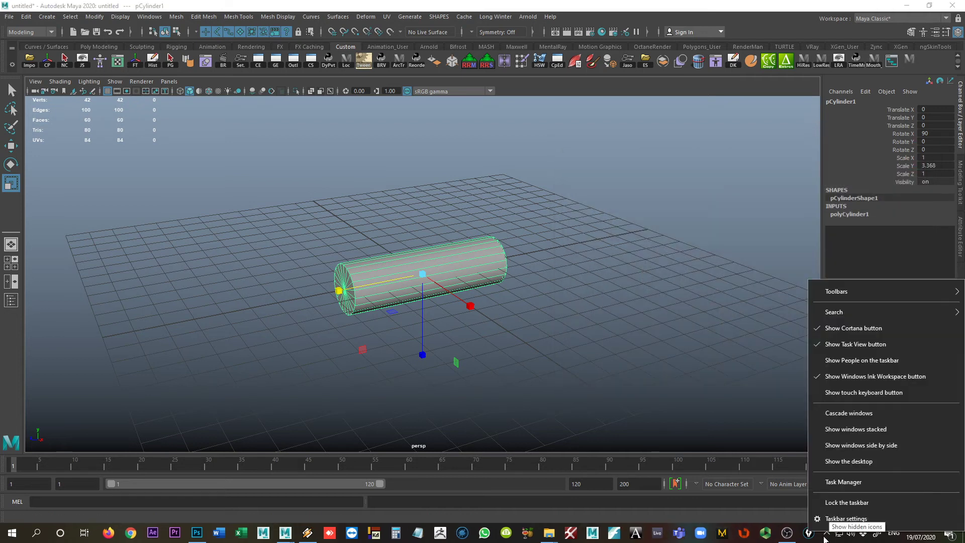
left_click(826, 535)
right_click(786, 491)
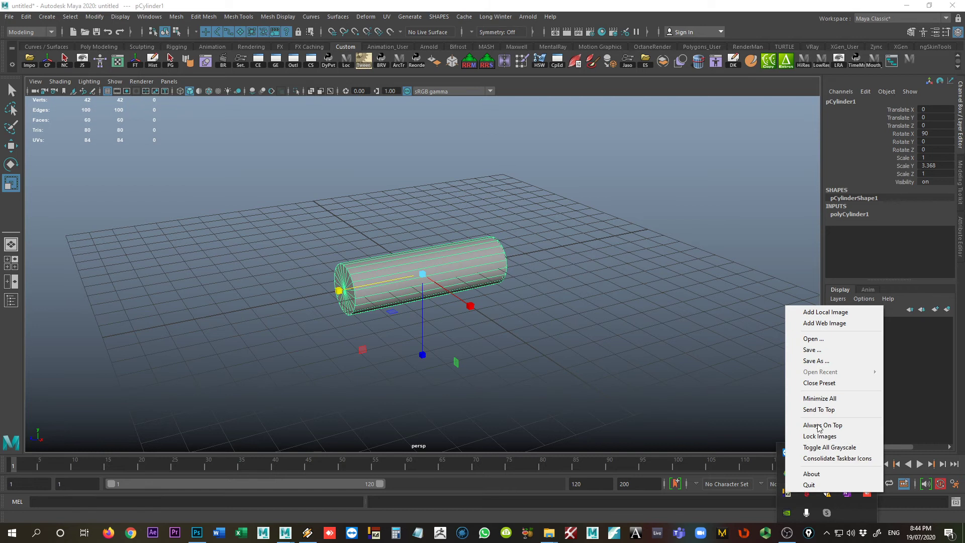
left_click(829, 312)
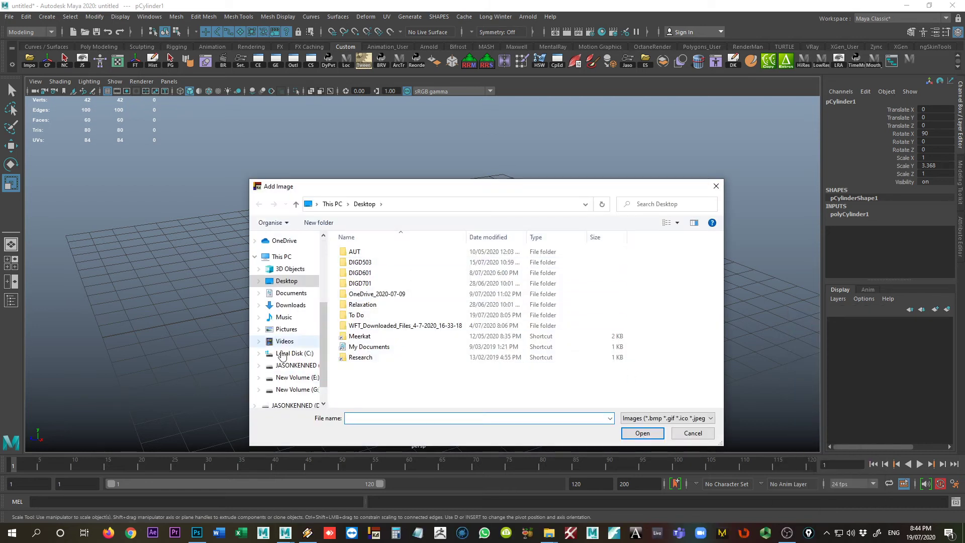
left_click(305, 378)
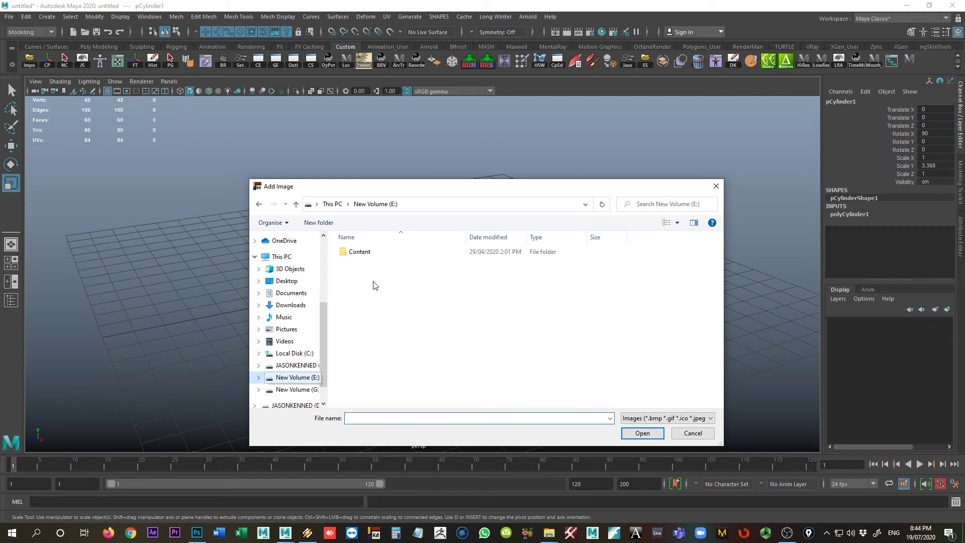
double_click(360, 252)
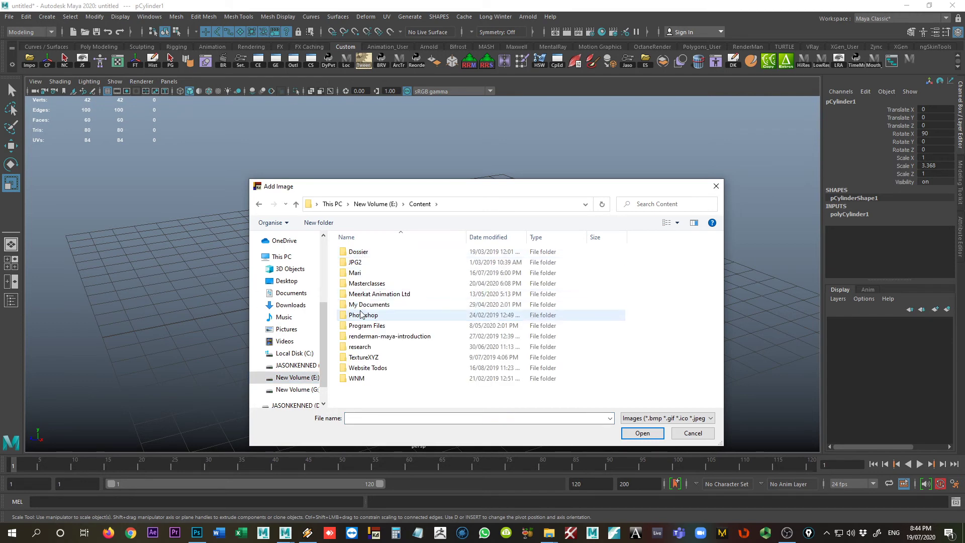
double_click(363, 304)
double_click(366, 305)
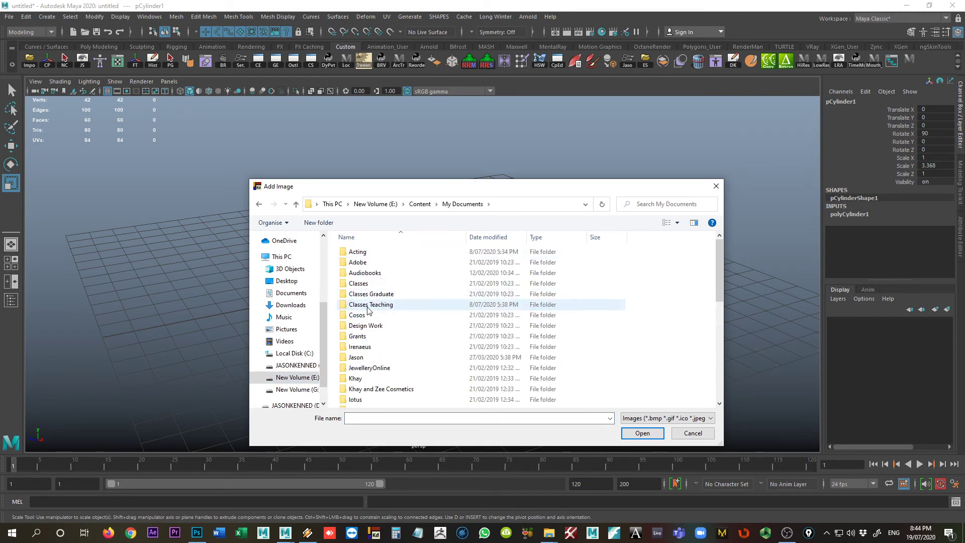
double_click(358, 252)
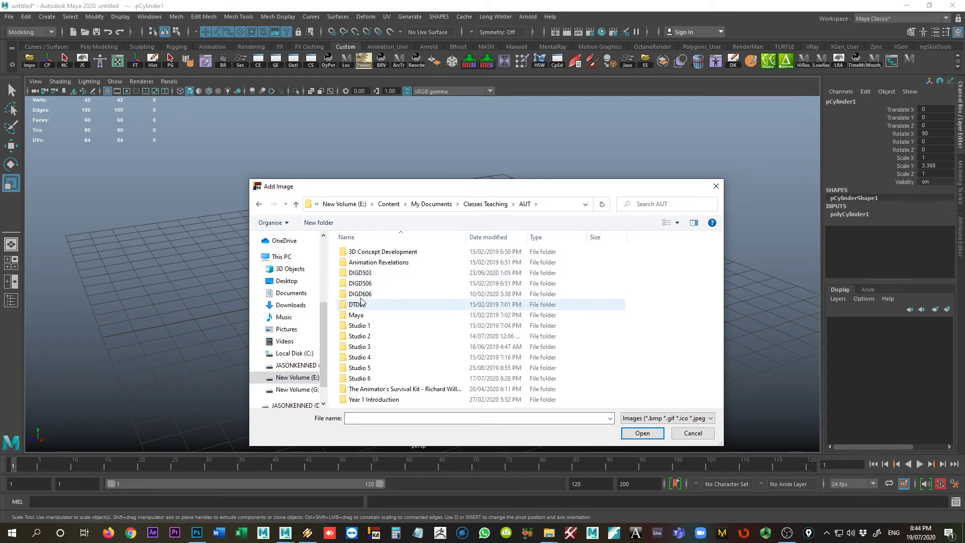
left_click(362, 337)
double_click(363, 337)
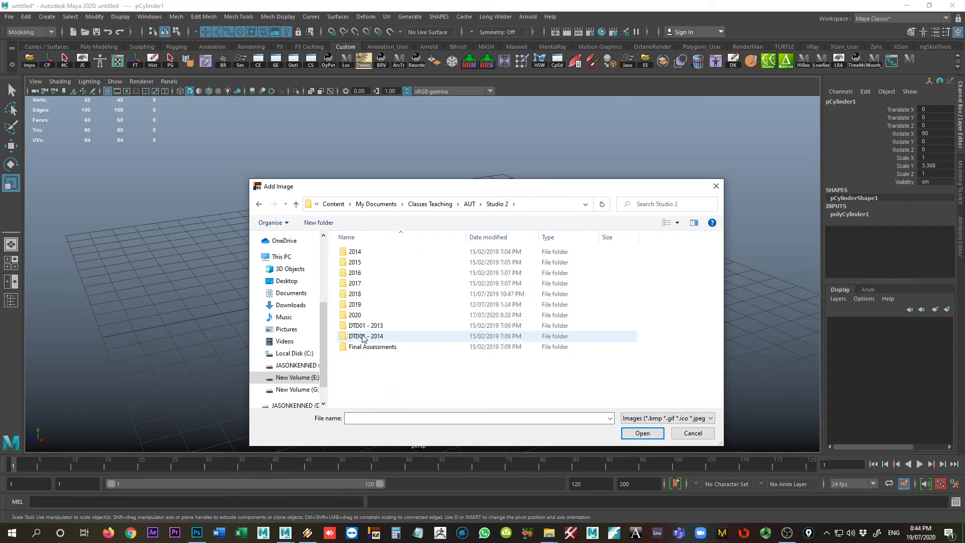
double_click(355, 314)
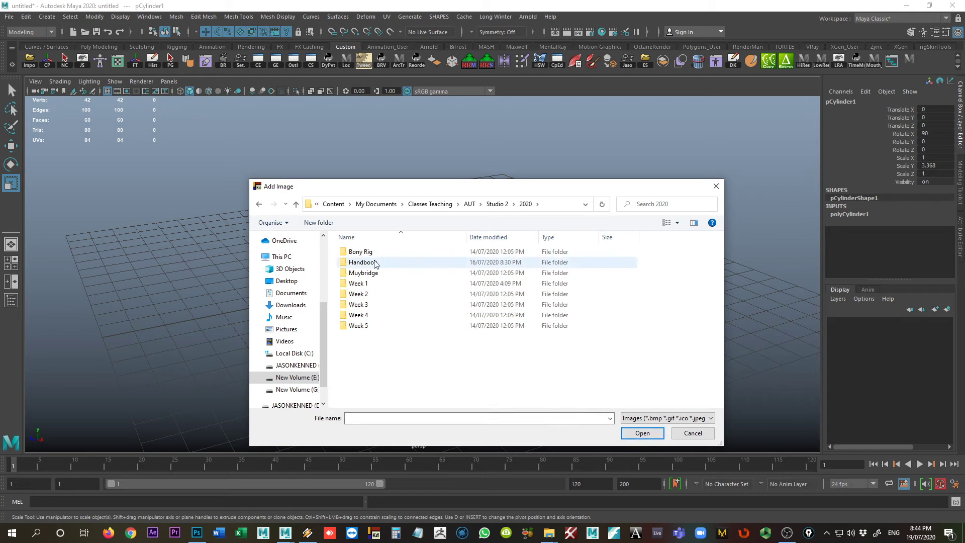
double_click(372, 283)
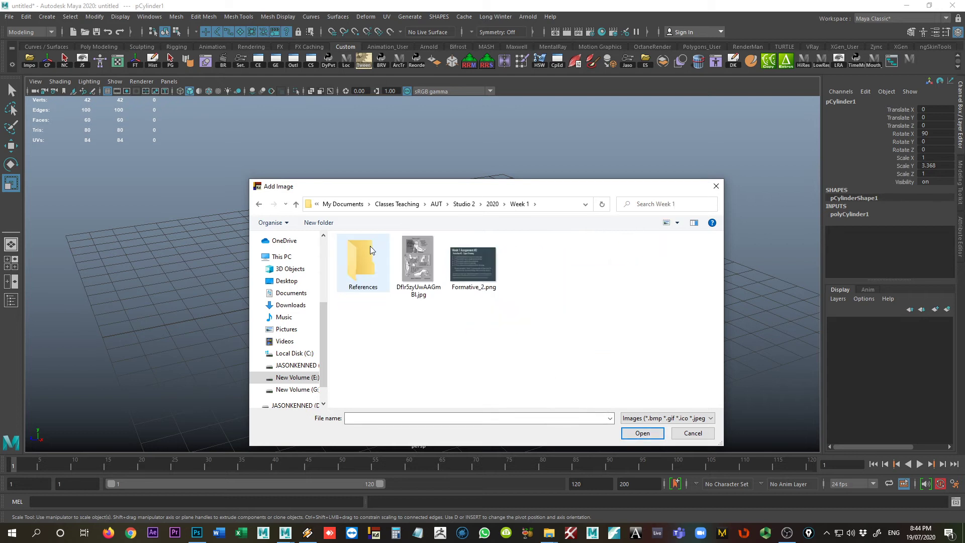
double_click(365, 261)
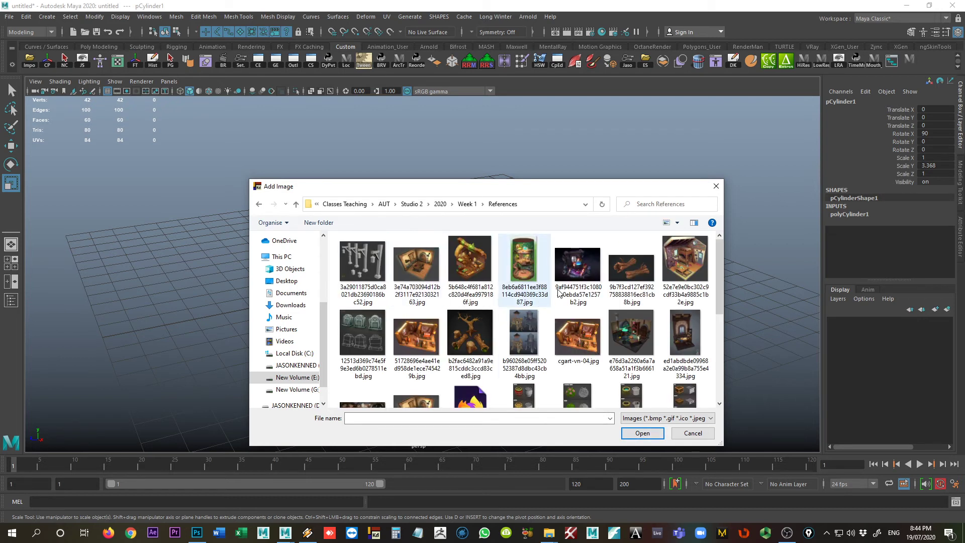
left_click(630, 270)
double_click(629, 270)
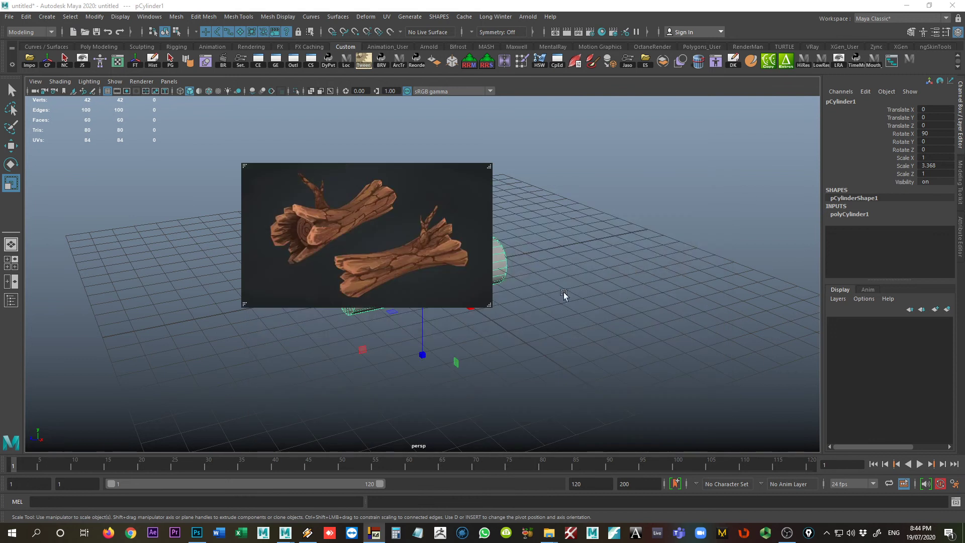
Set the log reference image to Always On Top and place it clear of the cylinder, overlapping the viewport's edge
left_click_drag(382, 250, 668, 273)
right_click(667, 272)
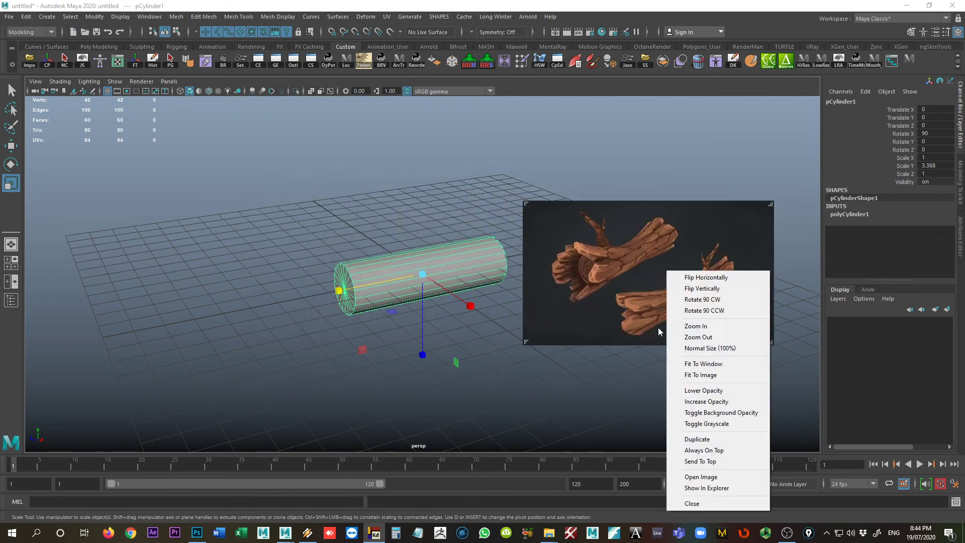
left_click(719, 451)
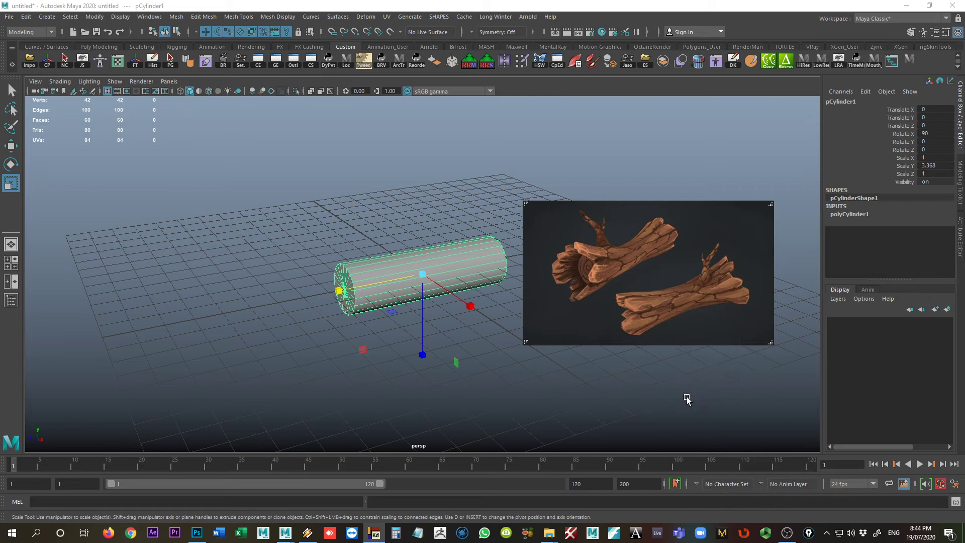
left_click_drag(644, 284, 834, 371)
left_click_drag(498, 375, 586, 358, "alt")
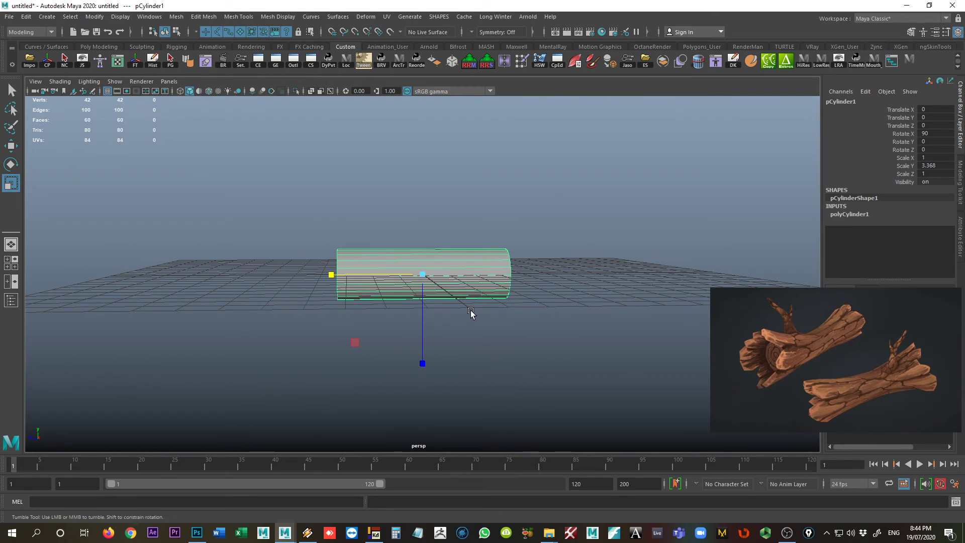
left_click_drag(469, 313, 463, 317, "alt")
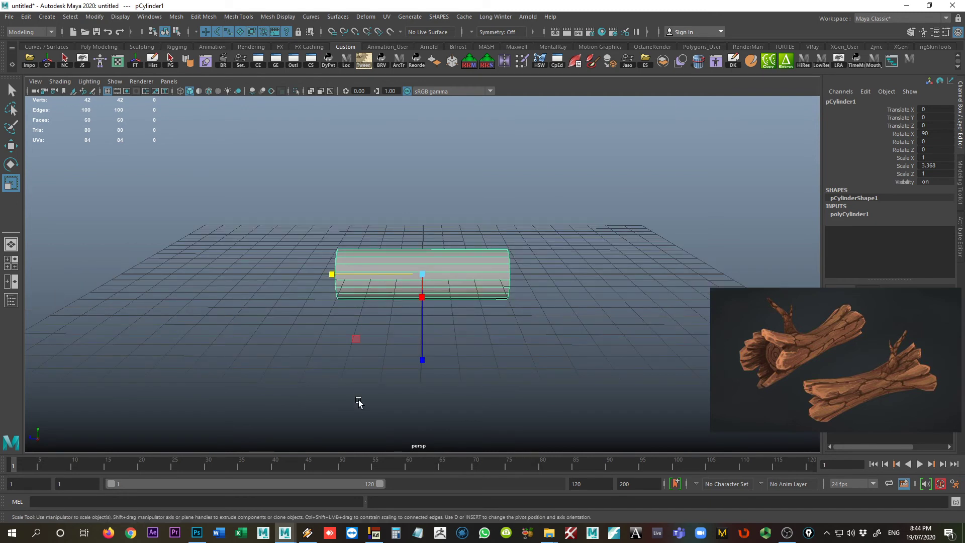
right_click_drag(340, 301, 533, 306, "alt")
left_click_drag(867, 336, 850, 357)
Examine the cylinder's length, end cap and side divisions against the log reference and the polygon counts
right_click_drag(578, 297, 537, 280, "alt")
left_click_drag(356, 339, 396, 247, "alt")
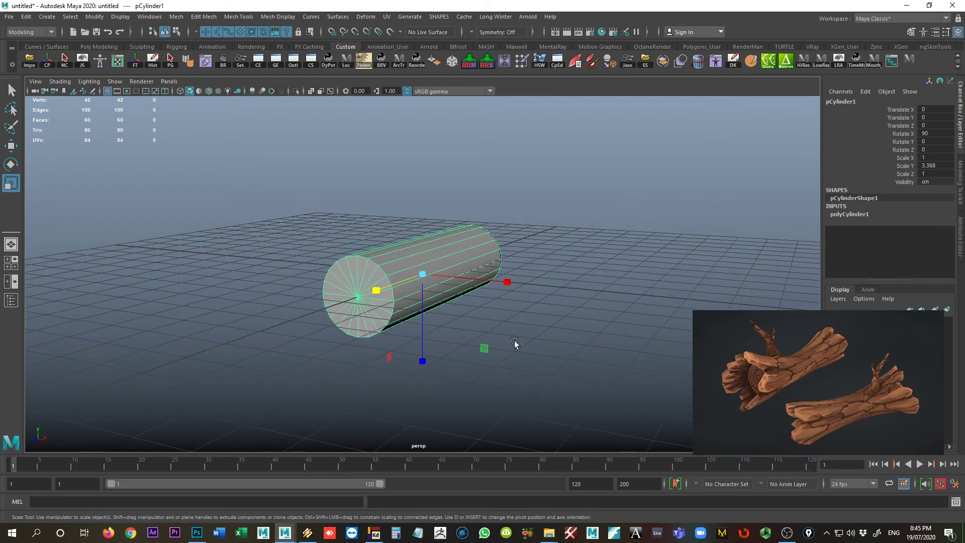
left_click_drag(486, 372, 583, 329, "alt")
left_click_drag(478, 351, 383, 267, "alt")
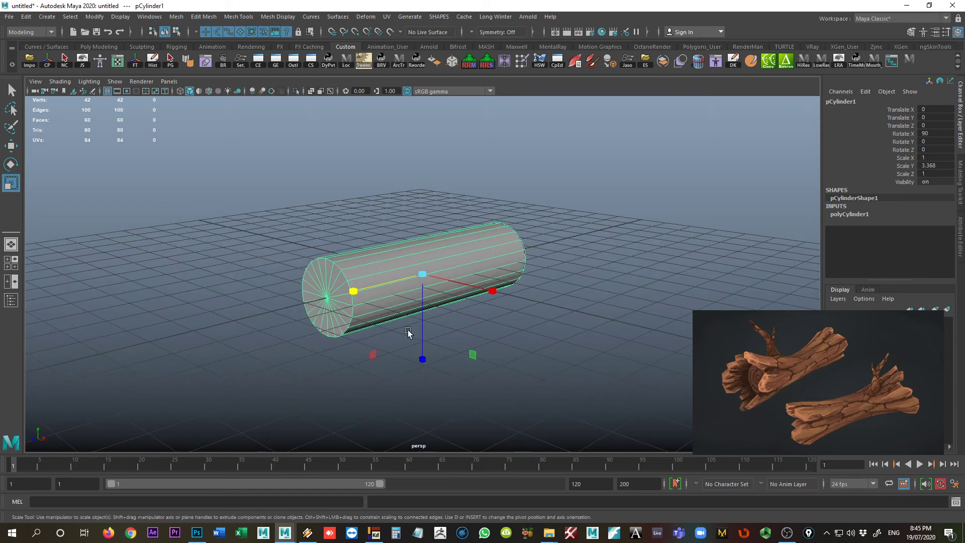
left_click_drag(337, 354, 348, 352, "alt")
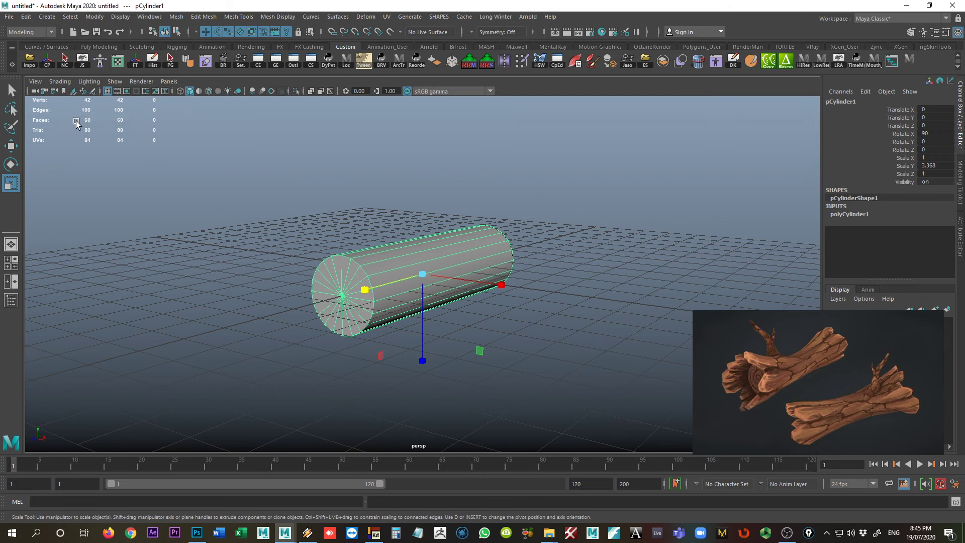
left_click_drag(377, 362, 454, 248, "alt")
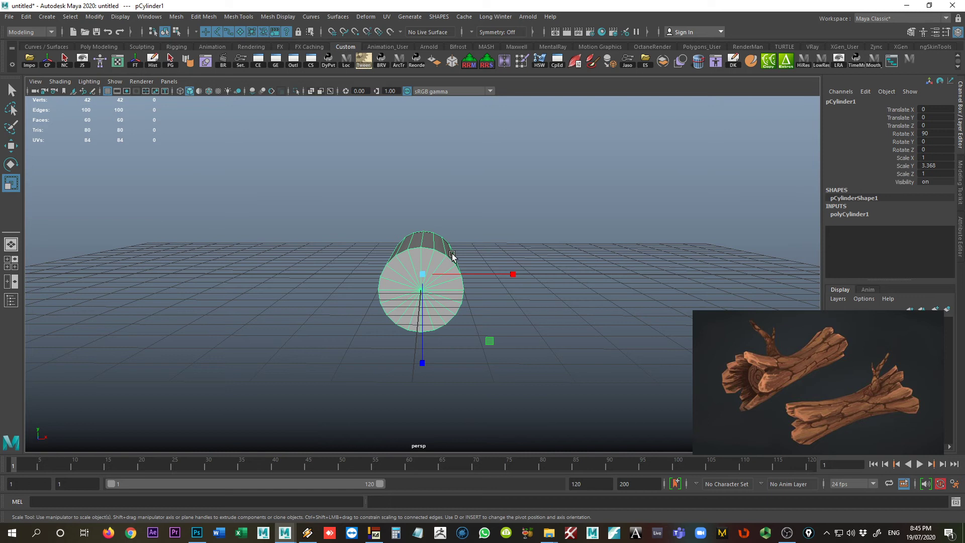
Show the cylinder's polyCylinder1 construction attributes and set Subdivisions Axis to 8
mouse_move(460, 358)
left_mouse_down("alt")
mouse_move(478, 349)
mouse_move(444, 351)
left_mouse_up("alt")
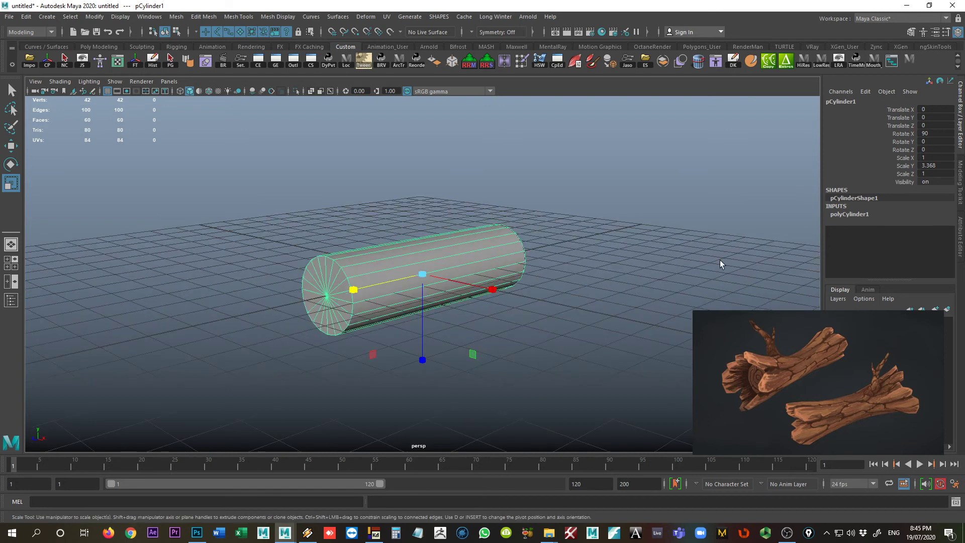
left_click(843, 215)
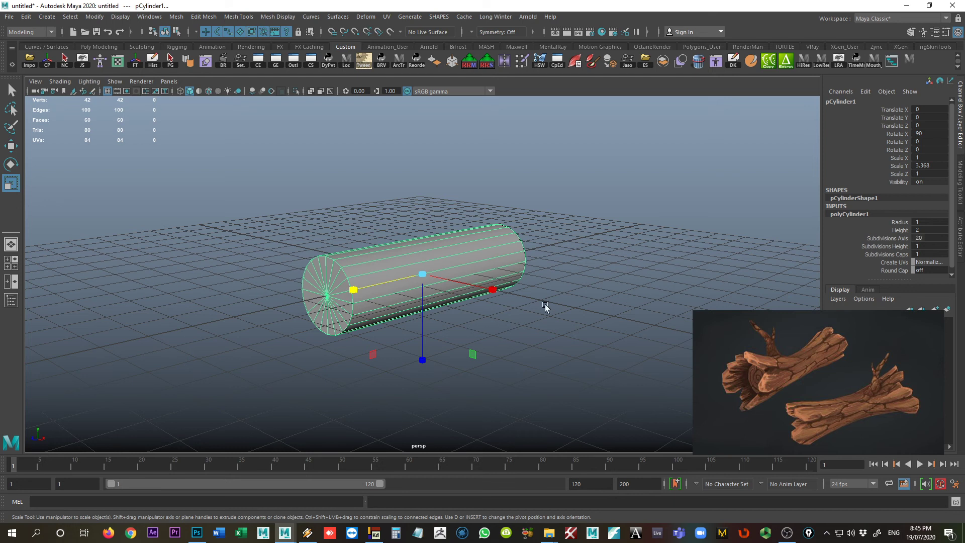
left_click_drag(545, 308, 617, 297, "alt")
left_click_drag(500, 282, 526, 321, "alt")
double_click(923, 238)
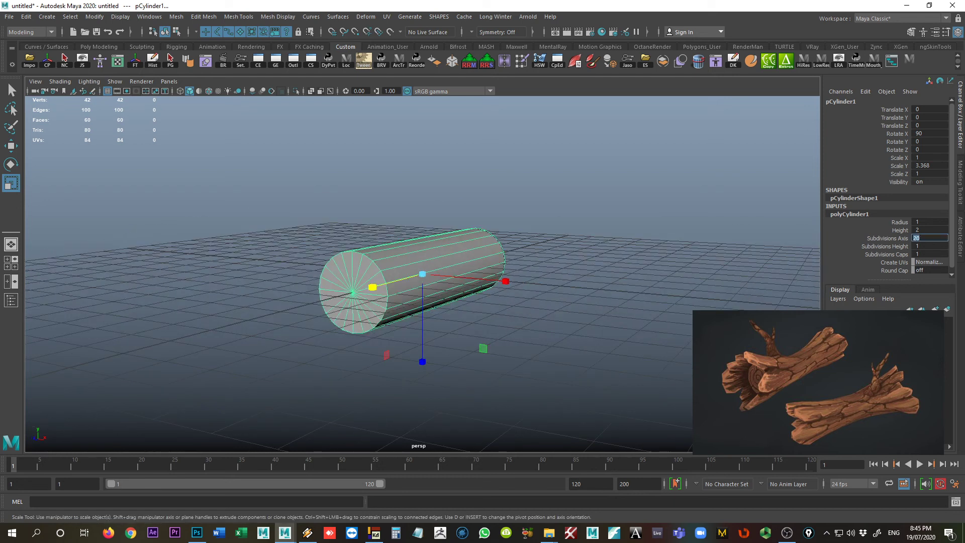
key("Return")
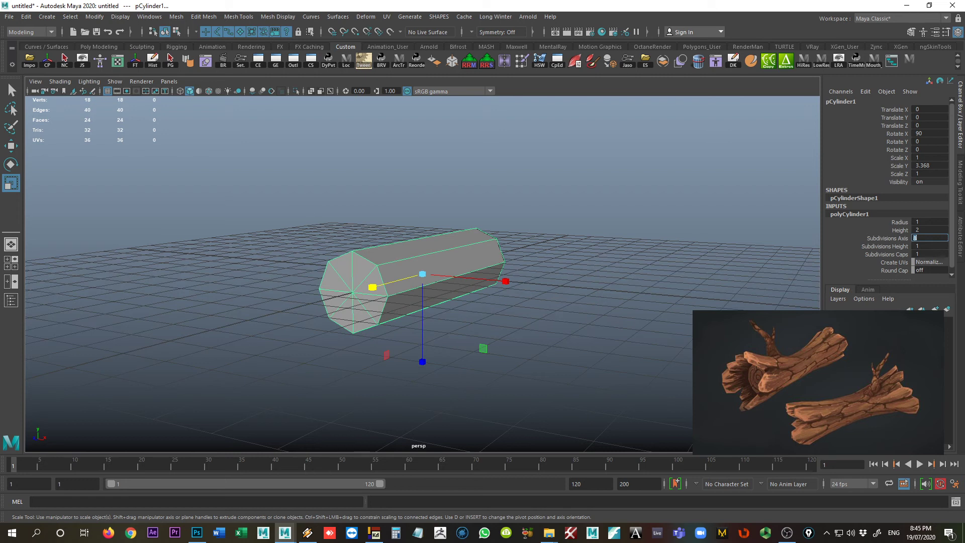
Set the cylinder's Subdivisions Axis to 10 and check its roundness and polygon counts from several angles
left_click_drag(517, 252, 487, 278, "alt")
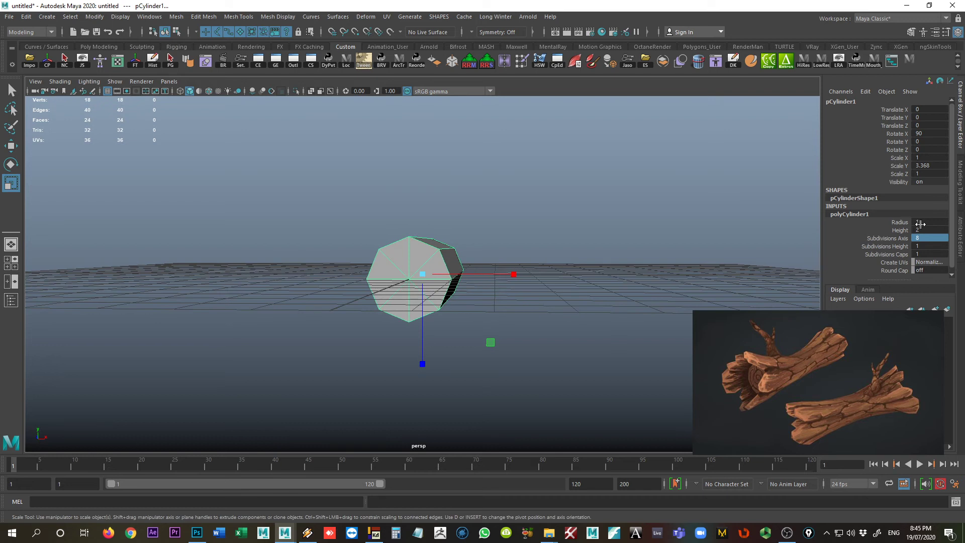
double_click(923, 238)
type("10")
key("Return")
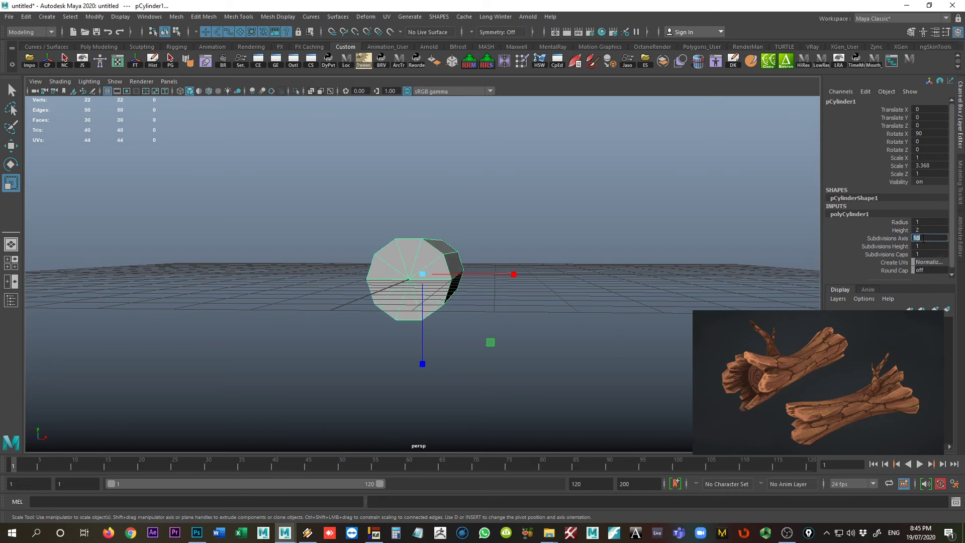
left_click_drag(533, 271, 478, 280, "alt")
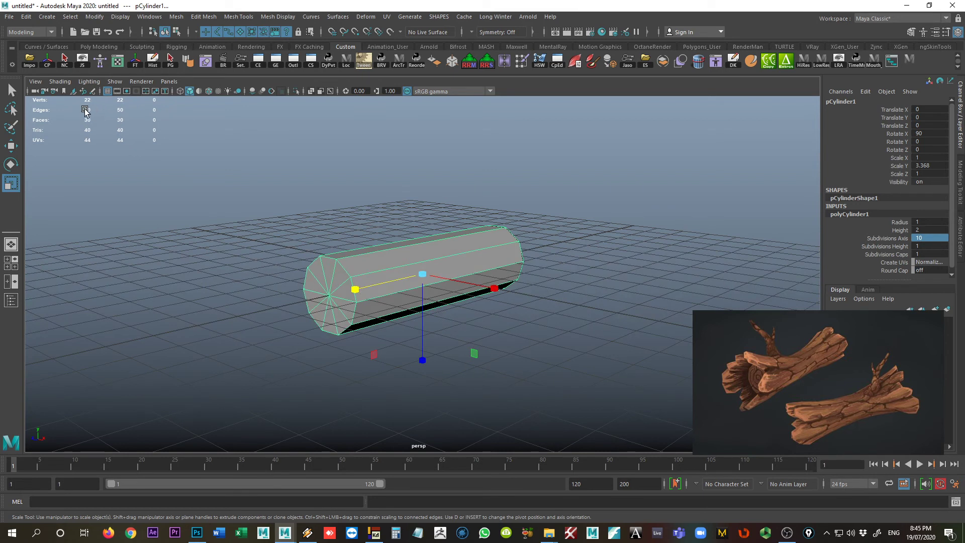
left_click_drag(509, 291, 619, 284, "alt")
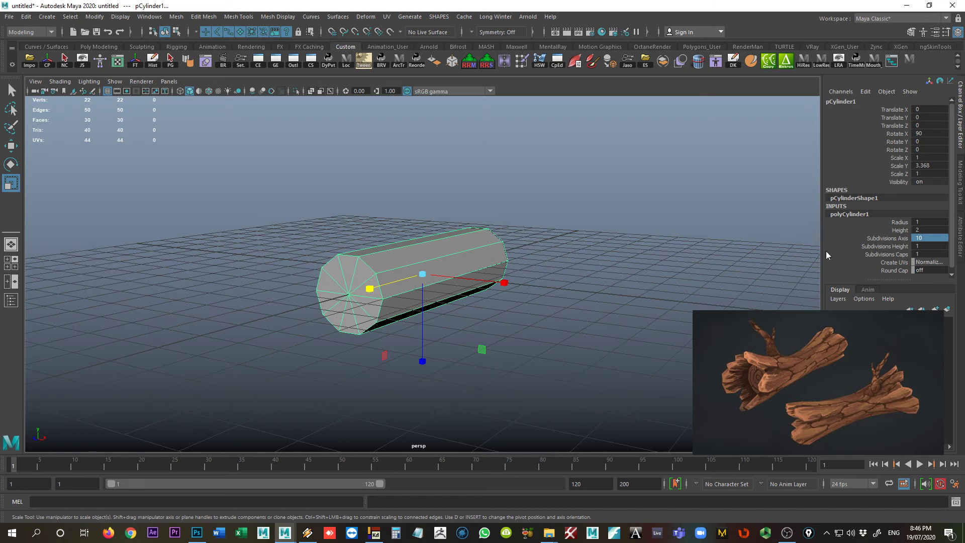
left_click_drag(564, 282, 436, 273, "alt")
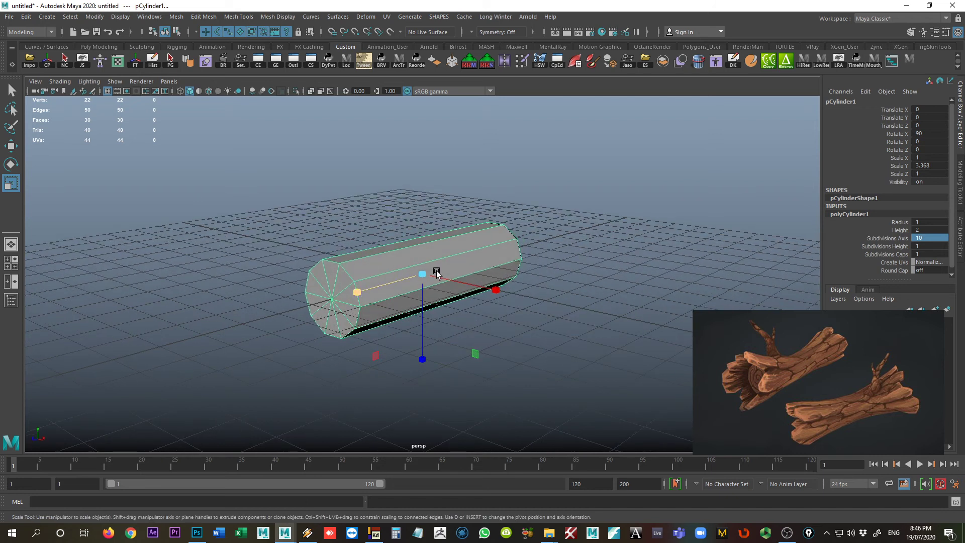
Set the cylinder's Subdivisions Height to 6 and check the divisions along its length against the polygon counts
left_click(914, 246)
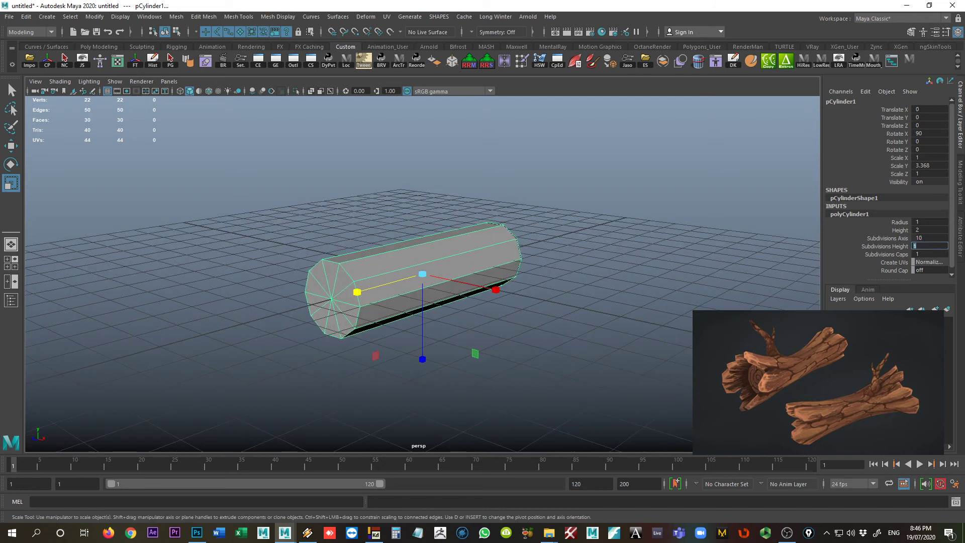
type("6")
key("Return")
left_click_drag(689, 301, 511, 325, "alt")
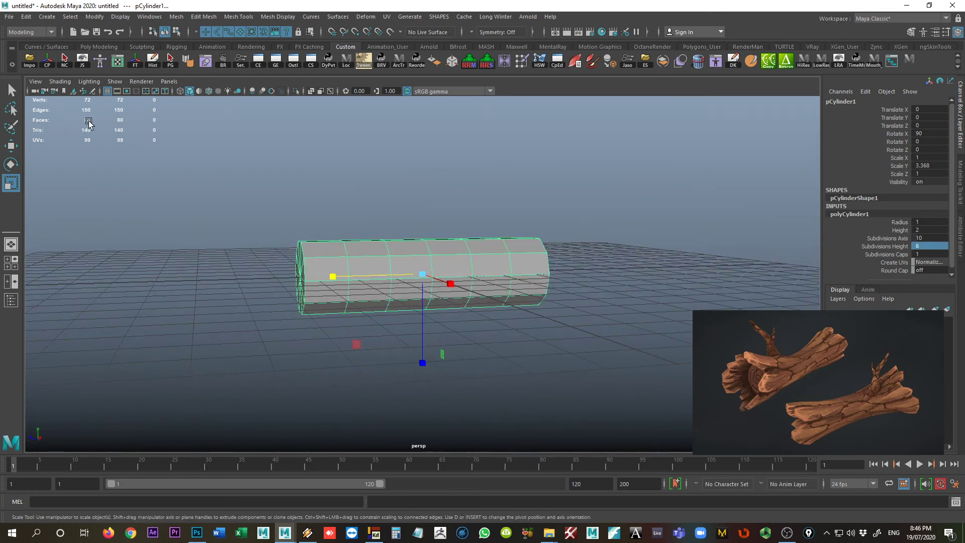
left_click_drag(307, 277, 367, 289, "alt")
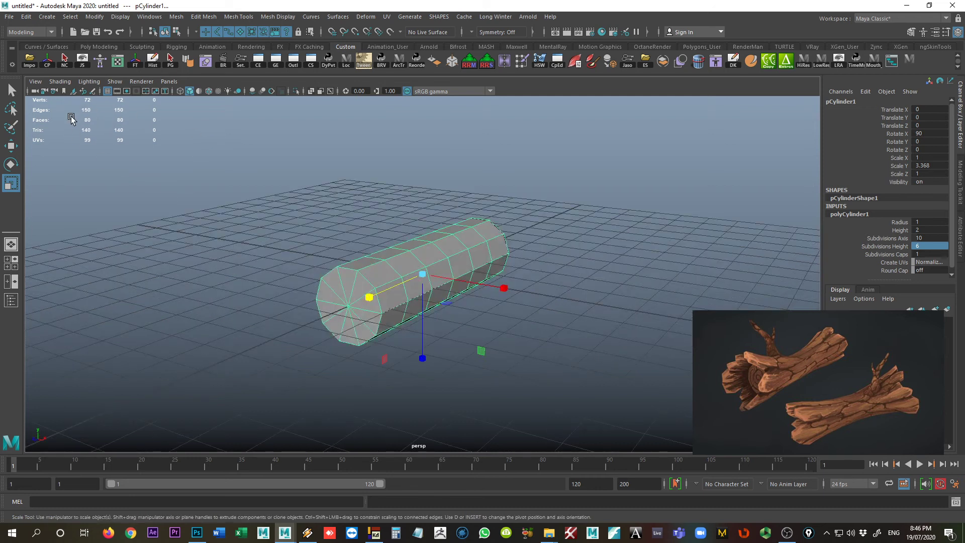
left_click_drag(642, 281, 425, 246, "alt")
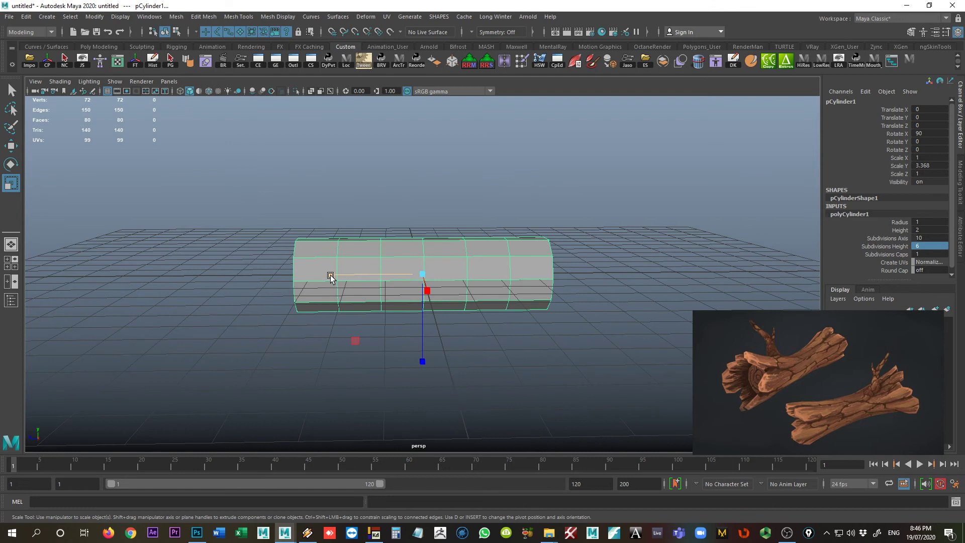
Scale the whole cylinder down to about 0.299 in X and Z, then stretch it along its length
left_click_drag(331, 275, 330, 273)
left_click_drag(332, 282, 370, 354, "alt")
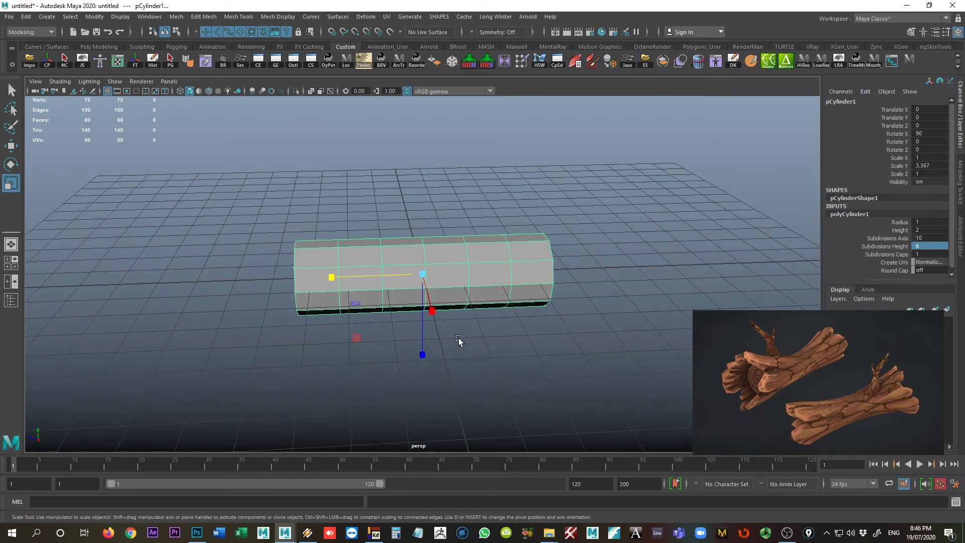
left_click_drag(423, 276, 517, 301)
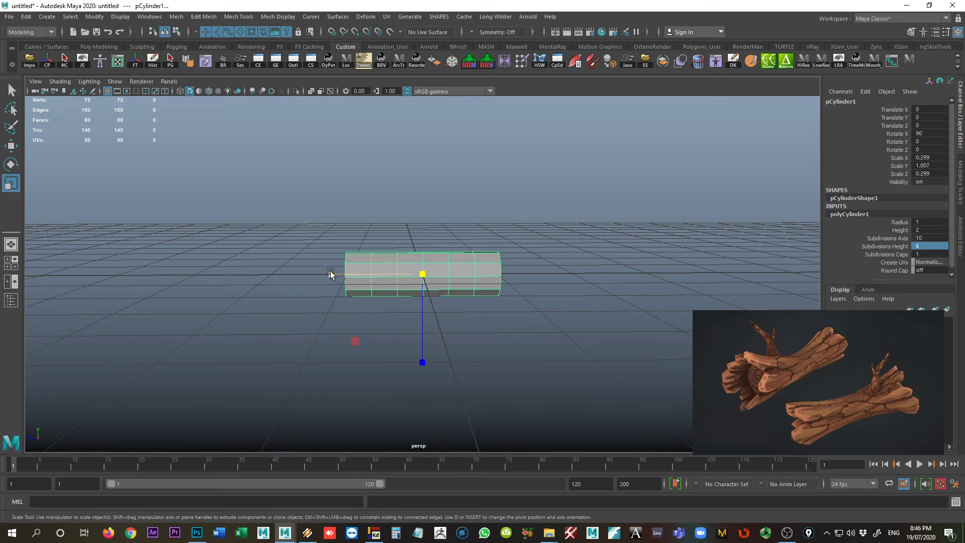
left_click_drag(331, 274, 291, 274)
mouse_move(367, 329)
left_mouse_down("alt")
mouse_move(413, 338)
mouse_move(373, 333)
left_mouse_up("alt")
left_click_drag(420, 278, 491, 280, "alt")
scroll(450, 262, "up", 2)
Select the cylinder's middle ring of vertices, try scaling it inward, and undo the scaling
right_click_drag(450, 259, 422, 257)
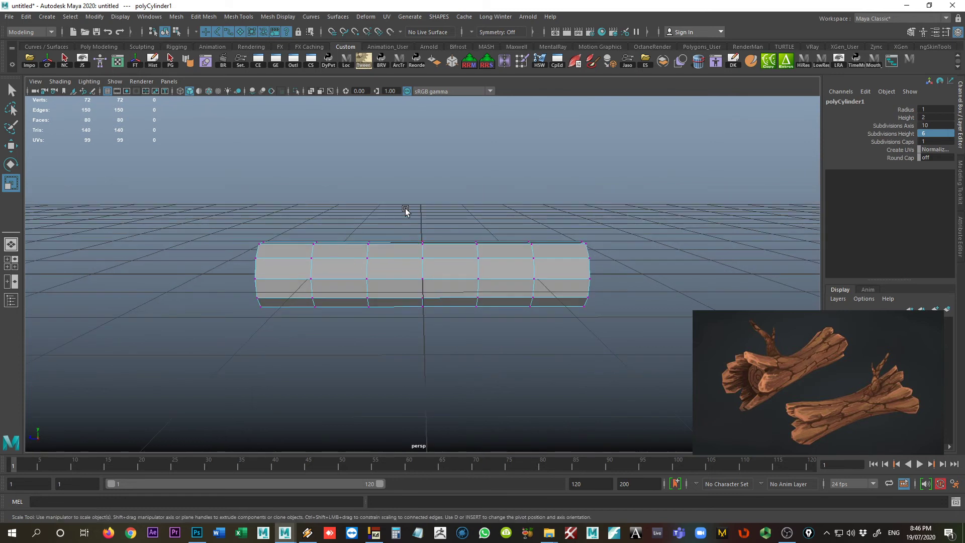
left_click_drag(411, 212, 435, 353)
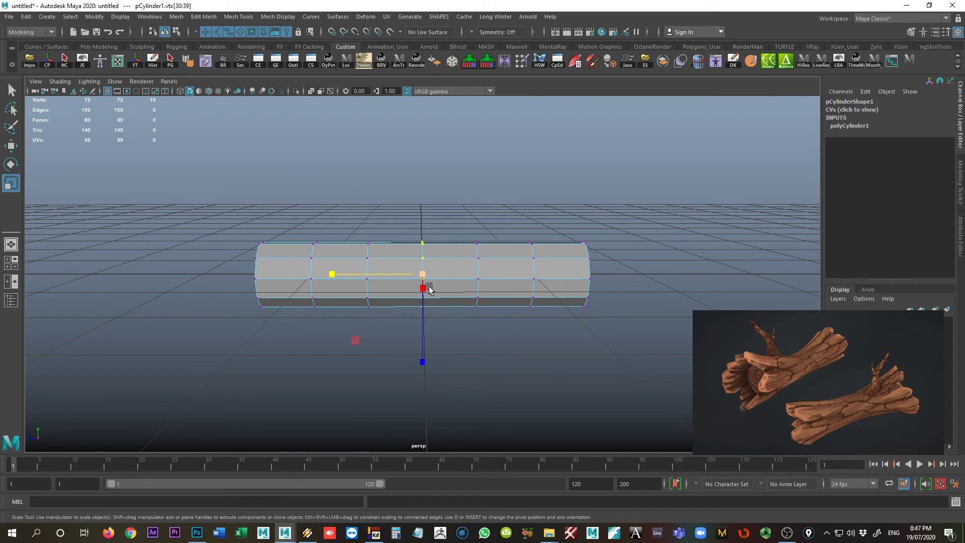
left_click_drag(423, 276, 409, 276)
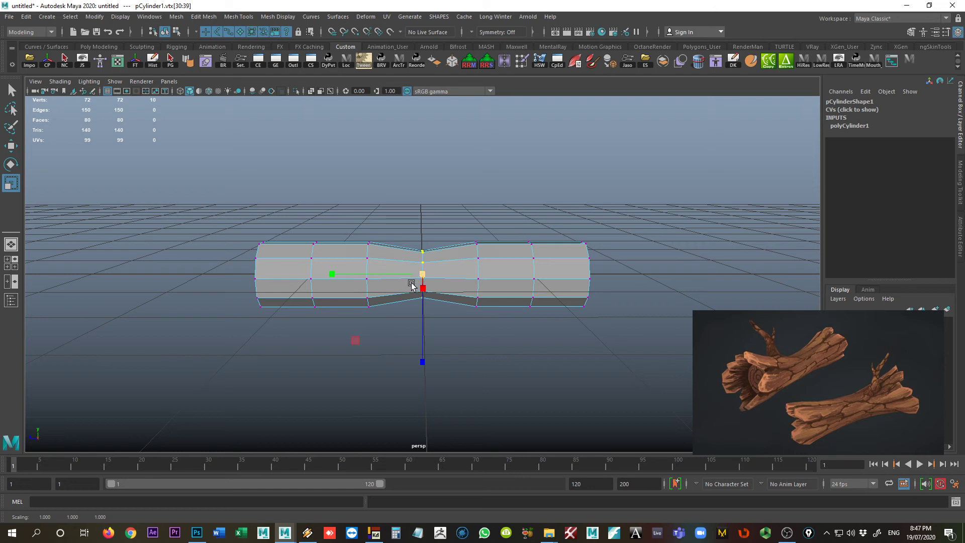
key("ctrl+z")
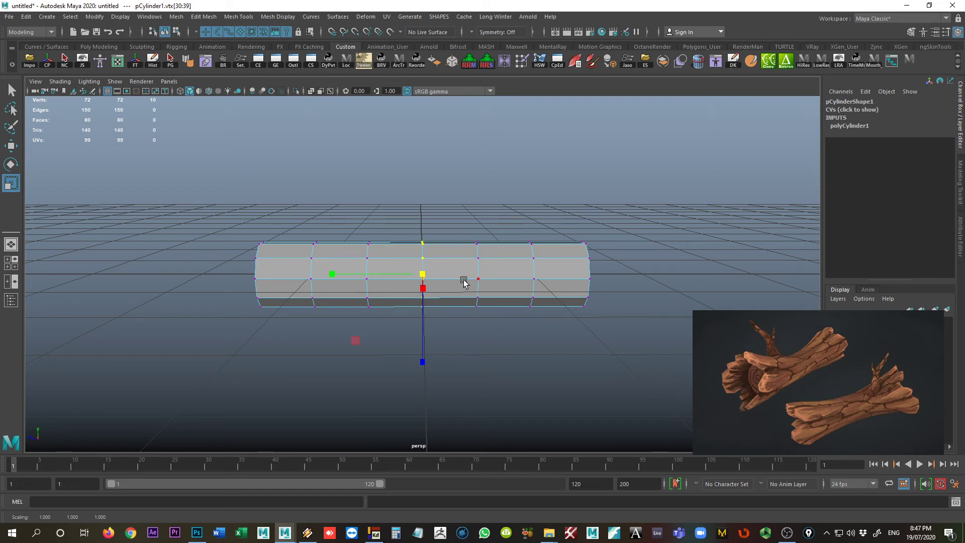
Scale the middle vertex ring inward using soft selection widened to the neighbouring rings, and turn soft selection off
key("b")
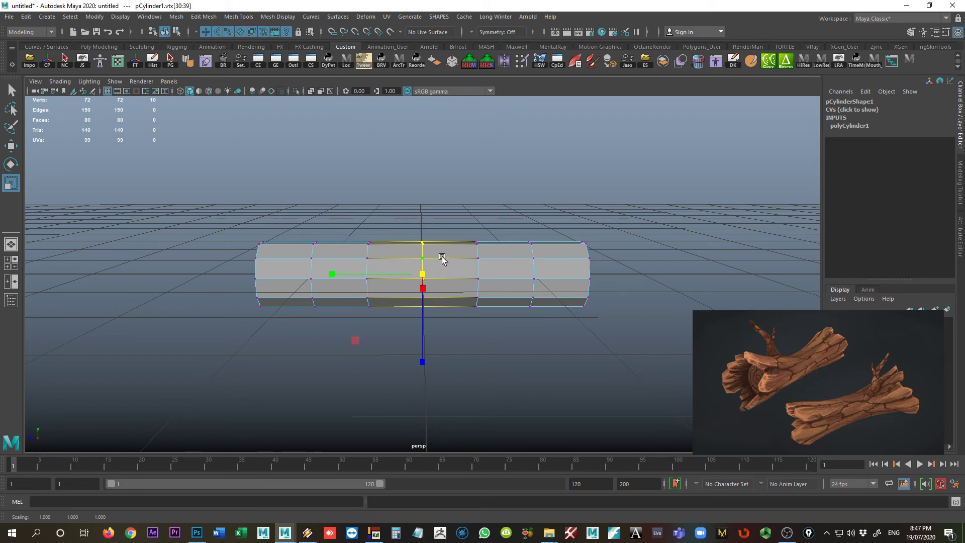
left_click_drag(456, 256, 546, 275)
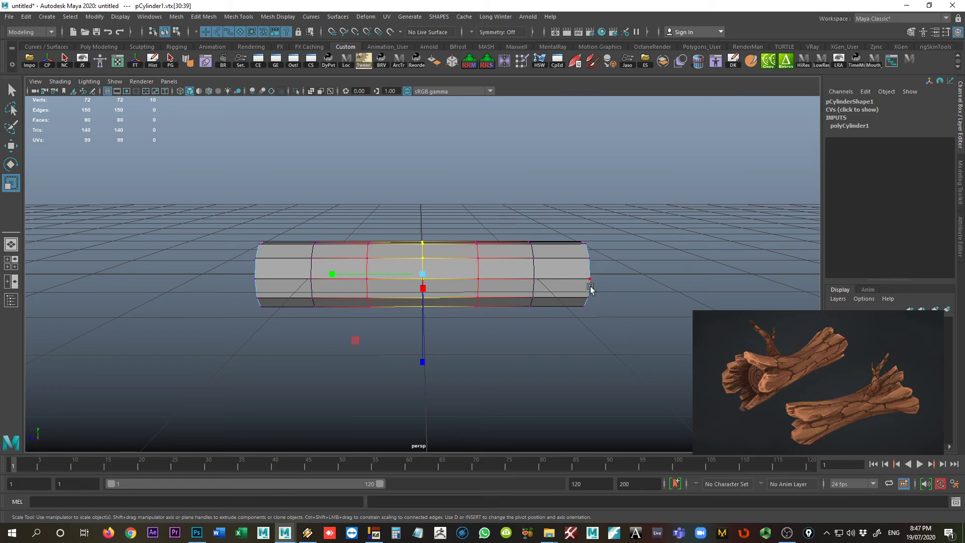
left_click_drag(423, 274, 414, 276)
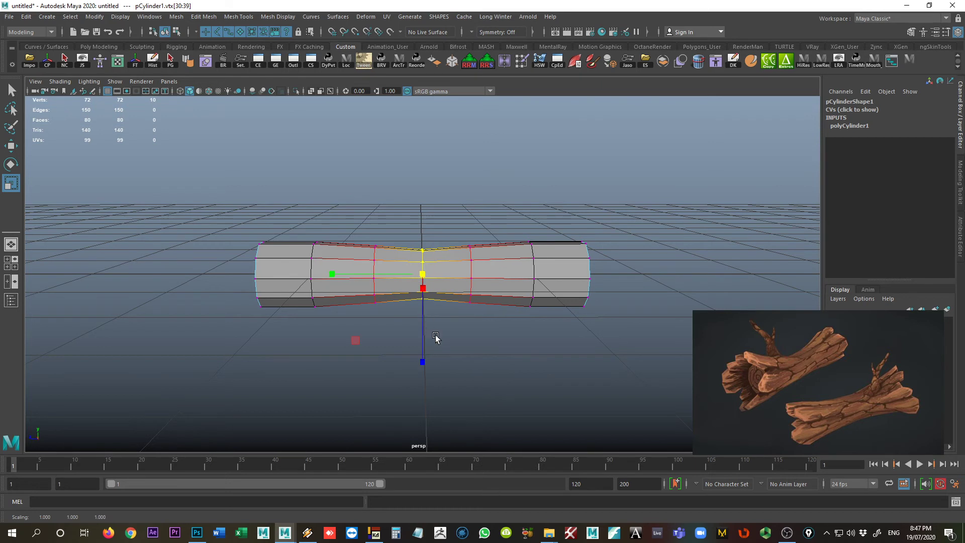
left_click_drag(357, 352, 359, 333, "alt")
key("b")
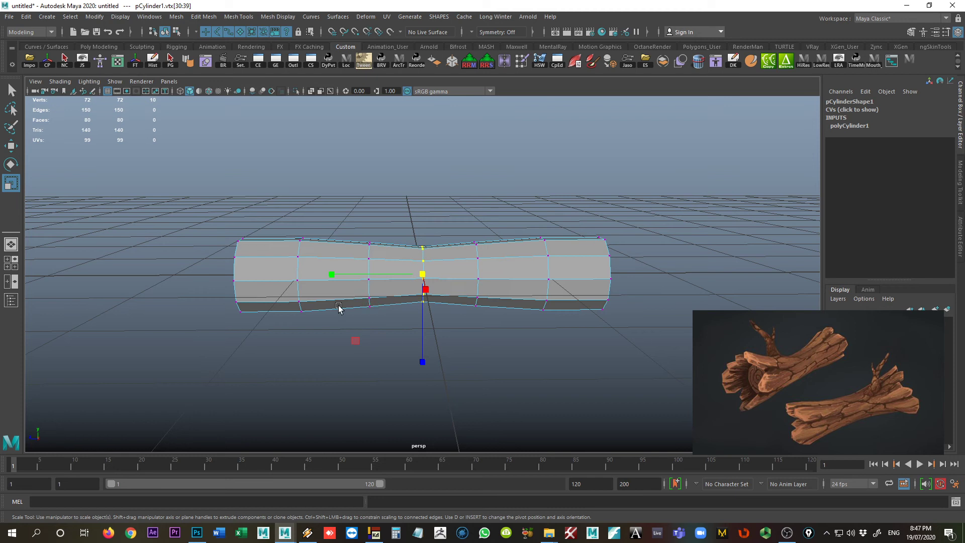
Scale down the two intermediate vertex rings on the log's left half, one at a time, to smooth the taper toward the middle
middle_click_drag(338, 305, 385, 310, "alt")
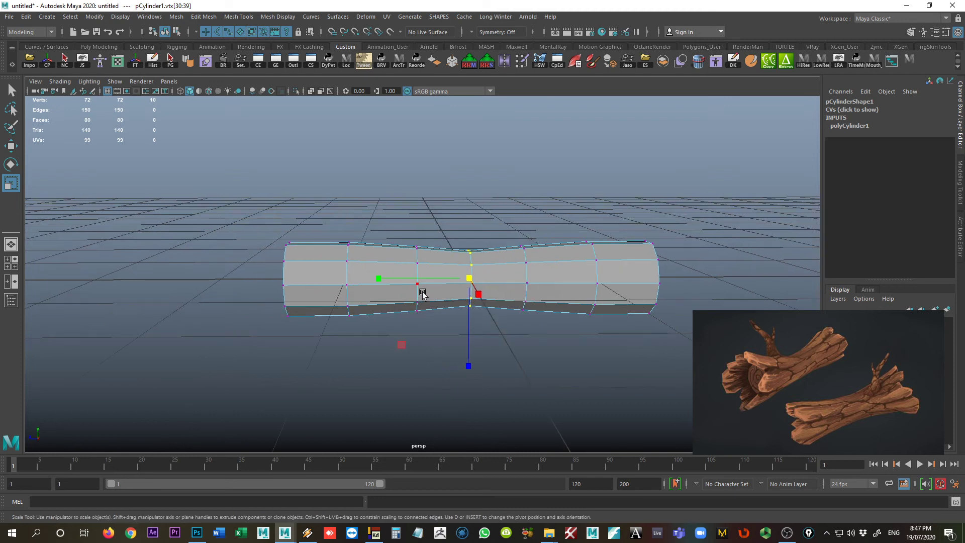
mouse_move(409, 309)
left_mouse_down("alt")
mouse_move(400, 308)
mouse_move(444, 307)
mouse_move(422, 311)
left_mouse_up("alt")
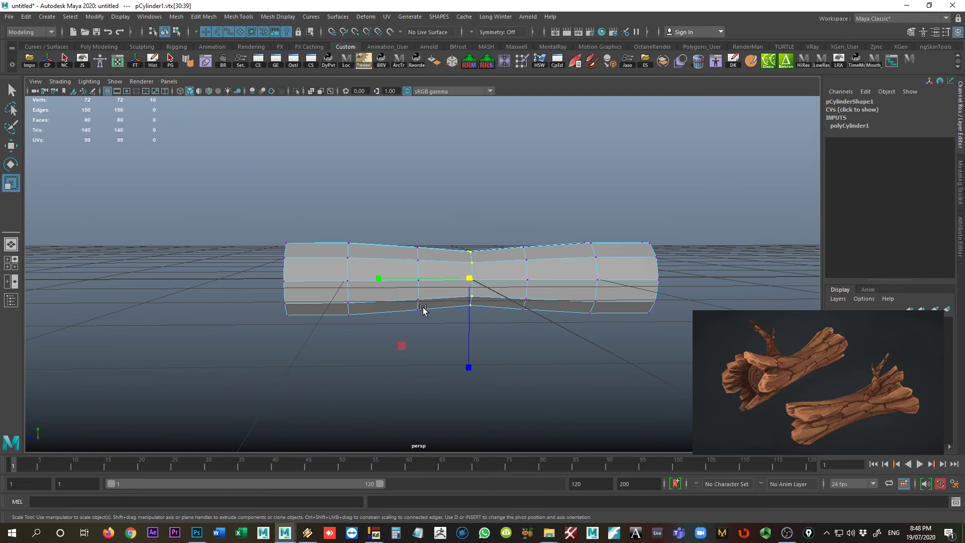
left_click_drag(331, 216, 371, 352)
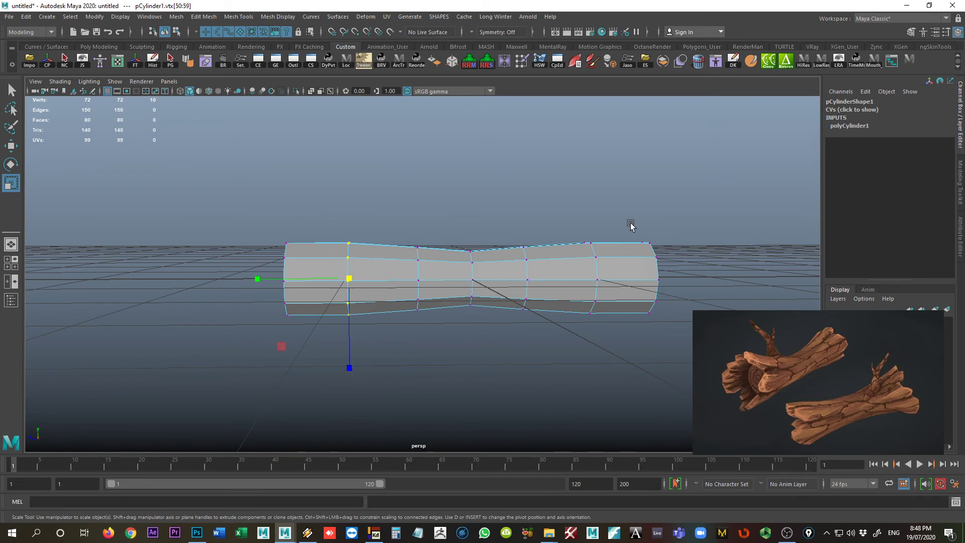
left_click_drag(631, 224, 582, 230, "alt")
left_click_drag(403, 263, 547, 231, "alt")
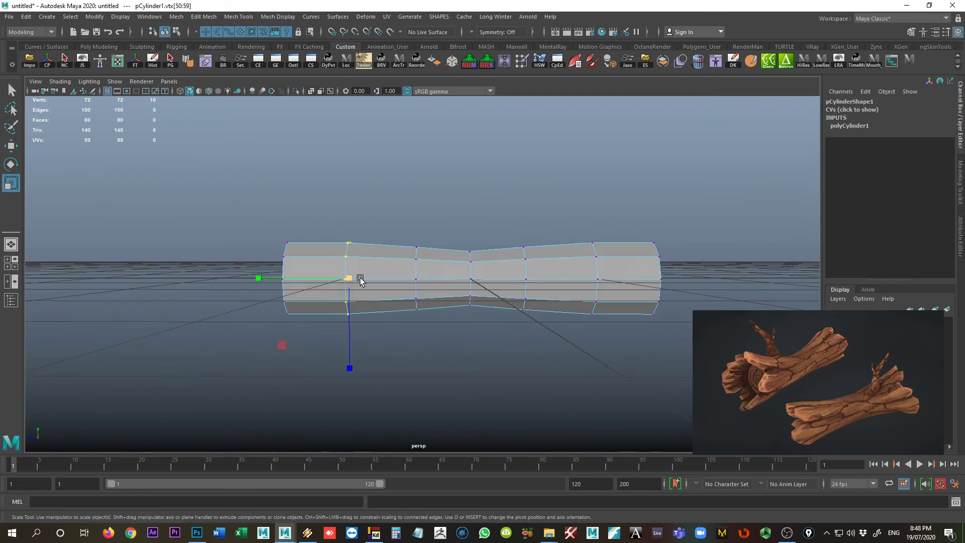
left_click_drag(380, 267, 451, 320, "alt")
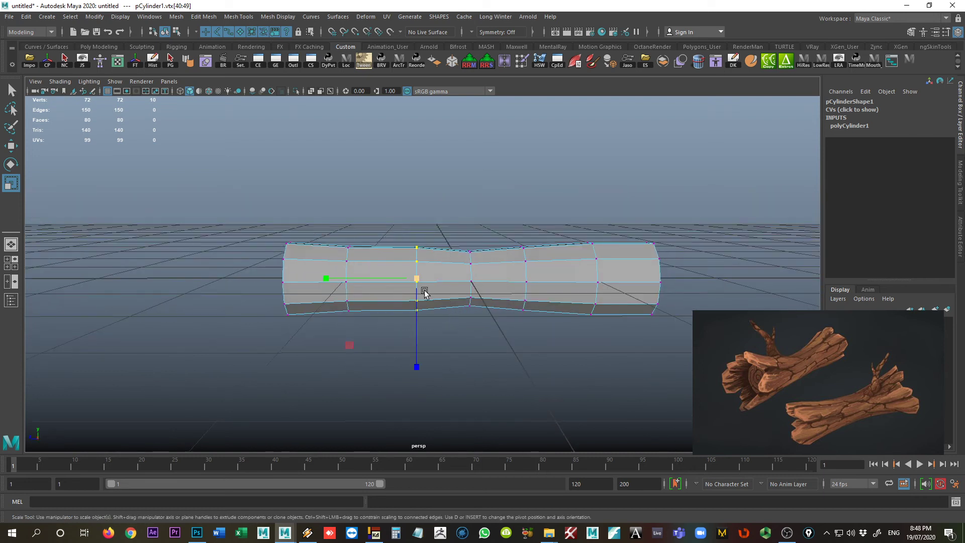
left_click_drag(421, 279, 416, 279)
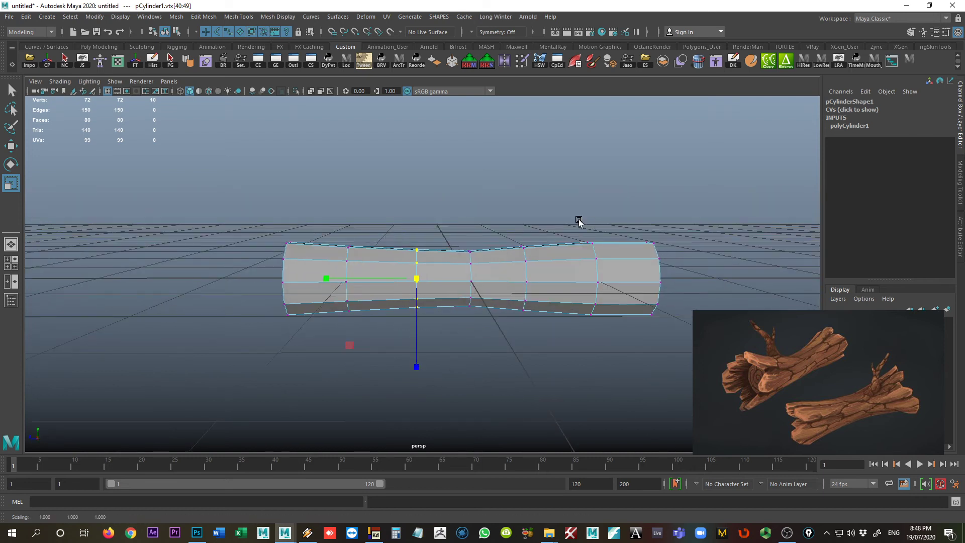
Scale down the two intermediate vertex rings on the log's right half, one at a time, to match the other half's taper
left_click_drag(579, 221, 621, 362)
mouse_move(598, 352)
left_mouse_down("alt")
mouse_move(405, 338)
mouse_move(602, 356)
left_mouse_up("alt")
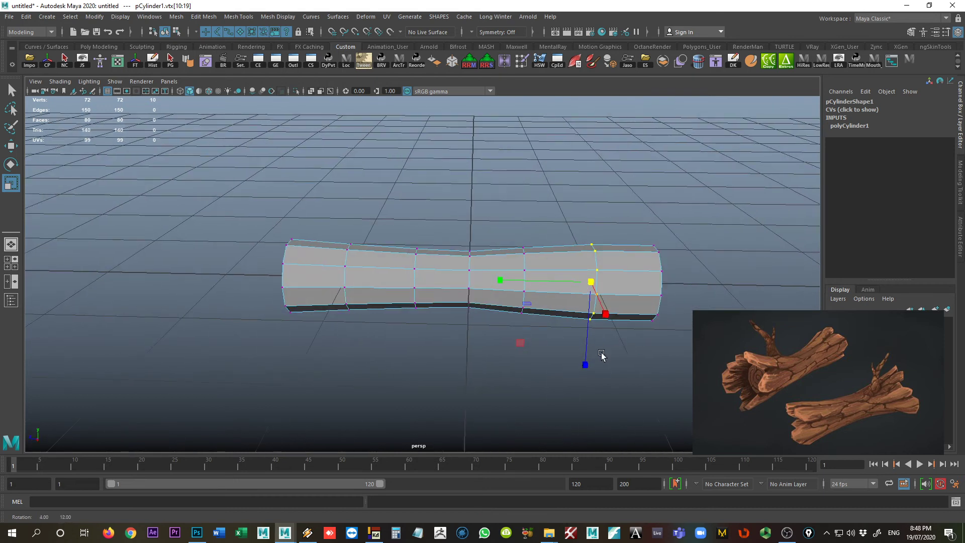
left_click_drag(582, 287, 574, 282, "alt")
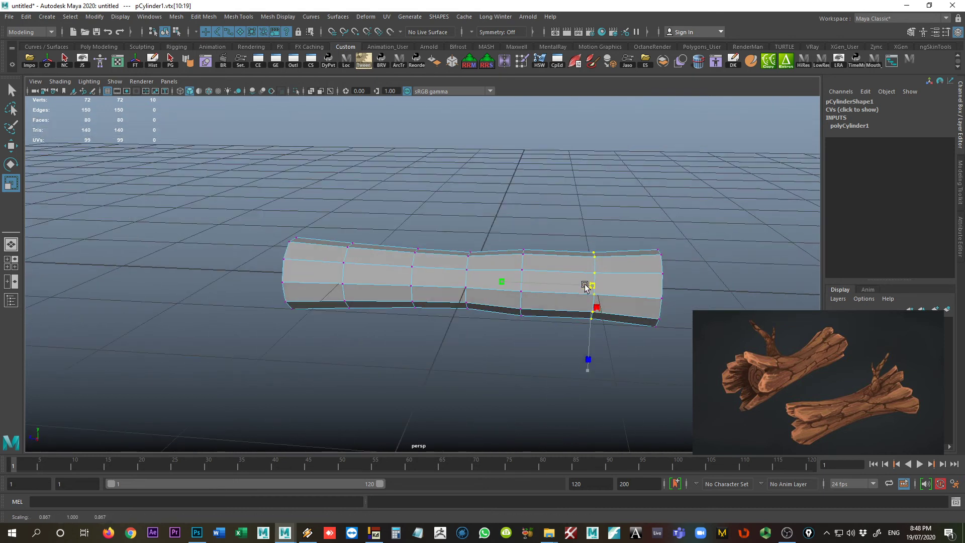
left_click_drag(521, 231, 553, 341)
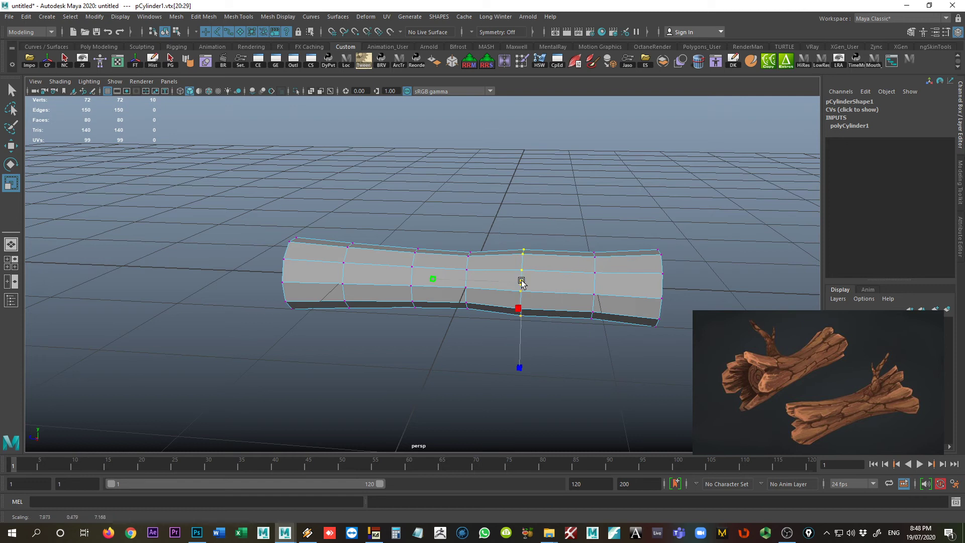
mouse_move(521, 295)
left_mouse_down("alt")
mouse_move(519, 277)
mouse_move(478, 302)
mouse_move(528, 289)
left_mouse_up("alt")
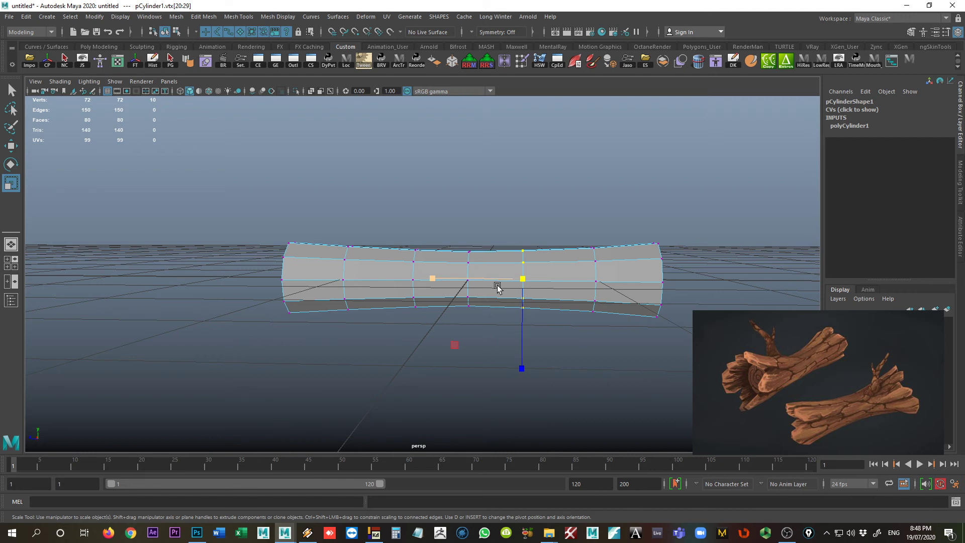
Scale the log's left end vertex ring up by about 1.29 and enlarge the neighbouring ring slightly to smooth the flare
left_click_drag(498, 289, 685, 290, "alt")
left_click_drag(425, 296, 386, 301, "alt")
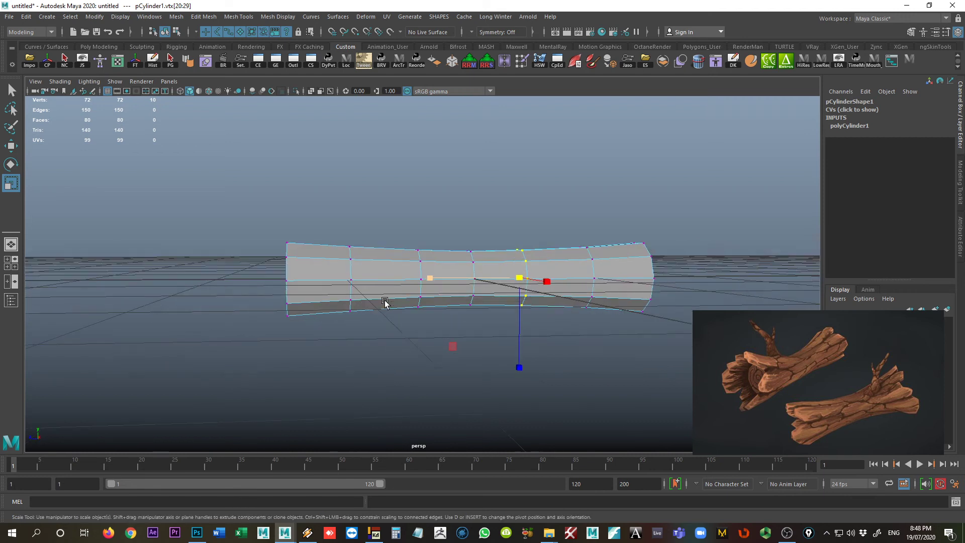
left_click_drag(257, 217, 324, 335)
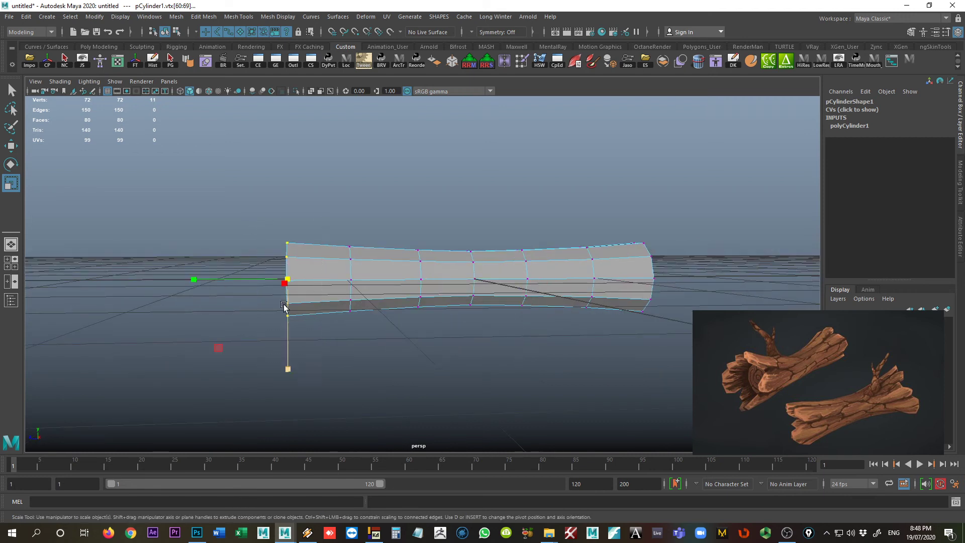
left_click_drag(288, 278, 299, 275)
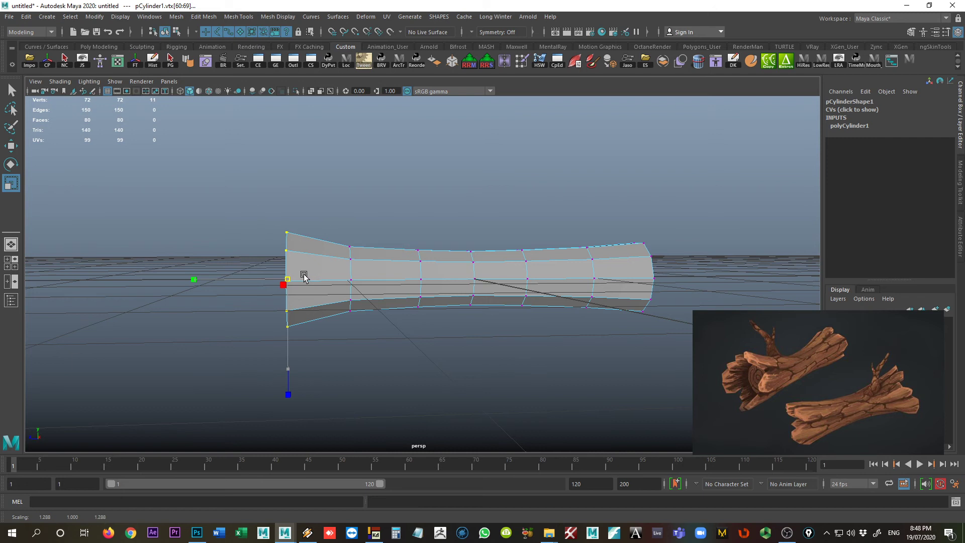
left_click_drag(319, 225, 381, 371)
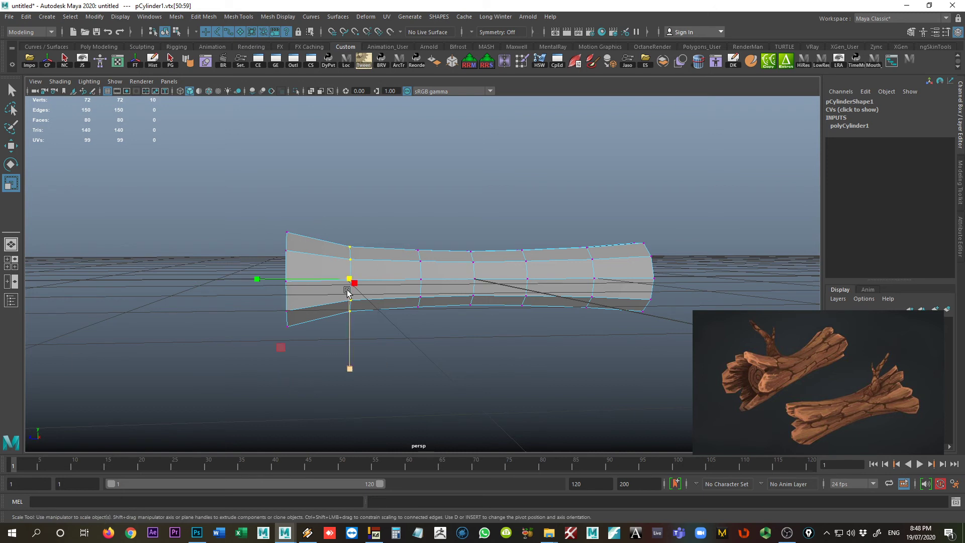
left_click_drag(351, 281, 355, 279)
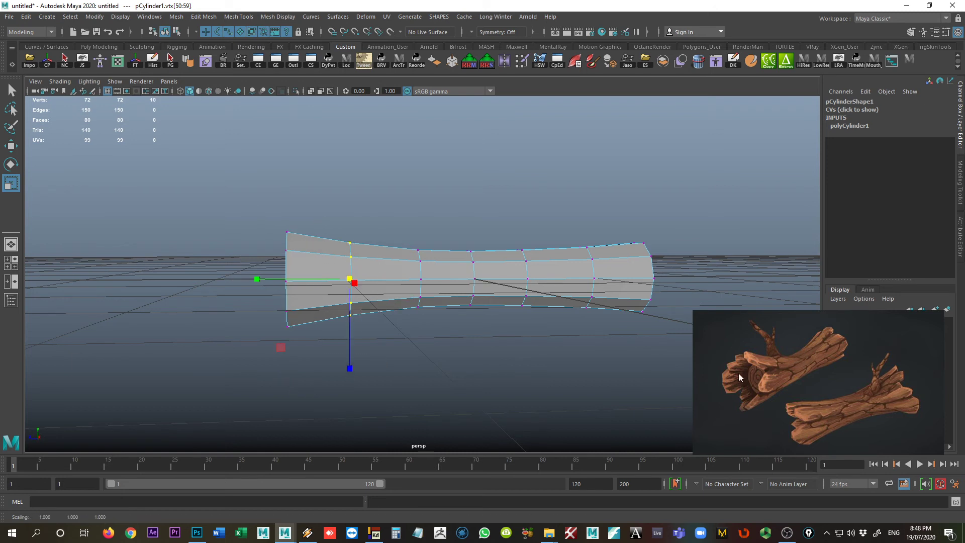
Enlarge the log's right end vertex ring and slightly scale up the ring beside it to flare that end
left_click_drag(684, 400, 317, 358, "alt")
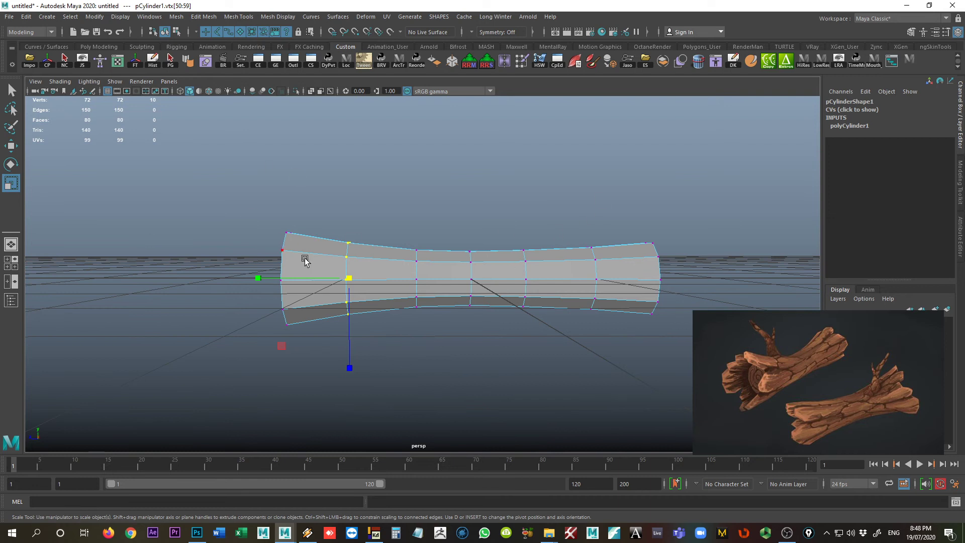
left_click_drag(586, 323, 622, 214, "alt")
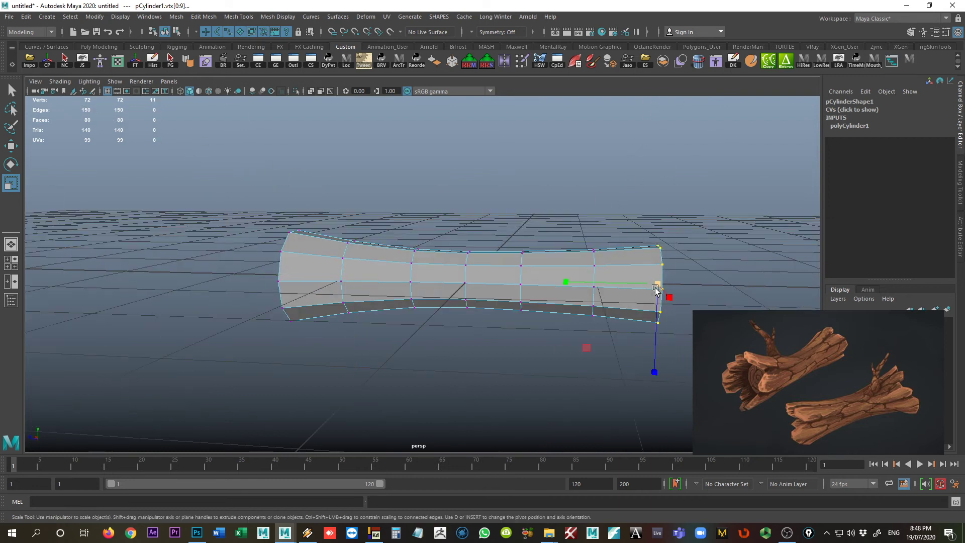
left_click_drag(657, 284, 662, 287)
left_click_drag(610, 339, 576, 244)
left_click_drag(594, 282, 596, 280)
Examine the log's flared profile and its flat left end cap from several angles
left_click_drag(523, 305, 384, 334, "alt")
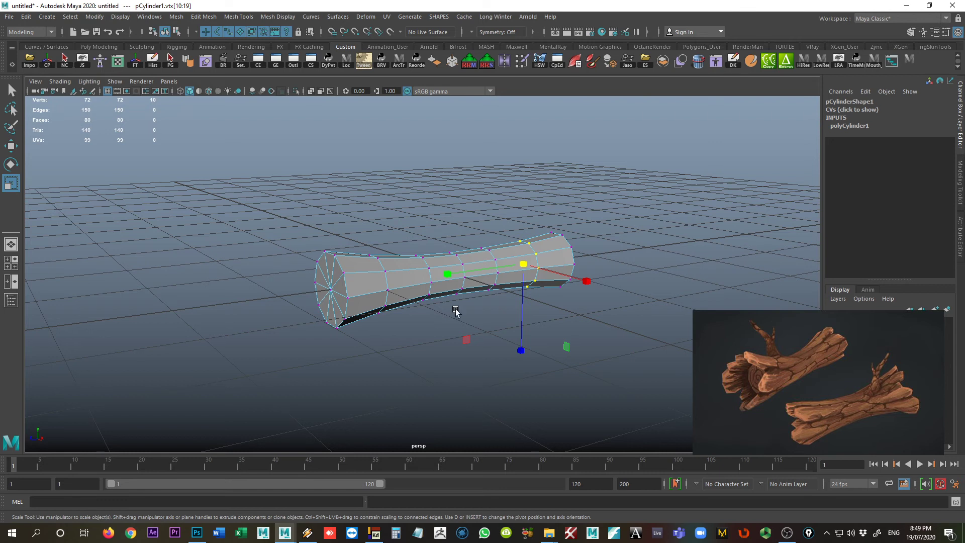
right_click_drag(250, 312, 541, 311, "alt")
middle_click_drag(281, 322, 363, 307, "alt")
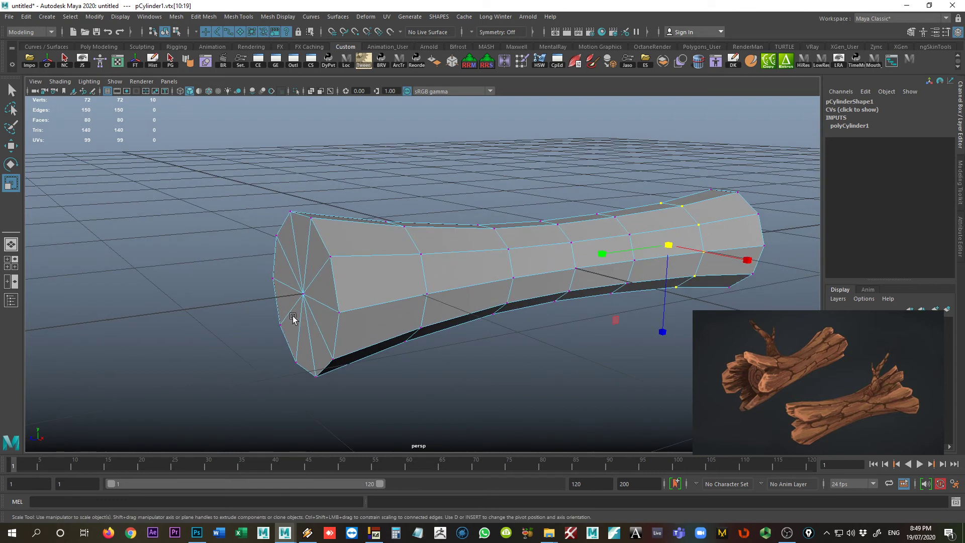
left_click_drag(323, 280, 345, 276, "alt")
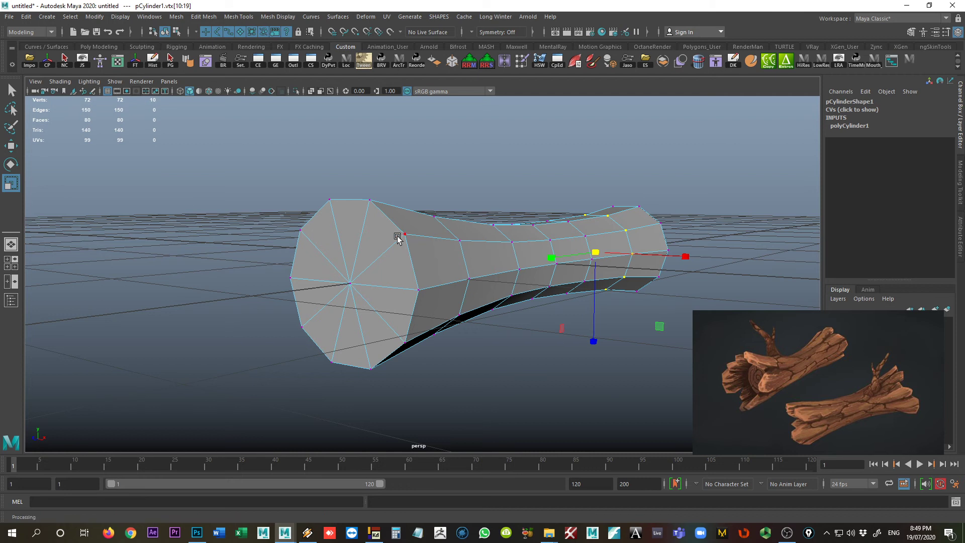
left_click_drag(437, 280, 377, 287, "alt")
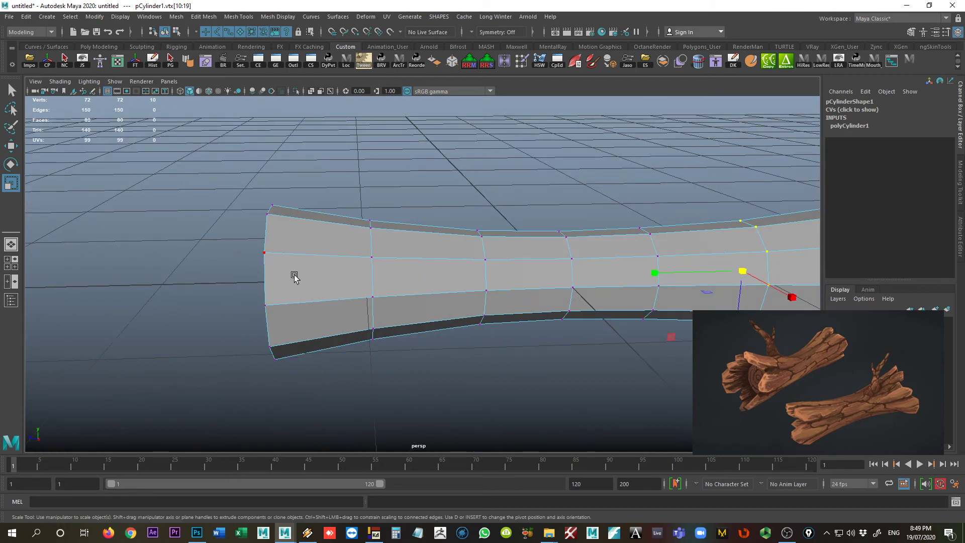
left_click_drag(242, 287, 334, 282, "alt")
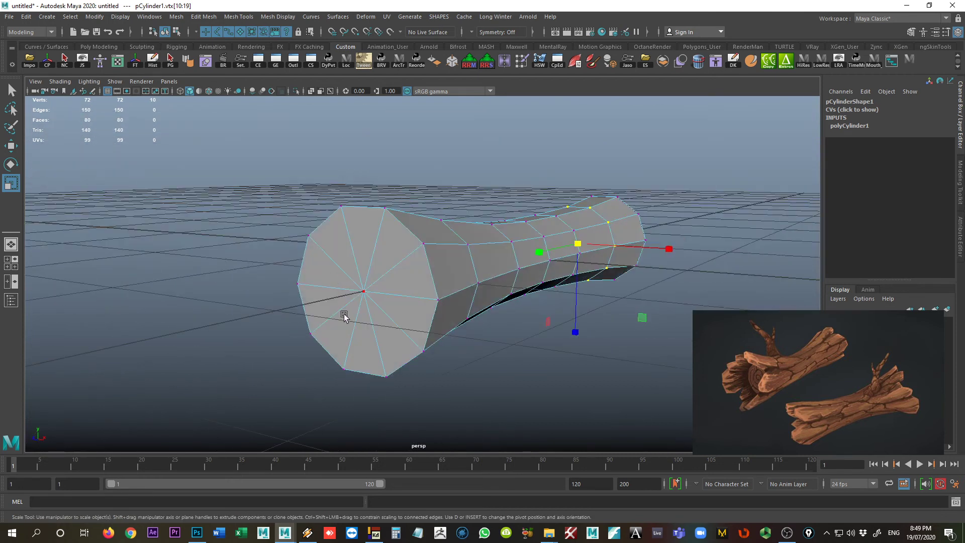
left_click_drag(390, 320, 392, 301, "alt")
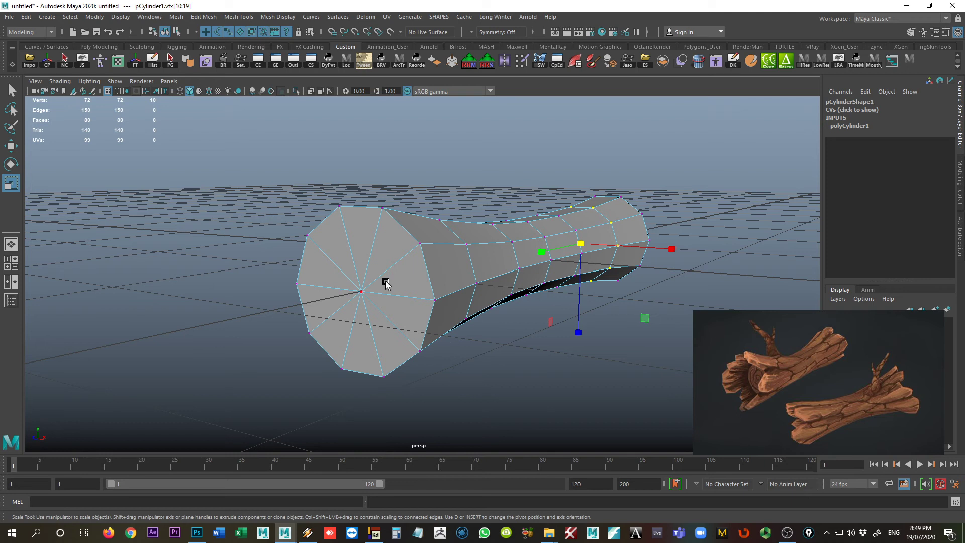
left_click_drag(314, 291, 426, 263, "alt")
Return to object mode, try inserting an edge loop around the log between its left end and the first ring, and undo it
right_click_drag(429, 256, 454, 240)
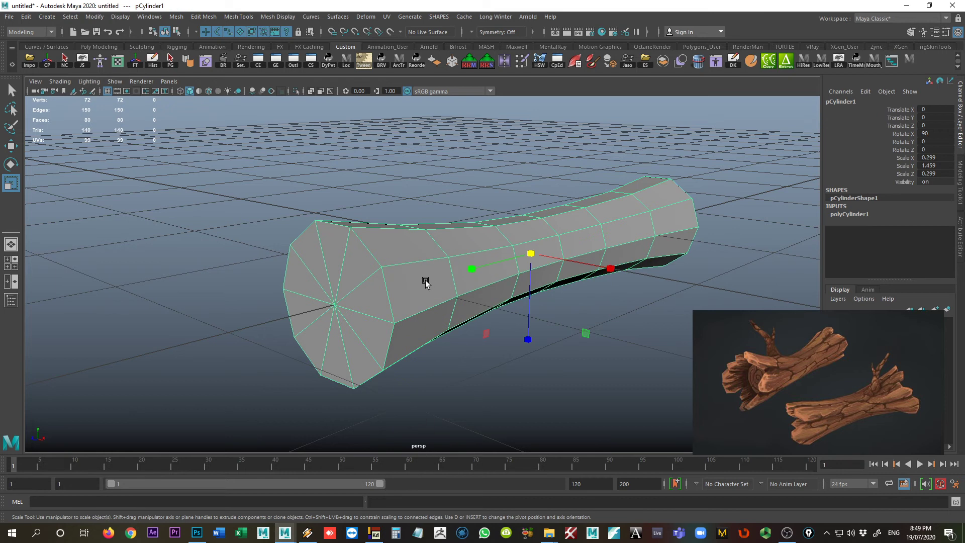
right_click_drag(425, 265, 373, 279, "shift")
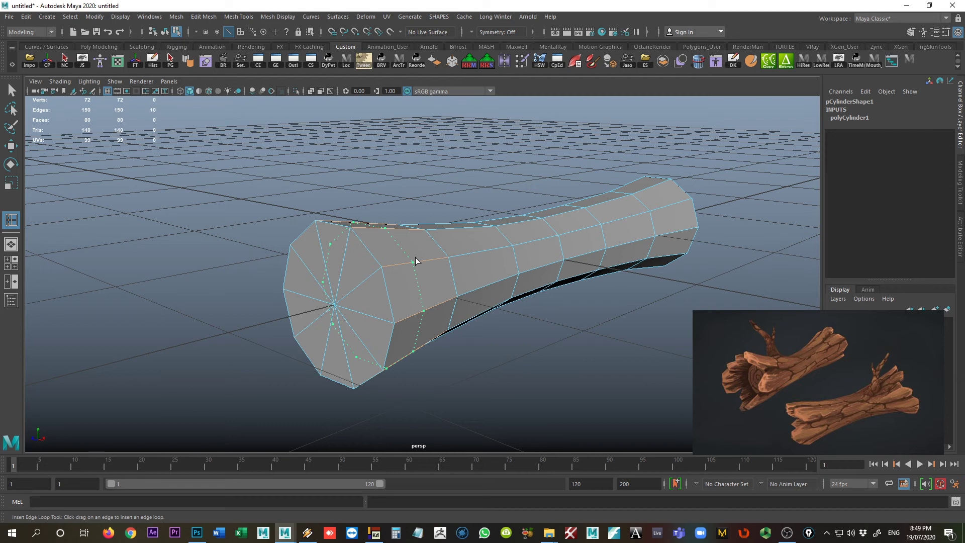
left_click(415, 257)
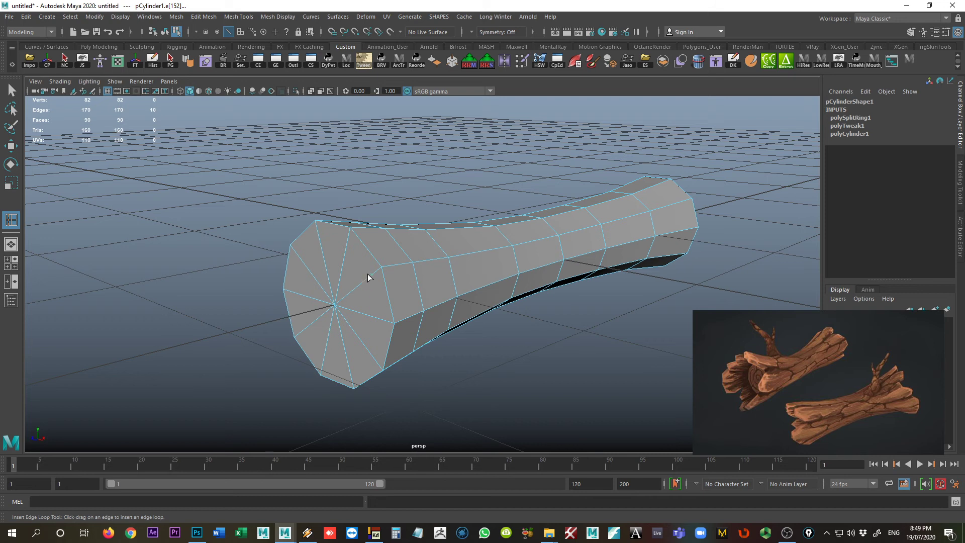
left_click_drag(367, 273, 358, 287)
key("ctrl+z")
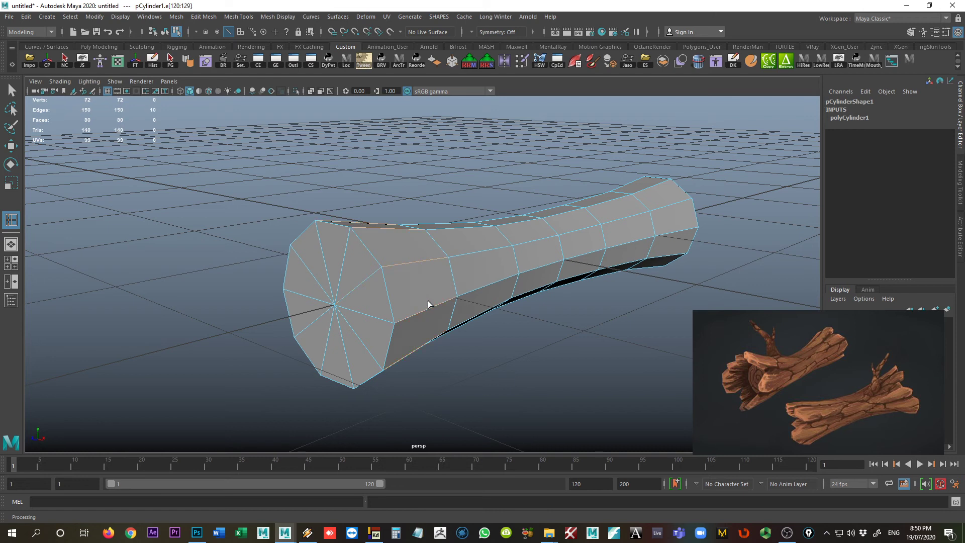
Try inserting three edge loops along the log's left half, undo all of them, and return to object mode with the Move tool
left_click(418, 261)
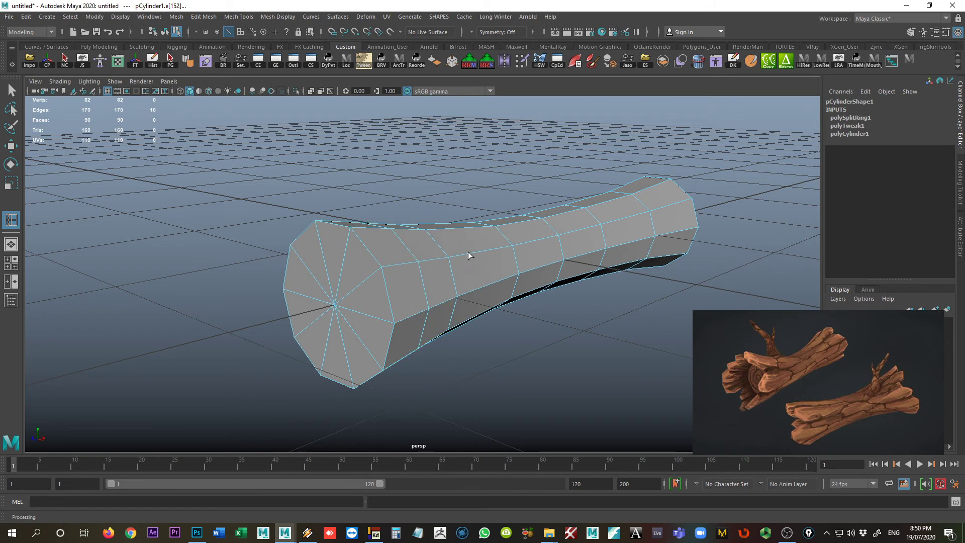
left_click(480, 253)
left_click(544, 240)
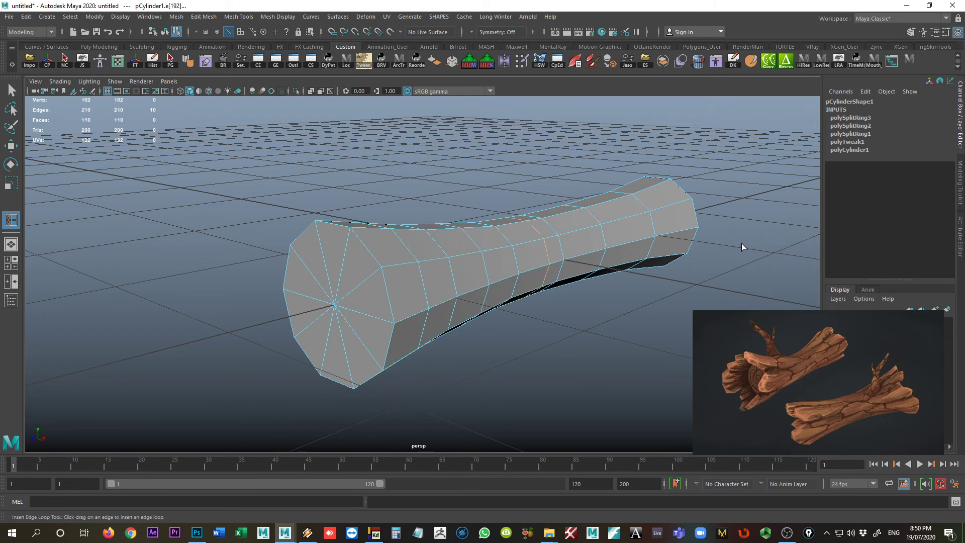
key("ctrl+z")
key("ctrl+z")
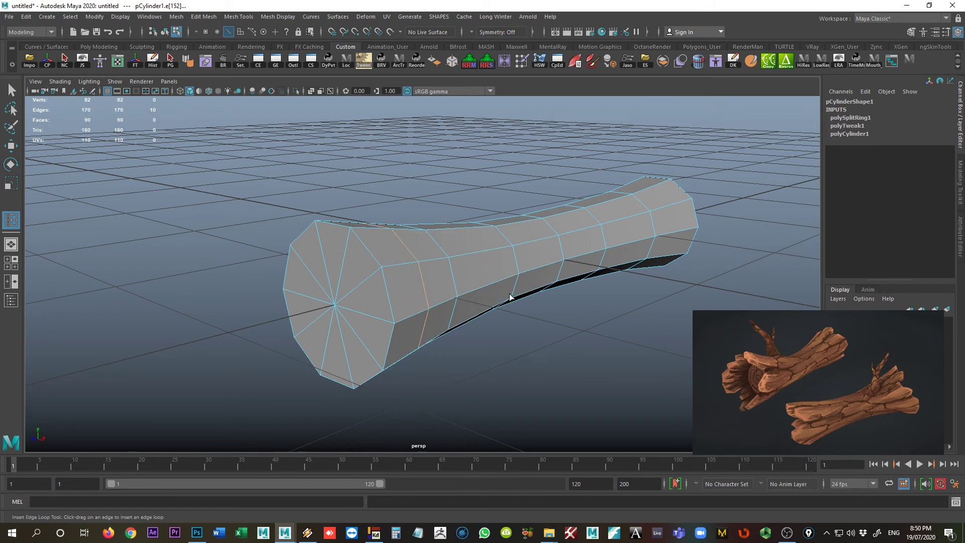
key("ctrl+z")
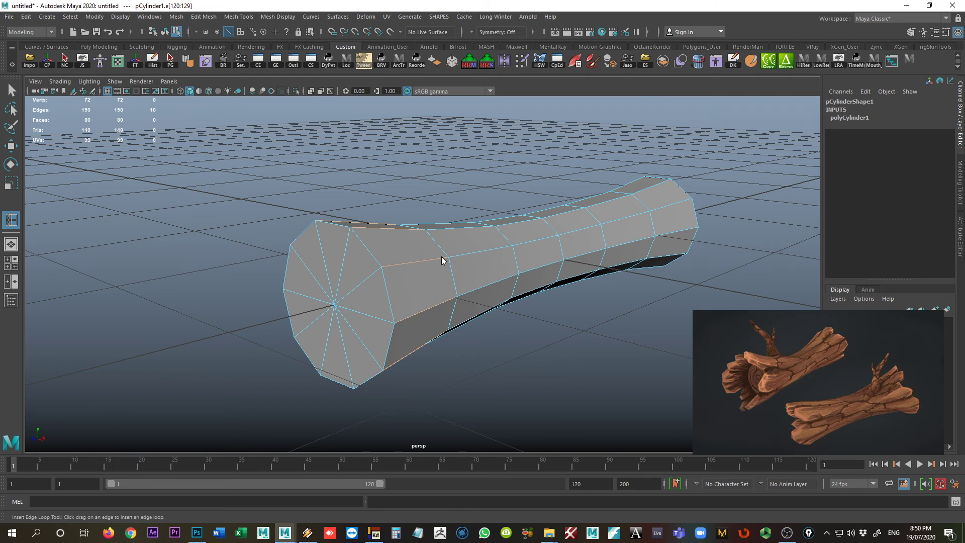
right_click_drag(442, 260, 460, 246)
key("w")
left_click(409, 272)
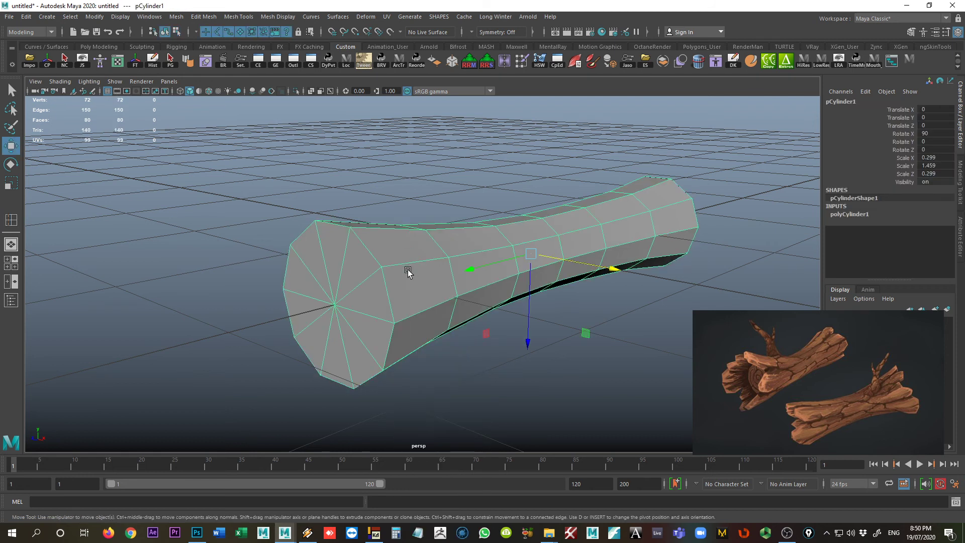
Start a Multi-Cut on the left end cap with three points on its upper-right spokes, about 10% in from the rim
left_click_drag(339, 295, 360, 291, "alt")
right_click_drag(382, 265, 326, 267, "shift")
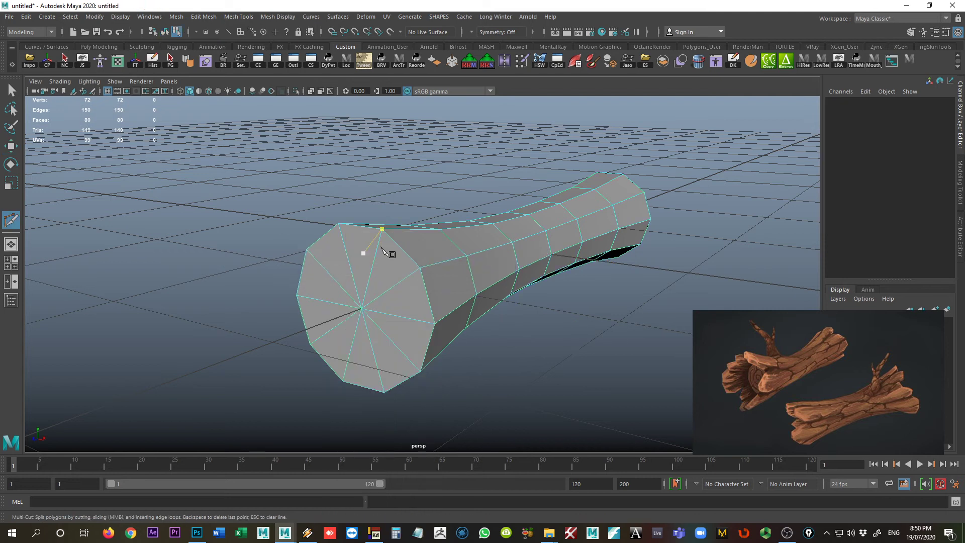
left_click_drag(357, 265, 366, 285, "alt")
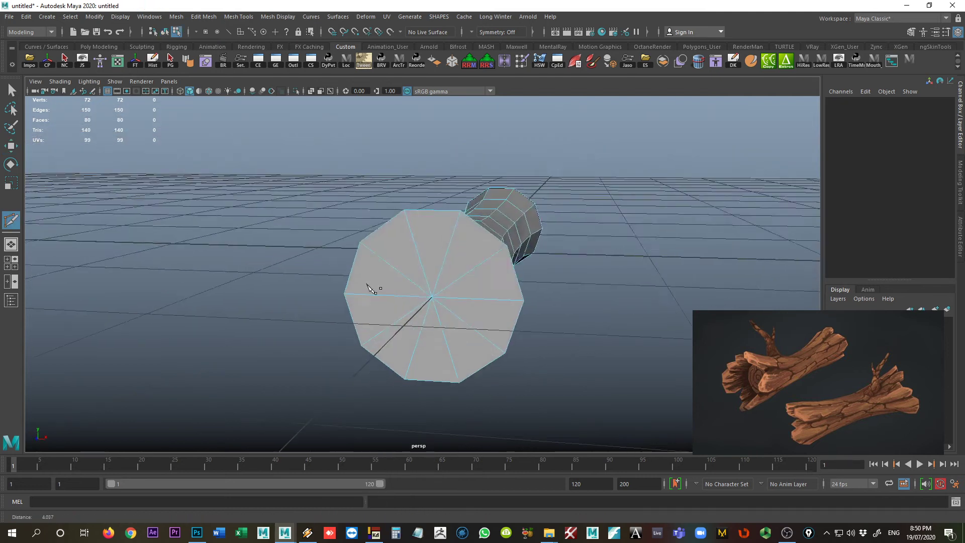
right_click_drag(367, 285, 504, 272, "alt")
middle_click_drag(503, 256, 457, 298, "alt")
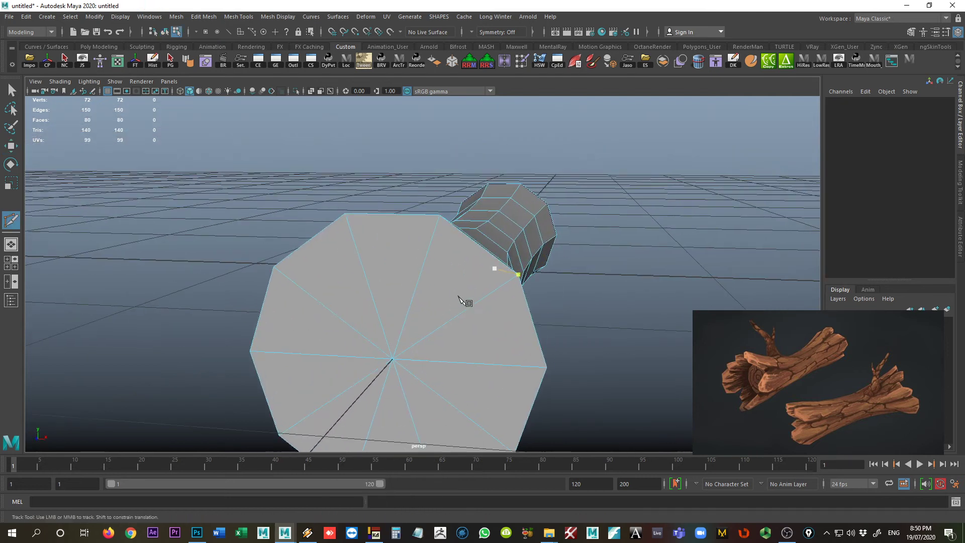
left_click(436, 227)
left_click_drag(438, 227, 438, 230)
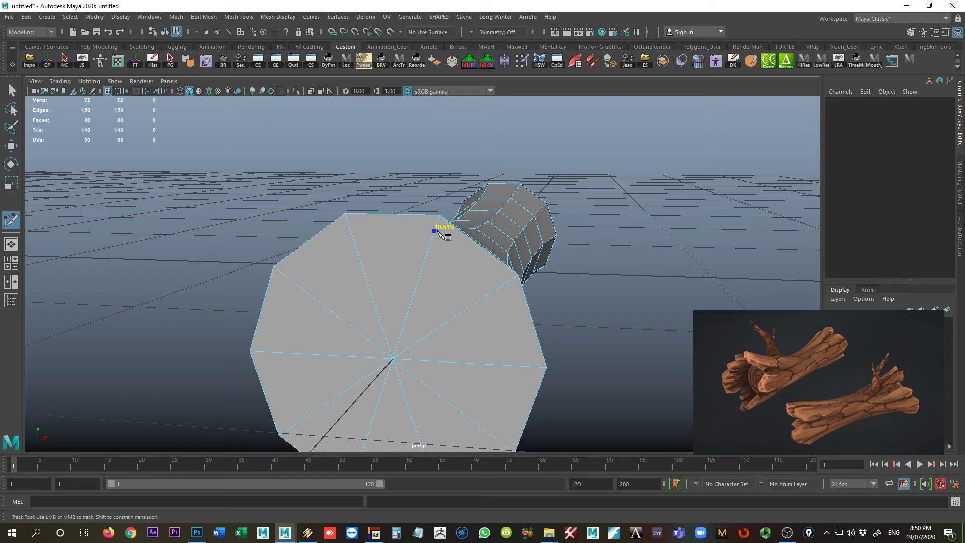
left_click_drag(438, 230, 438, 231)
left_click(507, 282)
left_click_drag(509, 284, 507, 286)
left_click(534, 366)
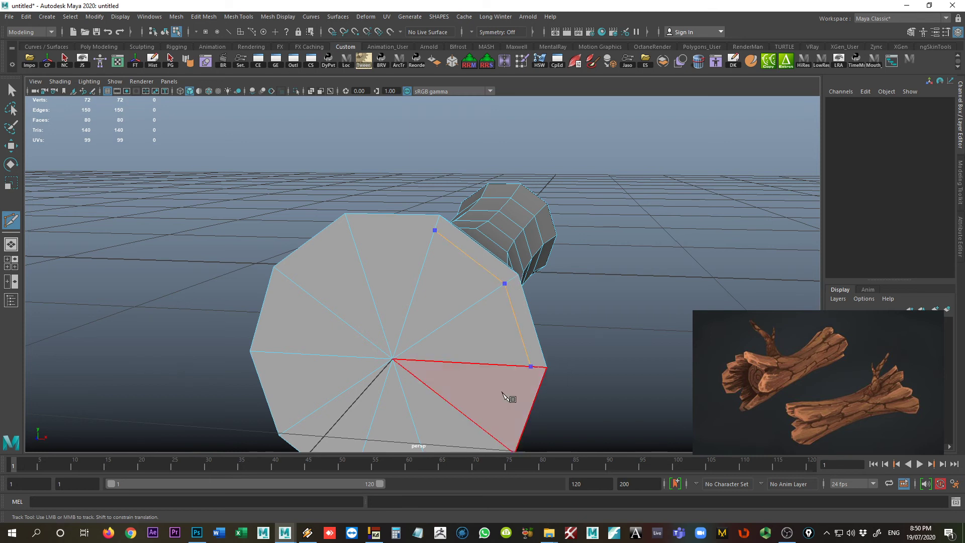
Continue the cut around the cap's lower half with five more spoke points, each about 10% in from the rim
left_click_drag(512, 394, 507, 340, "alt")
left_click(518, 343)
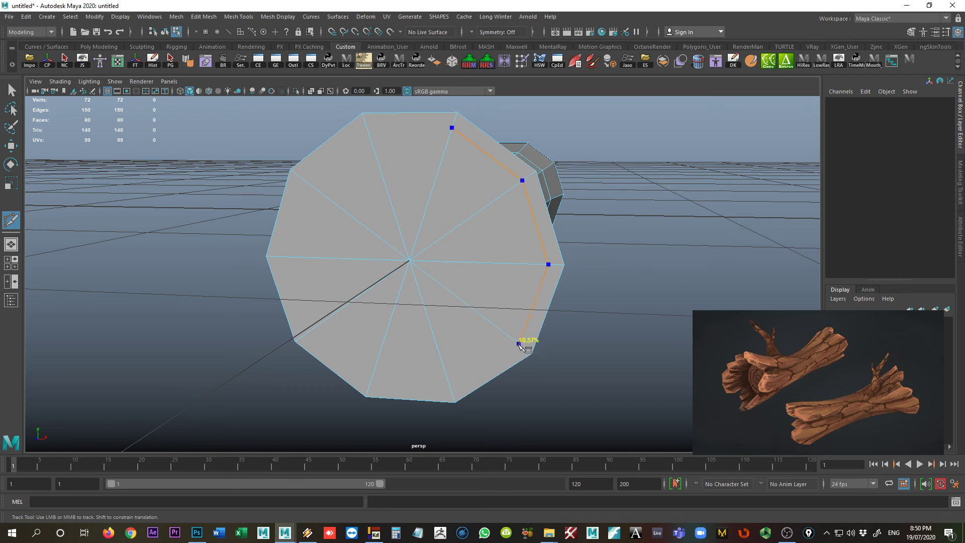
left_click(451, 389)
left_click_drag(455, 389, 454, 387)
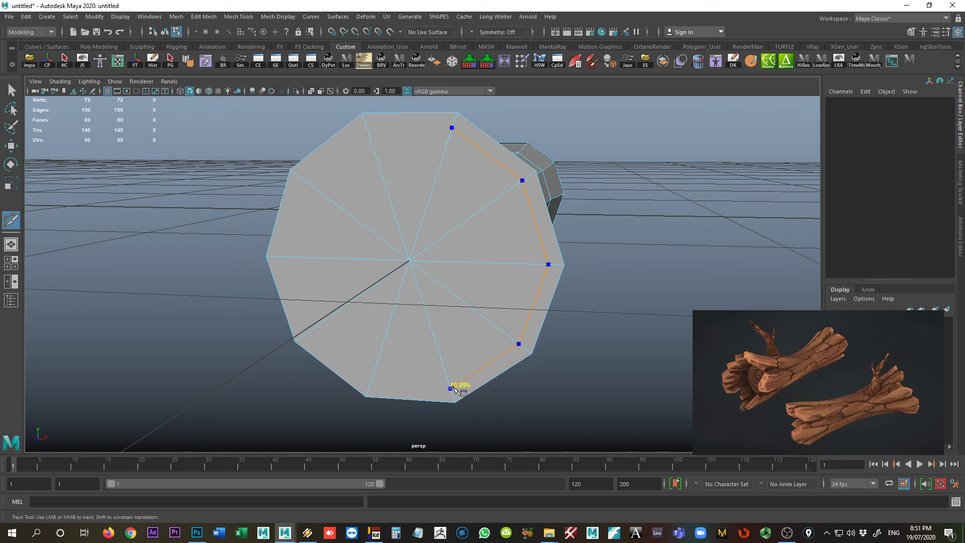
left_click(370, 385)
left_click(308, 333)
left_click(280, 257)
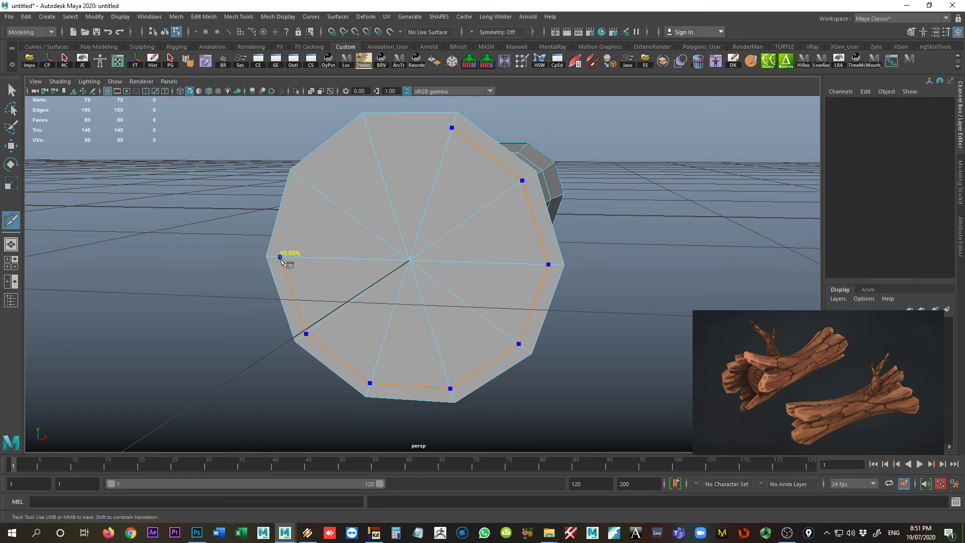
Add the last two points on the cap's upper-left spokes, close the cut at its first point, and commit the inner ring
left_click(302, 179)
left_click(367, 128)
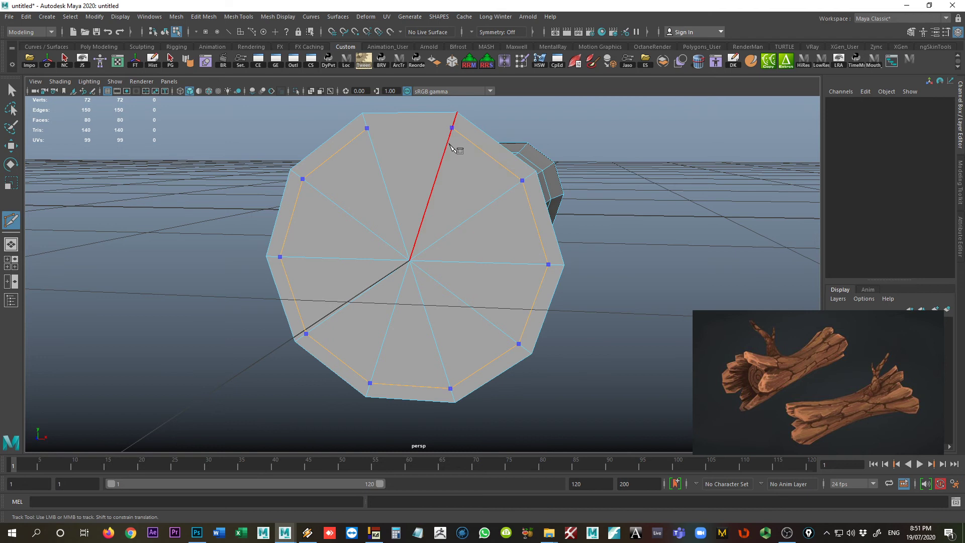
left_click(452, 127)
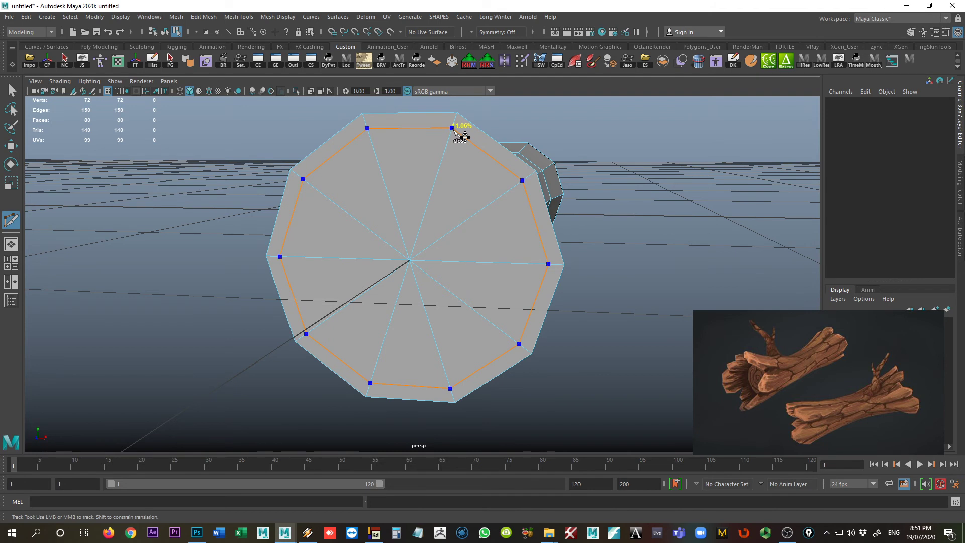
left_click(452, 128)
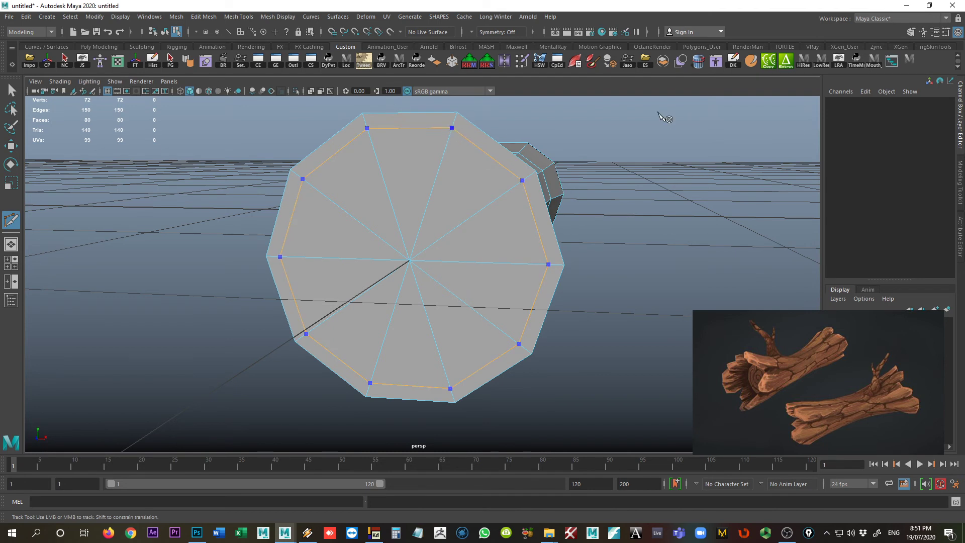
key("Return")
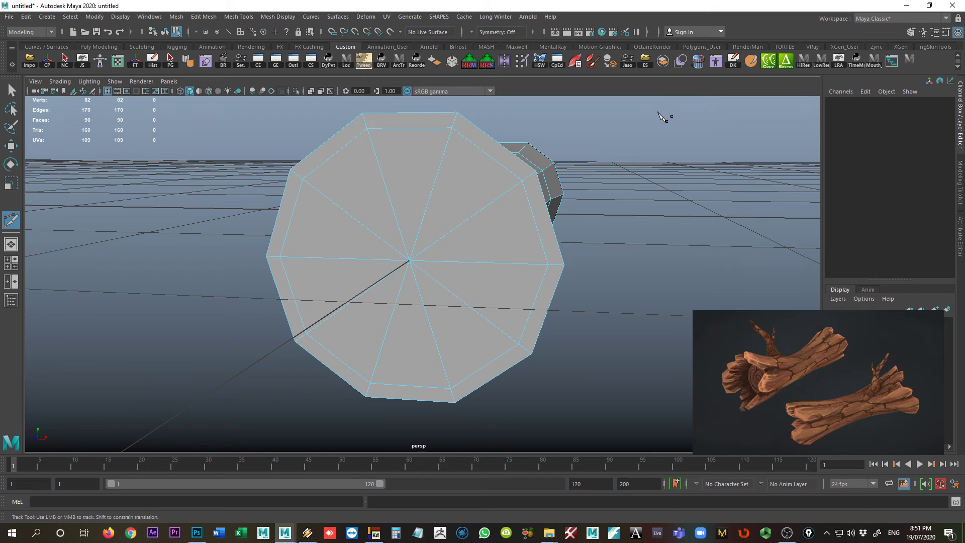
left_click(522, 180)
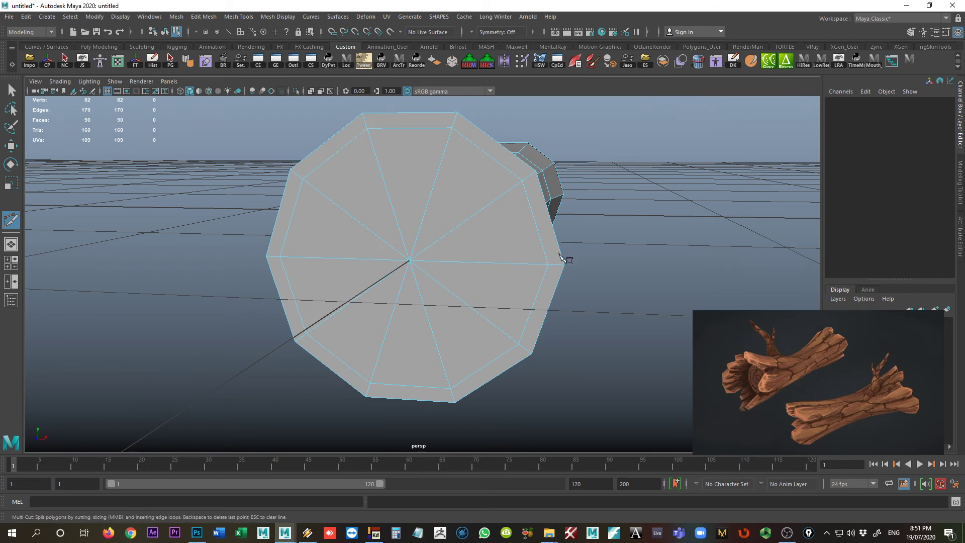
Leave Multi-Cut for face selection and select four inner triangular faces along the end cap's right side
left_click(519, 344)
key("w")
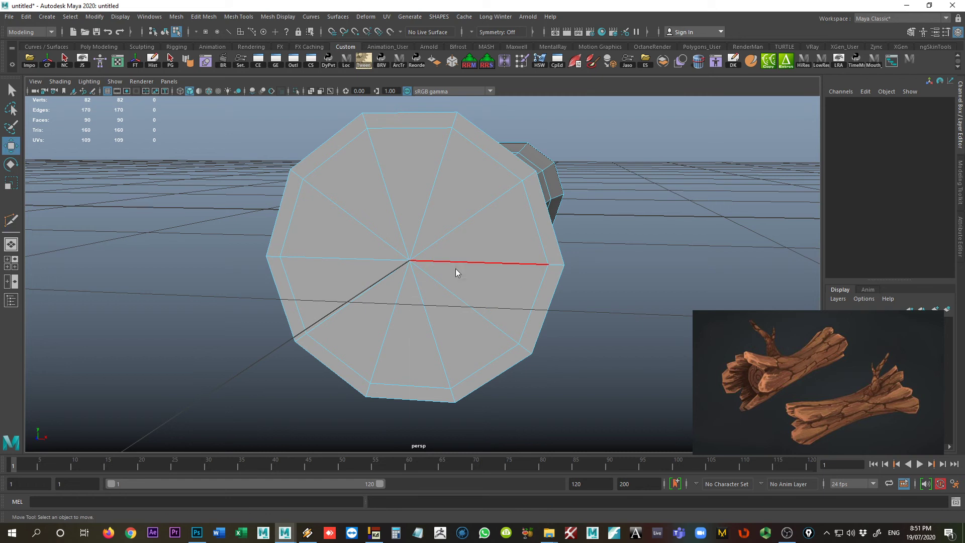
right_click_drag(455, 256, 459, 281)
left_click(414, 167)
left_click(481, 182, "shift")
left_click(513, 244, "shift")
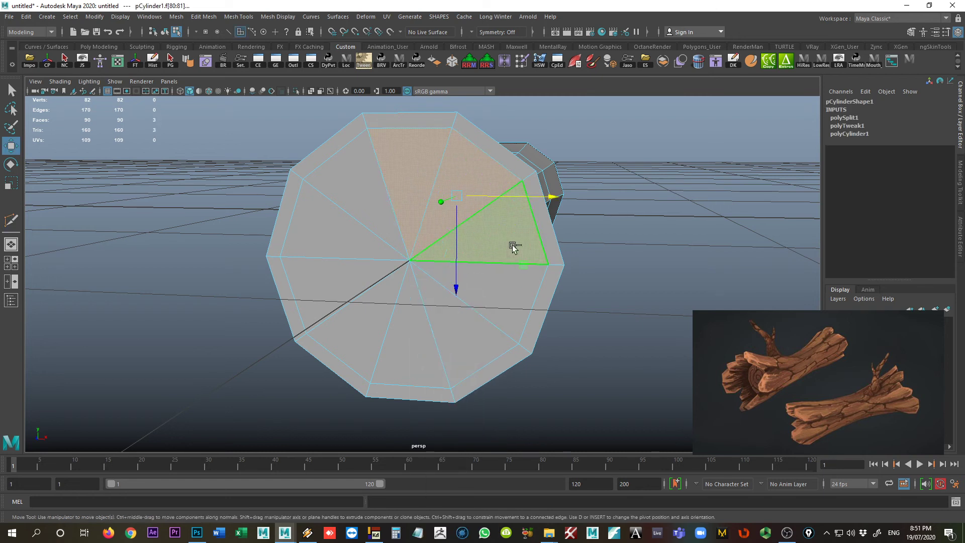
left_click(510, 297, "shift")
Add the six remaining inner triangular faces of the end cap to the selection
left_click_drag(511, 298, 509, 297, "alt")
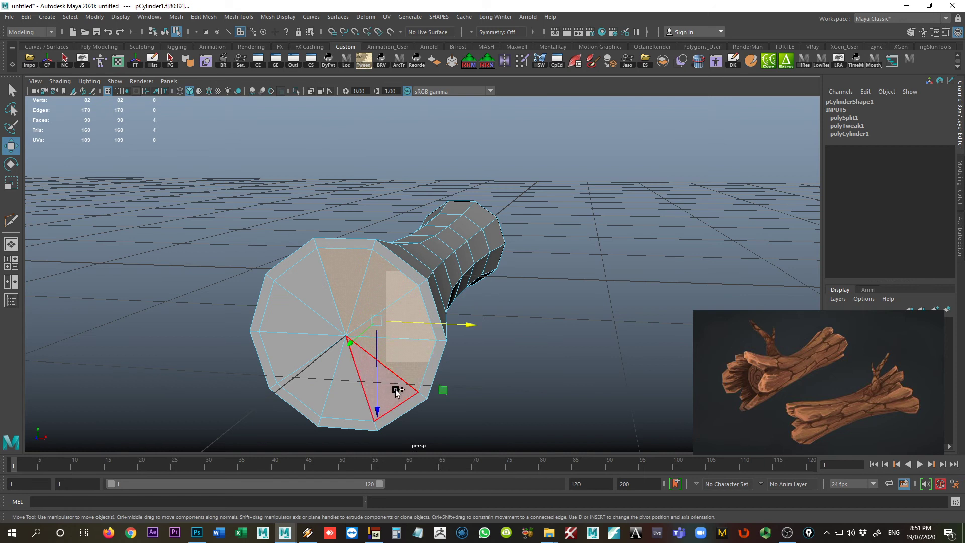
left_click(397, 391, "shift")
left_click(351, 402, "shift")
left_click(318, 388, "shift")
left_click(291, 358, "shift")
left_click(301, 307, "shift")
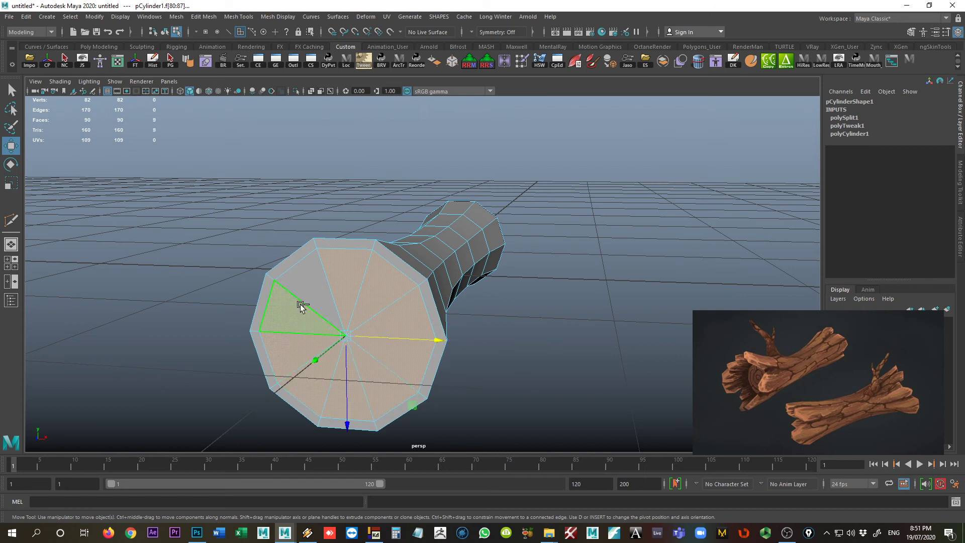
left_click(323, 299, "shift")
Extrude the ten selected cap faces into the log, with a Local Translate Z of -0.272
left_click_drag(437, 349, 356, 354, "alt")
middle_click_drag(312, 330, 413, 301, "alt")
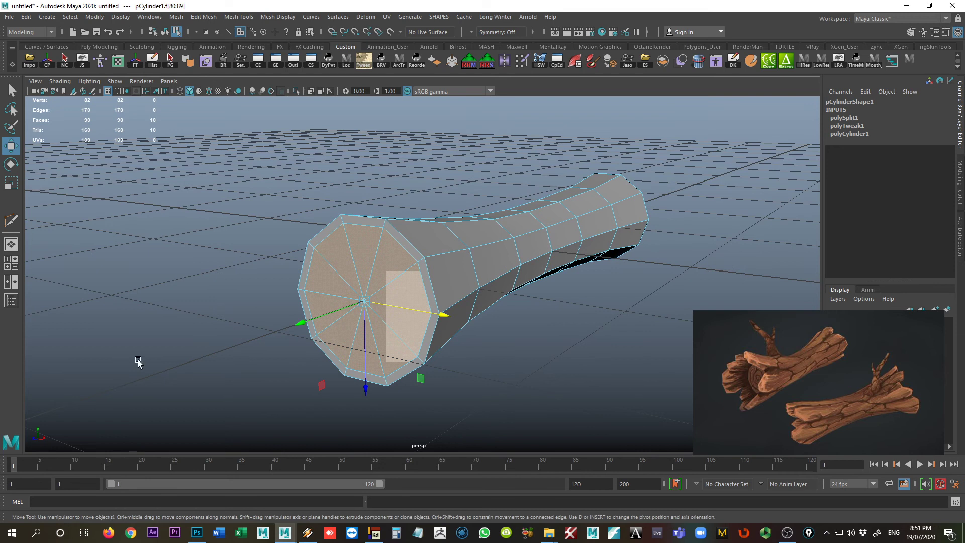
right_click(409, 280, "shift")
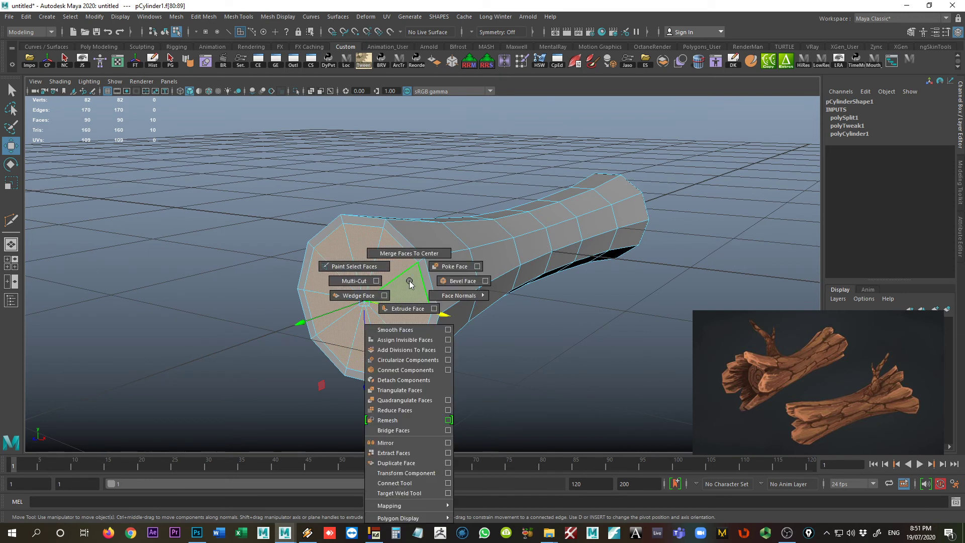
left_click(412, 298)
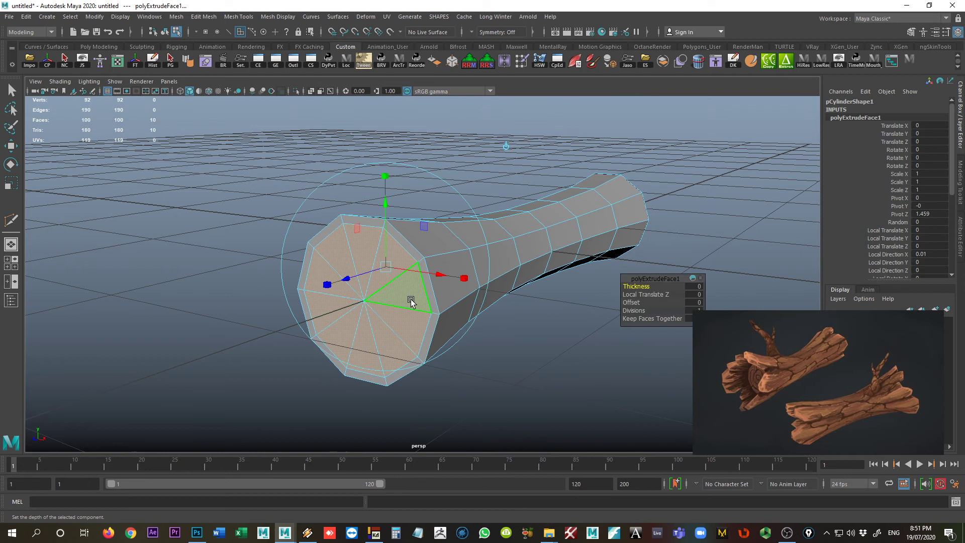
scroll(380, 314, "up", 1)
scroll(379, 315, "up", 2)
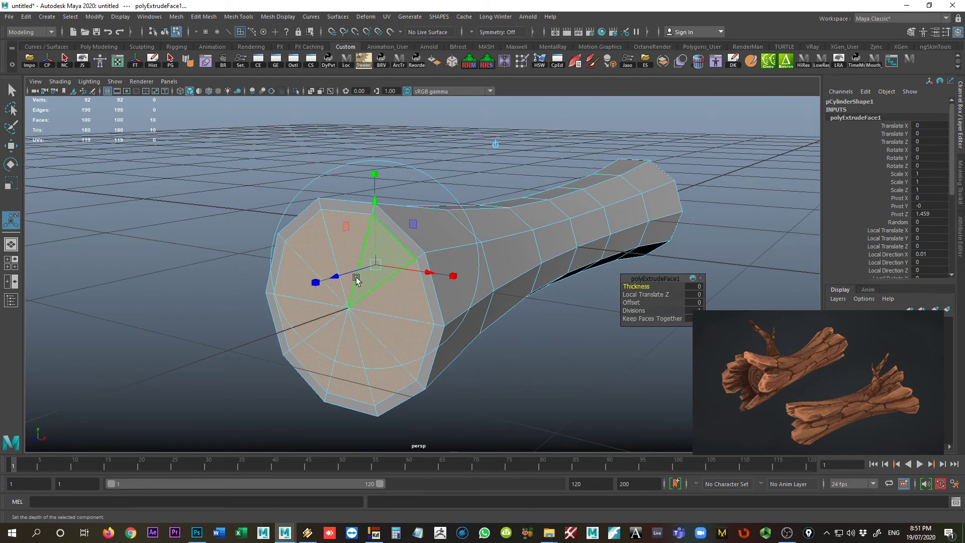
left_click_drag(340, 275, 543, 213)
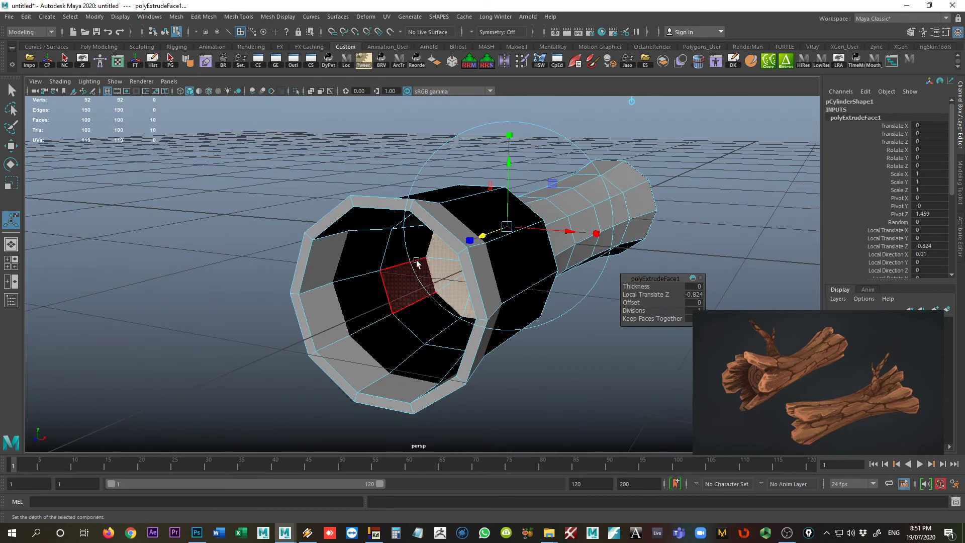
left_click_drag(417, 262, 433, 242, "alt")
left_click_drag(444, 322, 324, 263, "alt")
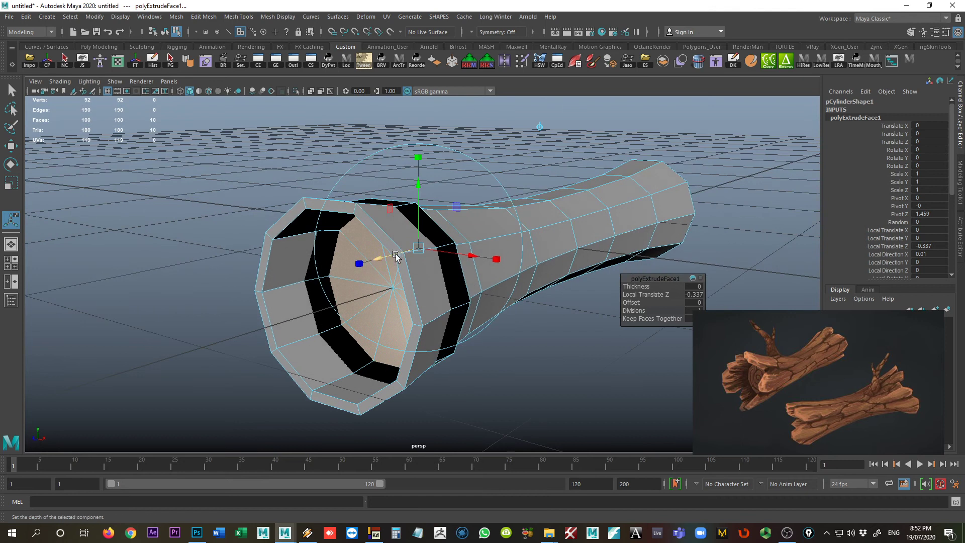
mouse_move(396, 257)
left_mouse_down()
mouse_move(369, 258)
mouse_move(380, 262)
left_mouse_up()
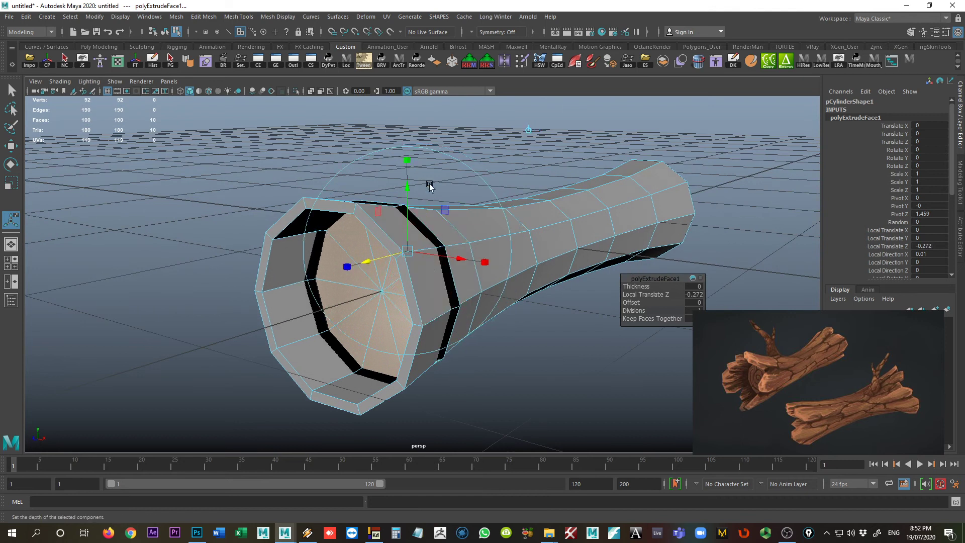
Scale the recessed faces down uniformly to about 0.73 and set their Local Translate Z to -0.205
left_click(409, 160)
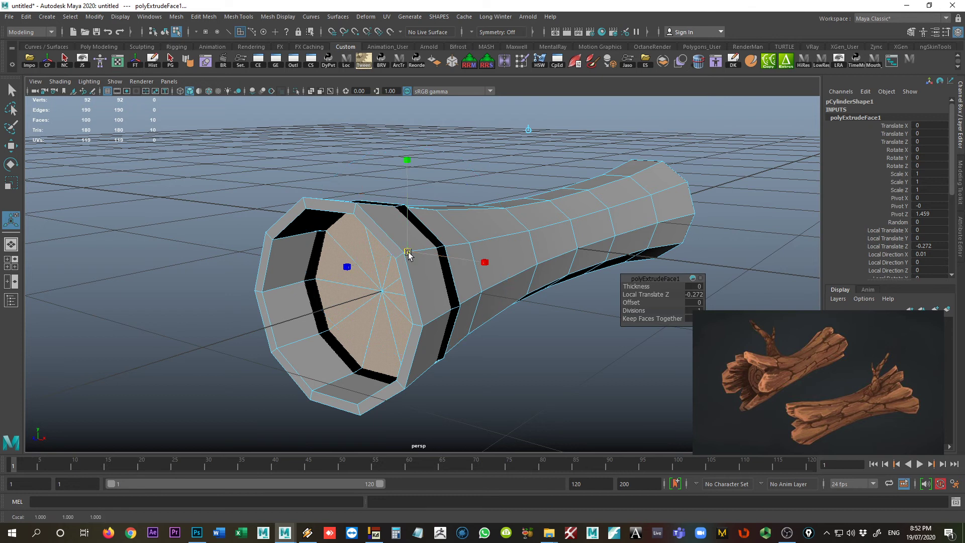
left_click_drag(409, 254, 401, 256)
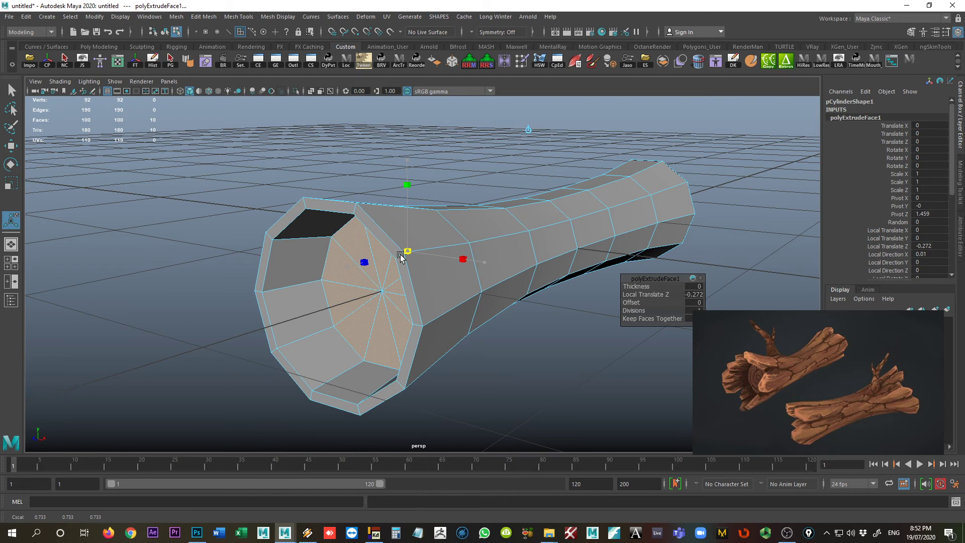
left_click_drag(360, 293, 334, 280, "alt")
left_click_drag(516, 319, 370, 274, "alt")
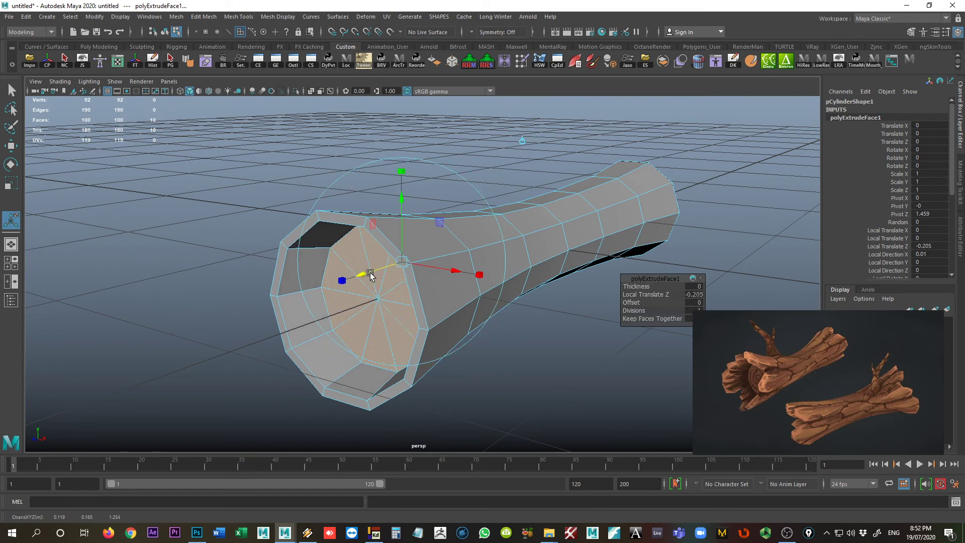
key("r")
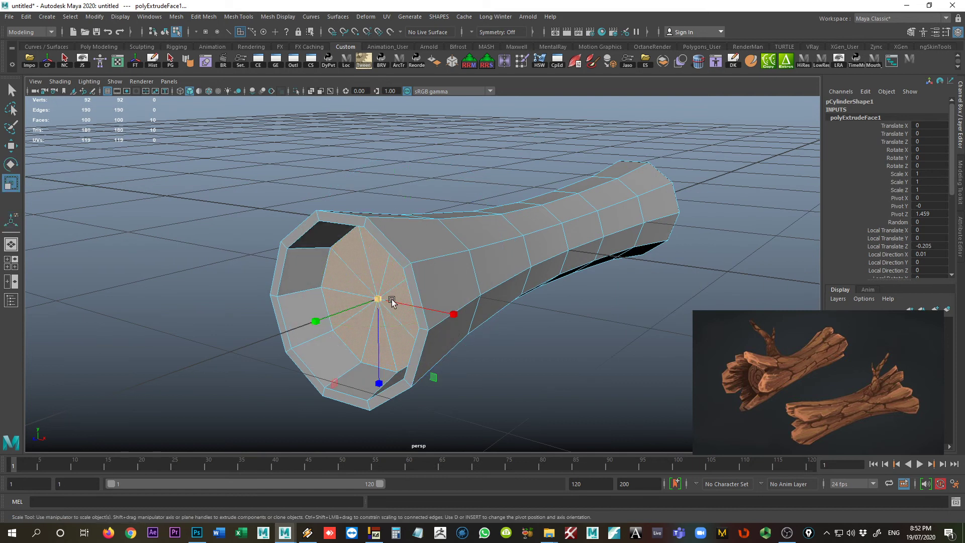
Return to object mode, deselect the log, and examine the recessed end and the log's overall shape
left_click_drag(393, 301, 508, 310, "alt")
right_click_drag(536, 255, 568, 241)
left_click(613, 293)
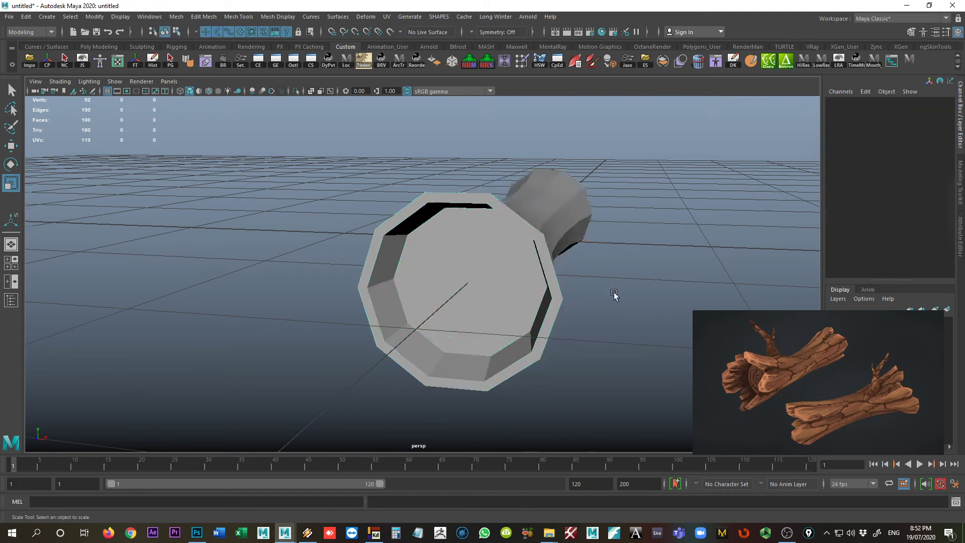
right_click_drag(614, 293, 523, 315, "alt")
left_click_drag(523, 316, 463, 281, "alt")
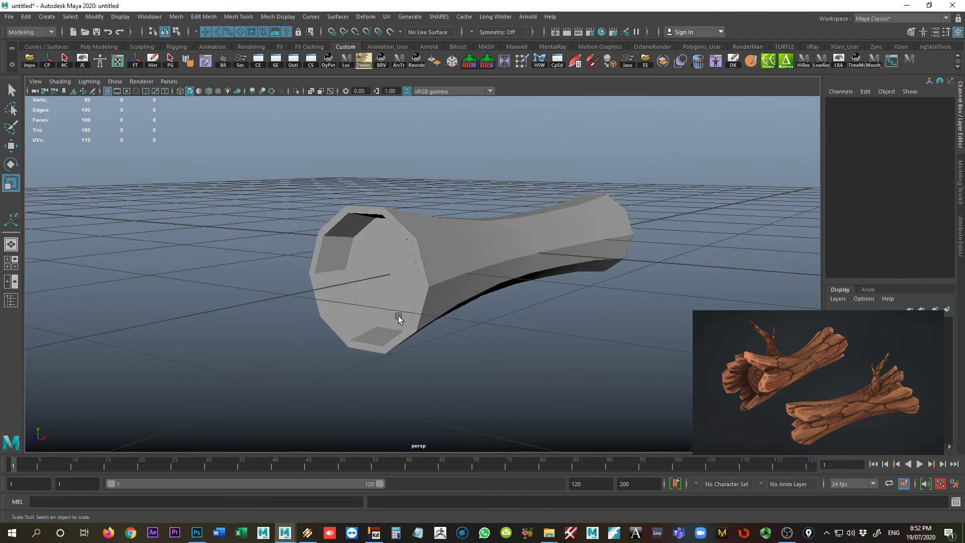
left_click_drag(578, 368, 523, 355, "alt")
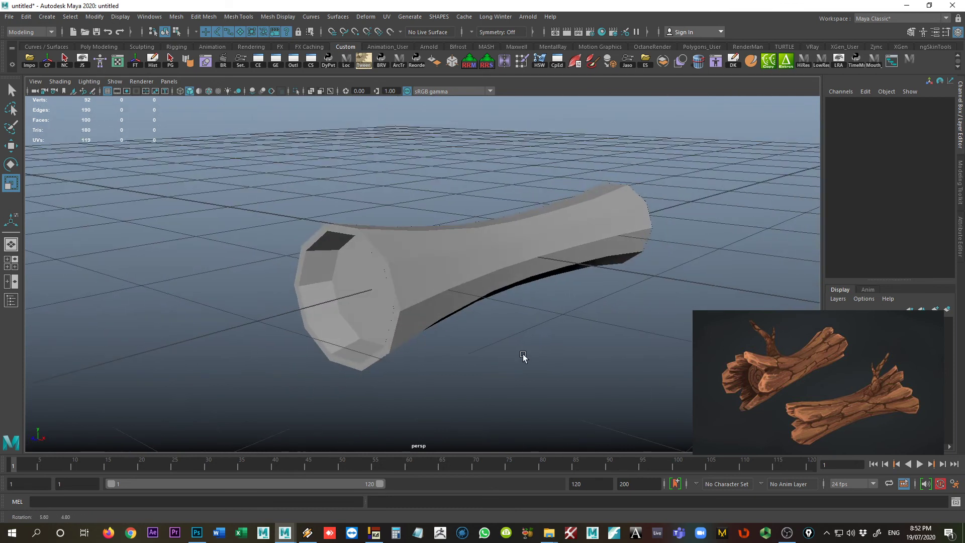
left_click_drag(594, 323, 422, 312, "alt")
Start a Multi-Cut on the log's opposite end cap with three points on its upper-right spokes, slightly in from the rim
left_click(421, 301)
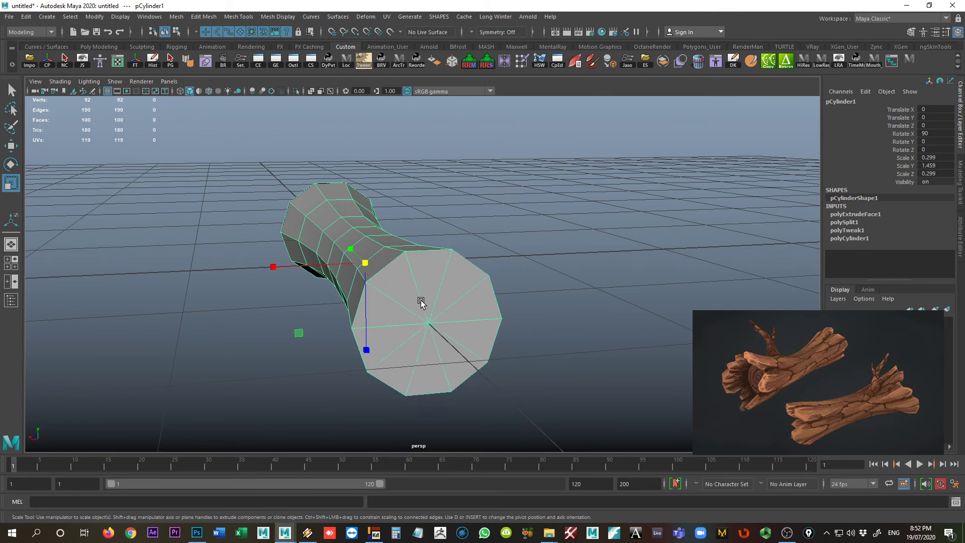
right_click_drag(425, 325, 426, 287)
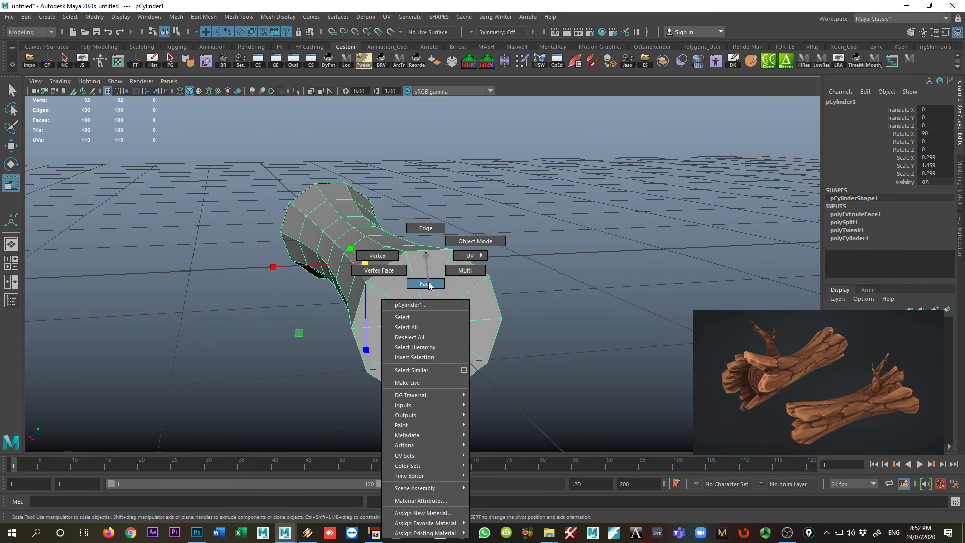
right_click_drag(428, 285, 452, 259)
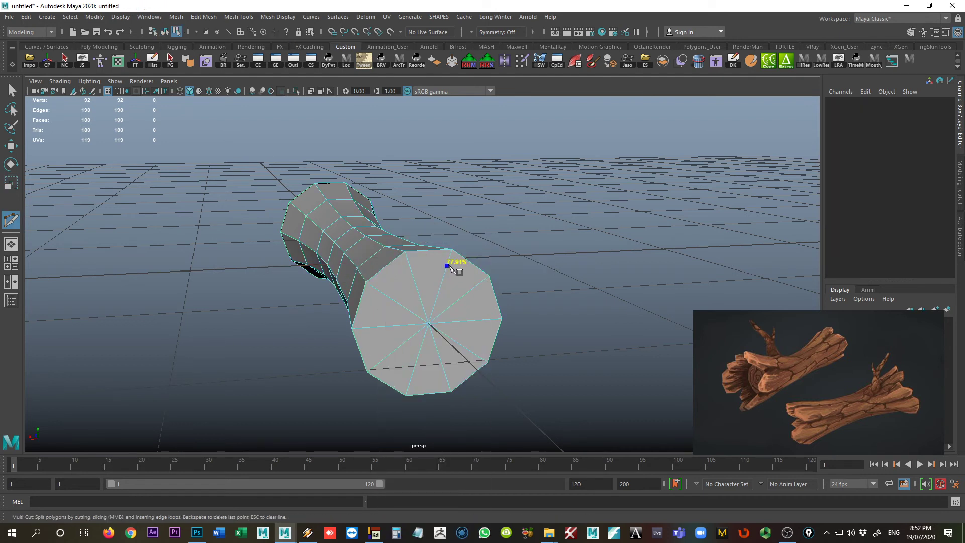
left_click(448, 259)
left_click(482, 282)
left_click(493, 319)
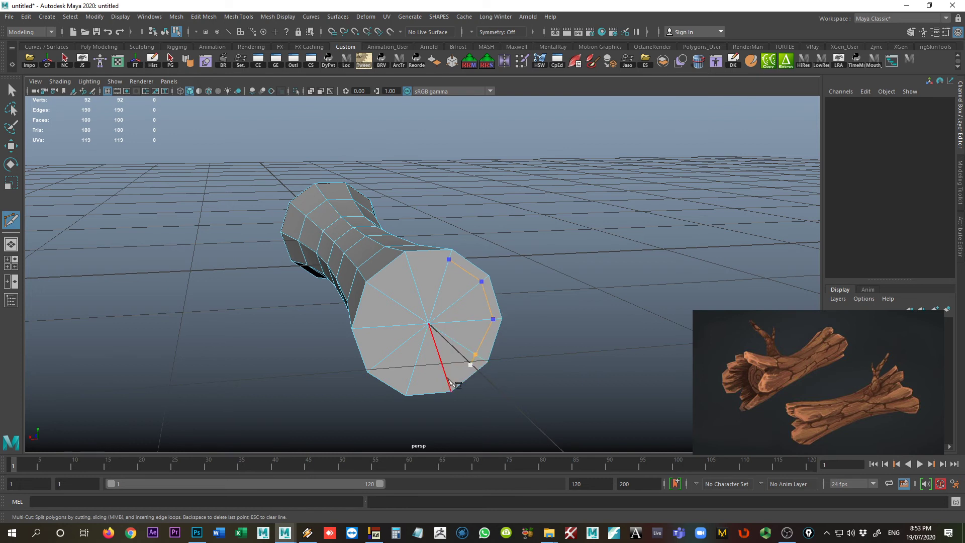
Place the seven remaining spoke points around the cap just inside the rim, close the cut, and commit the inner ring
left_click(480, 357)
left_click(449, 383)
left_click(409, 386)
left_click(376, 364)
left_click(363, 328)
left_click(376, 288)
key("Return")
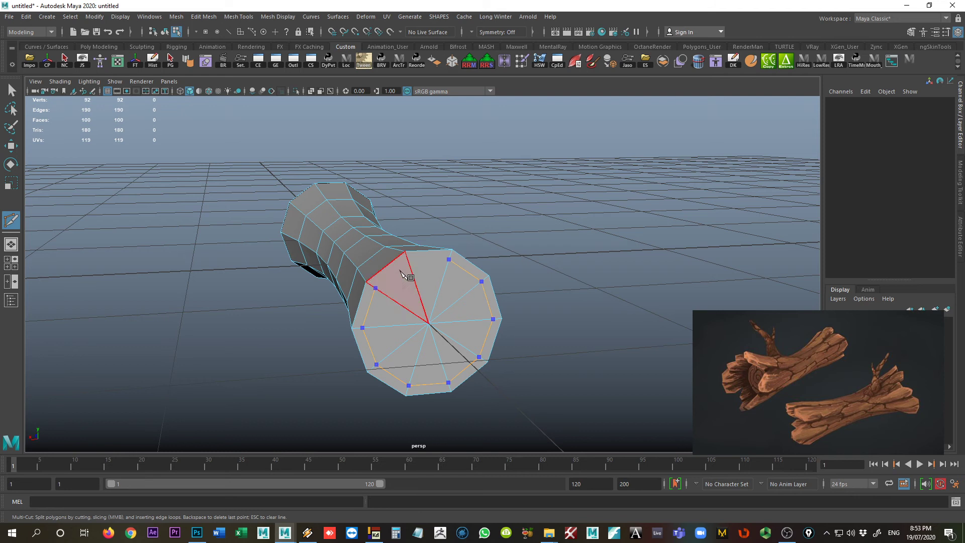
left_click(409, 262)
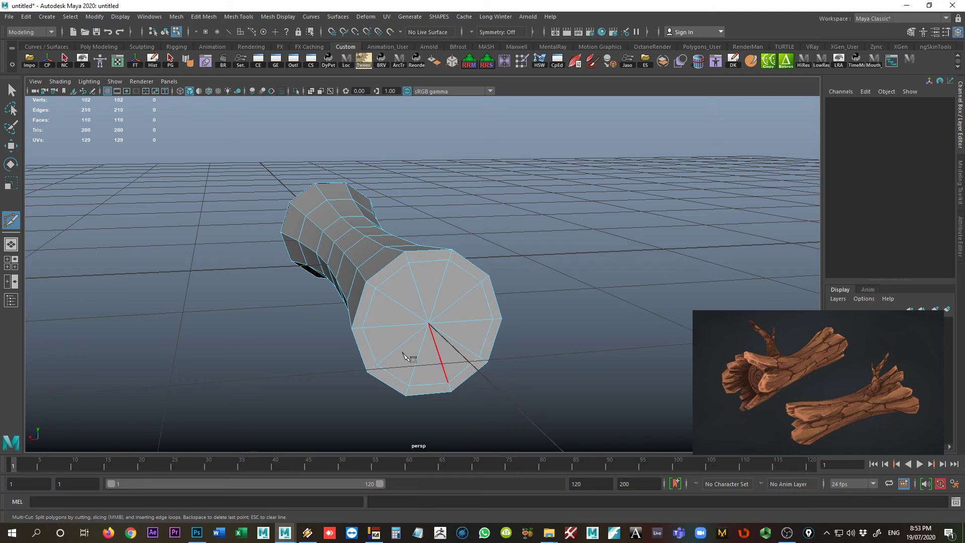
Switch to face selection with the Move tool and select all ten triangular faces inside the new ring
key("w")
right_click_drag(415, 255, 414, 290)
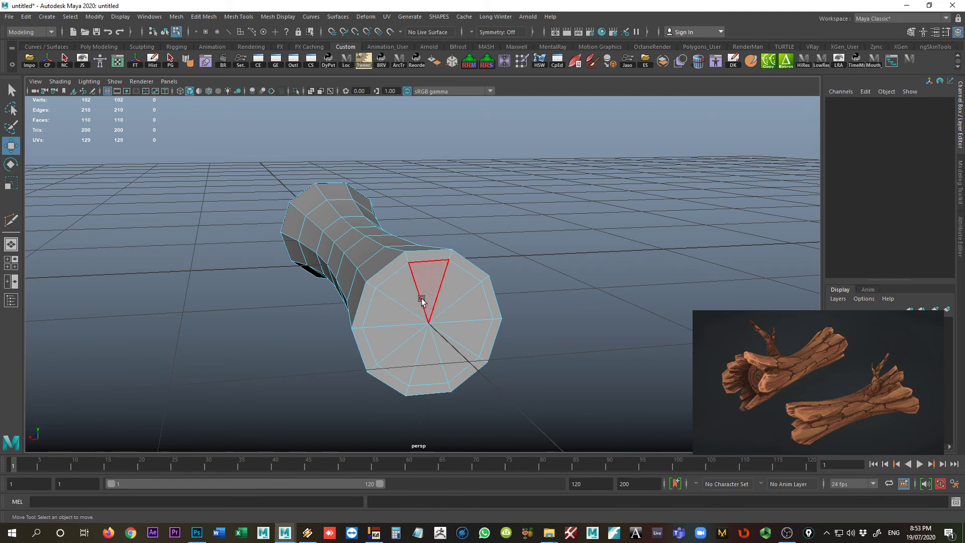
left_click(422, 306)
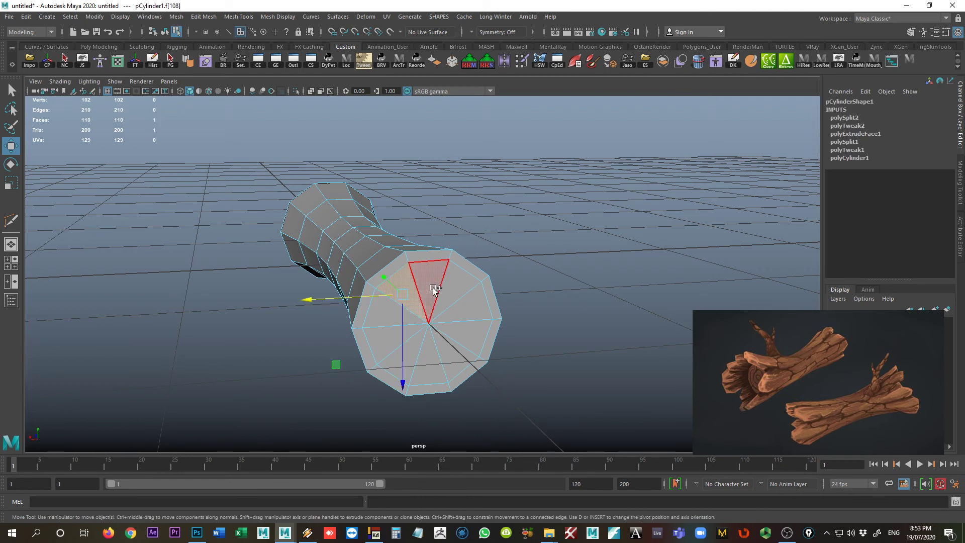
left_click(465, 287, "shift")
left_click(470, 305, "shift")
left_click(470, 330, "shift")
left_click(460, 358, "shift")
left_click(432, 366, "shift")
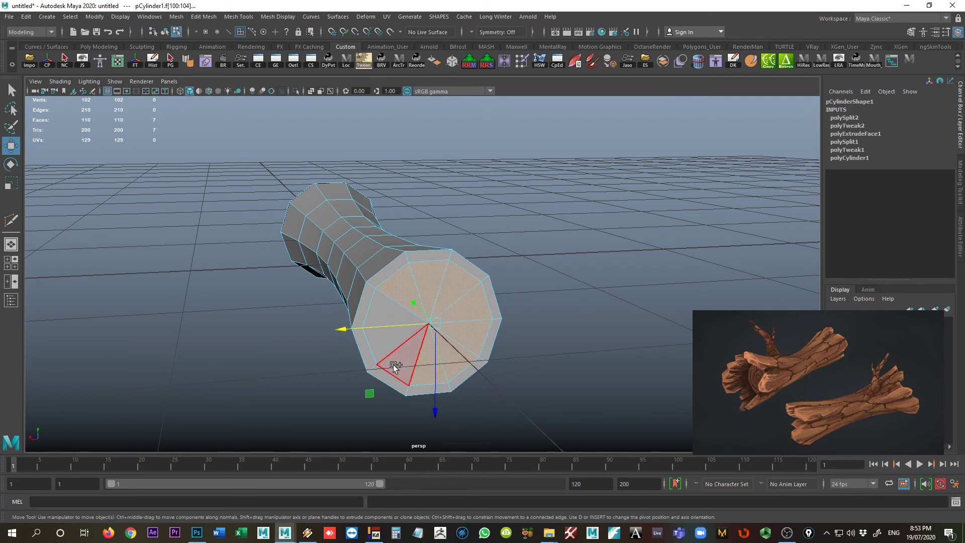
left_click(395, 364, "shift")
left_click(386, 349, "shift")
left_click(381, 314, "shift")
Extrude the ten selected faces into the log with a Local Translate Z of -0.19, and switch to the Scale tool
right_click_drag(411, 325, 425, 335, "alt")
left_click_drag(475, 312, 226, 221)
key("e")
key("r")
left_click_drag(171, 206, 102, 177, "alt")
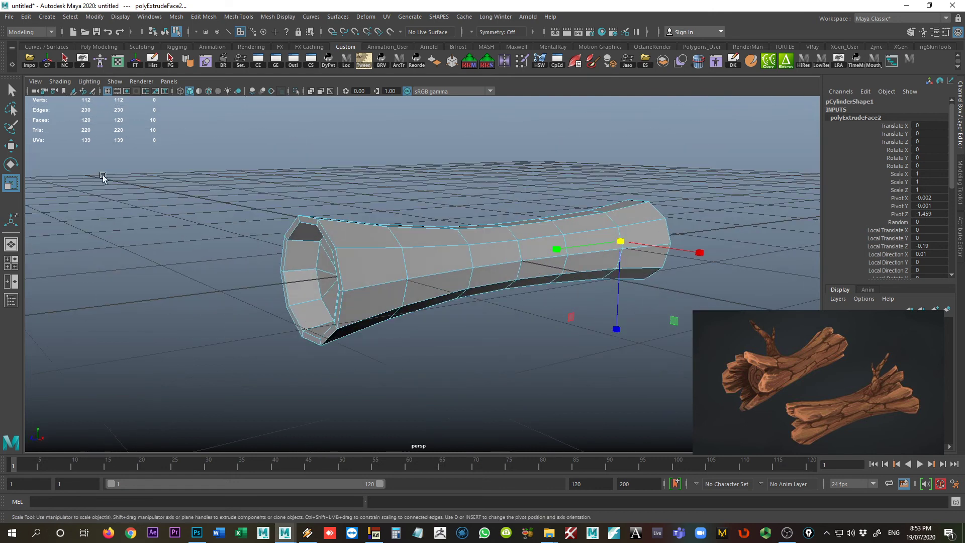
Move the reference image higher and compare its splintered, hollow log end with the model's recessed end
left_click_drag(228, 225, 433, 282, "alt")
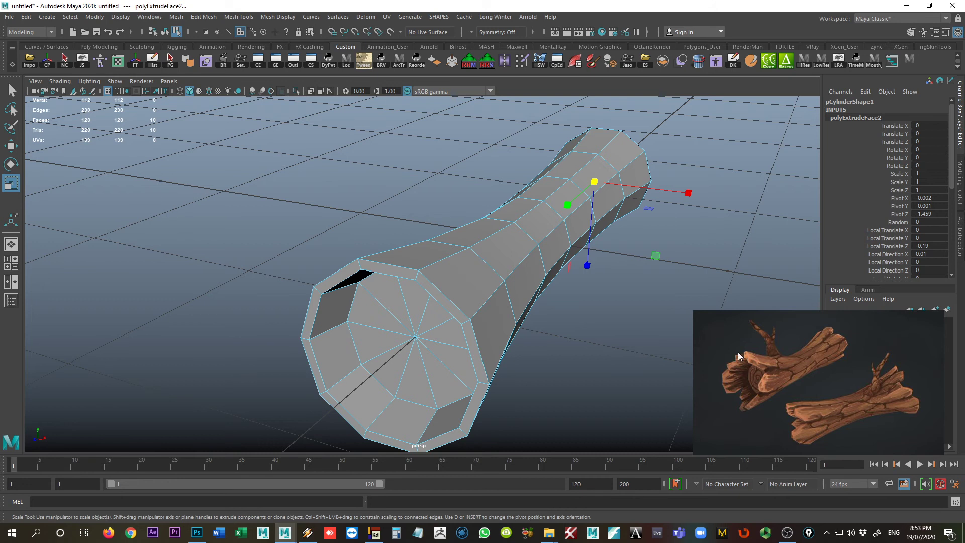
left_click_drag(425, 374, 402, 359, "alt")
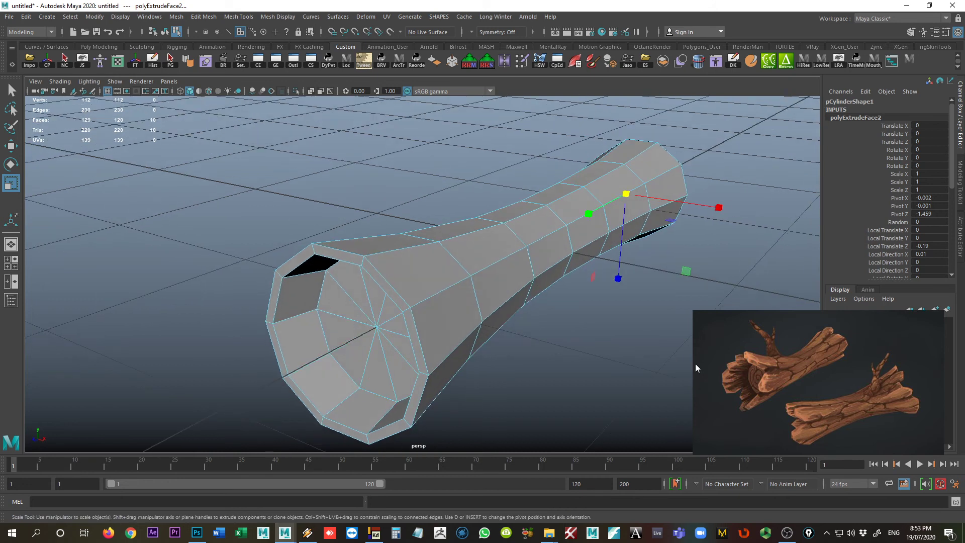
left_click_drag(754, 363, 751, 315)
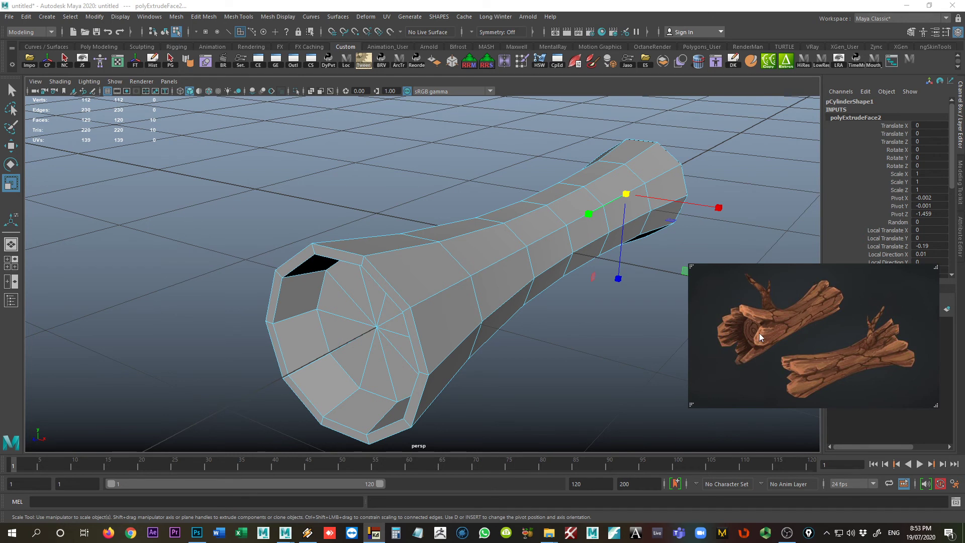
scroll(761, 329, "up", 5)
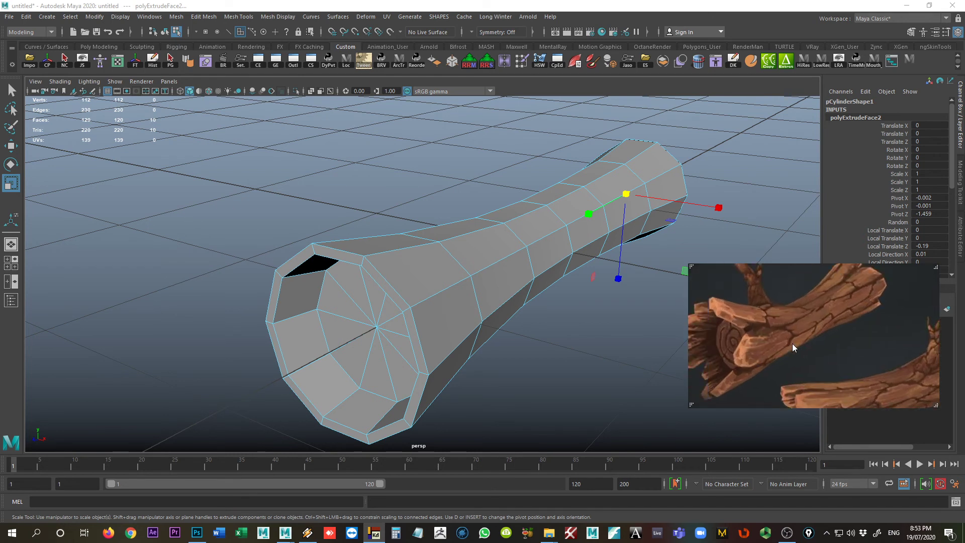
middle_click_drag(792, 342, 857, 352)
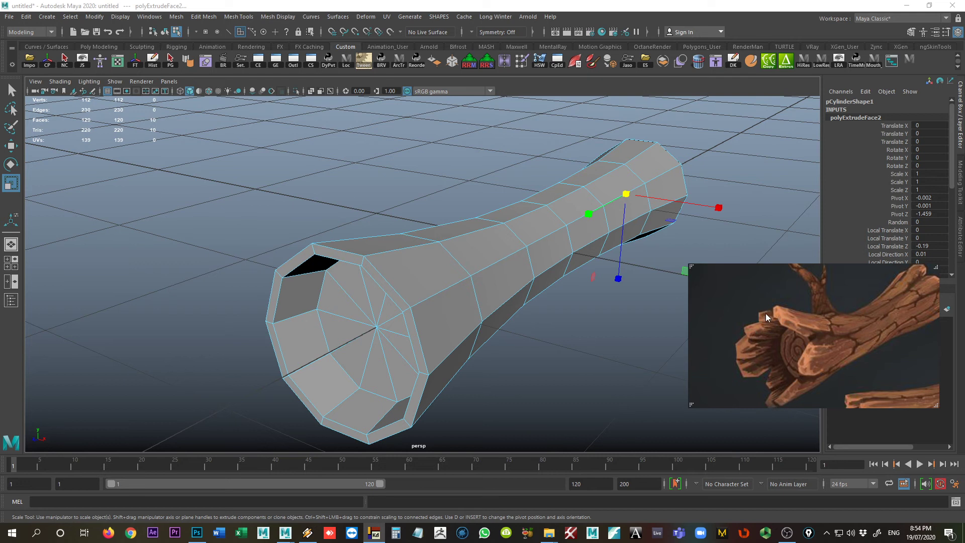
scroll(798, 341, "down", 5)
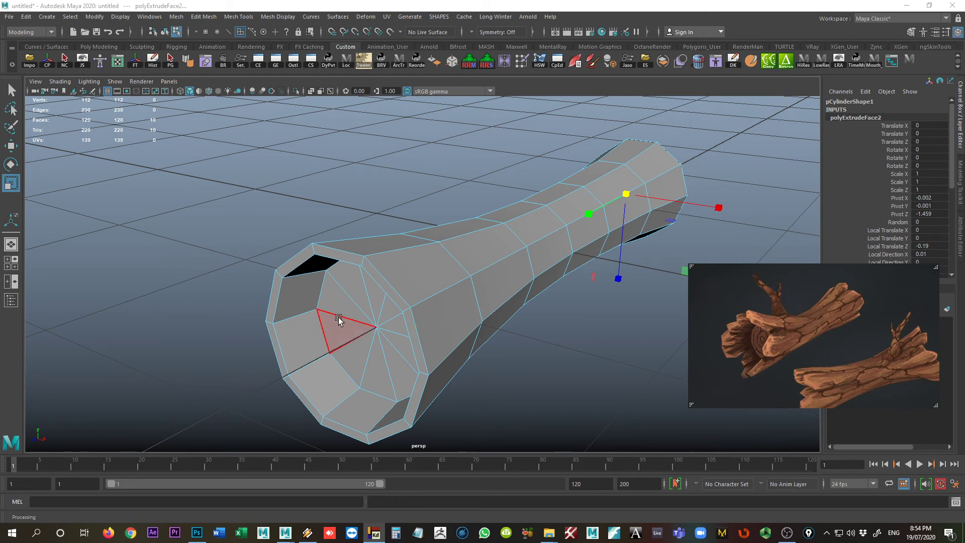
middle_click_drag(377, 394, 388, 338, "alt")
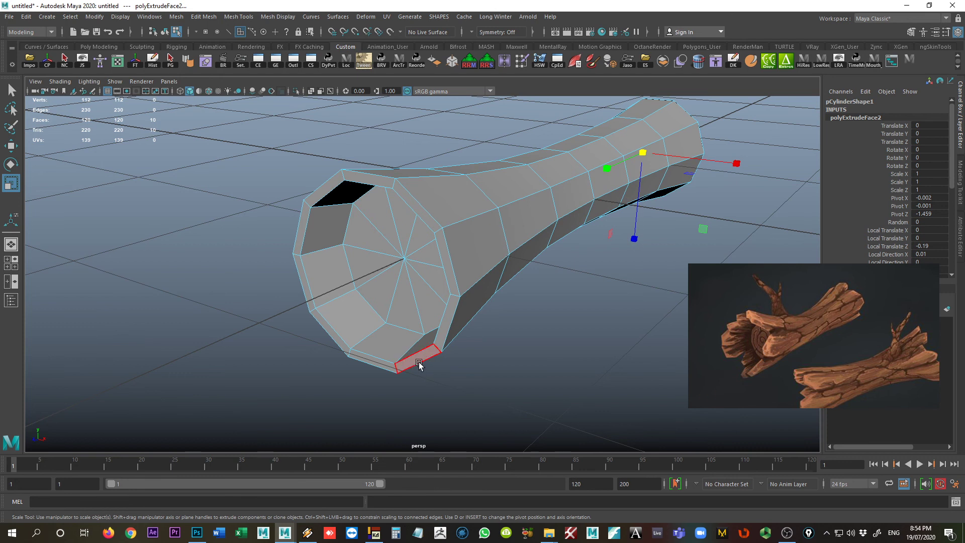
Extrude the single upper-right rim face out of the log's open end with Local Translate Z 0.375 and Local Translate Y 0.096
right_click_drag(418, 363, 415, 276)
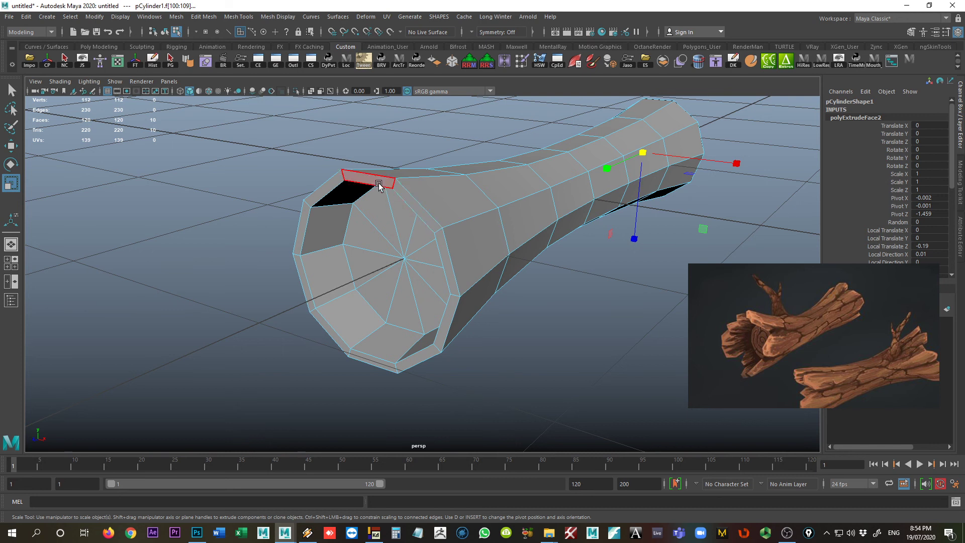
left_click(397, 192)
left_click(407, 199, "shift")
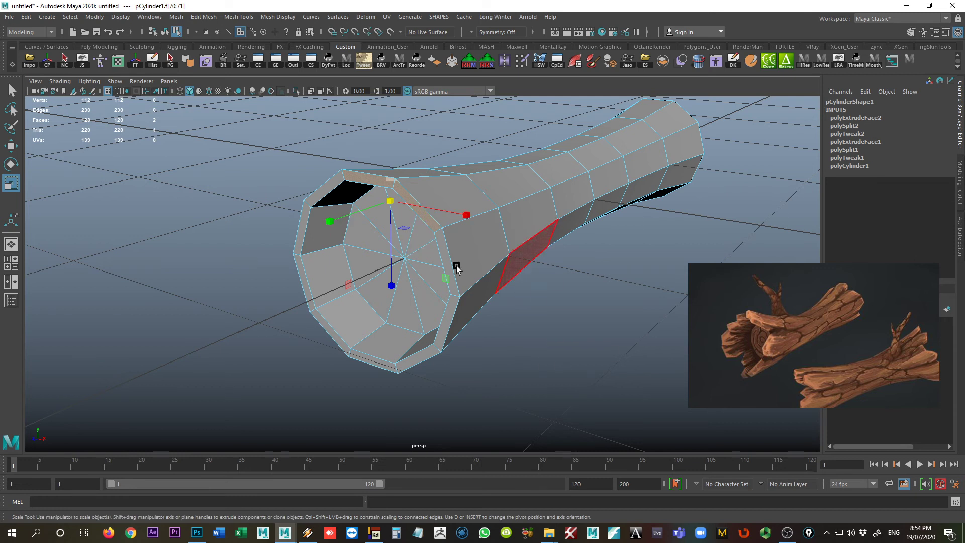
left_click(427, 218)
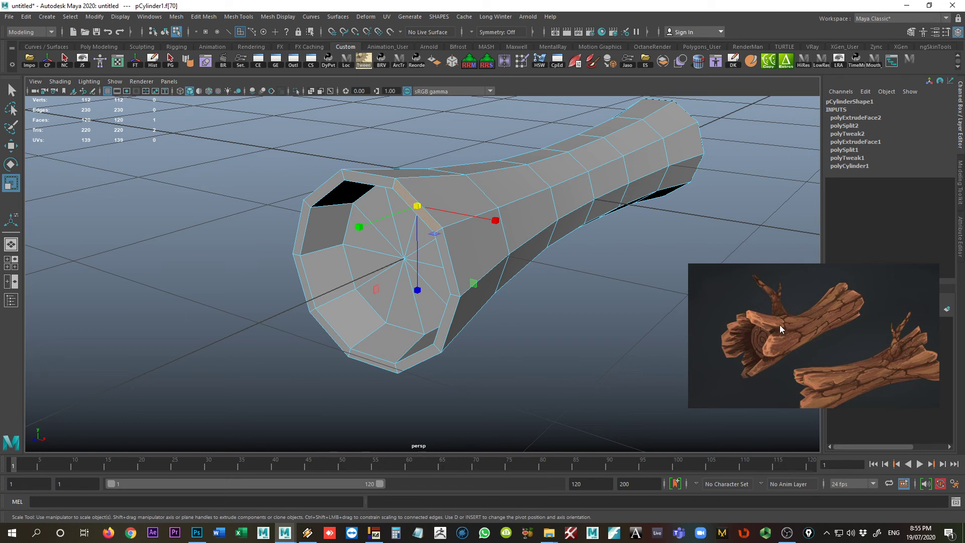
right_click(412, 205, "shift")
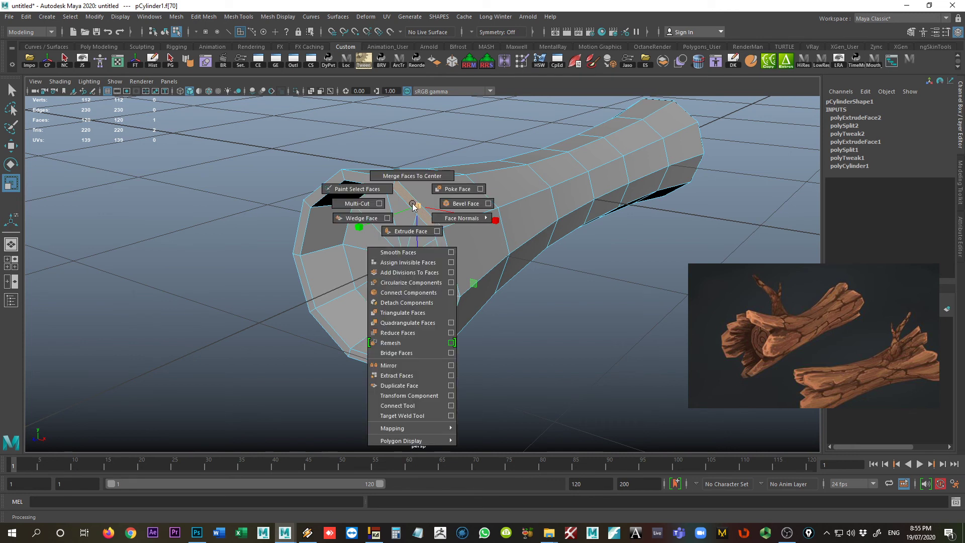
left_click(412, 205)
right_click(408, 201, "shift")
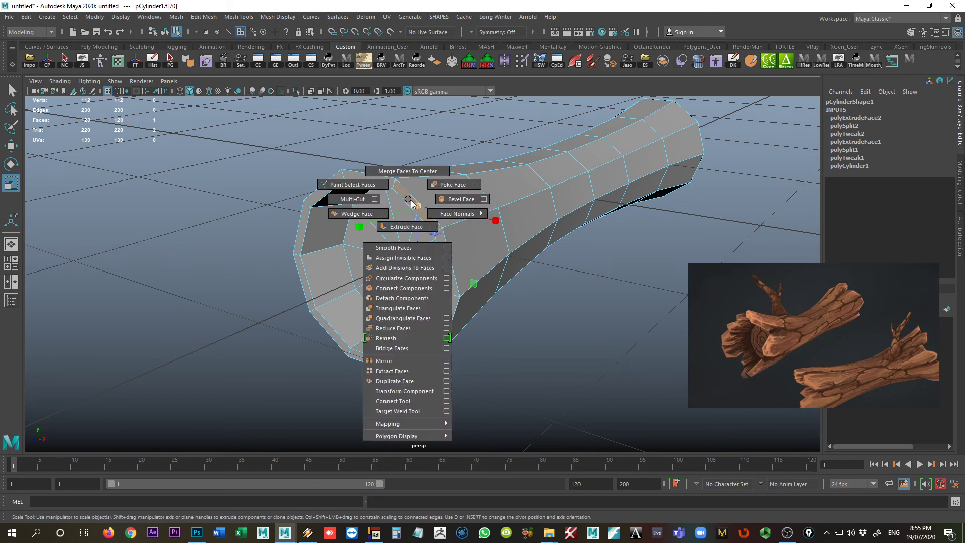
left_click(412, 222)
left_click_drag(408, 217, 352, 242)
left_click_drag(340, 191, 345, 158)
left_click(331, 206)
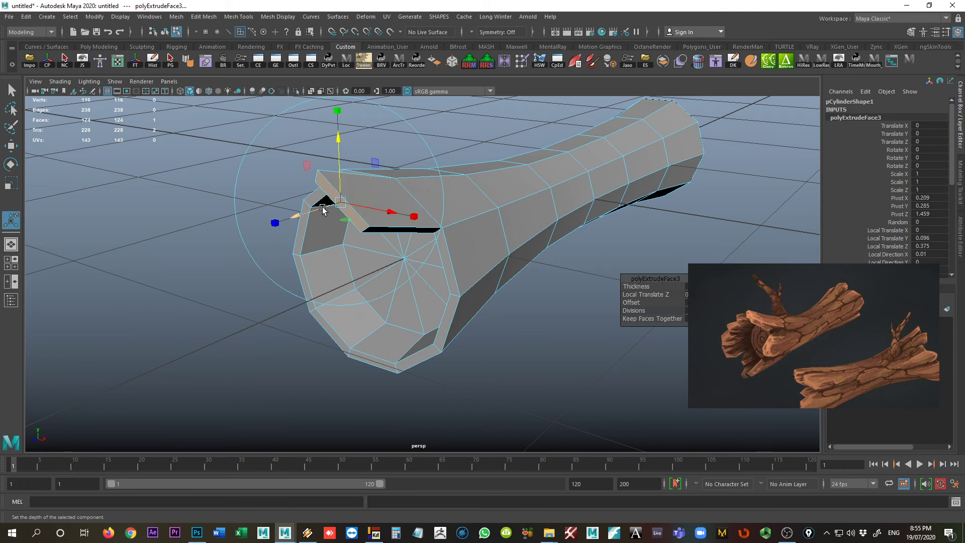
Try raising the extruded splinter's end face to a Local Translate Y of 0.273, and undo it
left_click_drag(323, 209, 306, 208, "alt")
key("f")
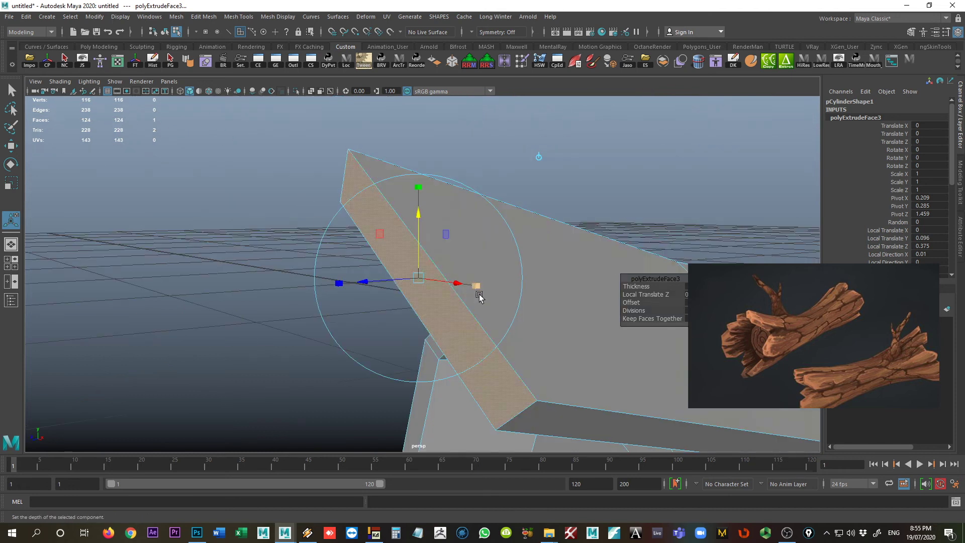
left_click_drag(476, 285, 327, 263, "alt")
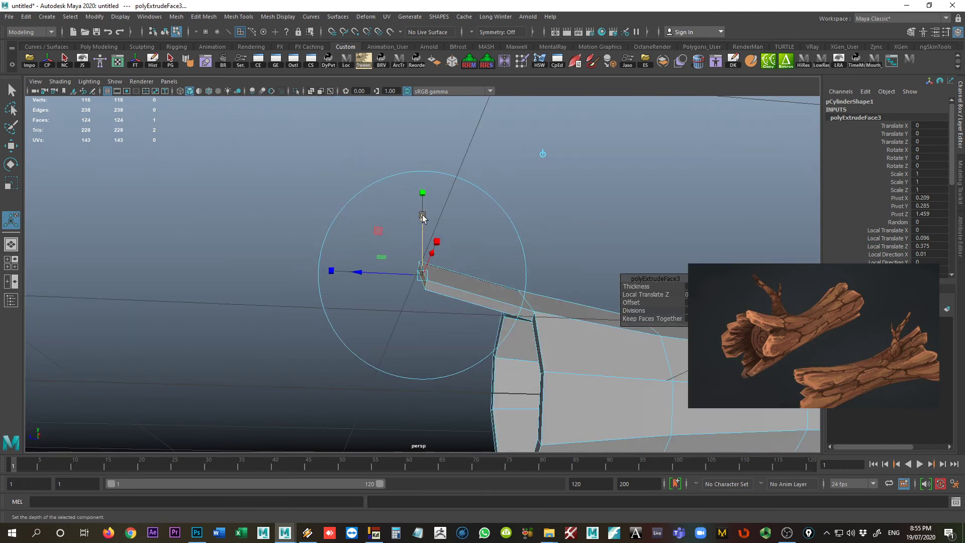
left_click_drag(422, 216, 416, 195)
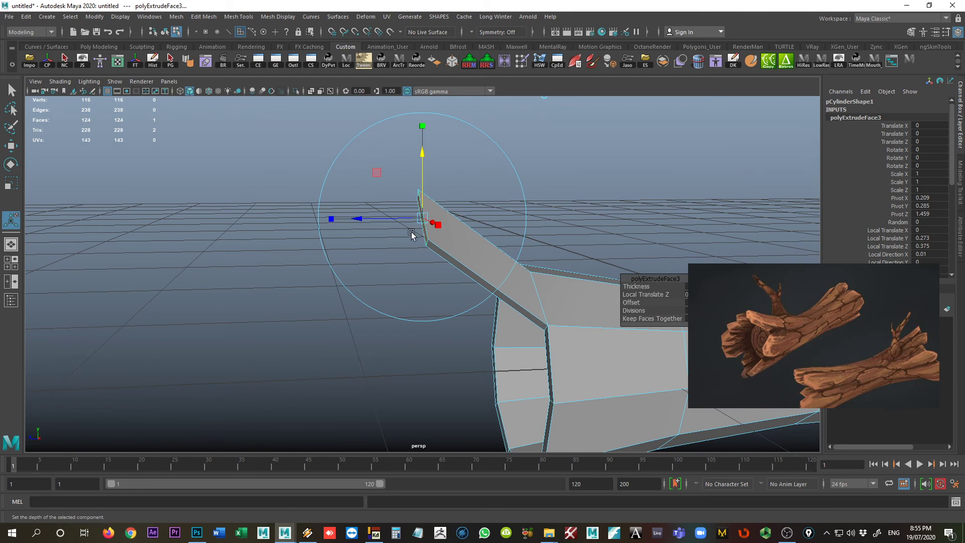
key("ctrl+z")
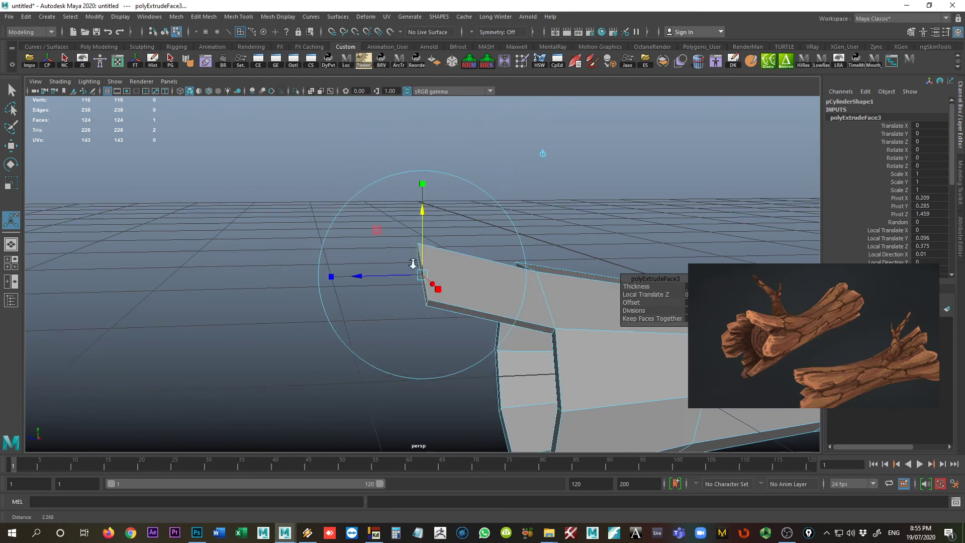
Rotate the extruded splinter's end face to tilt it, and clear the selection
key("e")
left_click_drag(426, 274, 442, 241, "alt")
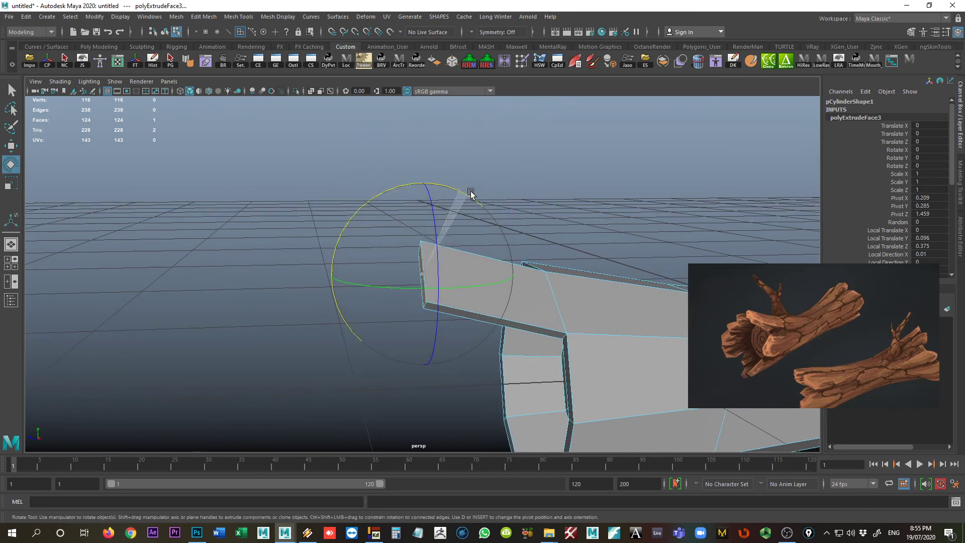
left_click_drag(471, 193, 473, 301)
left_click(558, 259)
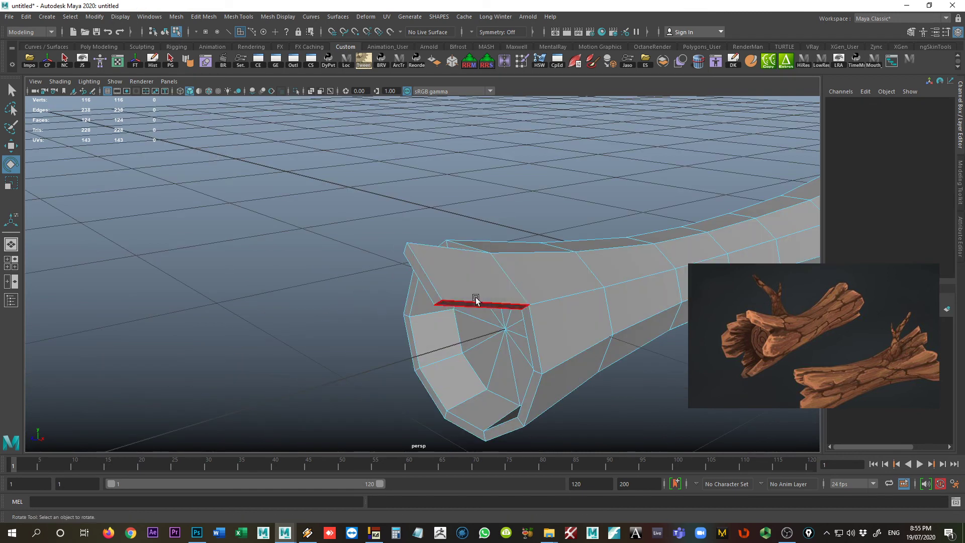
Select the splinter's four tip vertices in vertex mode and move them back toward the log to shorten it
right_click(449, 288)
left_click(418, 246)
left_click_drag(423, 257, 452, 332, "alt")
key("w")
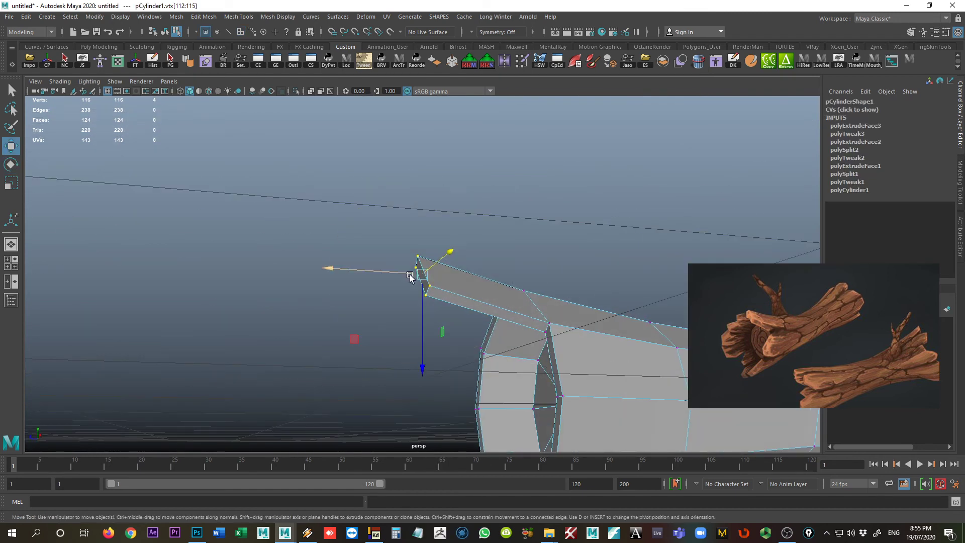
left_click_drag(411, 276, 603, 317)
left_click_drag(518, 327, 485, 257, "alt")
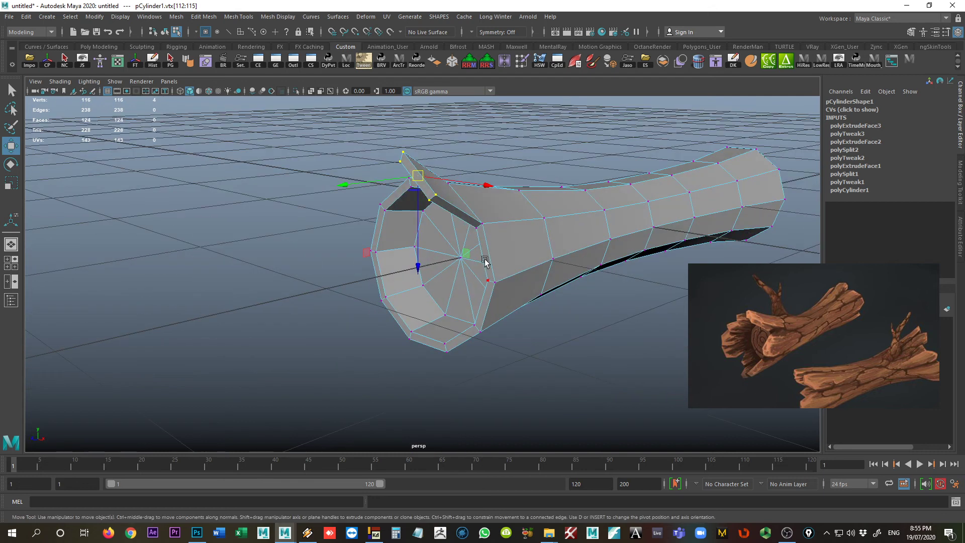
Scale the splinter's four tip vertices closer together so the piece tapers toward its end
right_click(485, 255)
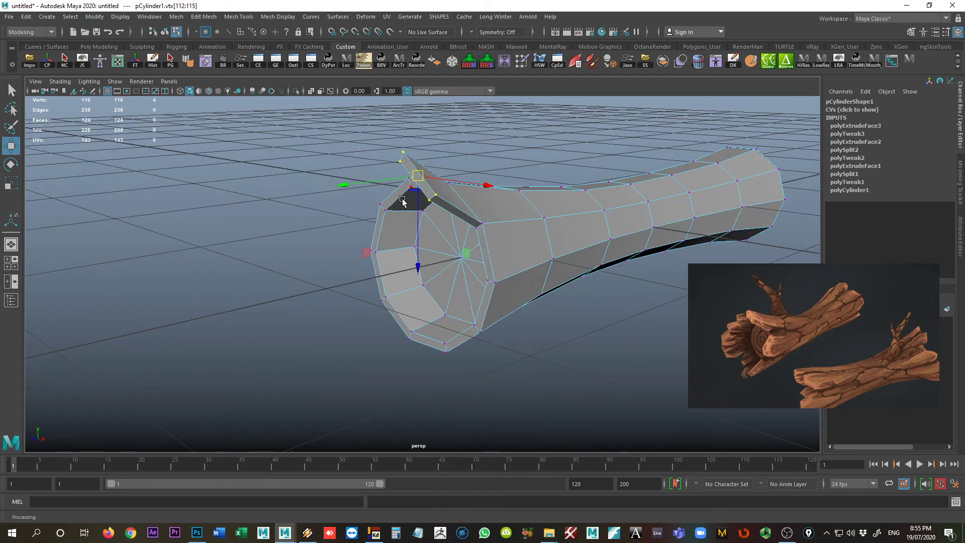
left_click_drag(403, 200, 430, 213, "alt")
key("r")
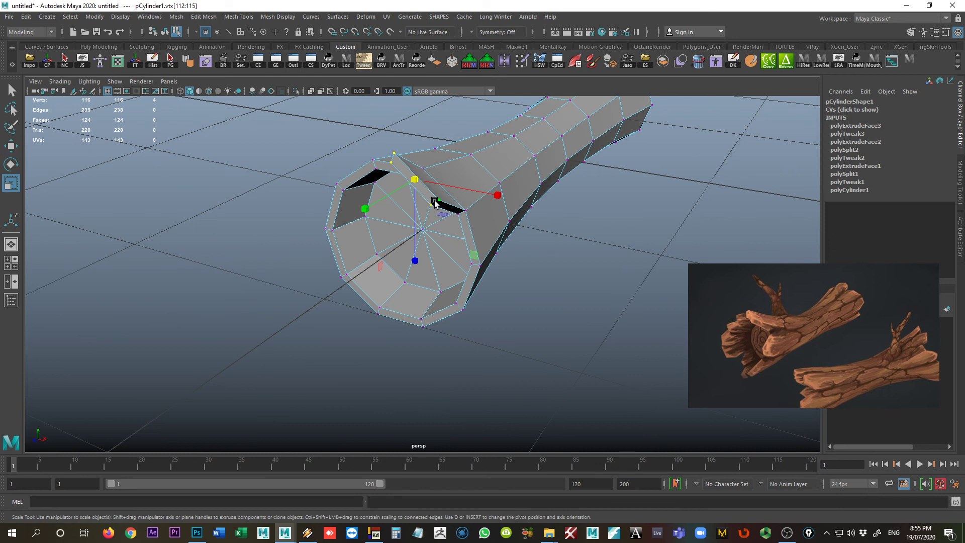
left_click_drag(371, 232, 442, 221, "alt")
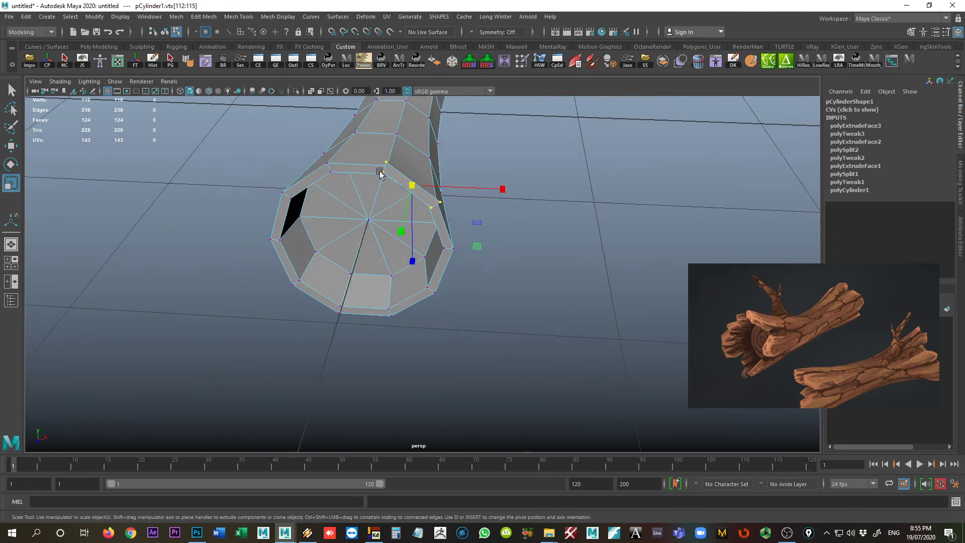
right_click_drag(380, 173, 635, 270, "alt")
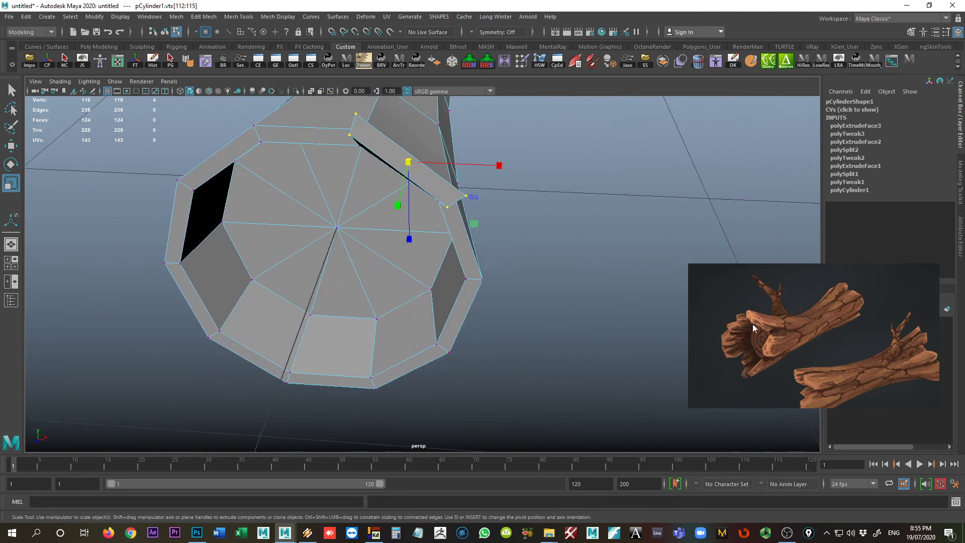
left_click_drag(405, 176, 422, 163)
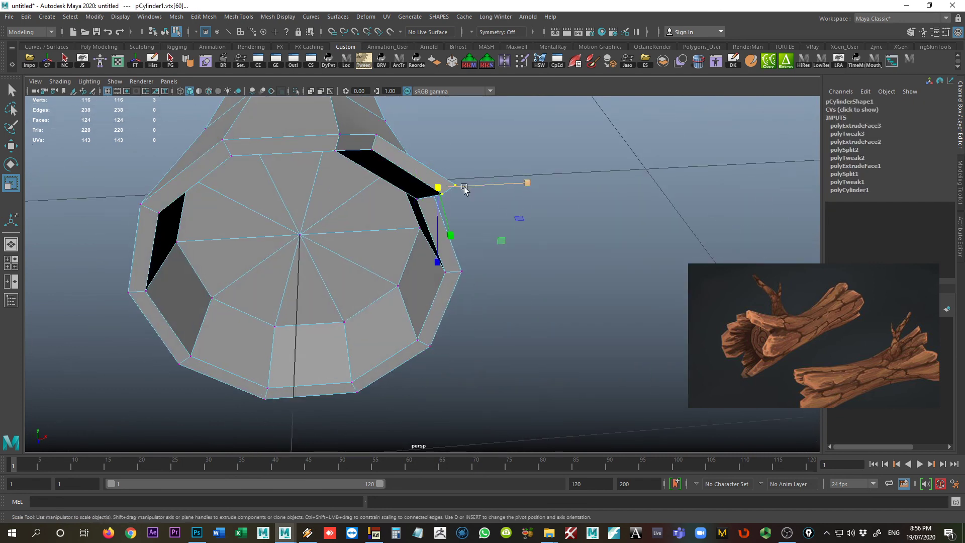
Move the splinter tip's right outer corner vertex slightly inward, and select the tip's other outer corner vertex
left_click(518, 225)
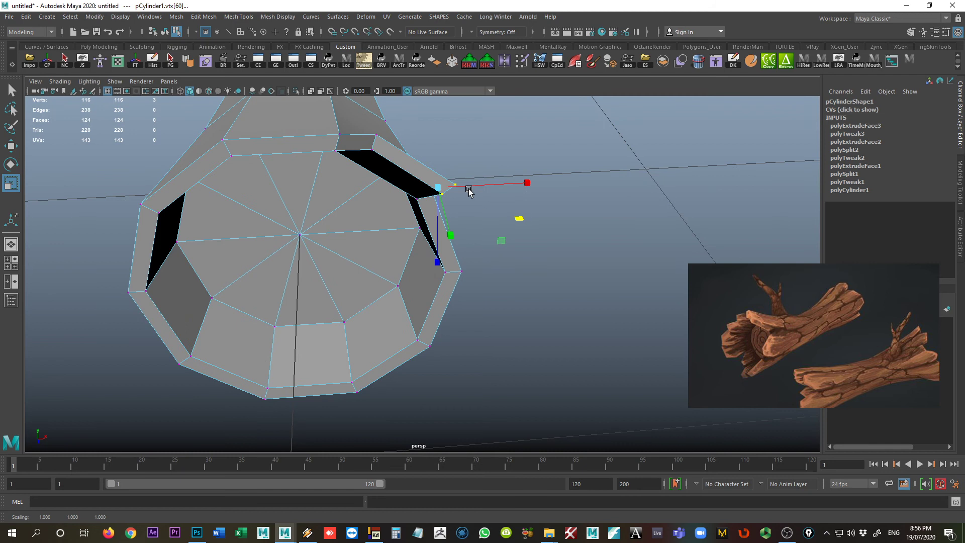
left_click(471, 171)
left_click(455, 184)
key("q")
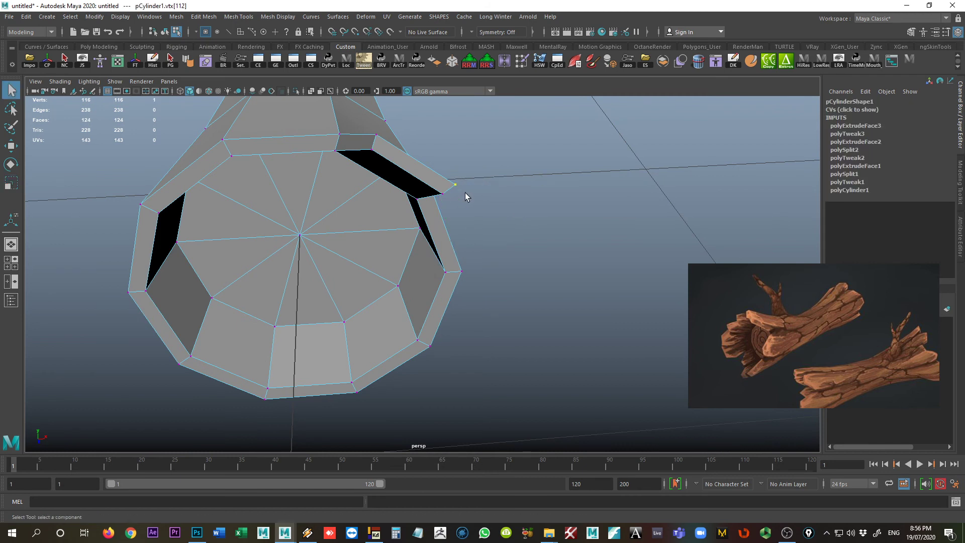
key("w")
left_click_drag(455, 185, 448, 183)
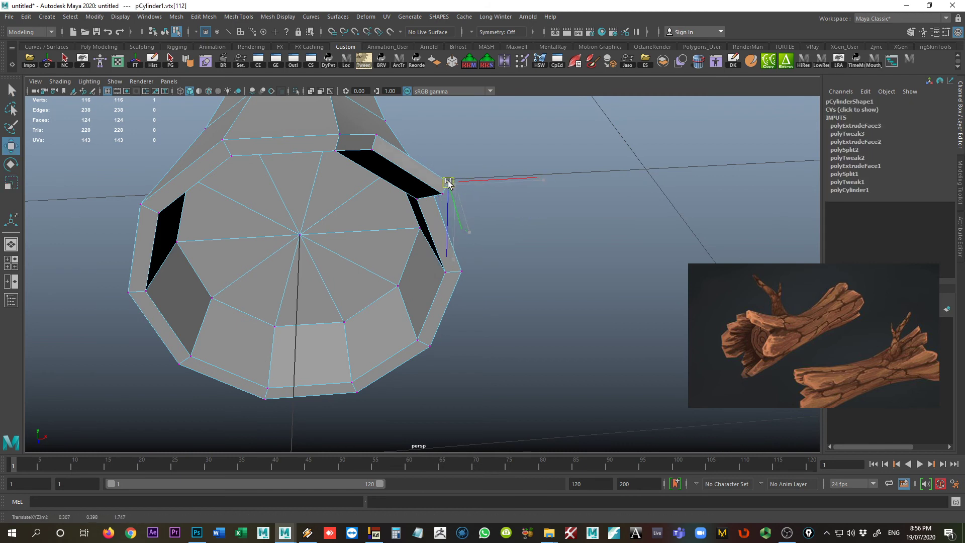
left_click(378, 136)
left_click_drag(381, 139, 336, 132, "alt")
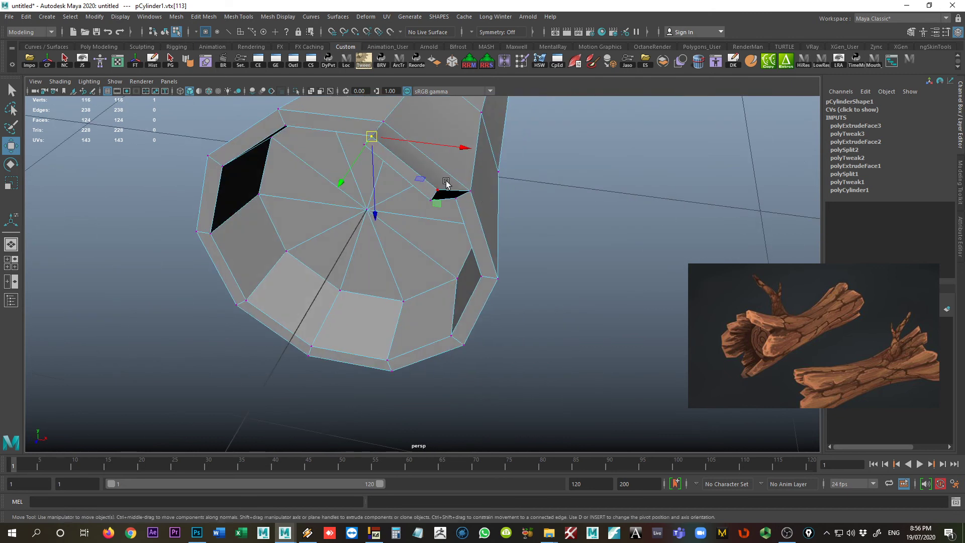
left_click_drag(446, 184, 478, 304, "alt")
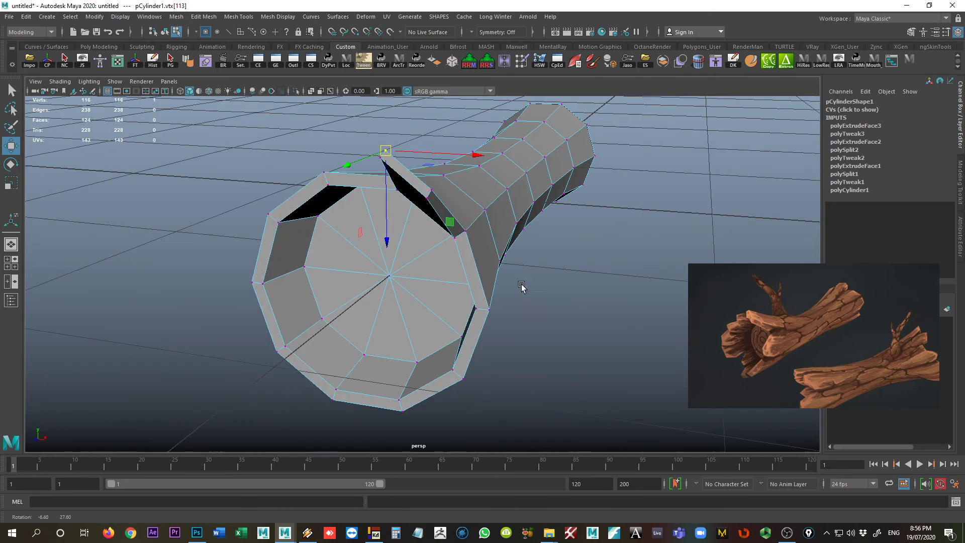
Extrude the two adjacent rim faces below the splinter outward together with Local Translate Z 0.307, and switch to edge selection
right_click_drag(475, 301, 474, 280)
left_click(477, 287)
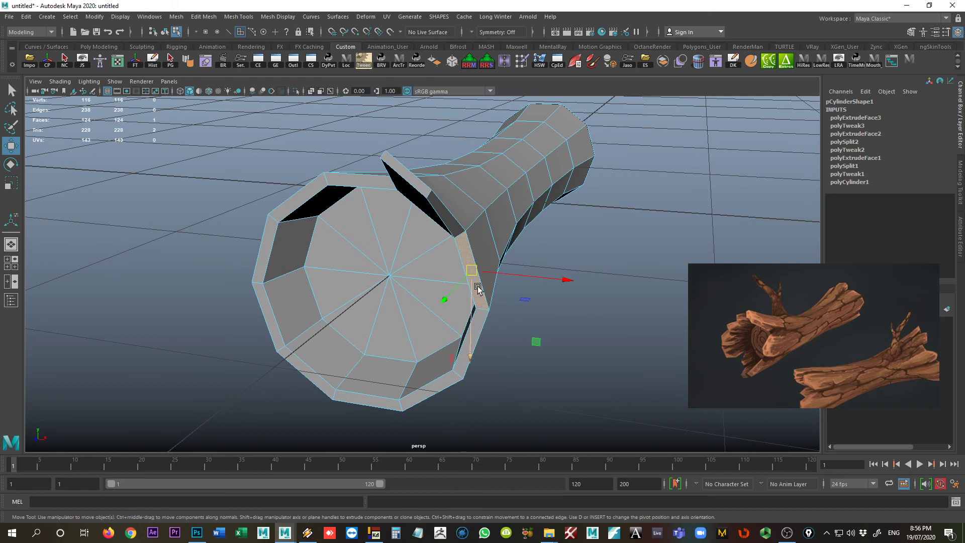
left_click(479, 328, "shift")
left_click_drag(508, 345, 450, 272, "alt")
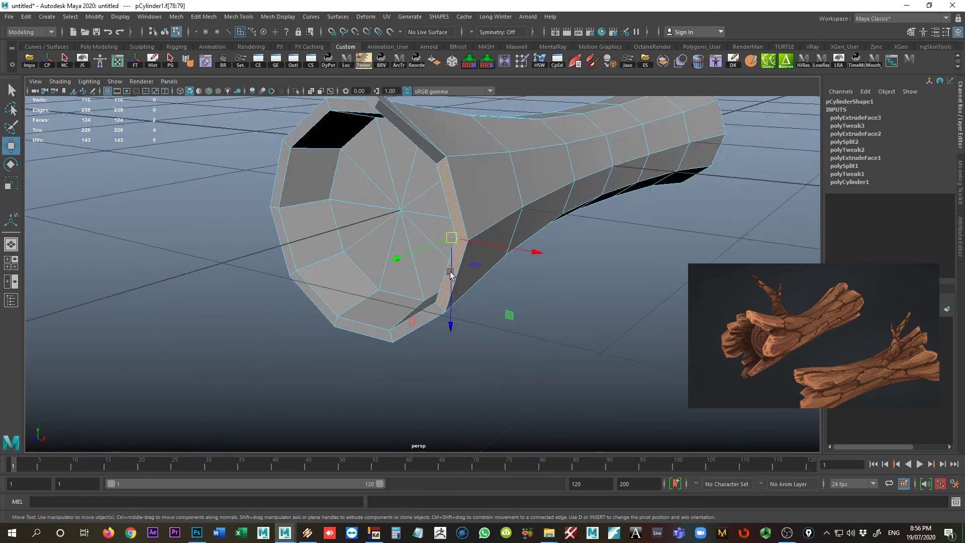
right_click(416, 272, "shift")
right_click_drag(413, 293, 414, 293, "shift")
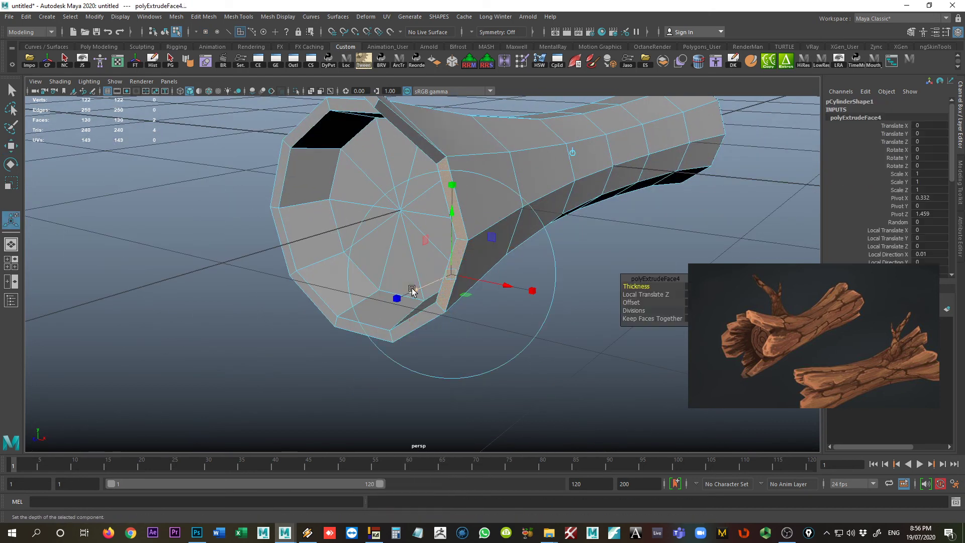
left_click_drag(433, 282, 496, 258, "alt")
left_click_drag(409, 290, 375, 300, "alt")
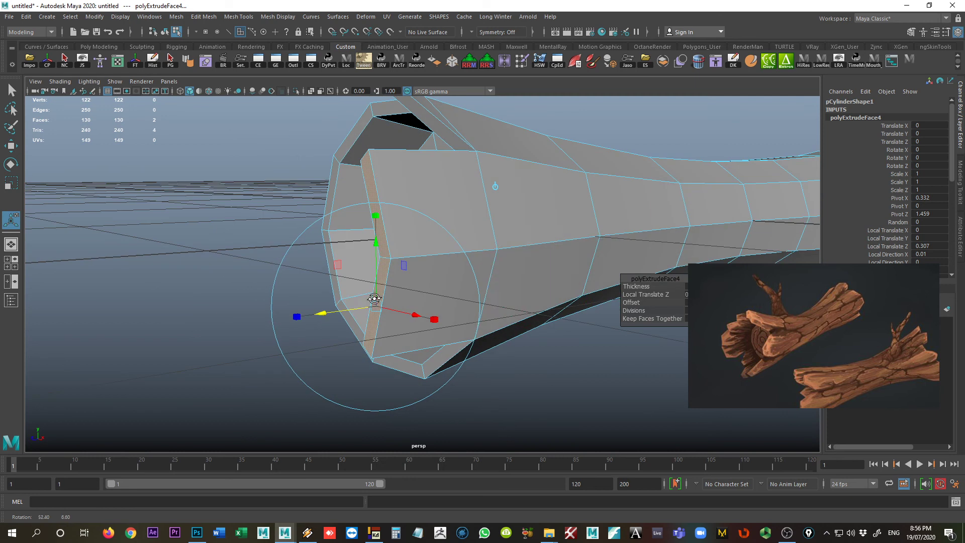
right_click_drag(457, 210, 457, 184)
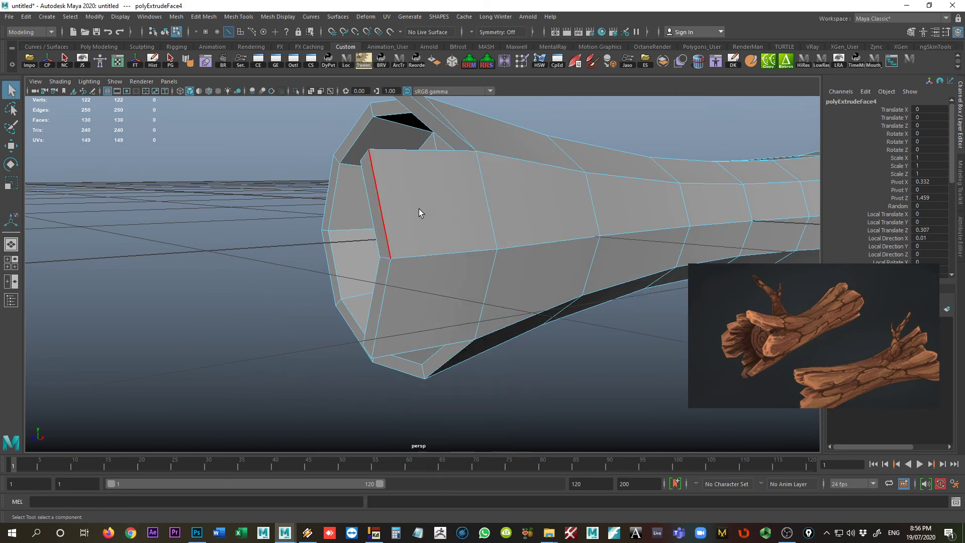
Try to pull the middle outer edge of the extruded rim flap further out from the trunk opening
left_click(384, 257)
key("w")
left_click_drag(383, 260, 315, 256)
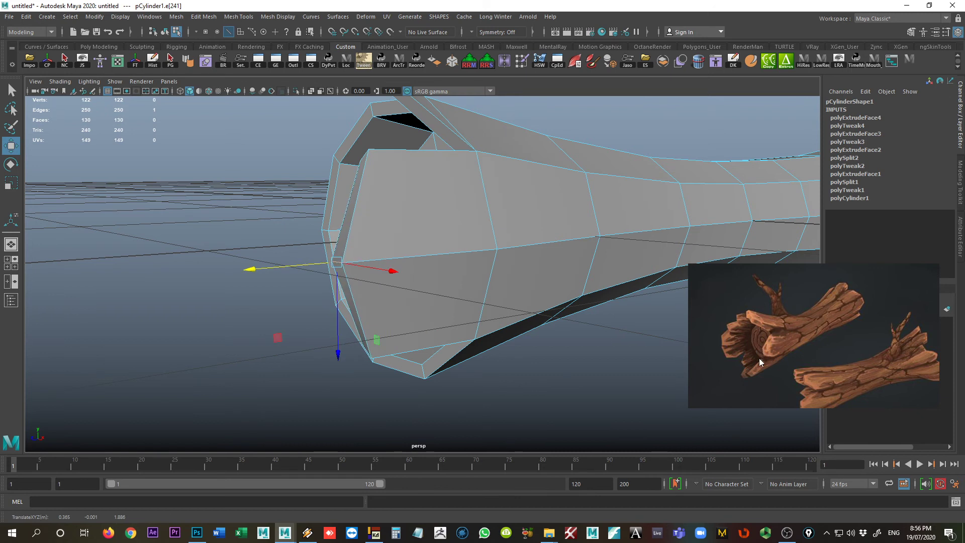
Try to taper the rim flap by moving its upper and lower corner vertices inward
left_click_drag(423, 327, 434, 257, "alt")
right_click_drag(434, 256, 511, 307)
left_click_drag(438, 328, 453, 171)
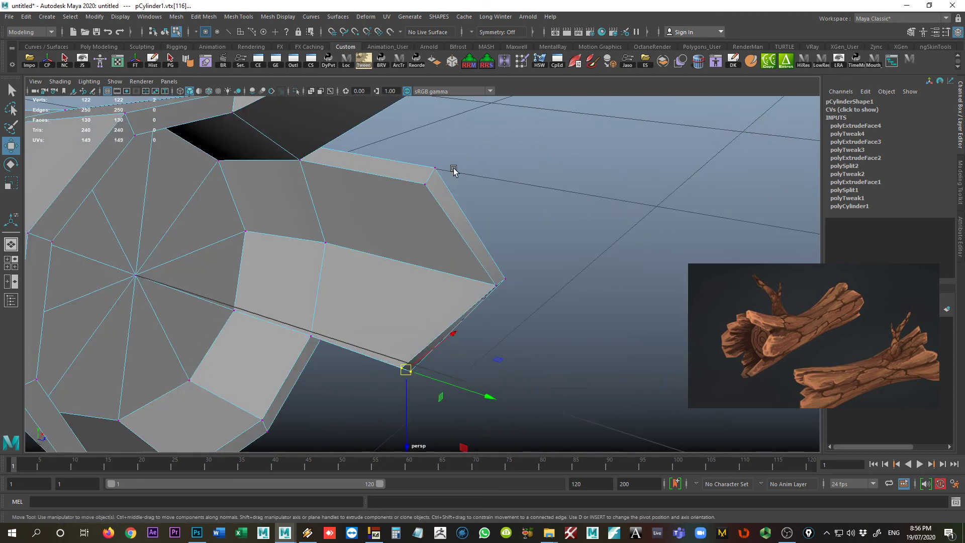
left_click_drag(444, 208, 444, 208)
left_click_drag(443, 208, 408, 194, "alt")
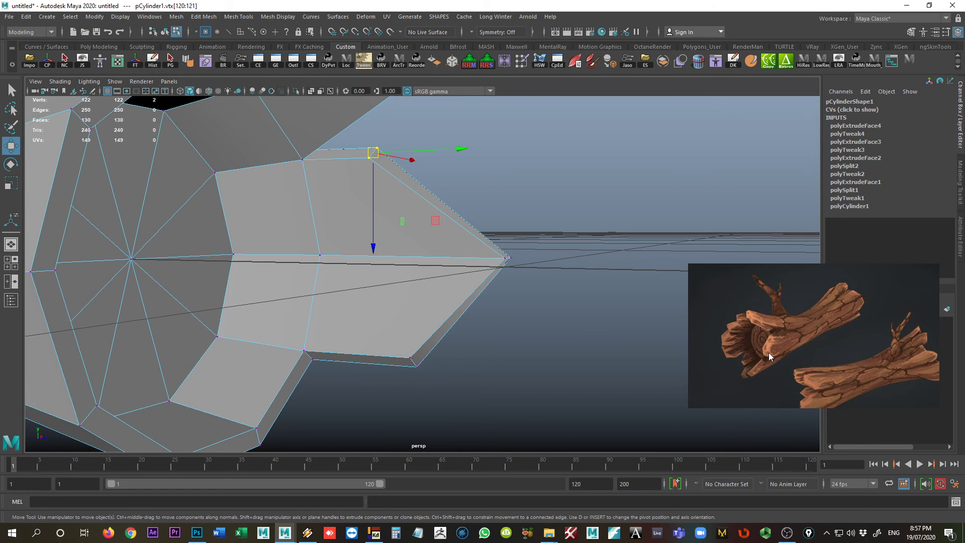
left_click_drag(487, 235, 486, 236)
left_click_drag(573, 259, 561, 256)
left_click_drag(425, 386, 413, 332)
Try to reposition a single vertex at the tip of the rim flap
left_click_drag(599, 223, 566, 409, "alt")
left_click(502, 395)
left_click(379, 329)
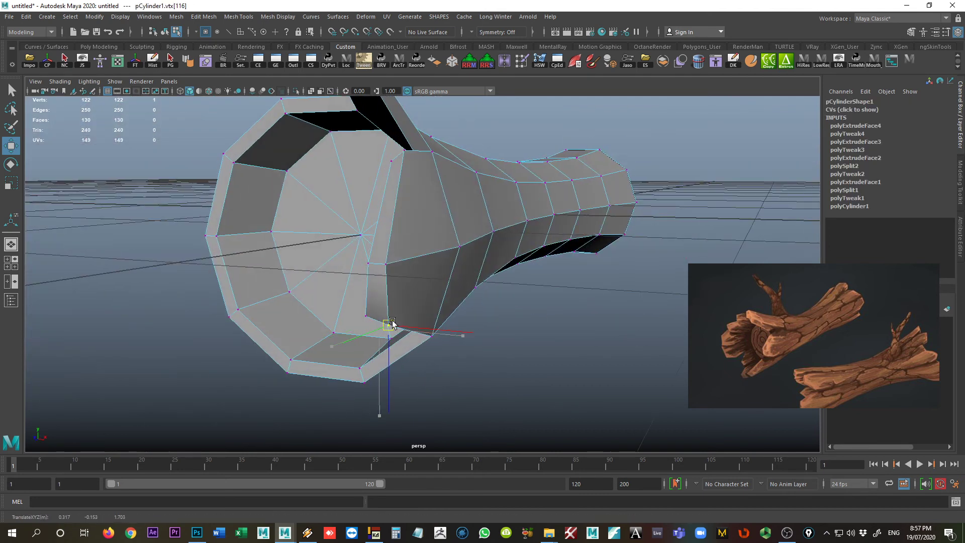
left_click_drag(378, 329, 373, 234)
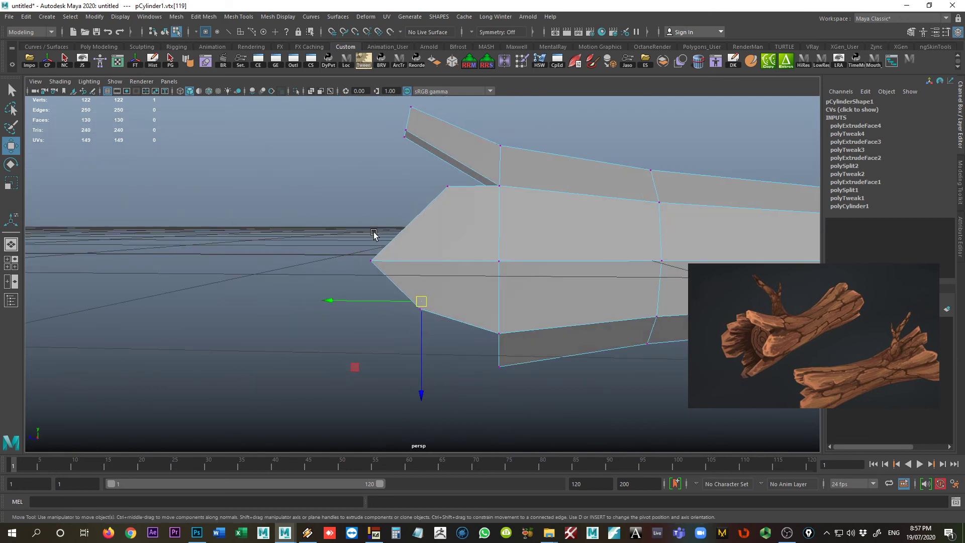
Undo the flap's vertex and edge edits and the two-face extrusion that formed it
key("ctrl+z")
key("ctrl+z")
key("ctrl+z")
key("ctrl+z")
key("ctrl+z")
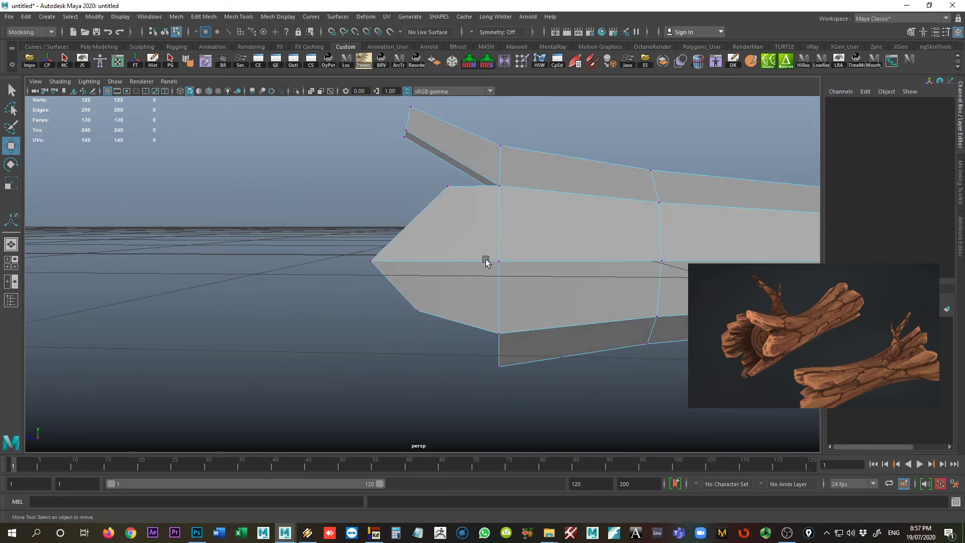
key("ctrl+z")
key("ctrl+z")
key("ctrl+z")
key("ctrl+z")
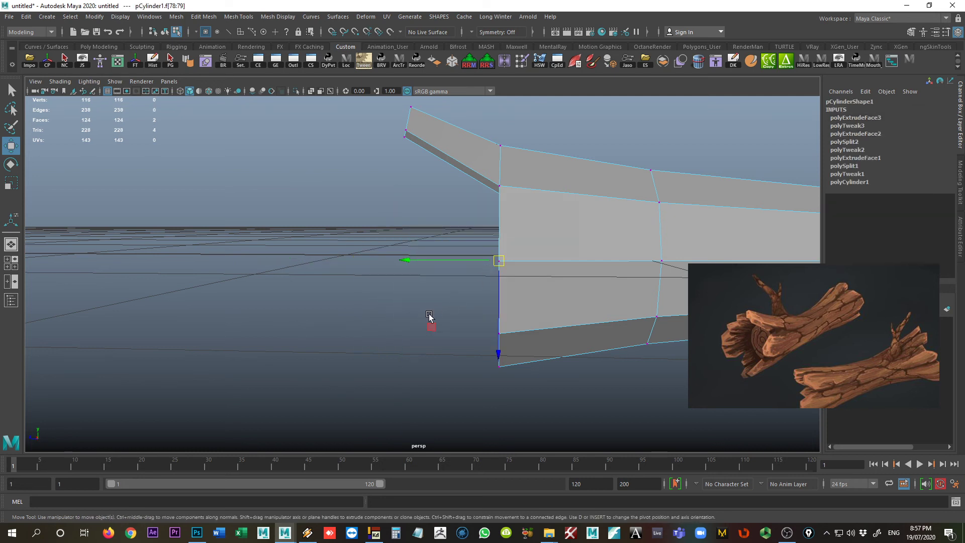
Extrude the single rim face directly below the raised splinter outward by about 0.28
left_click_drag(428, 316, 517, 338, "alt")
left_click(563, 324)
left_click(461, 215)
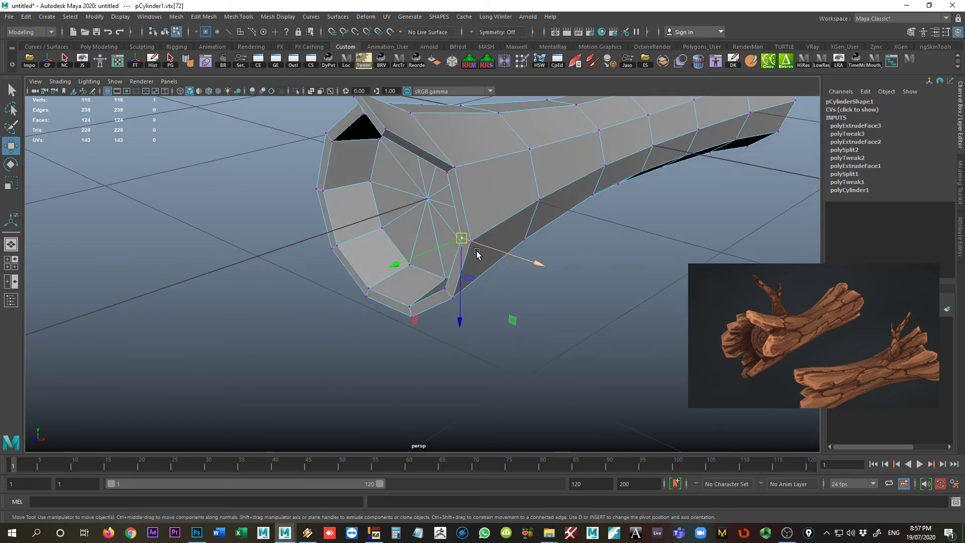
left_click(536, 265)
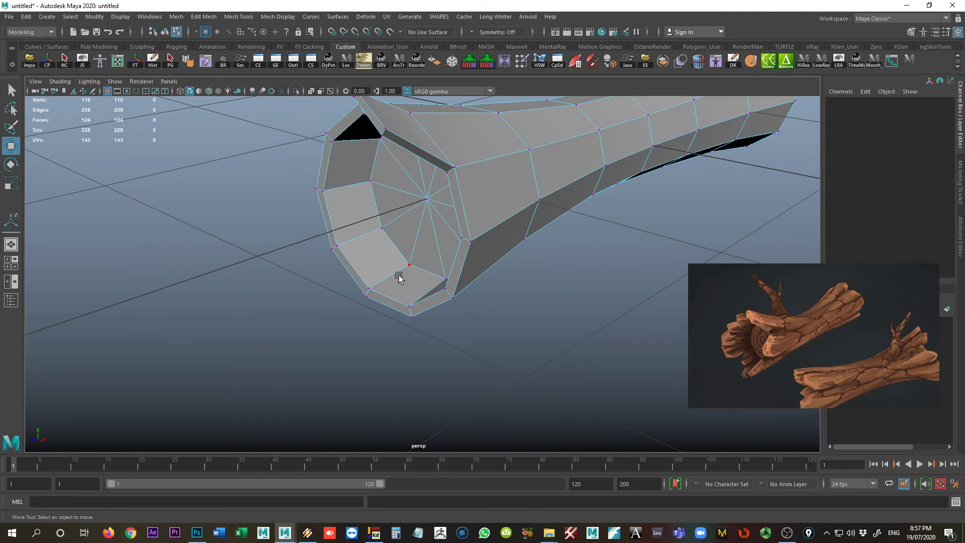
left_click_drag(399, 275, 484, 273, "alt")
right_click(459, 239)
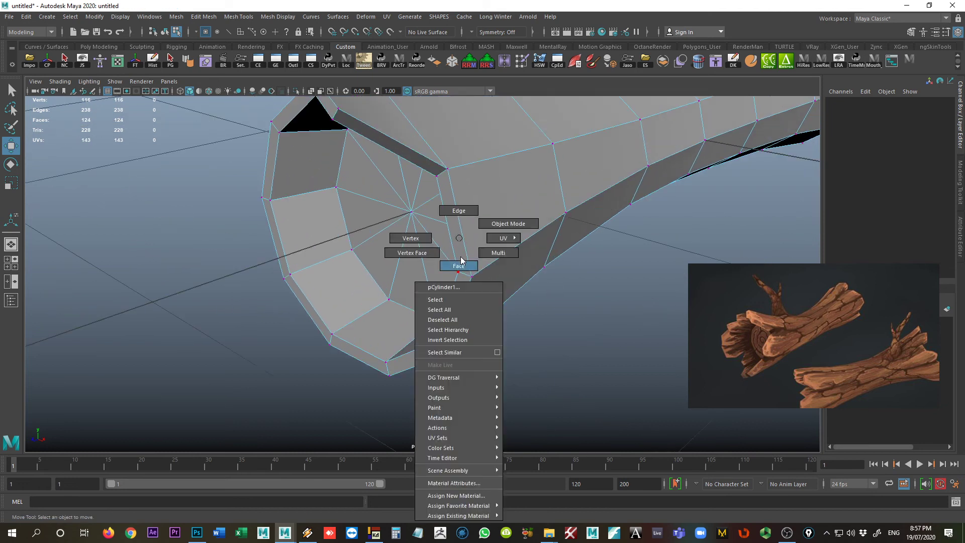
left_click(458, 265)
left_click(459, 257)
right_click_drag(461, 258, 465, 275, "shift")
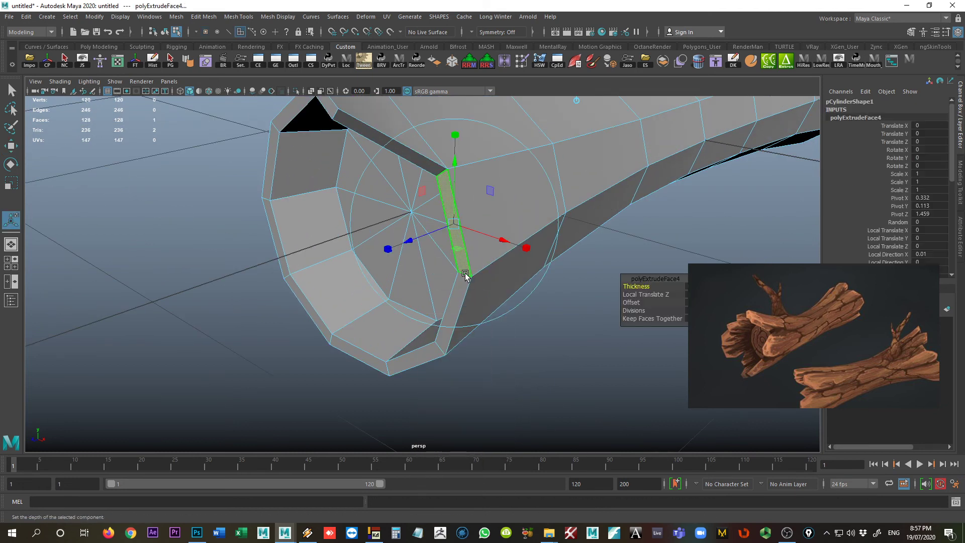
left_click_drag(408, 241, 303, 279)
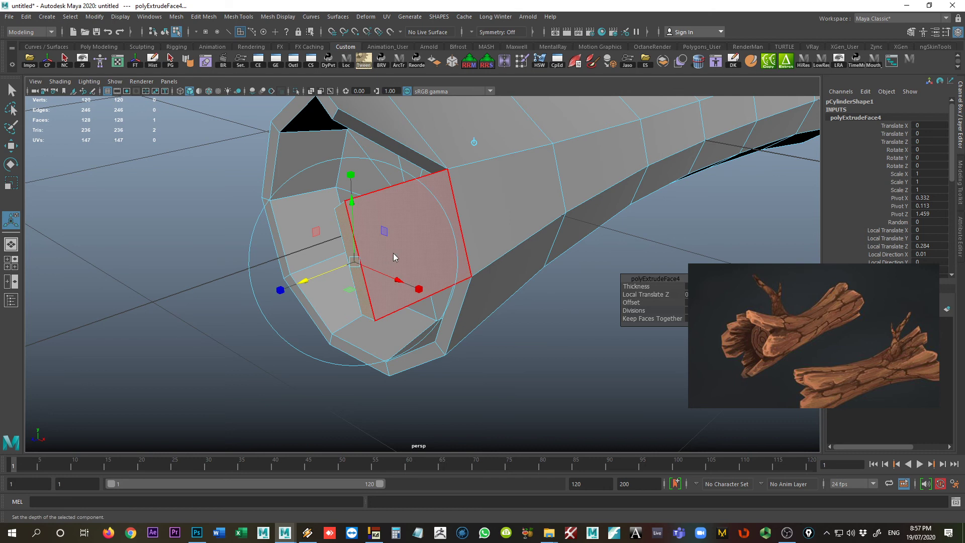
Move the lower and upper outer corner vertices of the newly extruded rim section slightly inward
right_click_drag(394, 254, 358, 248)
left_click_drag(382, 316, 469, 339, "alt")
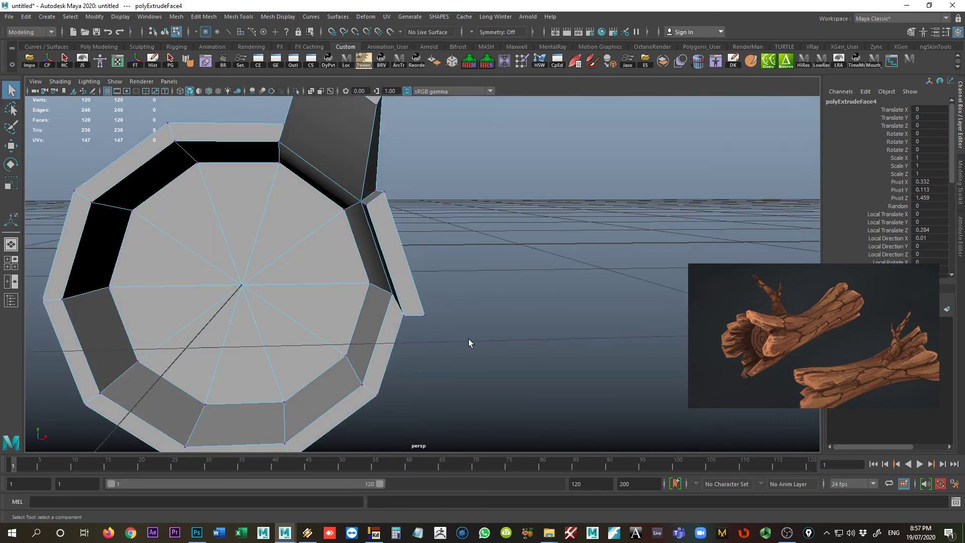
left_click(424, 315)
key("w")
left_click_drag(425, 313, 416, 256)
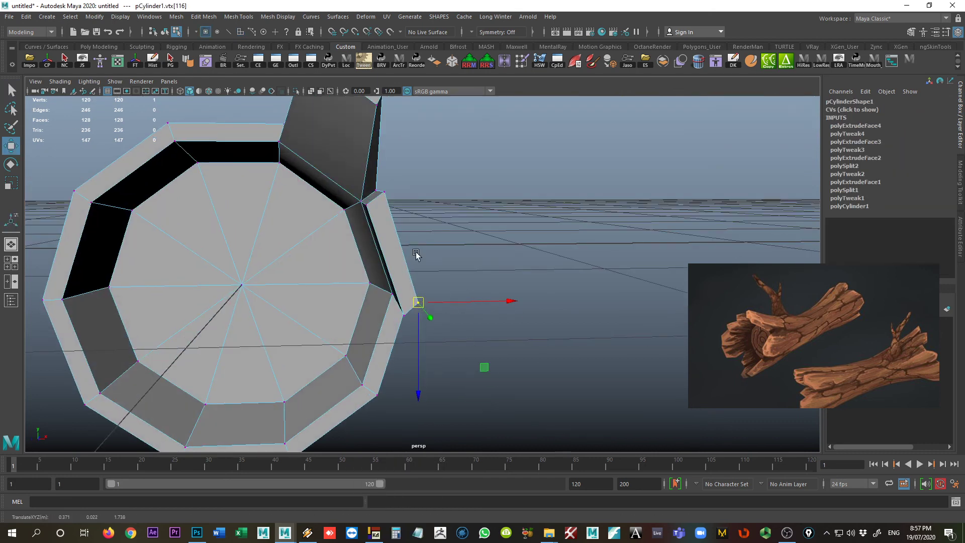
double_click(387, 193)
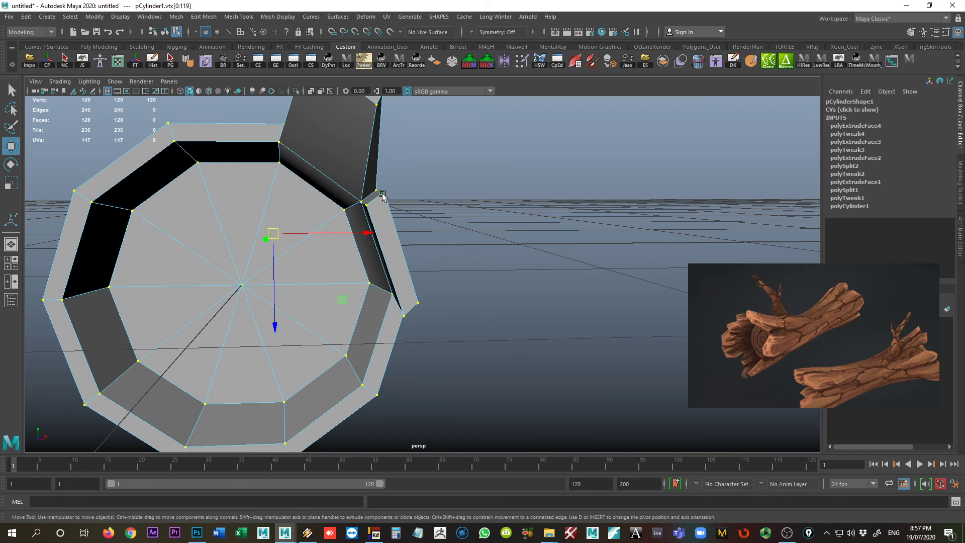
left_click(422, 213)
left_click(387, 192)
left_click_drag(387, 192, 385, 199)
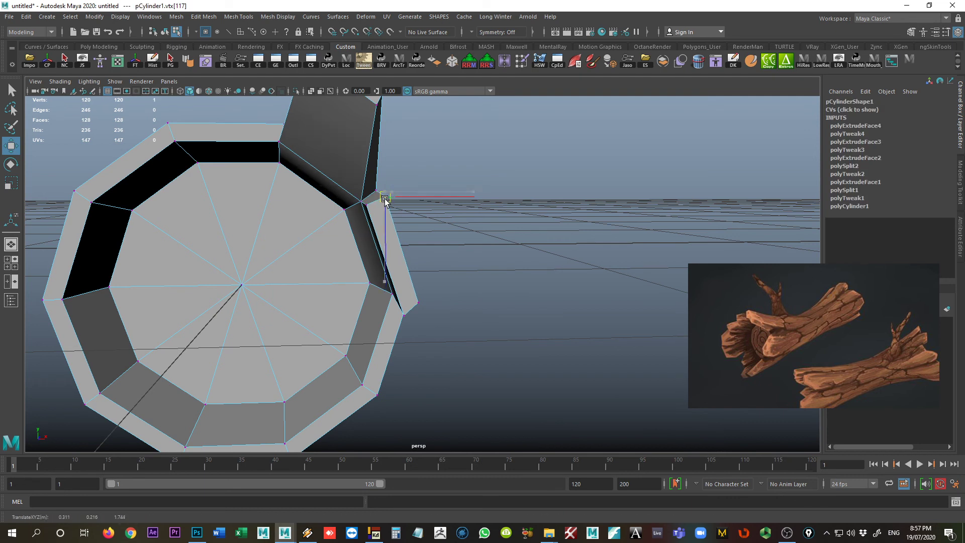
Extrude the rim face just below the first extruded section outward as a separate, neighbouring section
left_click_drag(408, 256, 484, 310, "alt")
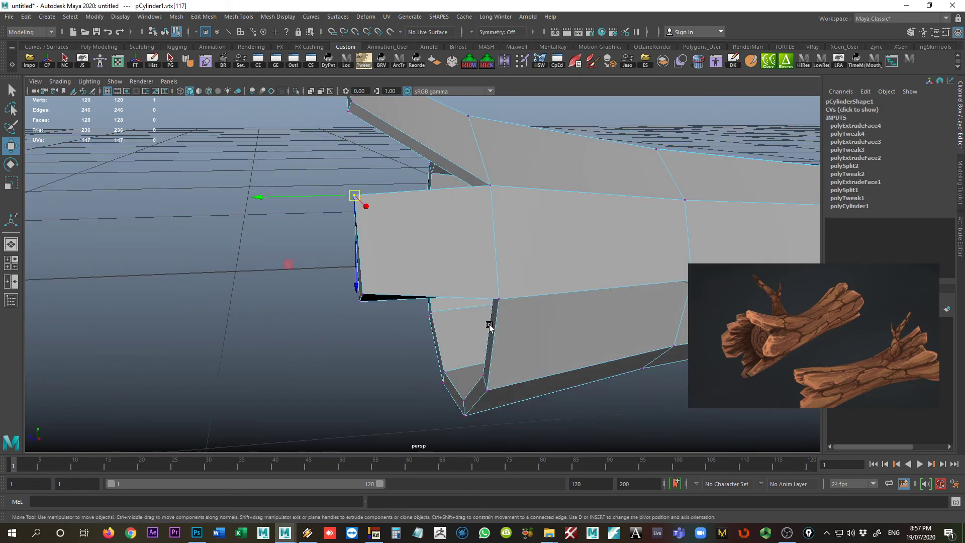
left_click_drag(530, 351, 472, 339, "alt")
right_click(458, 337)
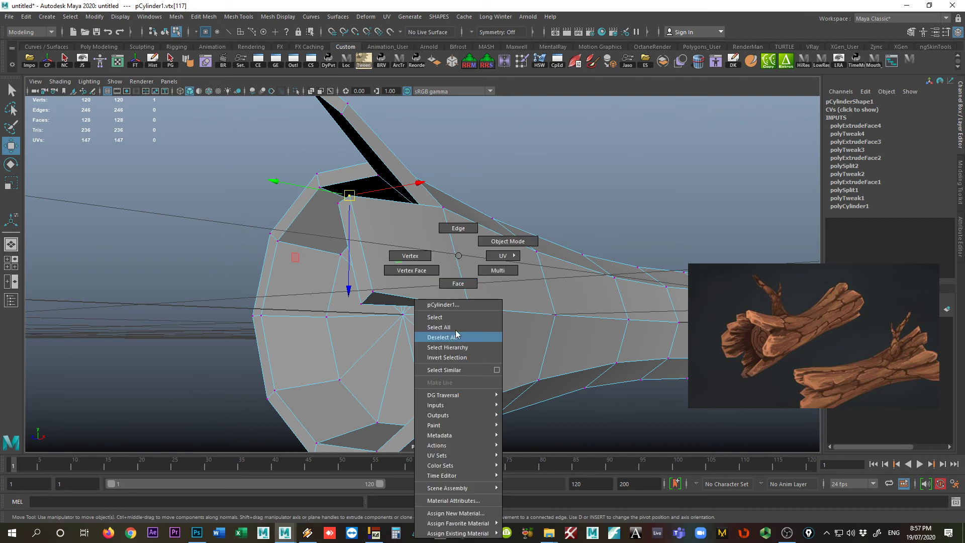
left_click(460, 283)
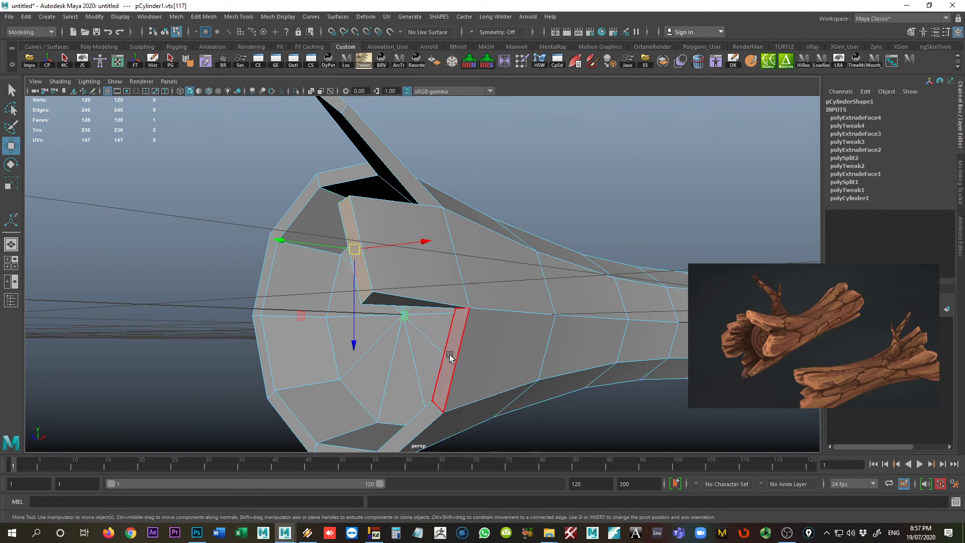
left_click(454, 372)
left_click_drag(432, 362, 367, 361)
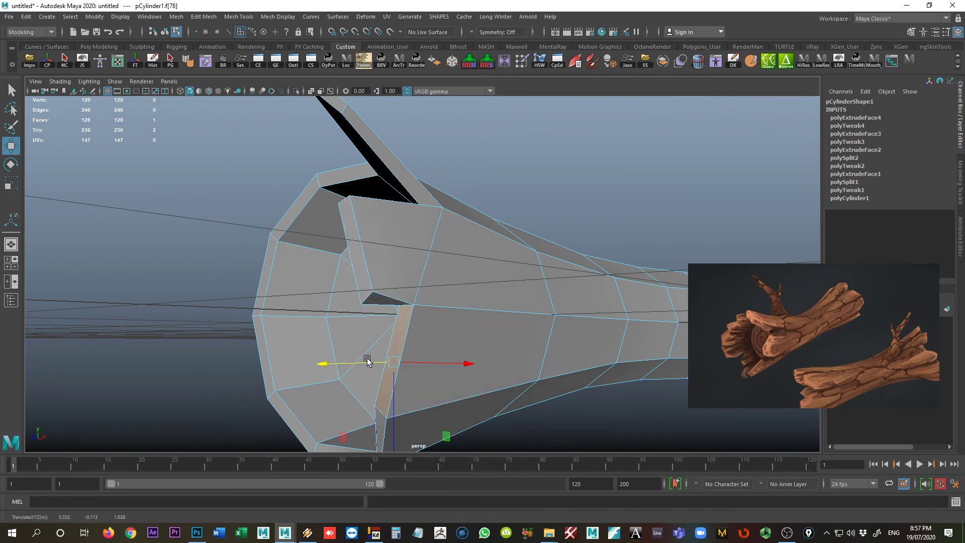
key("ctrl+z")
right_click(478, 393, "shift")
left_click(476, 323)
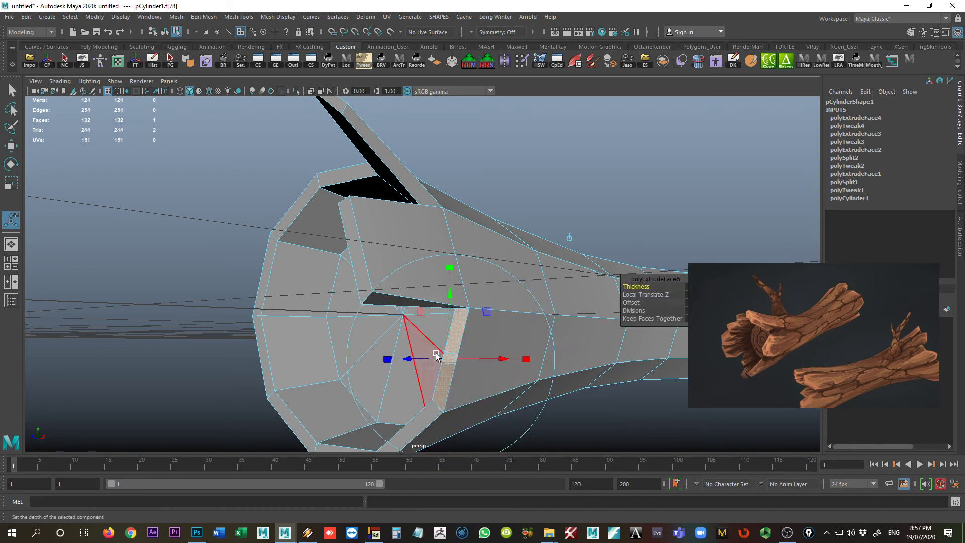
left_click_drag(430, 360, 381, 324)
Delete the two facing side faces inside the gap between the neighbouring extruded rim sections
right_click_drag(381, 323, 343, 269, "alt")
middle_click_drag(543, 271, 460, 280, "alt")
right_click_drag(460, 280, 484, 252, "alt")
left_click(342, 283)
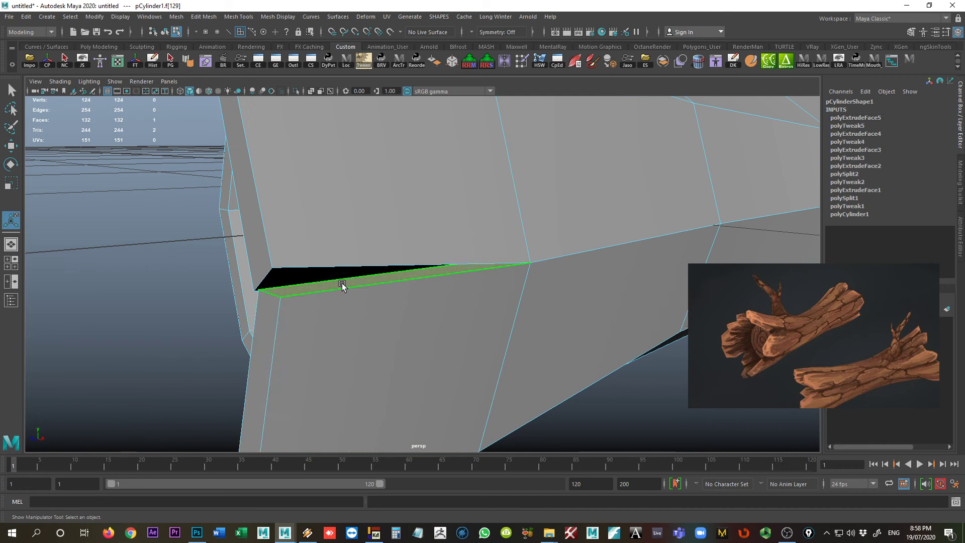
scroll(342, 282, "up", 3)
mouse_move(342, 283)
right_mouse_down("alt")
mouse_move(256, 281)
mouse_move(248, 270)
mouse_move(342, 290)
right_mouse_up("alt")
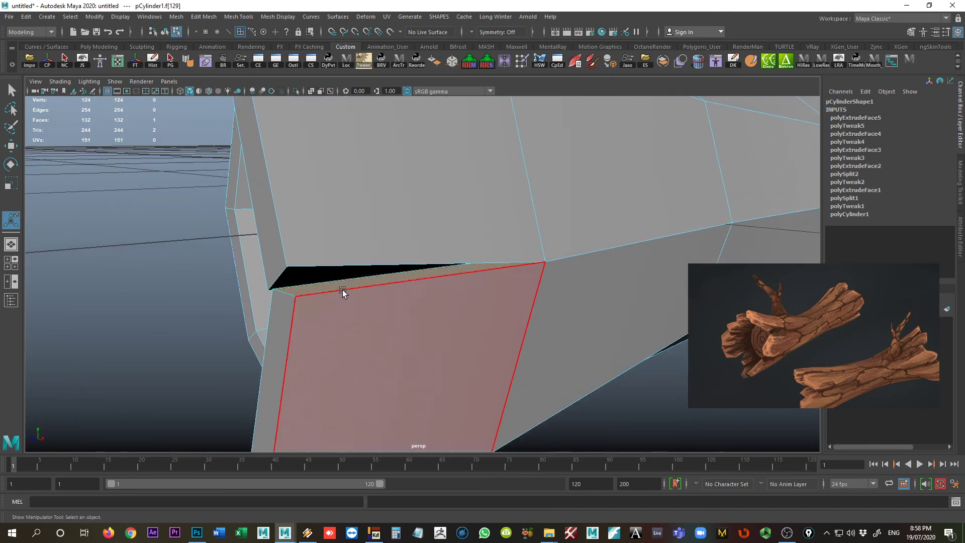
left_click_drag(342, 290, 370, 276, "alt")
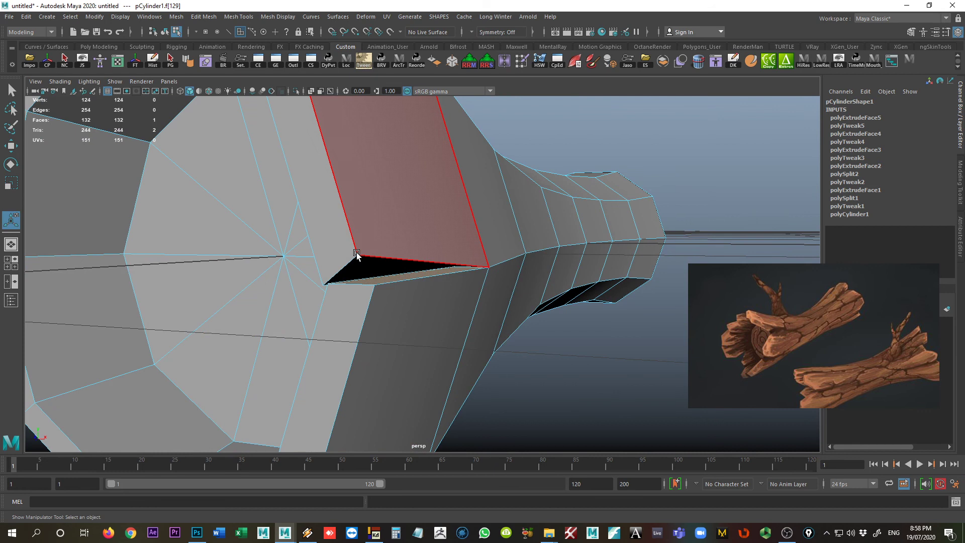
right_click_drag(355, 253, 329, 246)
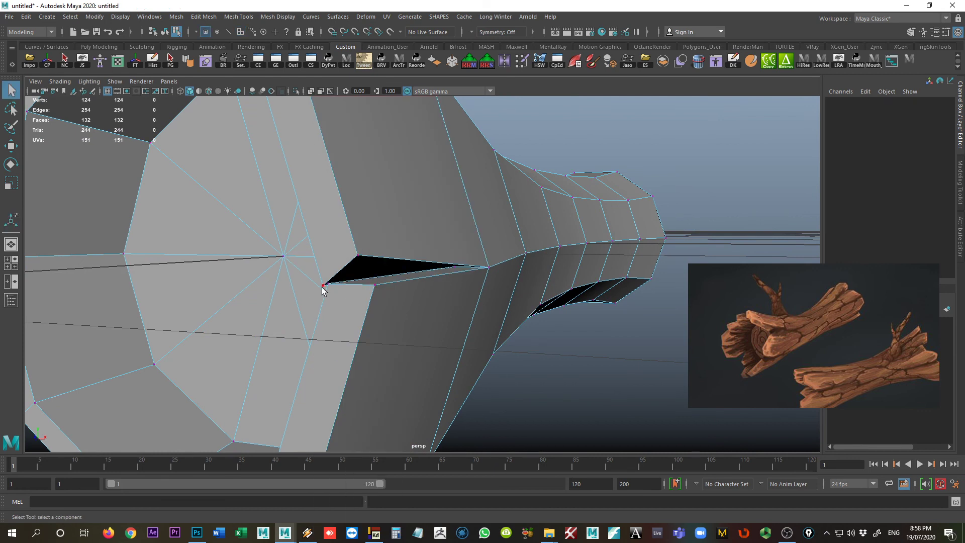
left_click_drag(384, 301, 363, 269, "alt")
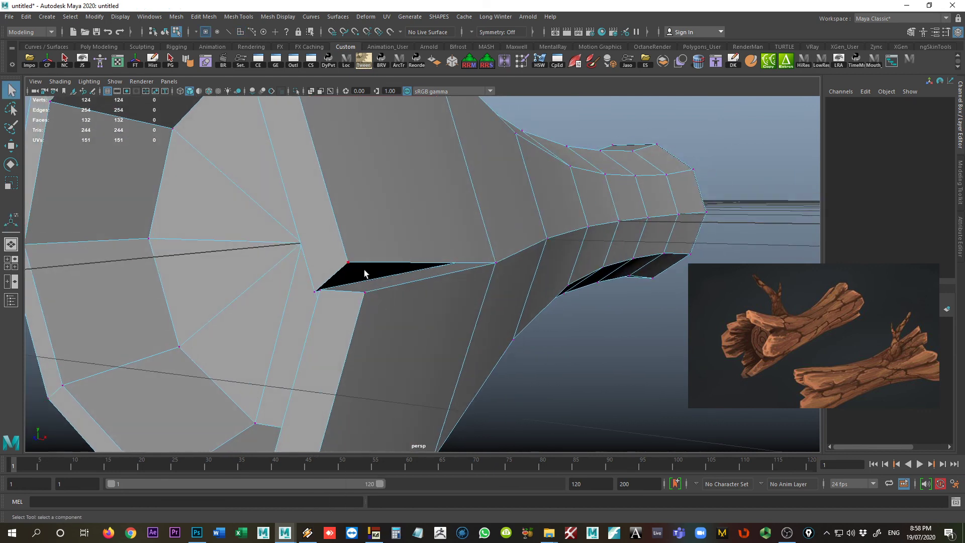
right_click_drag(378, 256, 375, 279)
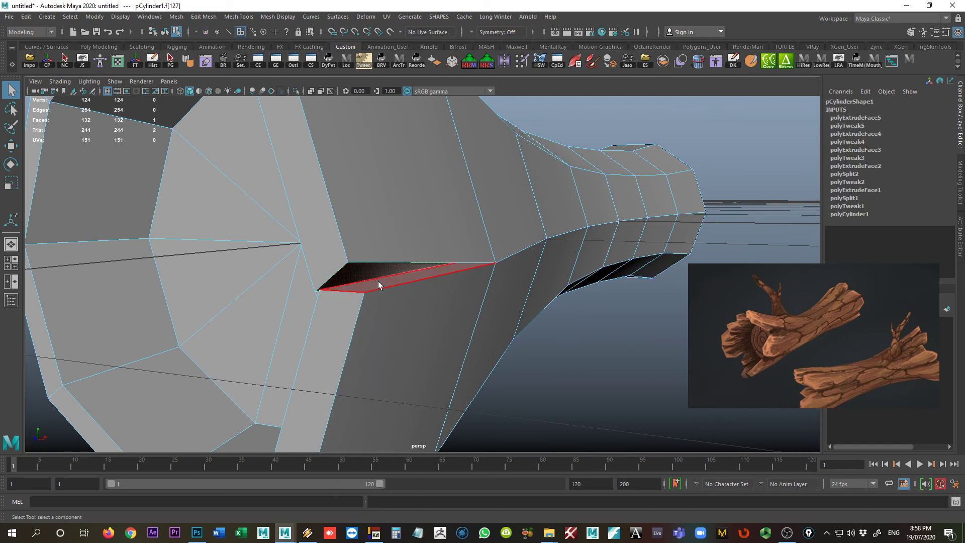
key("Delete")
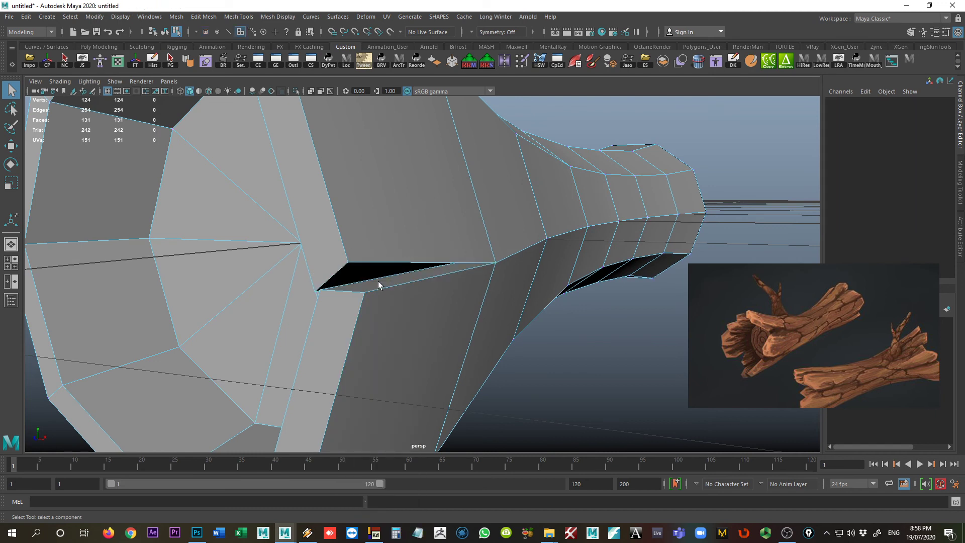
left_click(379, 285)
key("Delete")
Merge the inner pair and the outer pair of corner vertices to close the gap between the two rim sections
left_click_drag(378, 285, 402, 285, "alt")
right_click_drag(431, 304, 379, 261)
left_click_drag(382, 264, 319, 296, "alt")
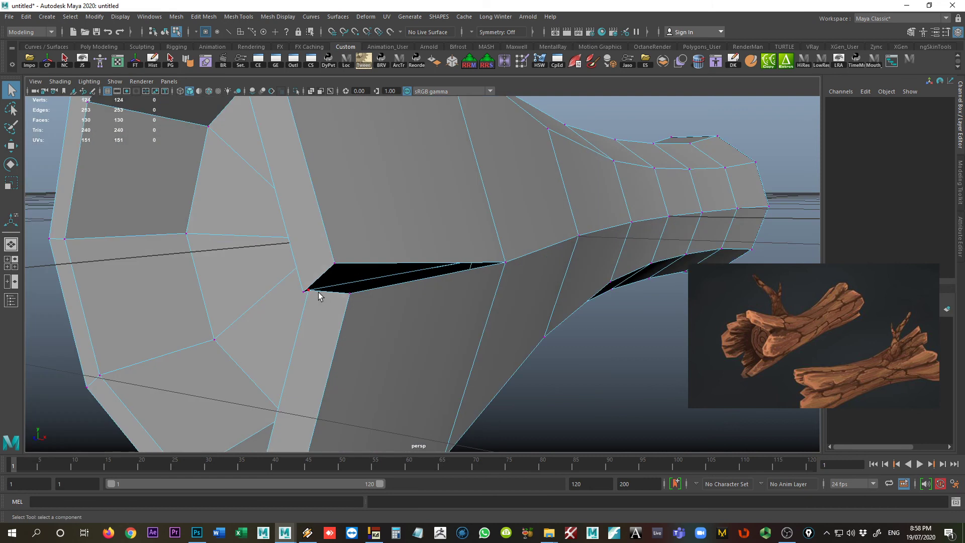
left_click(303, 292)
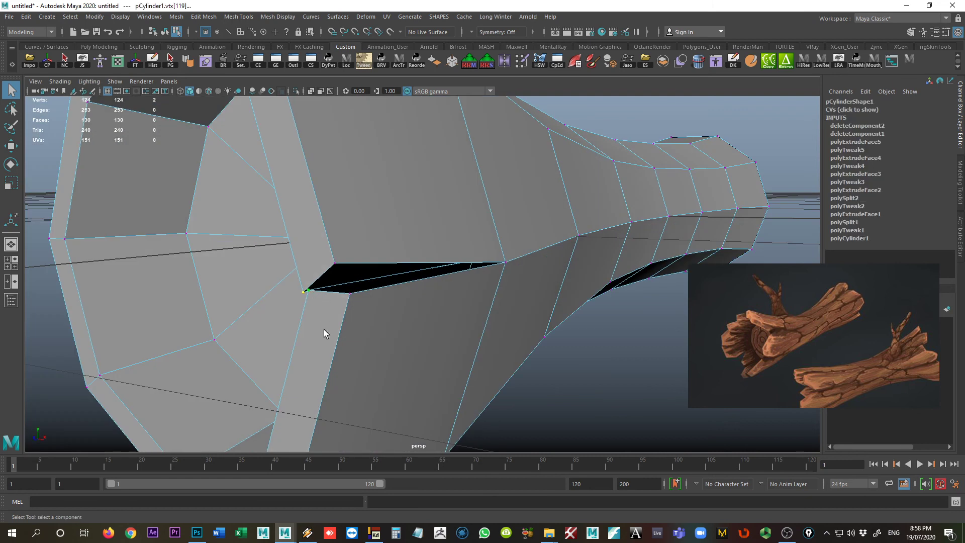
right_click_drag(325, 330, 323, 279, "shift")
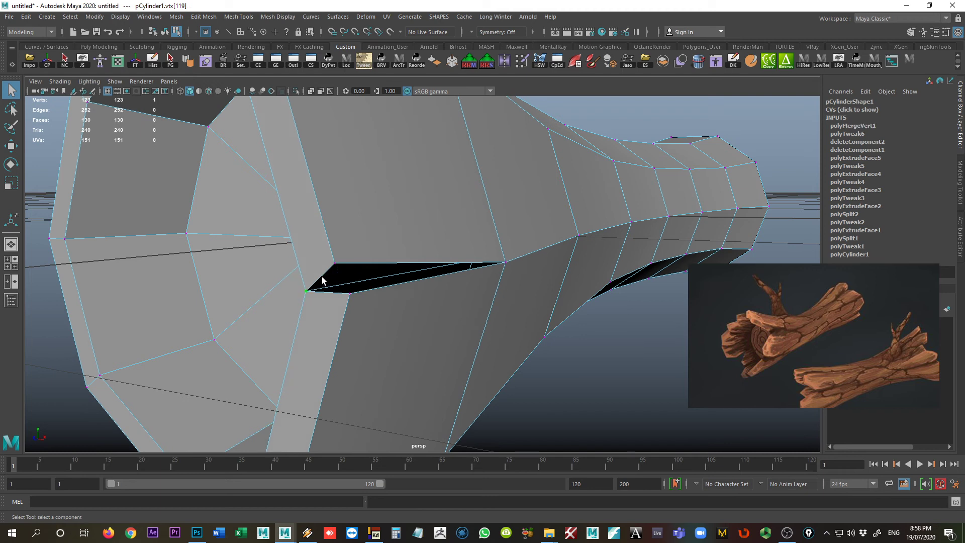
left_click(350, 293, "shift")
key("ctrl+alt+m")
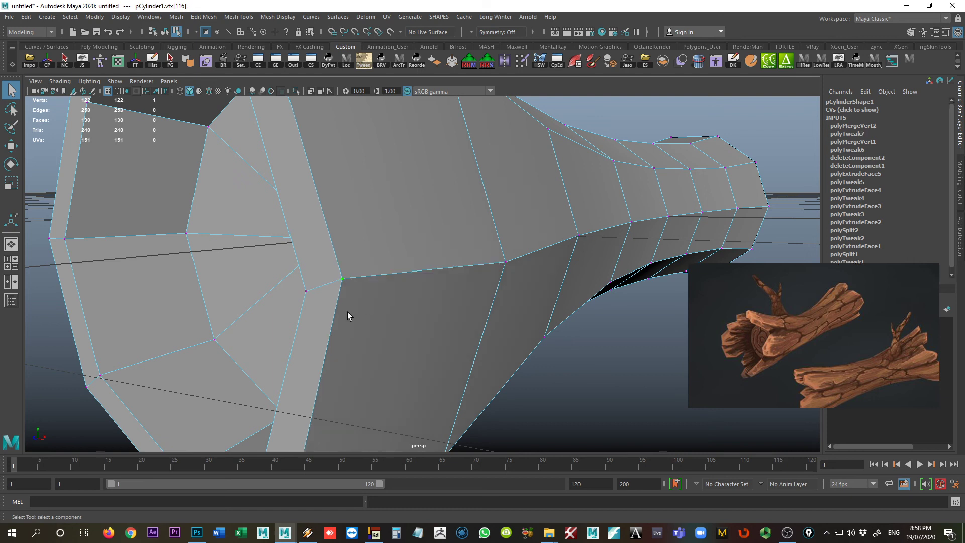
Move the lower and upper corner vertex pairs of the joined rim flap inward so it tapers toward its middle
left_click_drag(348, 312, 400, 288, "alt")
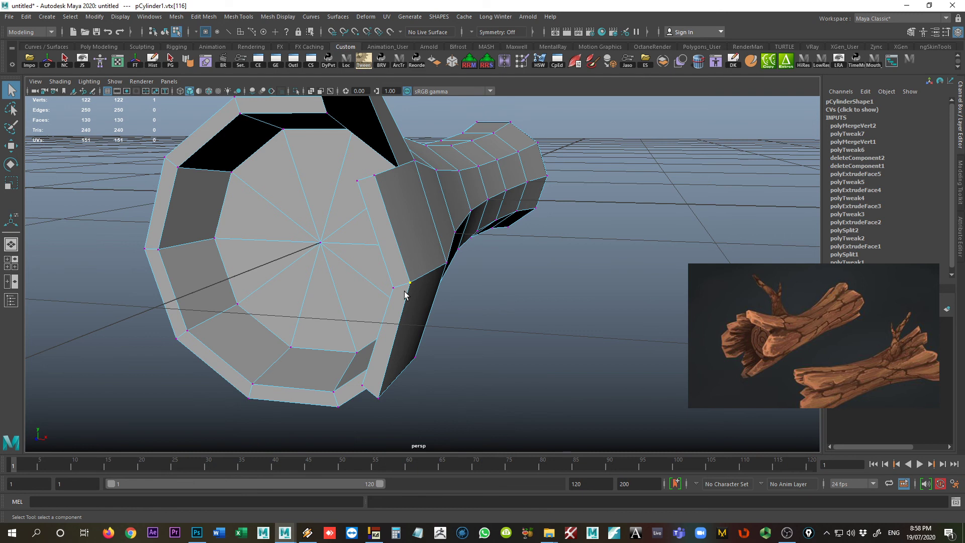
mouse_move(419, 342)
left_mouse_down("alt")
mouse_move(401, 319)
mouse_move(360, 319)
mouse_move(432, 317)
mouse_move(423, 336)
left_mouse_up("alt")
right_click_drag(418, 362, 369, 255)
left_click_drag(452, 408, 410, 353)
key("w")
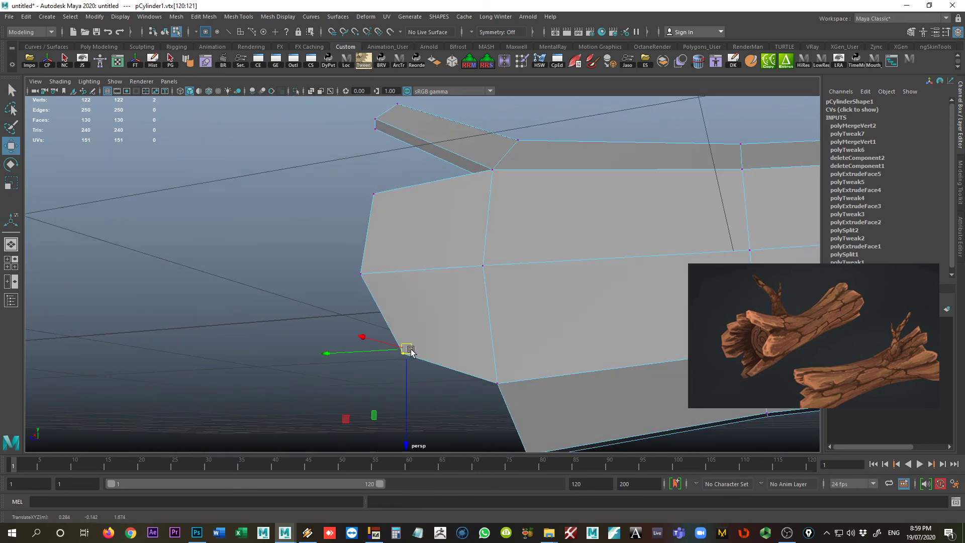
left_click_drag(348, 153, 392, 200)
mouse_move(392, 200)
middle_mouse_down()
mouse_move(383, 196)
mouse_move(407, 198)
middle_mouse_up()
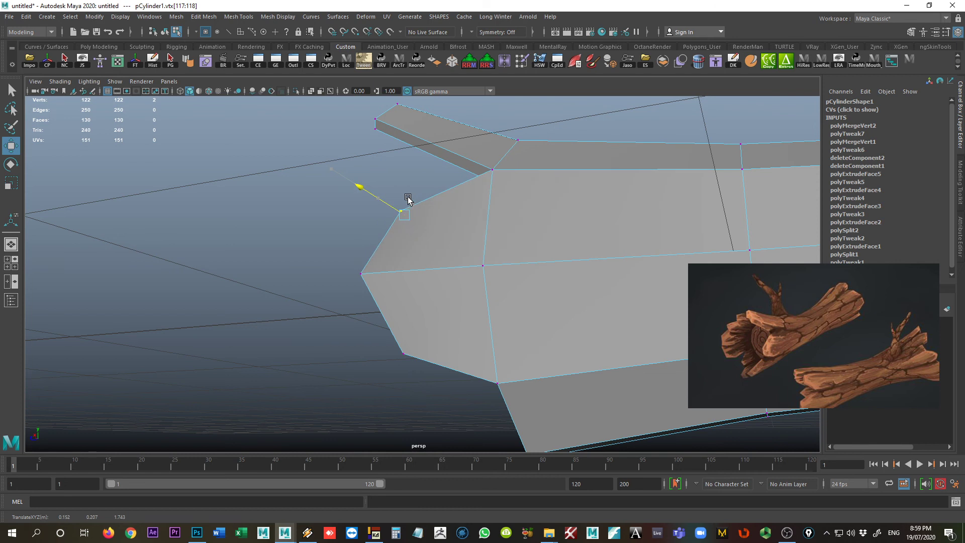
Move the upper and lower corner vertex pairs of the joined rim flap outward, away from the center of the log opening
left_click_drag(369, 231, 402, 246, "alt")
left_click_drag(348, 186, 437, 221)
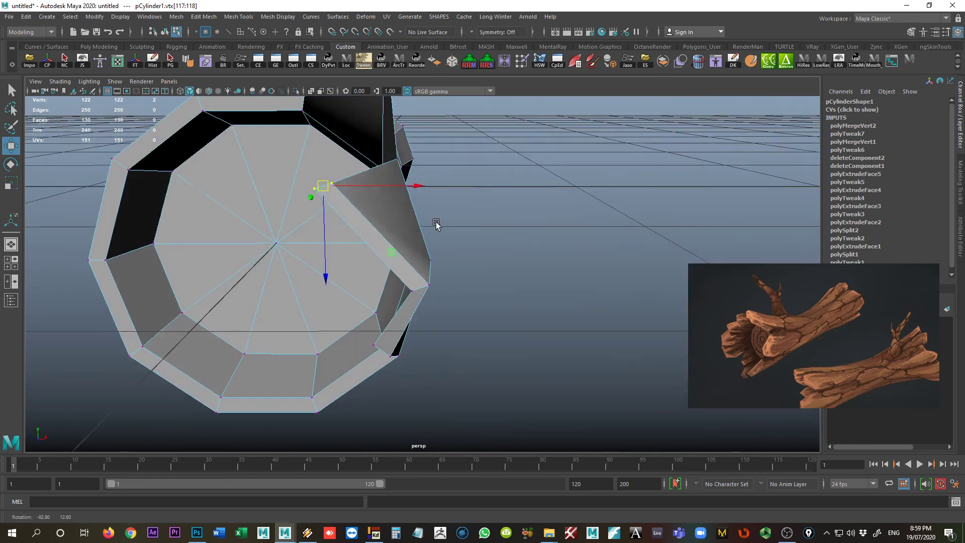
left_click_drag(410, 183, 424, 245)
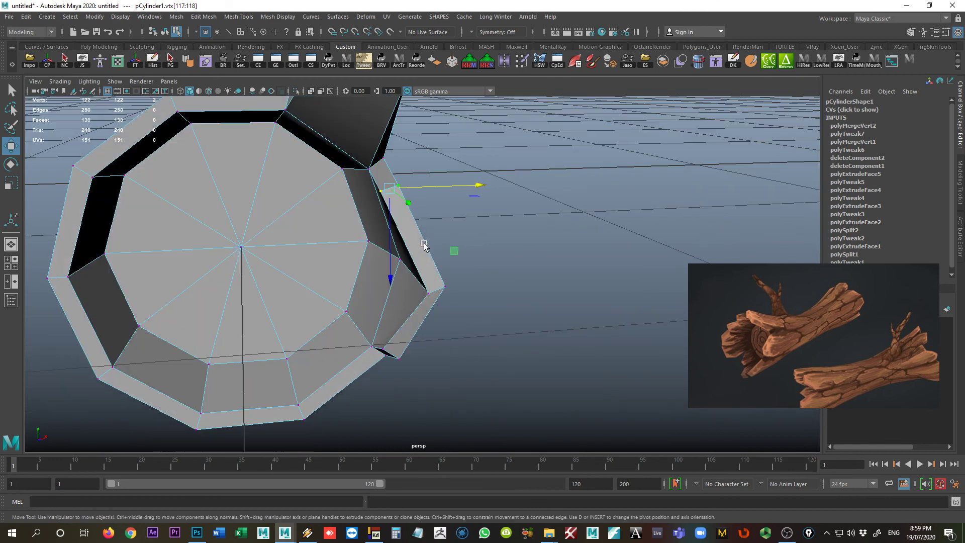
left_click(383, 347)
left_click(399, 358, "shift")
left_click_drag(396, 355, 408, 361)
left_click_drag(496, 394, 460, 364, "alt")
left_click_drag(458, 331, 437, 285, "alt")
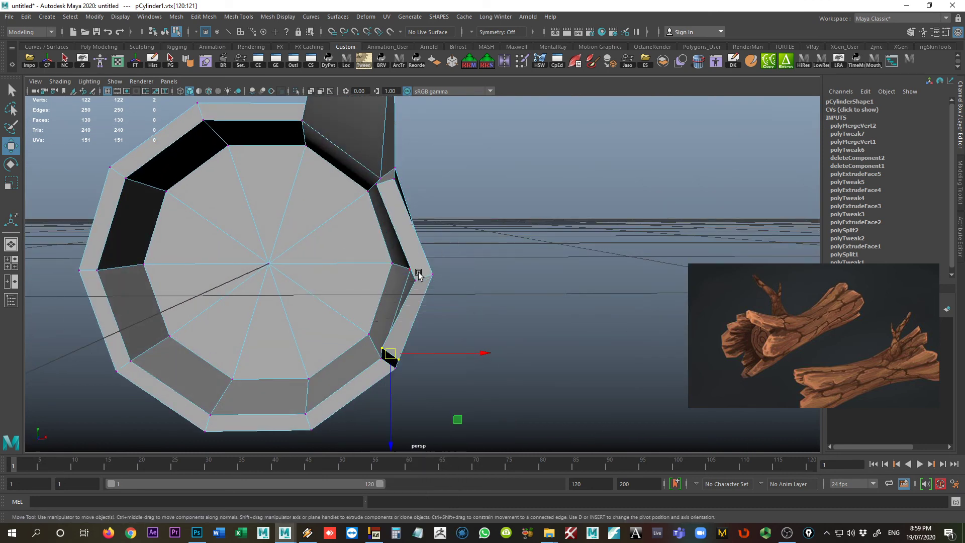
Move the two end faces of the joined rim flap outward so the flap flares away from the log opening
key("F11")
left_click(427, 300)
left_click(420, 304, "shift")
left_click_drag(456, 270, 481, 262)
left_click_drag(560, 315, 400, 318, "alt")
left_click(550, 336)
left_click(426, 198)
right_click_drag(401, 319, 603, 329, "alt")
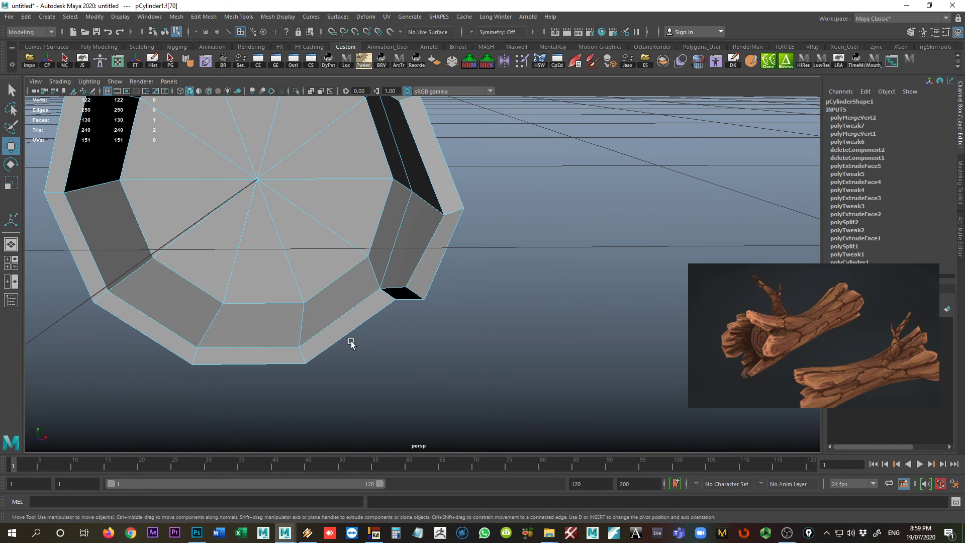
Extrude the rim face just below the joined flap into a new splinter and pull its end face further forward
right_click_drag(327, 254, 331, 282)
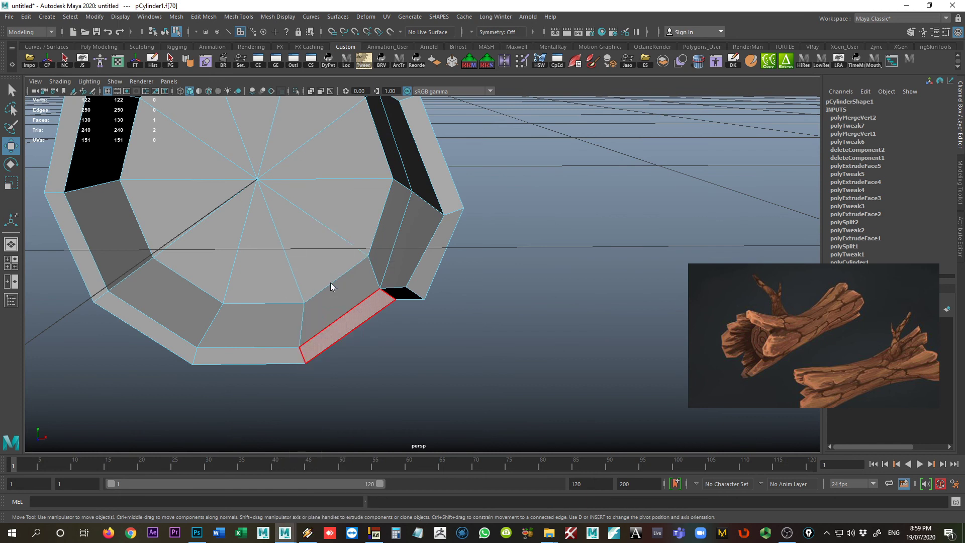
left_click(339, 328)
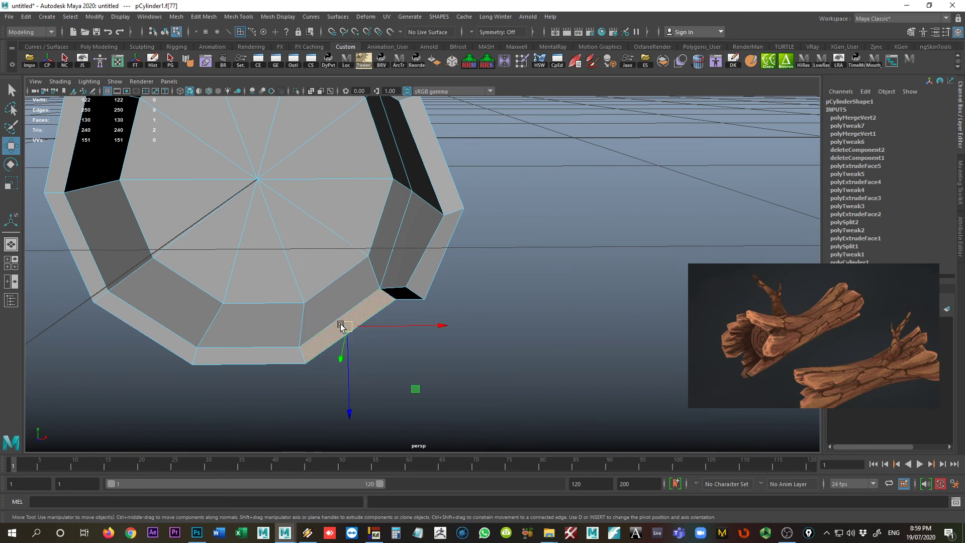
key("ctrl+e")
left_click_drag(400, 362, 507, 385, "alt")
key("r")
key("w")
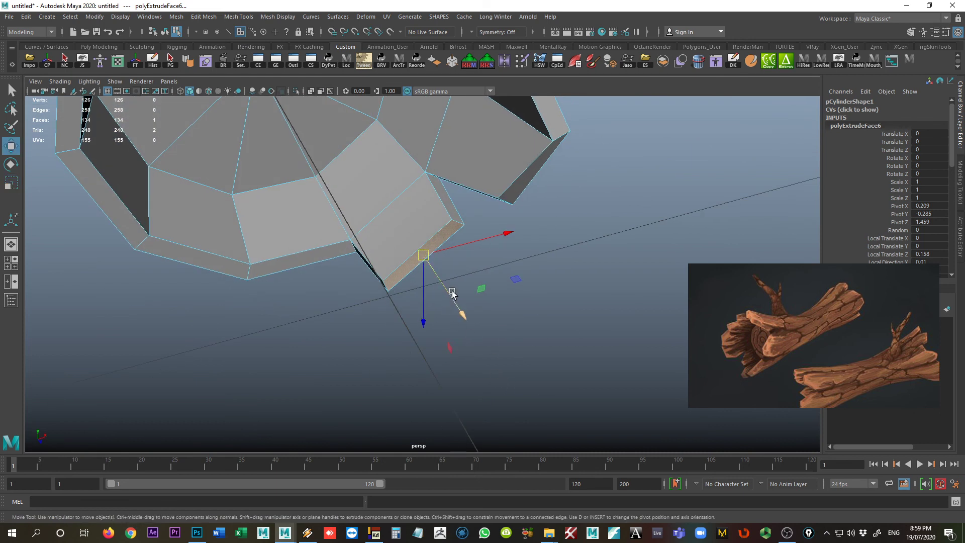
left_click_drag(453, 294, 334, 243)
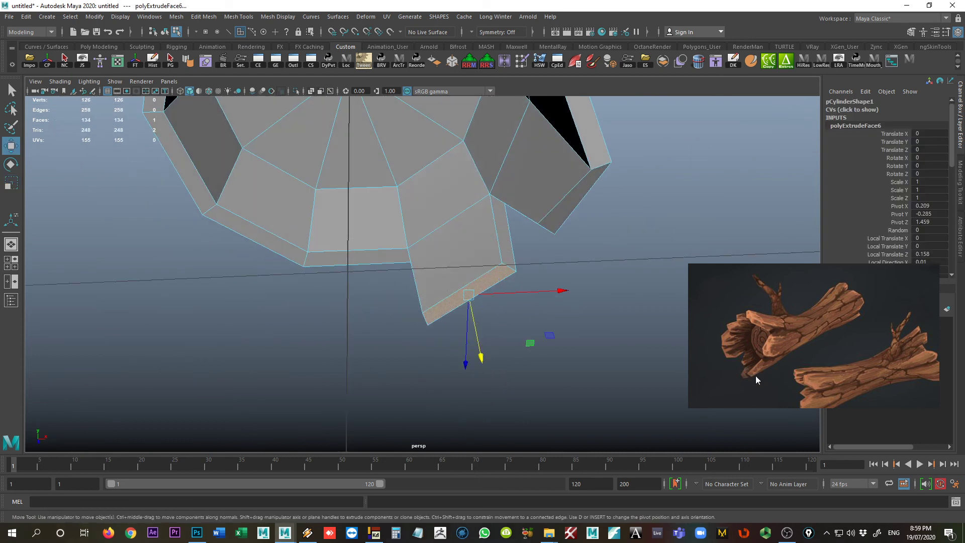
left_click_drag(770, 339, 545, 285, "alt")
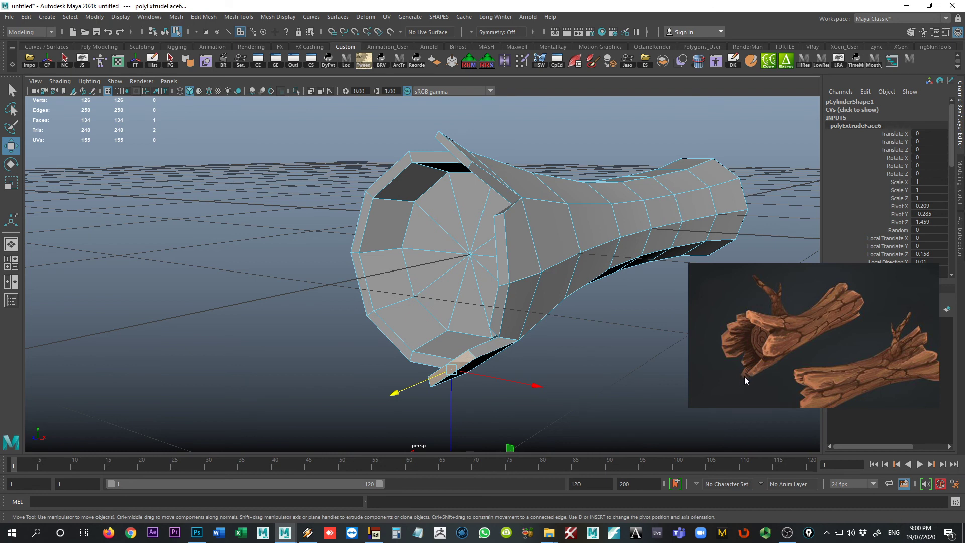
left_click_drag(351, 360, 387, 334, "alt")
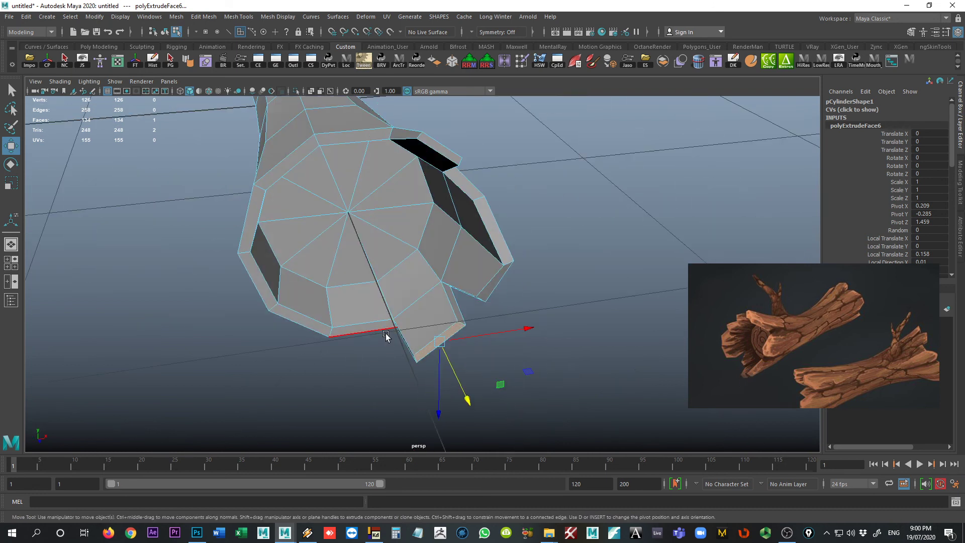
Extrude the bottom rim face forward about 0.24 as a separate splinter and shift its end slightly downward
left_click(379, 328)
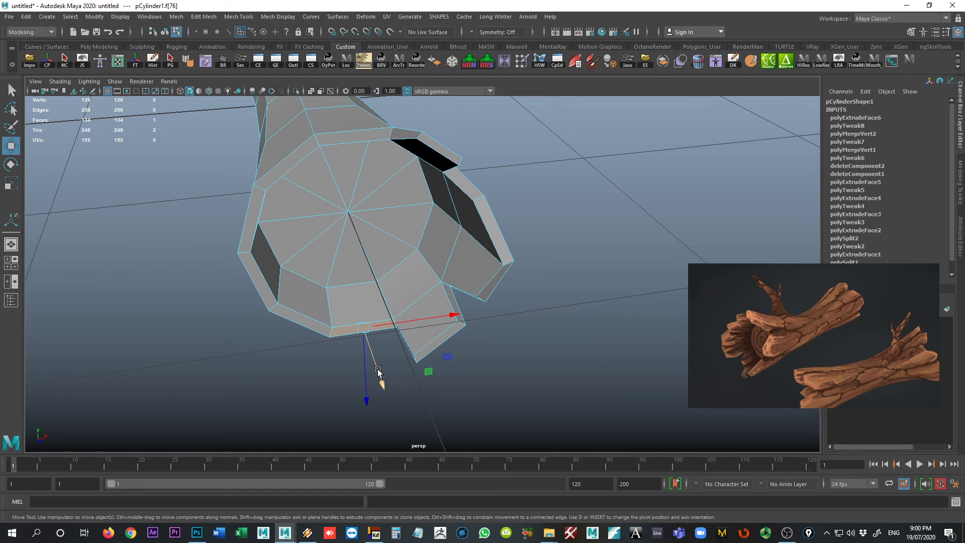
right_click_drag(377, 371, 381, 325, "shift")
key("ctrl+z")
key("ctrl+z")
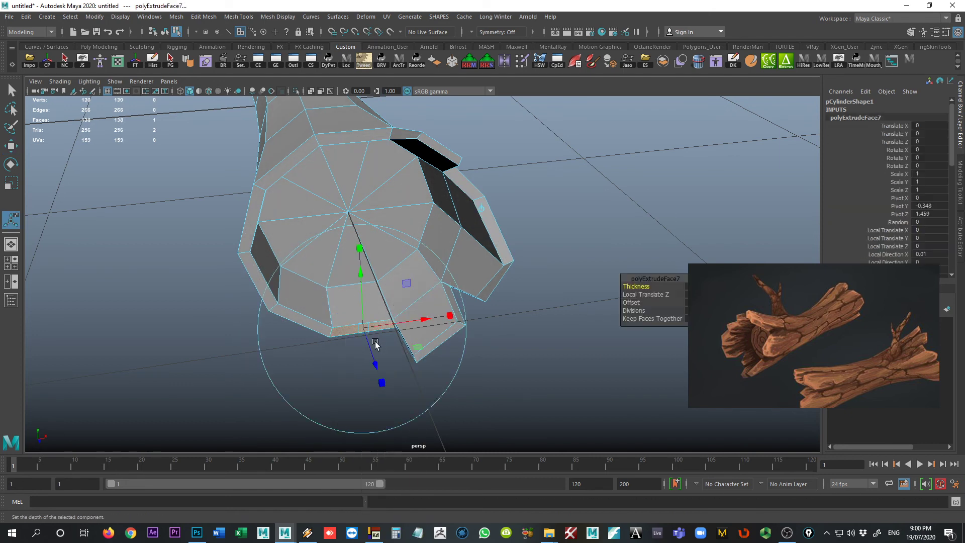
mouse_move(372, 354)
left_mouse_down()
mouse_move(381, 395)
mouse_move(388, 377)
mouse_move(371, 350)
left_mouse_up()
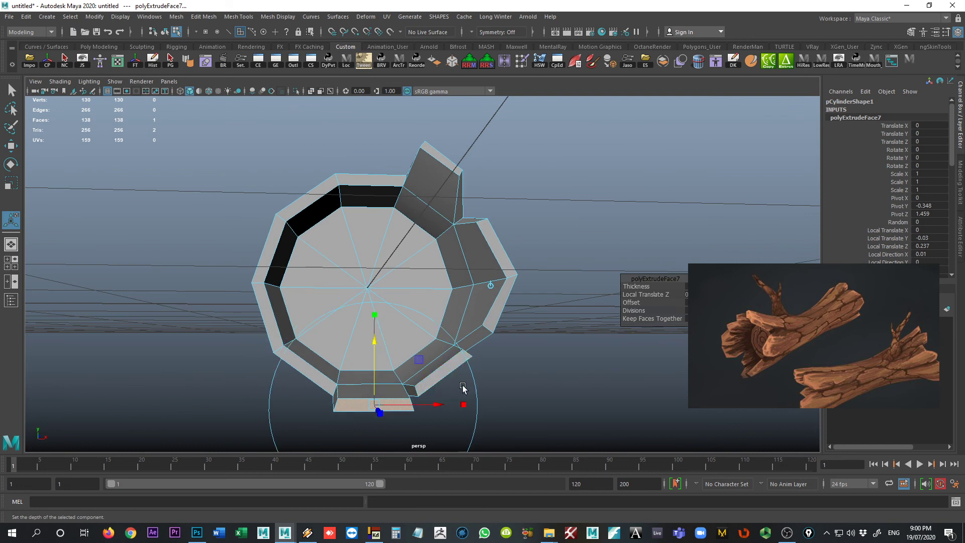
Move the end face of the splinter beside the bottom one outward and down, away from the log opening
left_click(437, 360)
key("w")
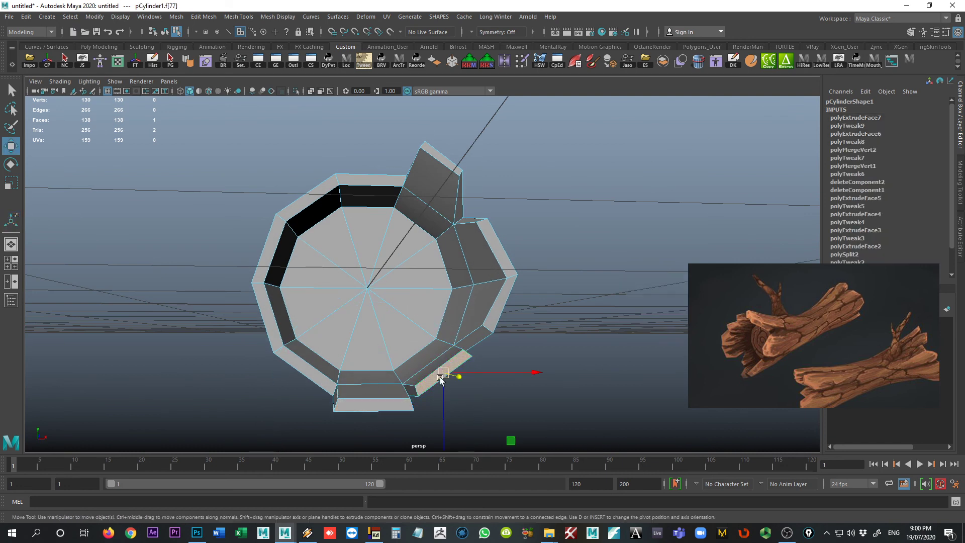
left_click_drag(441, 372, 450, 387)
Pull the bottom splinter's outer corner vertex pair back toward the log so its end becomes slanted
left_click(391, 405)
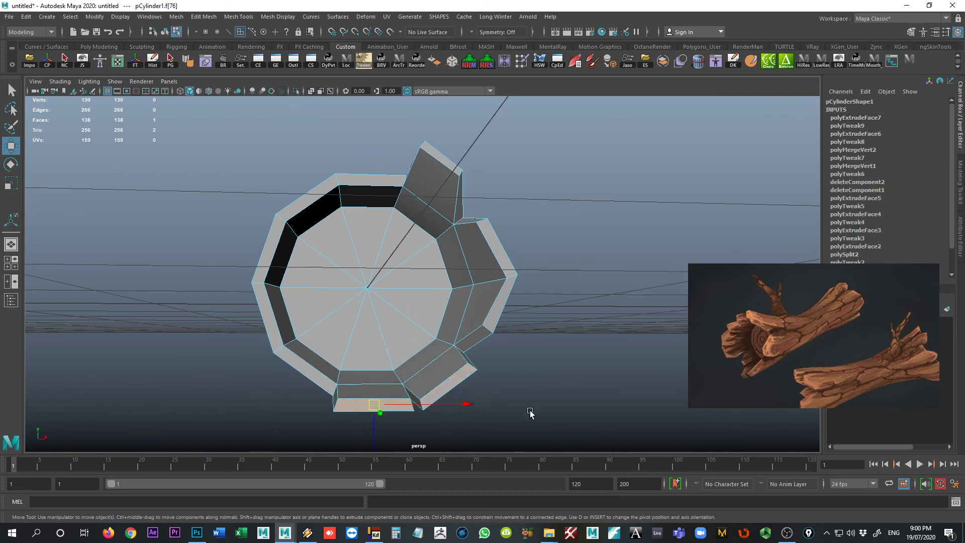
mouse_move(343, 407)
left_mouse_down("alt")
mouse_move(342, 417)
mouse_move(352, 414)
left_mouse_up("alt")
right_click(359, 386)
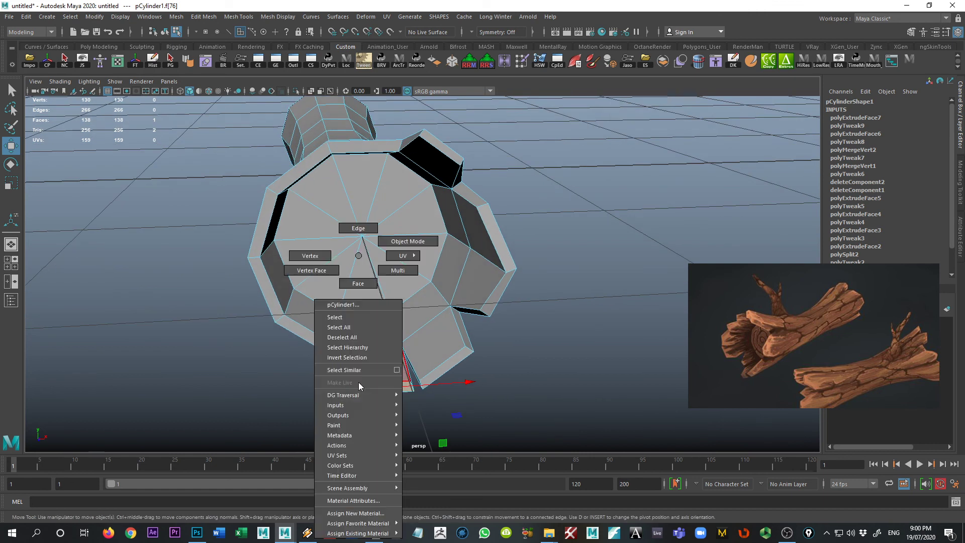
right_click_drag(344, 253, 326, 265)
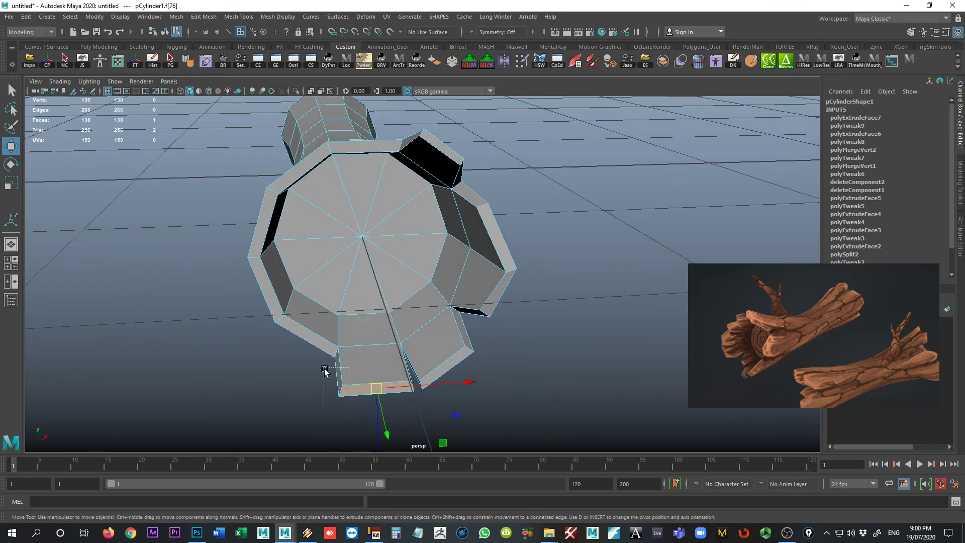
left_click_drag(324, 370, 355, 413)
right_click_drag(364, 264, 326, 270)
left_click_drag(333, 383, 333, 384)
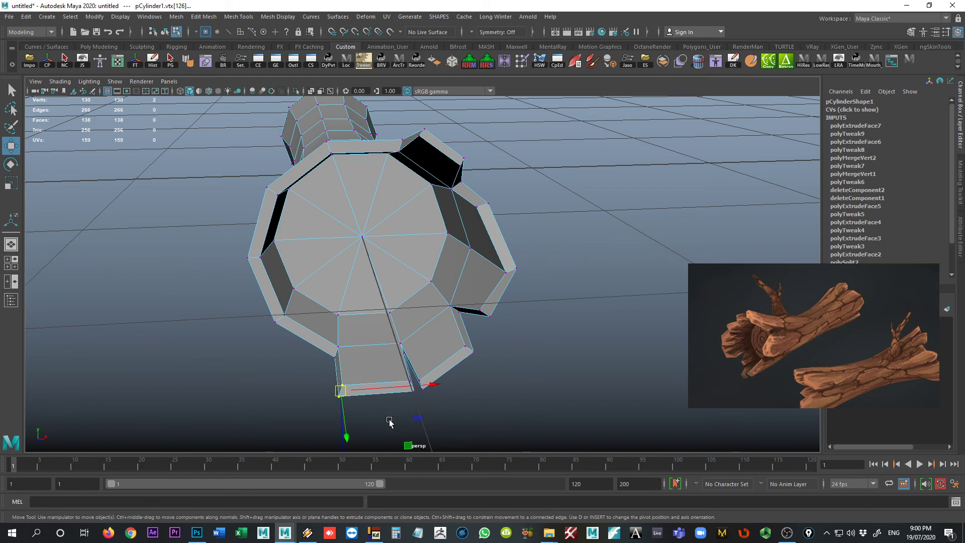
left_click_drag(345, 434, 356, 353)
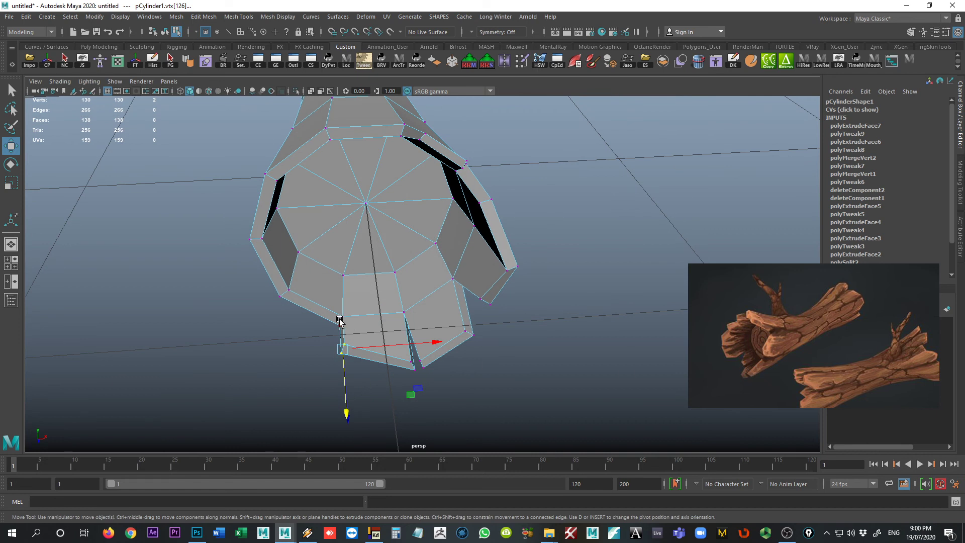
Extrude the rim face on the other side of the bottom splinter forward about 0.16 and adjust its end face
right_click_drag(322, 255, 312, 324)
left_click(313, 314)
mouse_move(313, 335)
left_mouse_down()
mouse_move(316, 365)
mouse_move(310, 336)
left_mouse_up()
key("r")
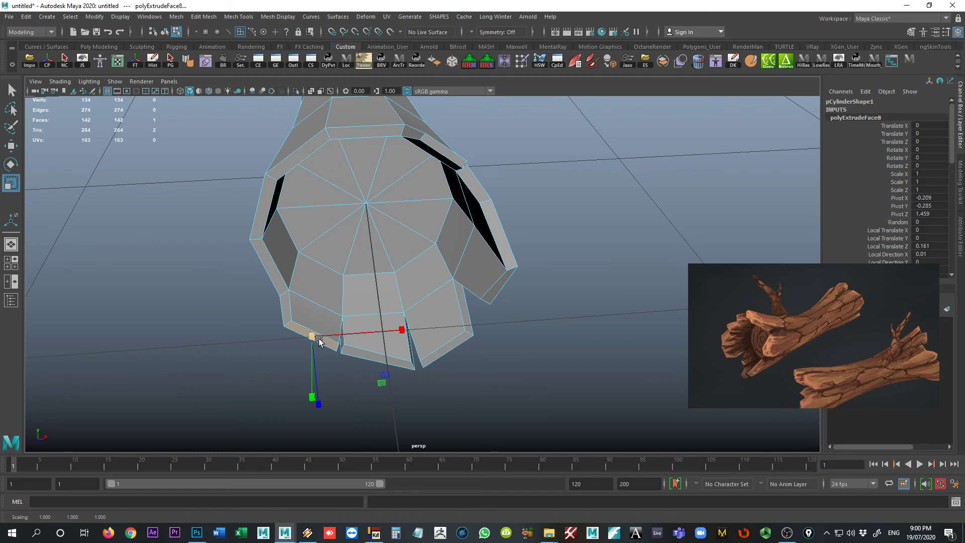
key("w")
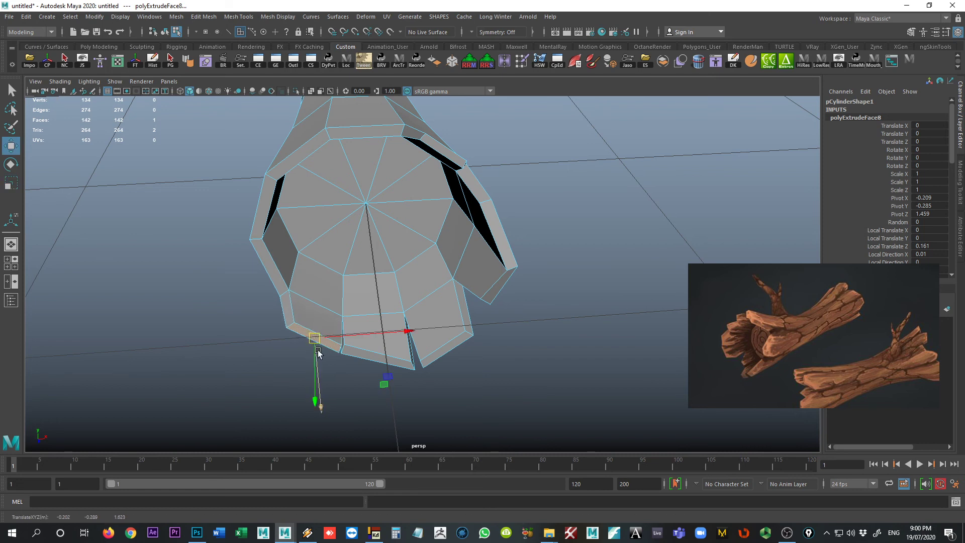
Move the upper corner vertex pair of the newly extruded lower splinter to make its end uneven
right_click_drag(301, 317, 275, 320)
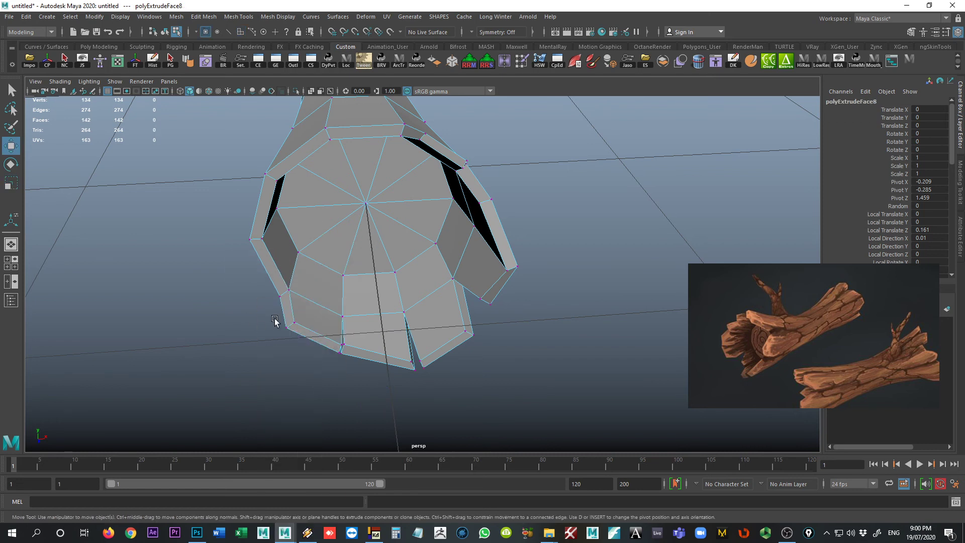
left_click_drag(274, 320, 325, 344)
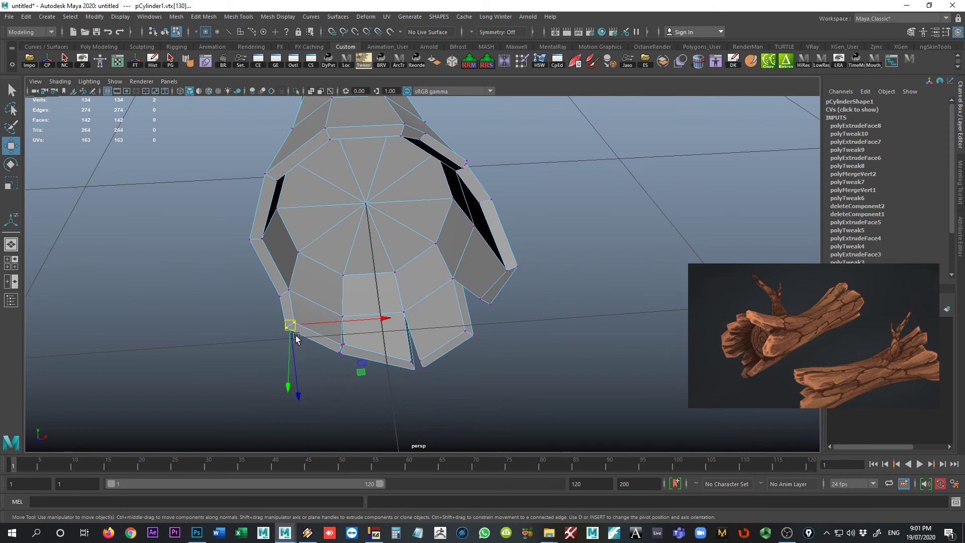
left_click_drag(296, 338, 264, 317)
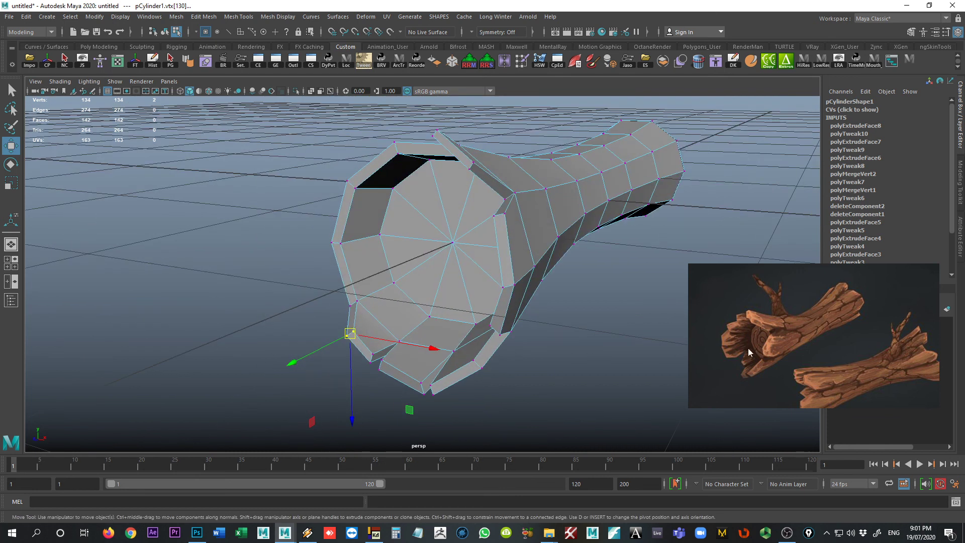
Extrude the next rim face up the side of the opening forward about 0.22 and shift its end sideways
right_click_drag(341, 284, 356, 254)
left_click(345, 282)
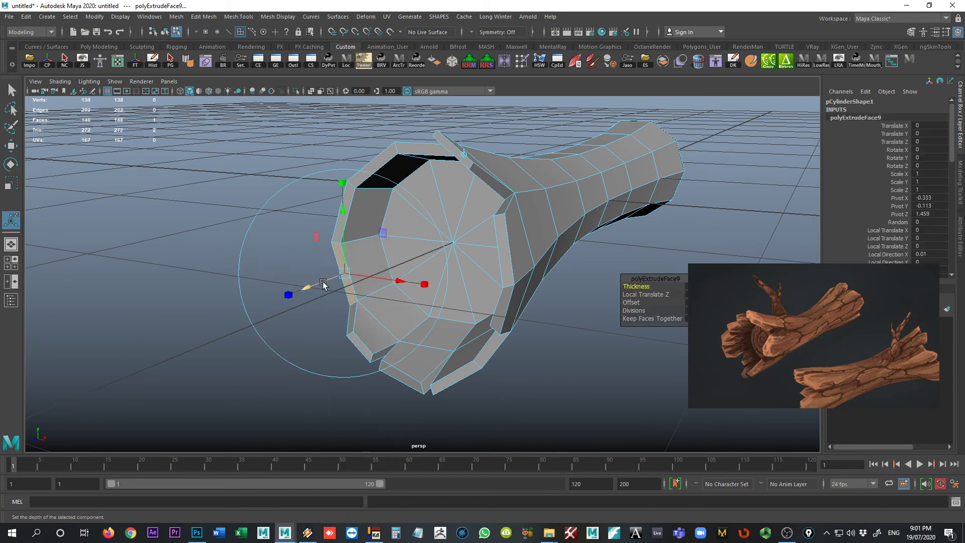
left_click_drag(319, 288, 284, 303)
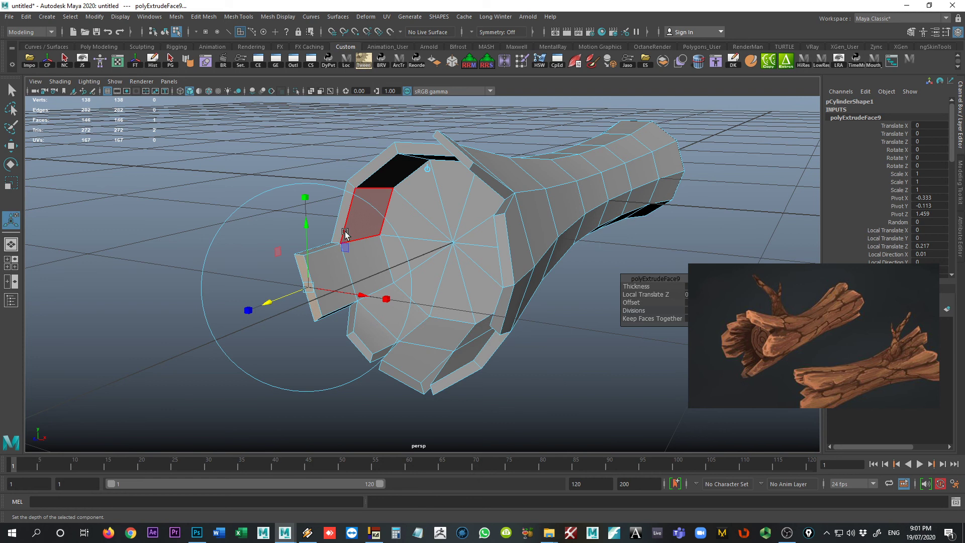
middle_click_drag(345, 235, 345, 267, "alt")
left_click_drag(322, 303, 326, 326, "alt")
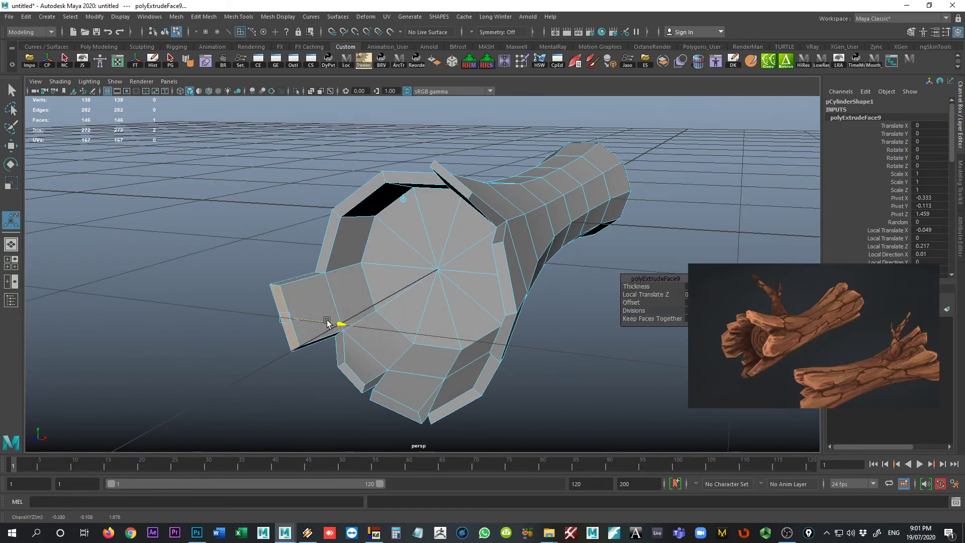
Extrude the rim face above the last side splinter forward about 0.2 and shift its end face outward
key("q")
left_click(353, 382)
left_click_drag(353, 382, 326, 345, "alt")
key("w")
right_click_drag(306, 312, 314, 288)
left_click(315, 304)
left_click_drag(315, 303, 292, 305, "alt")
key("ctrl+e")
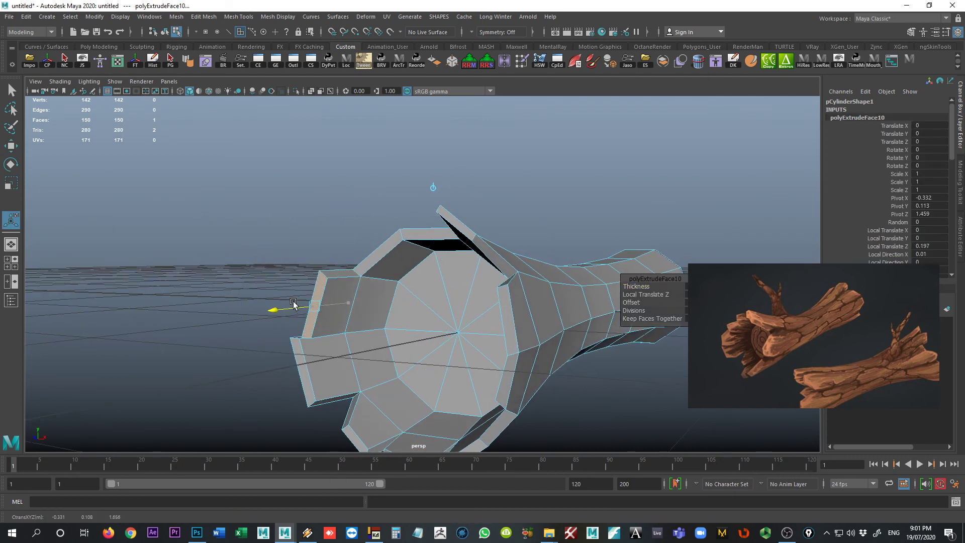
left_click_drag(316, 269, 317, 255)
left_click_drag(338, 300, 272, 322)
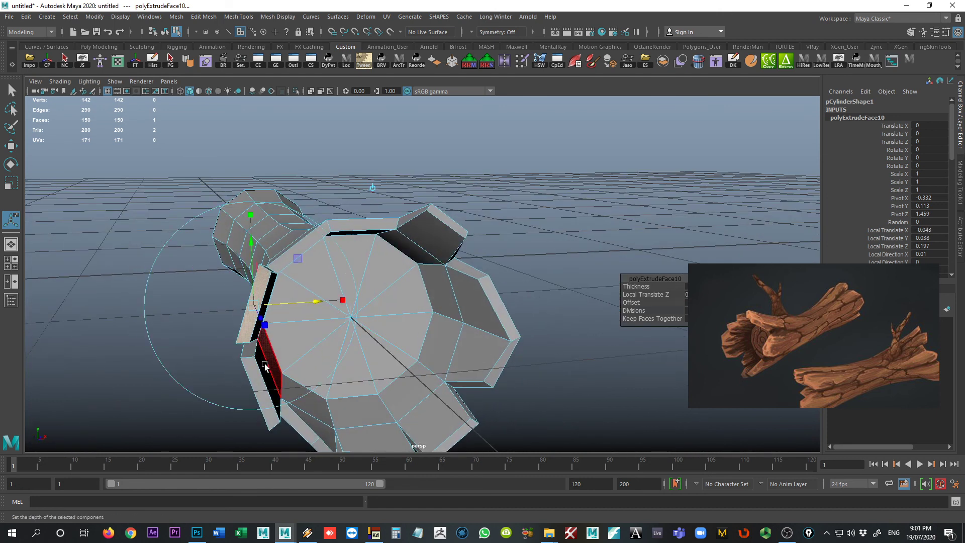
Move the end face of the lower side splinter outward from the log opening
left_click(259, 385)
key("w")
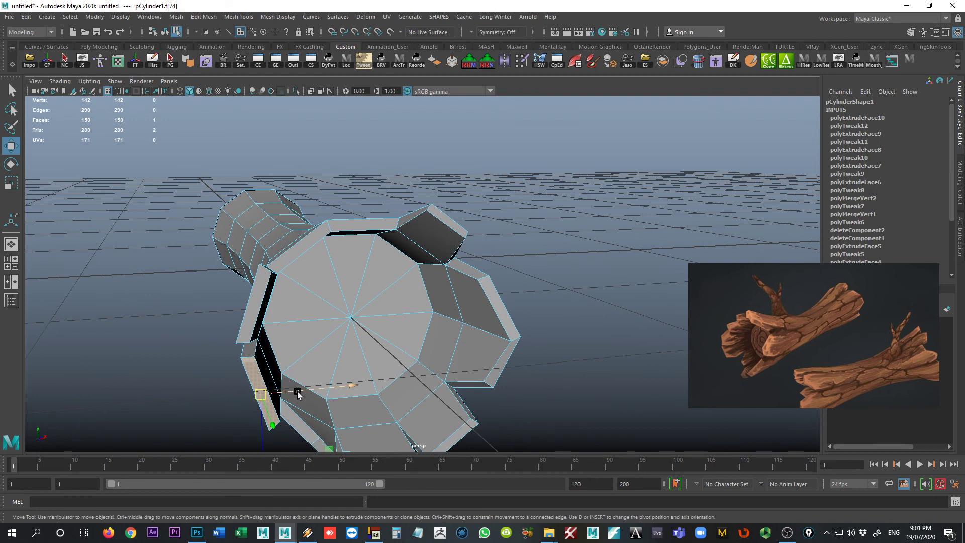
left_click_drag(294, 384, 274, 387)
Extrude the rim face above the upper side splinter and move its end face forward and outward
left_click(294, 253)
key("f")
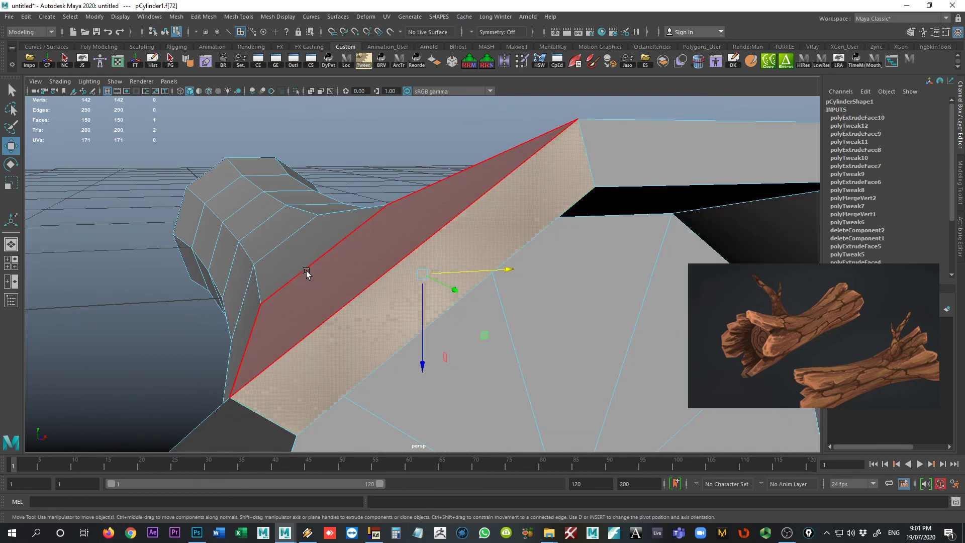
key("ctrl+e")
scroll(171, 328, "down", 3)
left_click_drag(170, 328, 300, 302, "alt")
key("w")
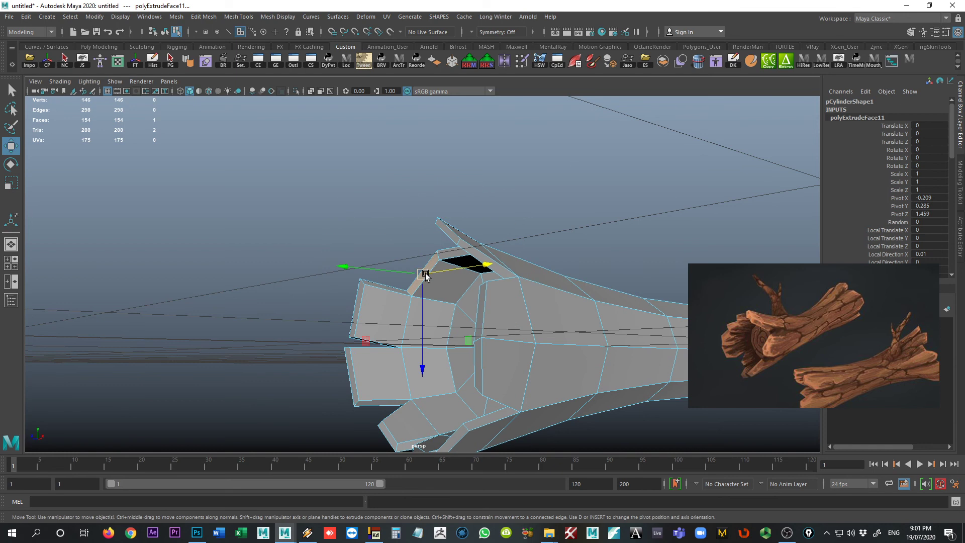
left_click_drag(426, 274, 492, 240)
key("e")
key("r")
Extrude the top rim face forward about 0.19 and raise its end face away from the opening
left_click(456, 258)
key("ctrl+e")
key("e")
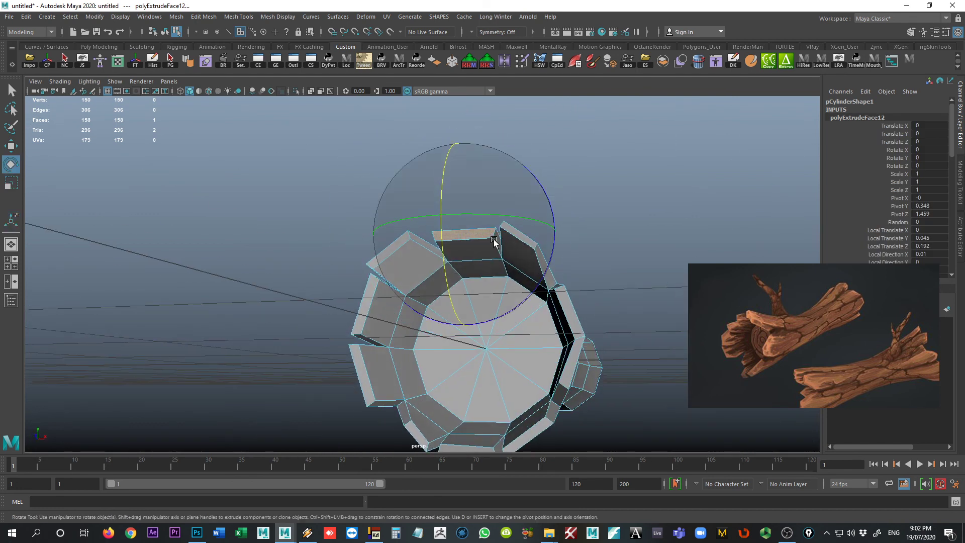
key("w")
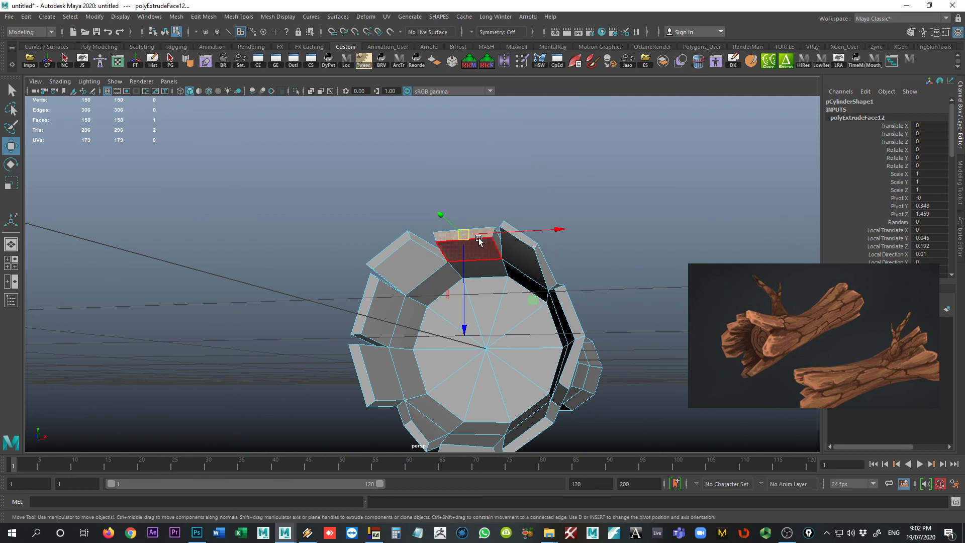
left_click_drag(465, 256, 464, 245)
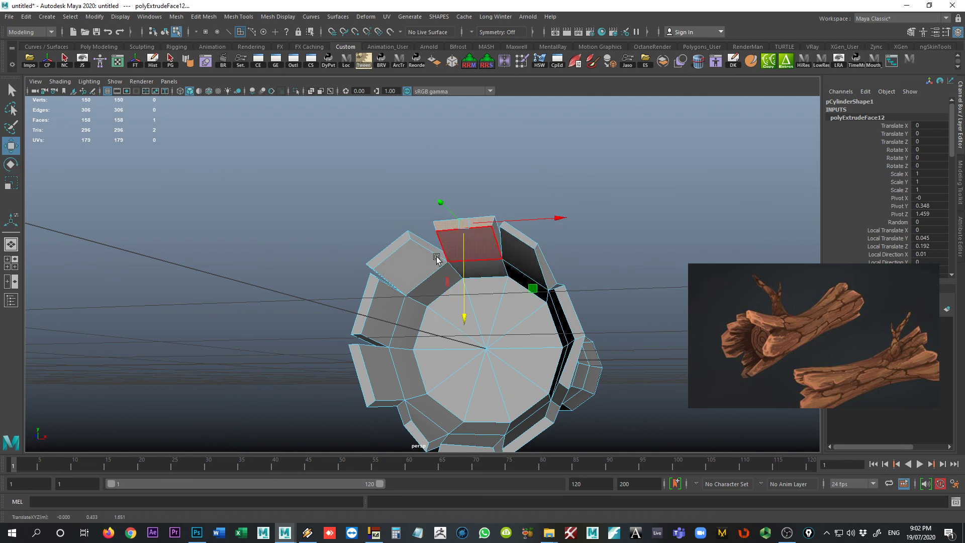
Select the end face of the splinter beside the top one and shift it toward the top splinter and slightly forward
left_click(404, 275)
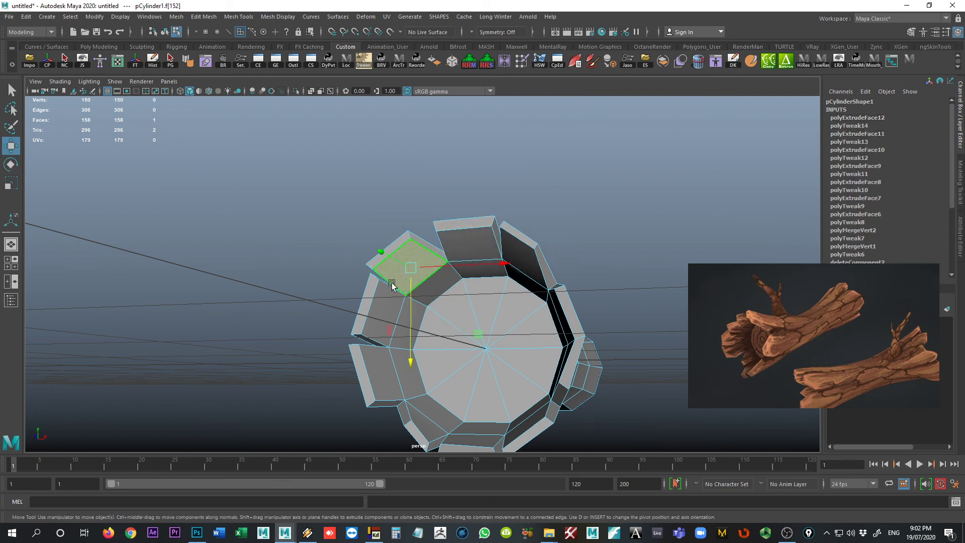
left_click(402, 243)
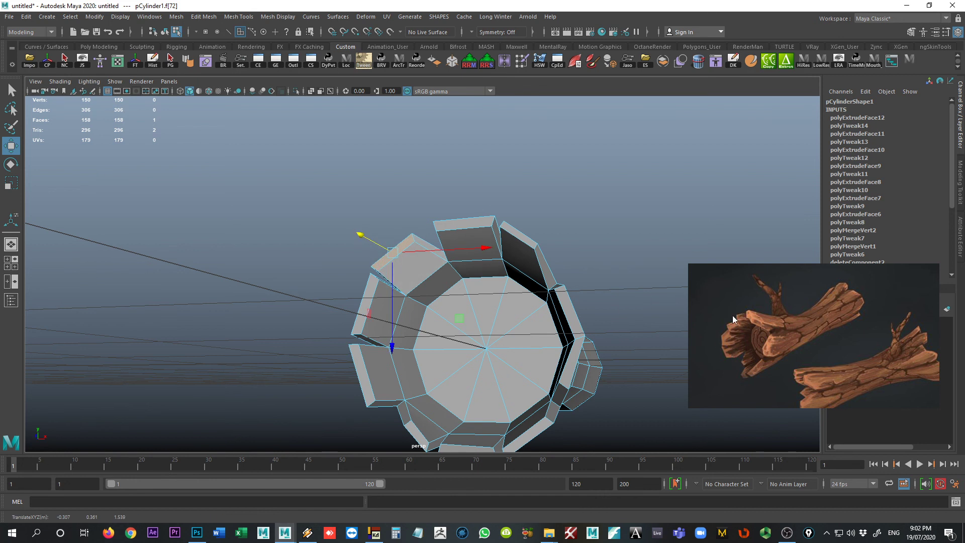
left_click_drag(685, 397, 404, 321, "alt")
middle_click_drag(404, 323, 400, 336)
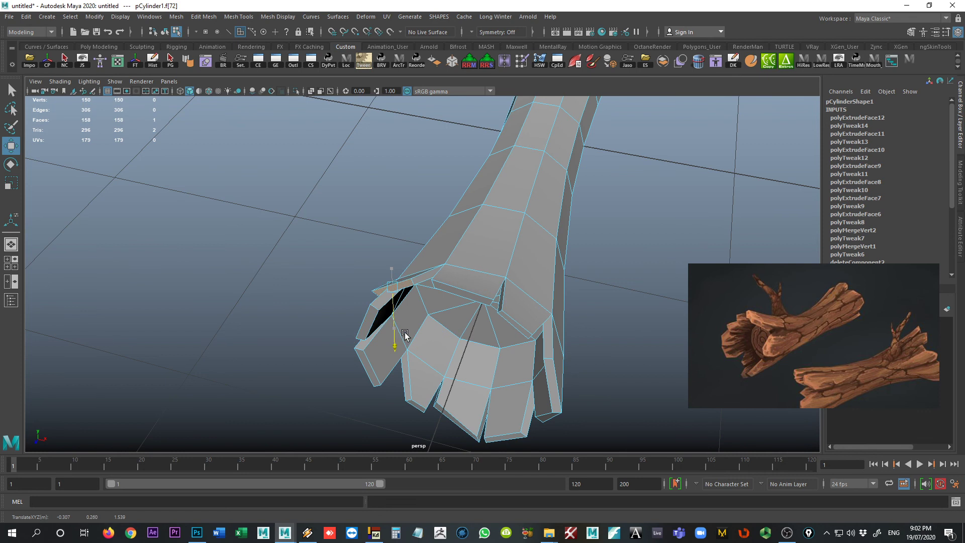
left_click_drag(405, 335, 464, 311, "alt")
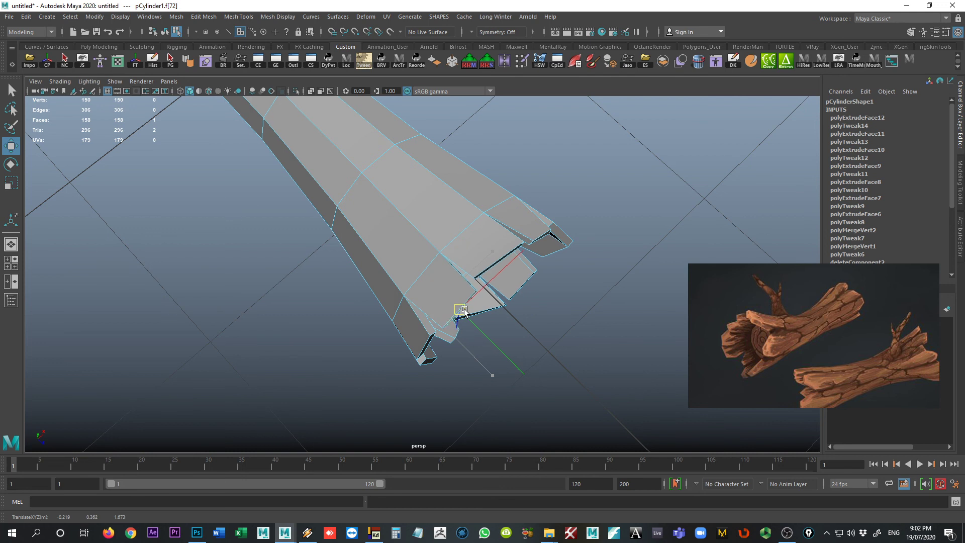
left_click_drag(503, 363, 436, 301, "alt")
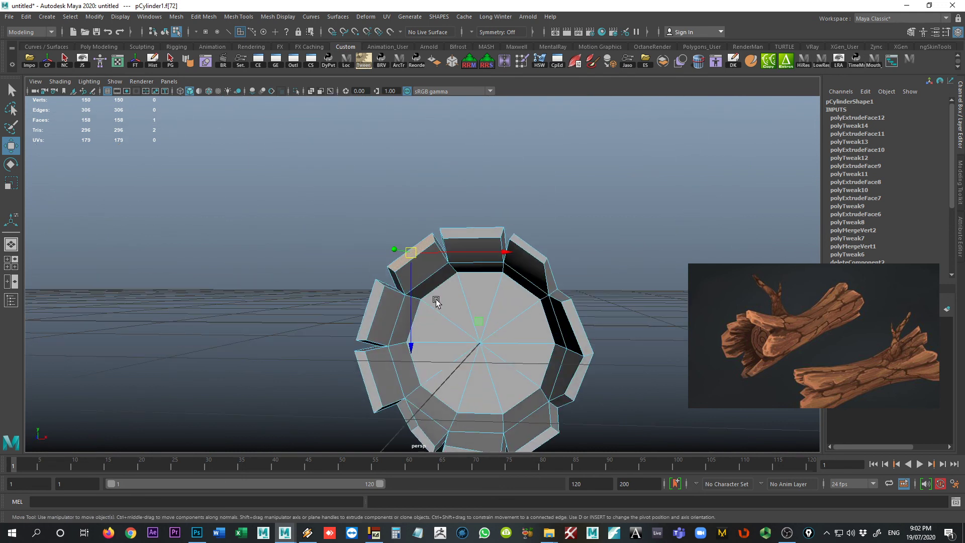
left_click_drag(421, 397, 398, 301, "alt")
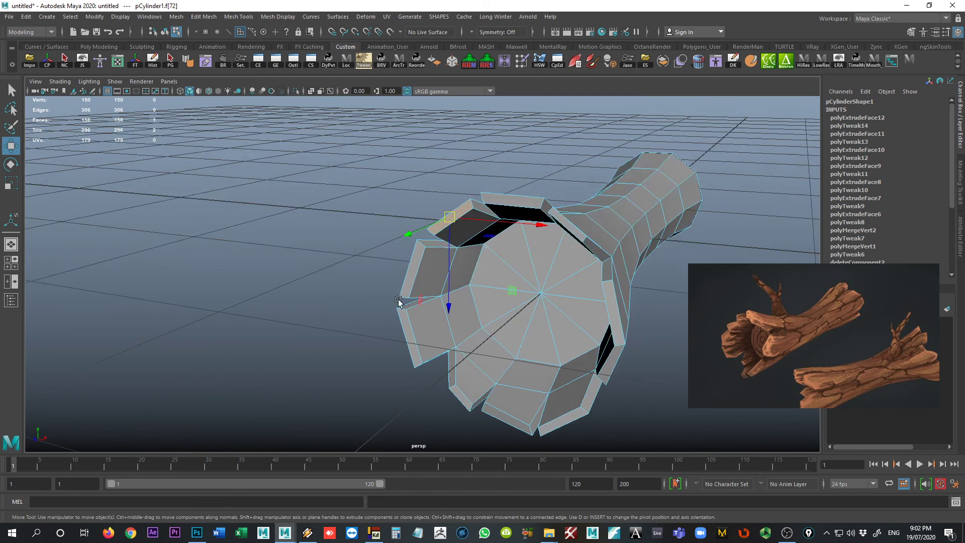
right_click_drag(399, 301, 644, 320, "alt")
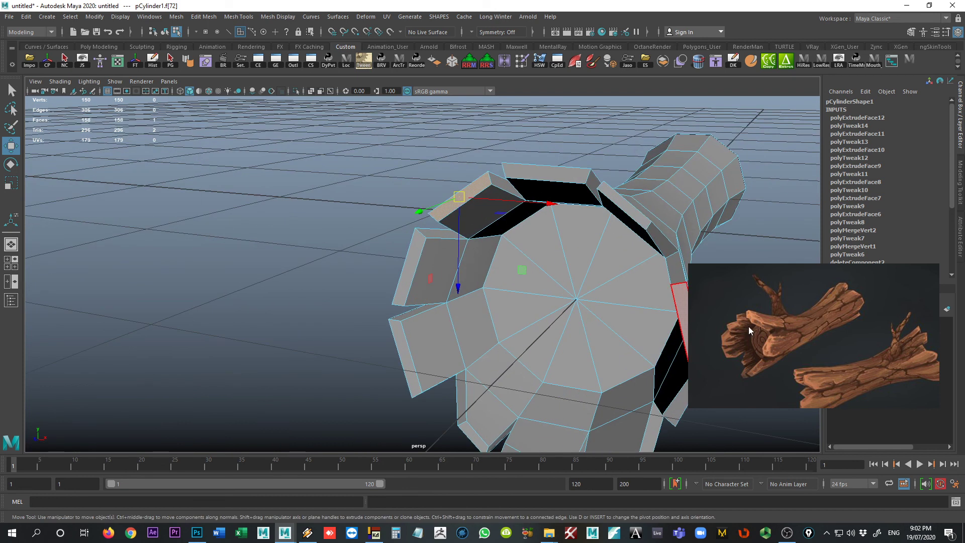
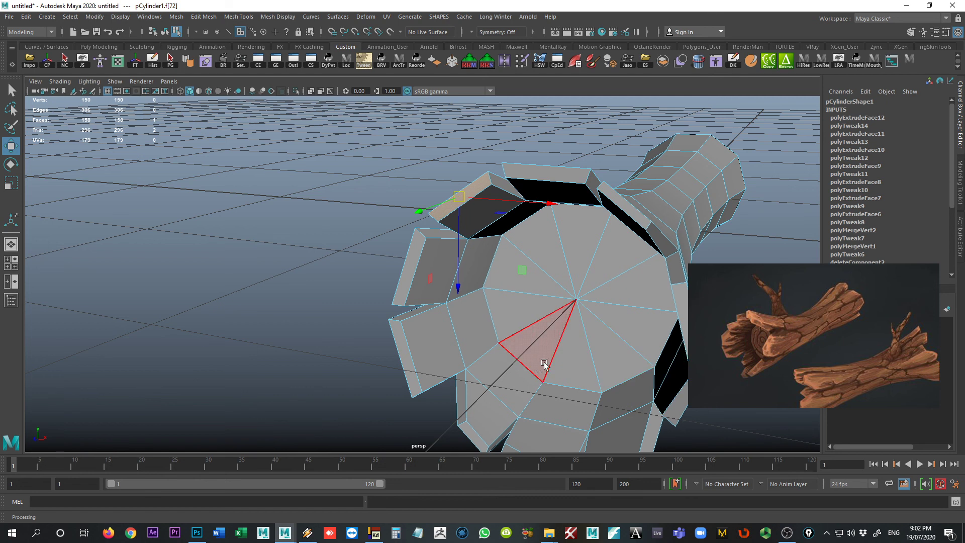
Try inserting a lengthwise edge loop through the splinter beside the top one
left_click_drag(543, 367, 452, 367, "alt")
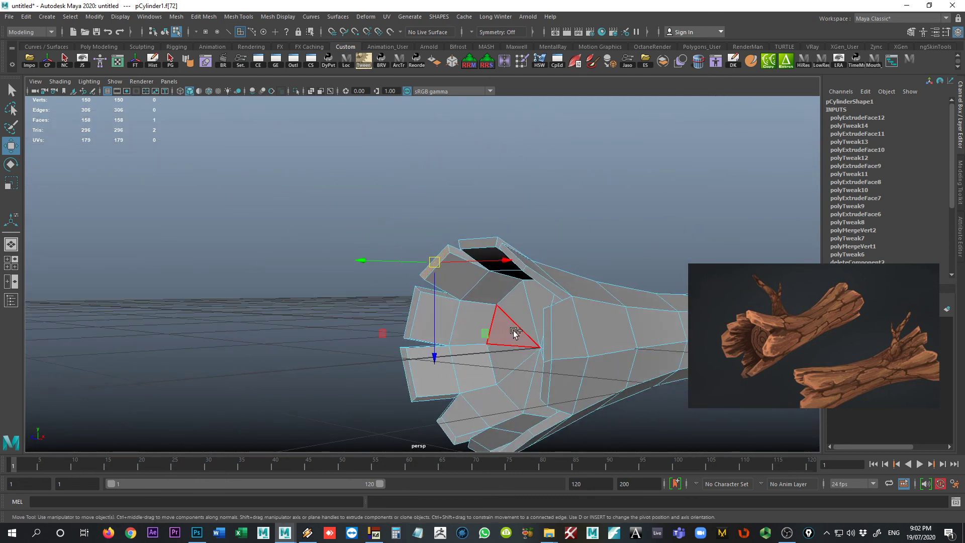
right_click_drag(511, 325, 482, 285)
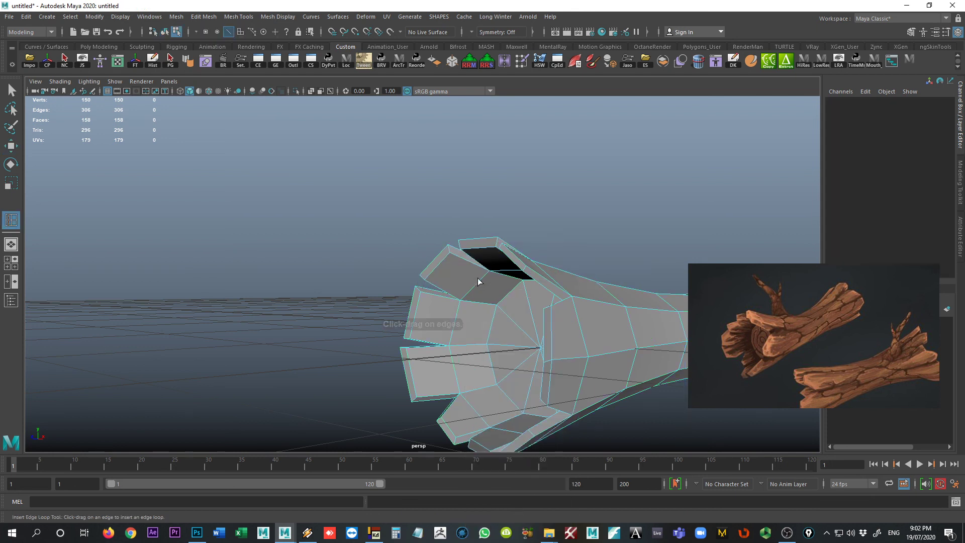
left_click_drag(435, 263, 441, 263)
key("w")
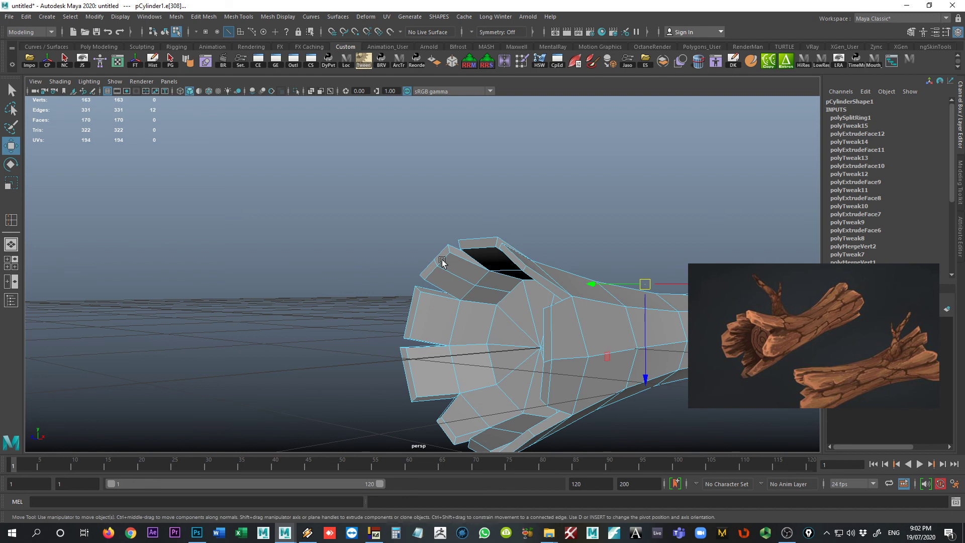
Select the two middle vertices at the splinter's tip and try shaping the tip into a point
right_click(442, 262)
right_click_drag(442, 263, 412, 254)
left_click_drag(420, 251, 470, 338)
left_click_drag(646, 357, 375, 256, "alt")
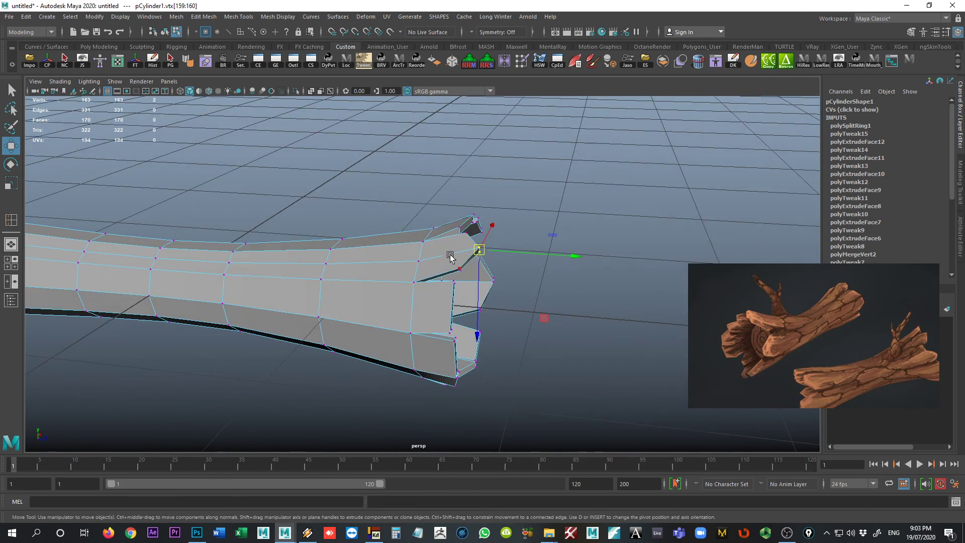
left_click_drag(270, 268, 619, 227, "alt")
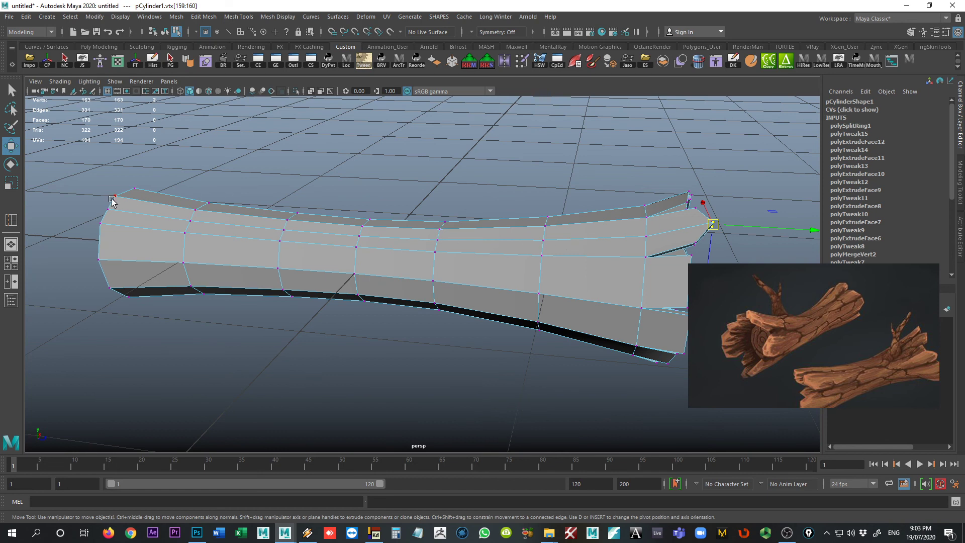
left_click_drag(165, 219, 338, 297, "alt")
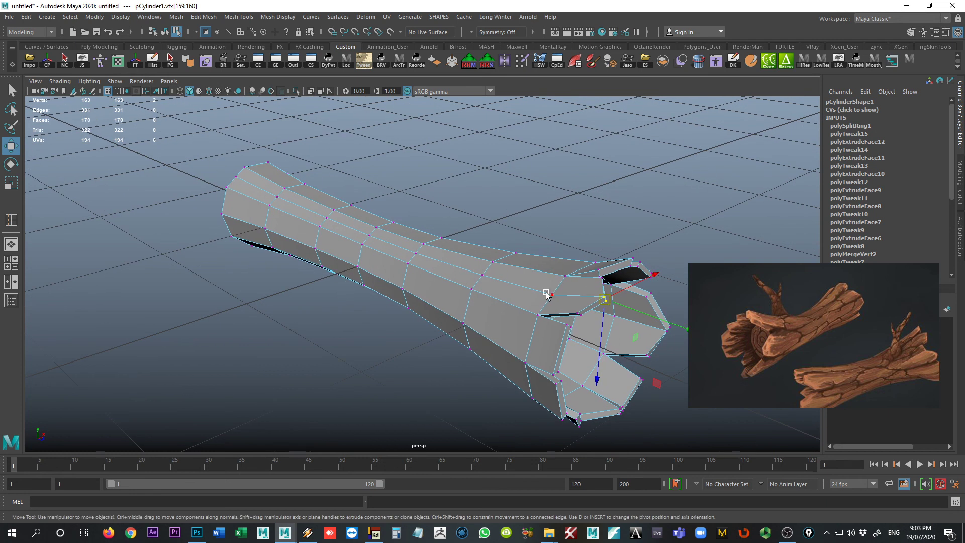
Undo the tip vertex edit and the lengthwise edge loop
middle_click_drag(570, 317, 462, 298, "alt")
key("ctrl+z")
key("ctrl+z")
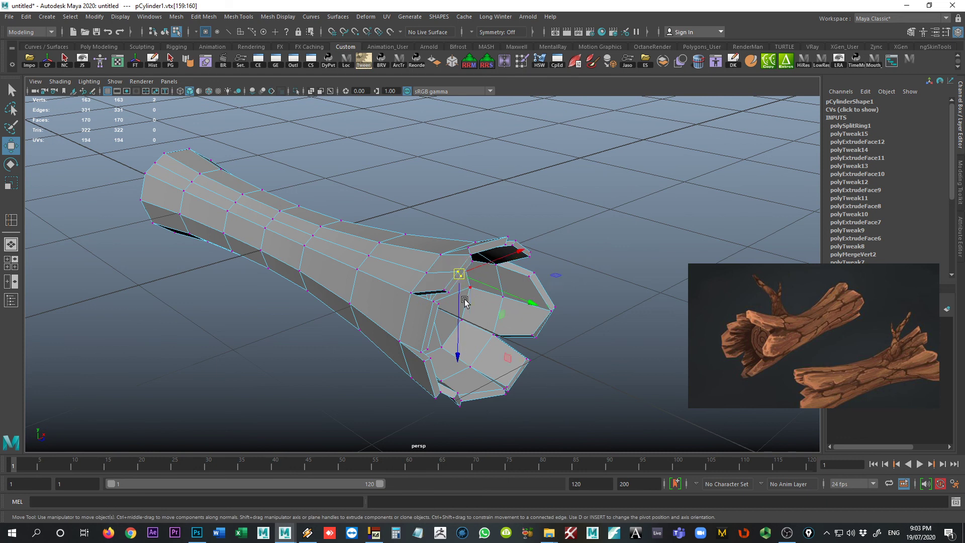
key("ctrl+z")
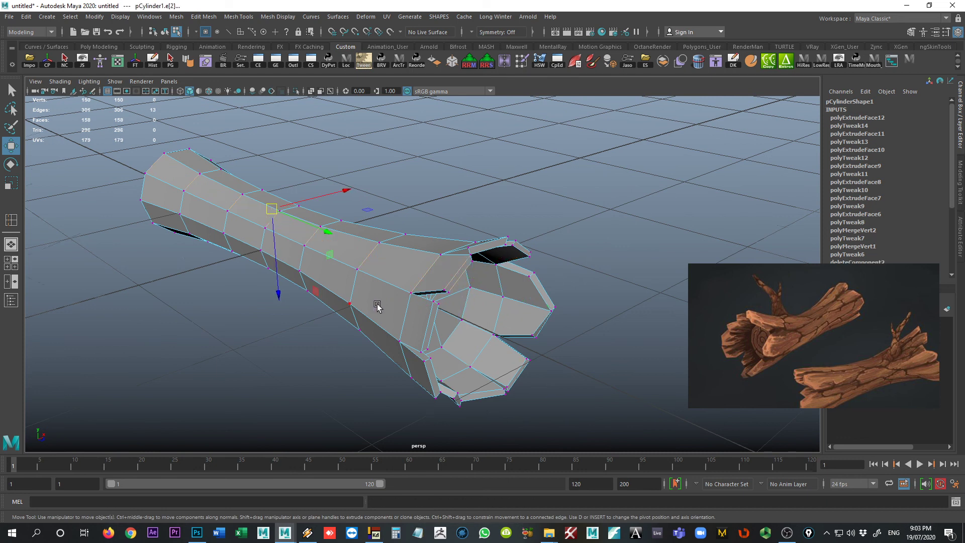
Insert an edge loop across the splinter beside the top one, close to its end face
left_click_drag(377, 305, 501, 292, "alt")
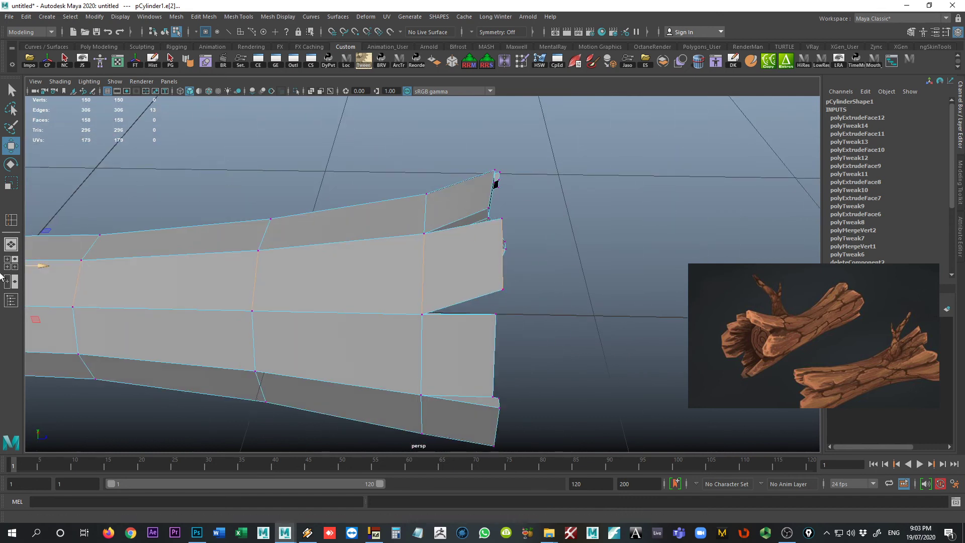
right_click_drag(442, 256, 417, 277)
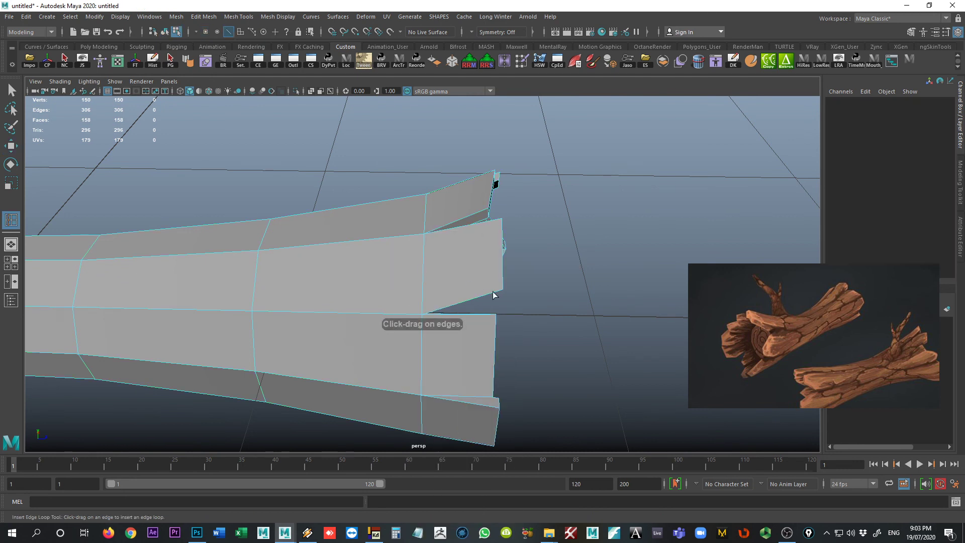
left_click_drag(493, 296, 487, 297)
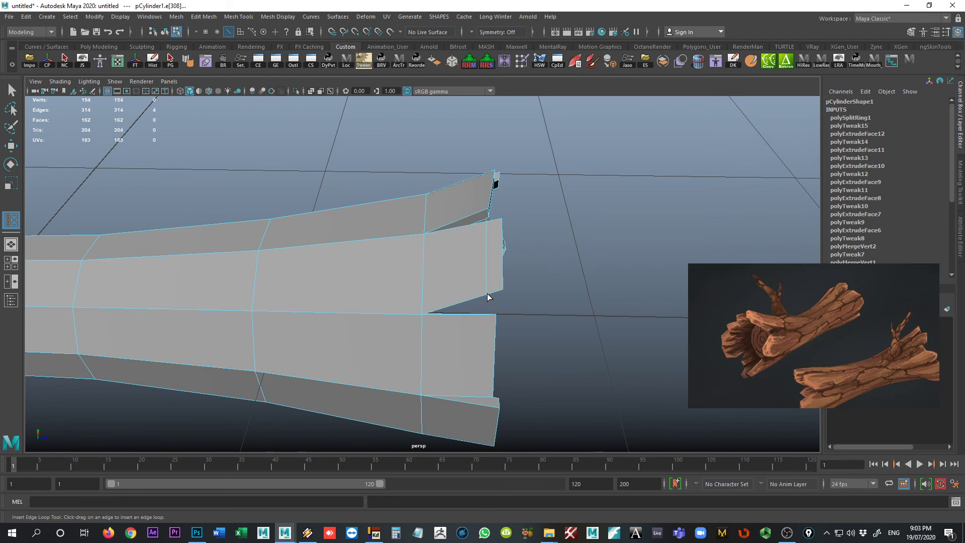
left_click_drag(543, 309, 472, 276, "alt")
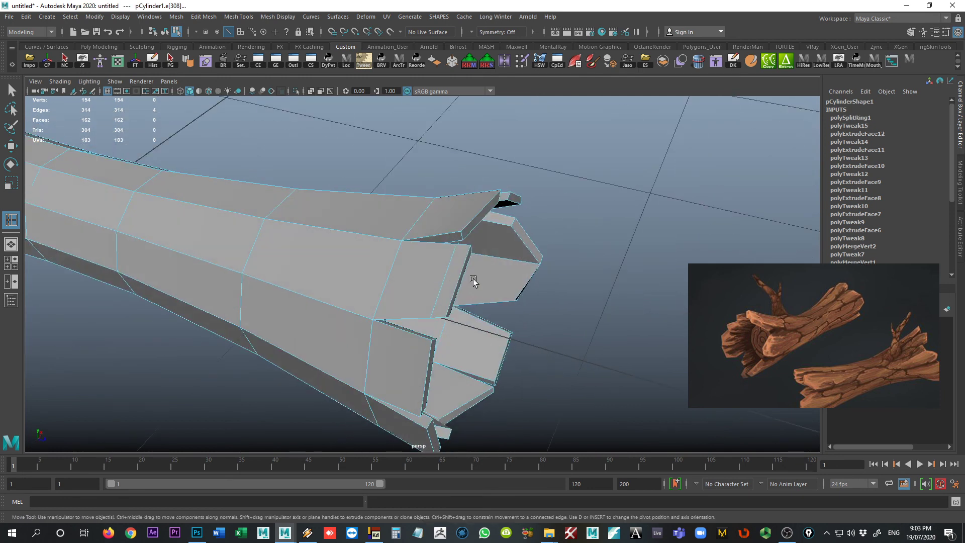
key("w")
Select that splinter's end face and move it forward from the new edge loop
right_click_drag(466, 256, 459, 281)
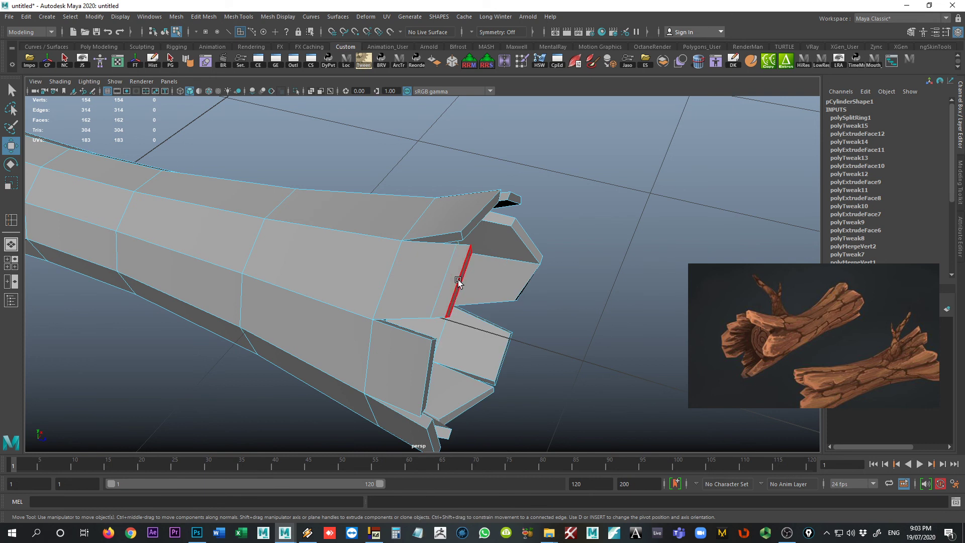
left_click(455, 280)
key("e")
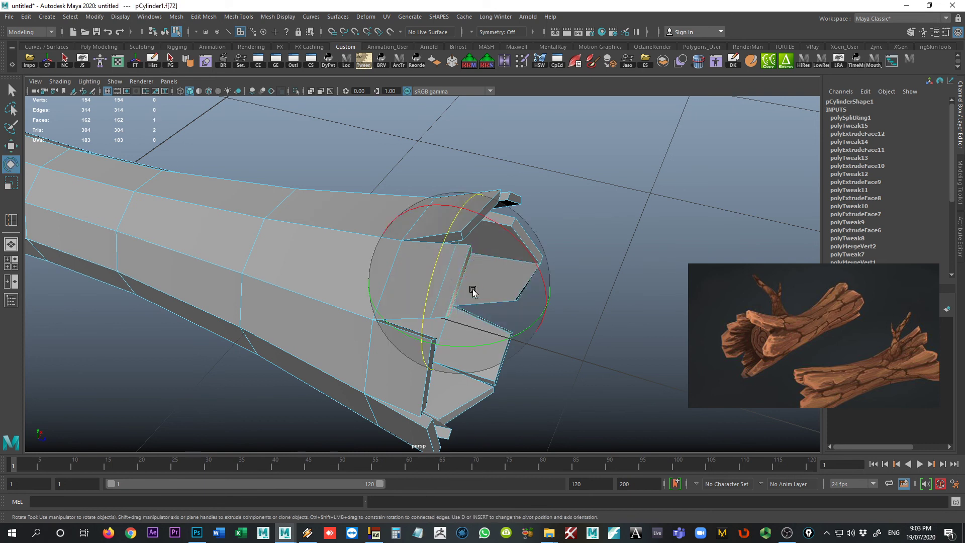
key("w")
left_click_drag(476, 290, 489, 287)
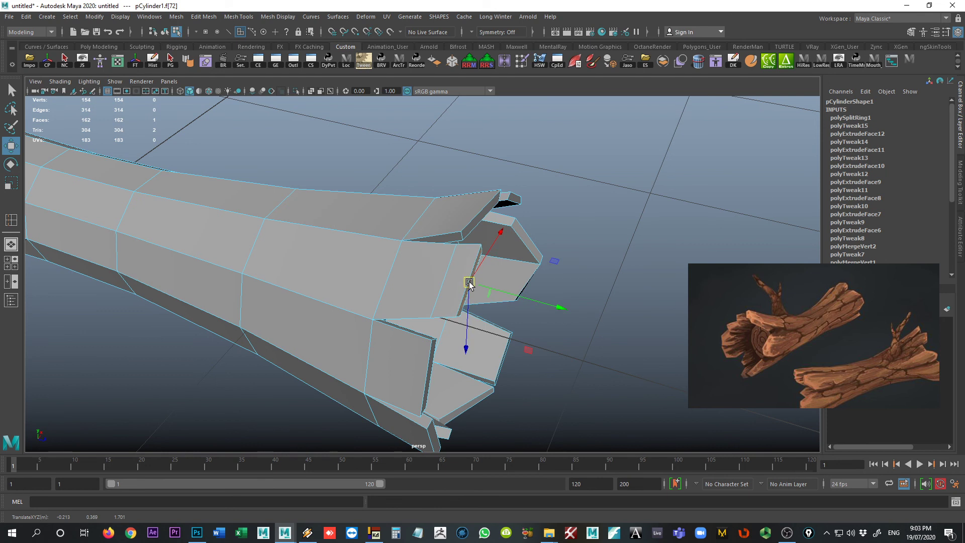
Scale the splinter's end face narrower so that the tip tapers
key("r")
left_click_drag(473, 286, 407, 301)
mouse_move(407, 301)
right_mouse_down("alt")
mouse_move(387, 295)
mouse_move(402, 295)
right_mouse_up("alt")
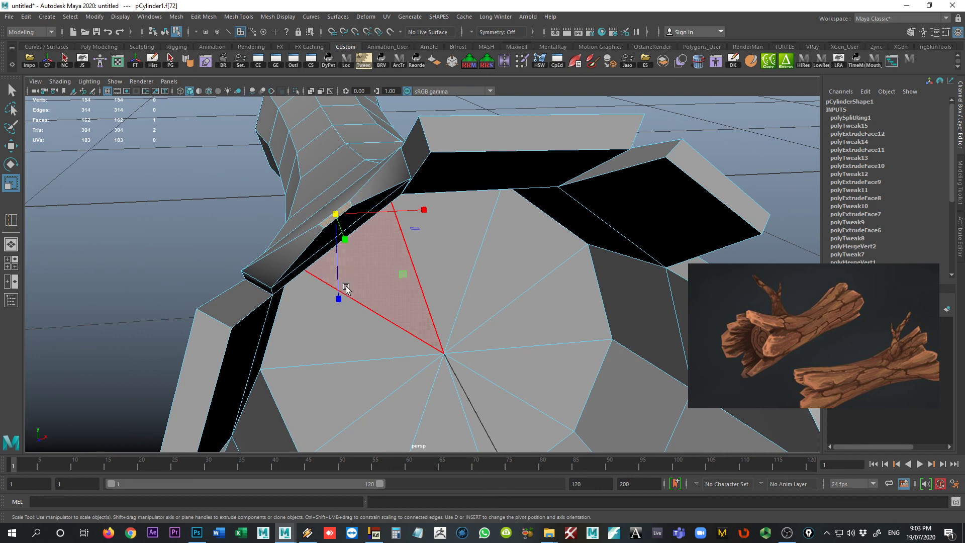
left_click_drag(341, 301, 351, 330)
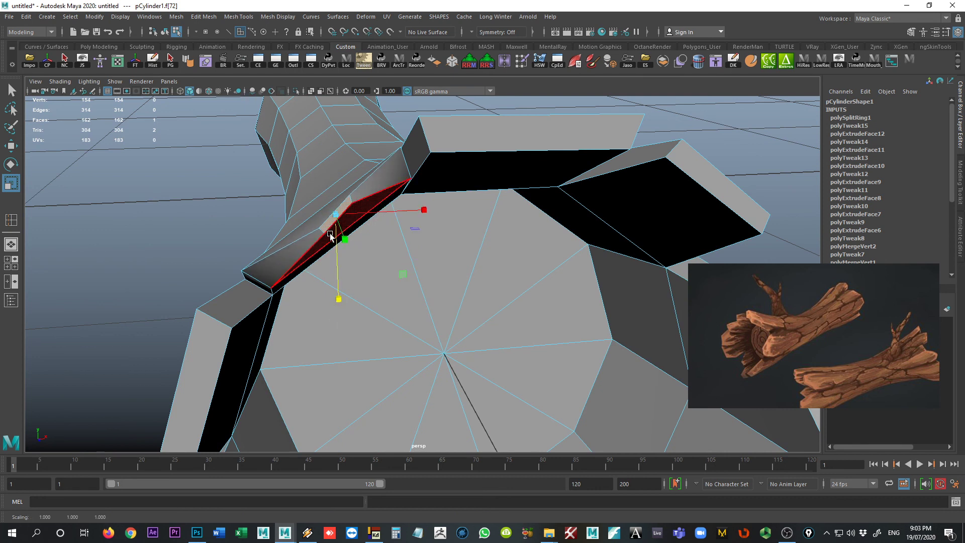
key("e")
mouse_move(401, 170)
left_mouse_down()
mouse_move(416, 180)
mouse_move(370, 137)
mouse_move(359, 212)
left_mouse_up()
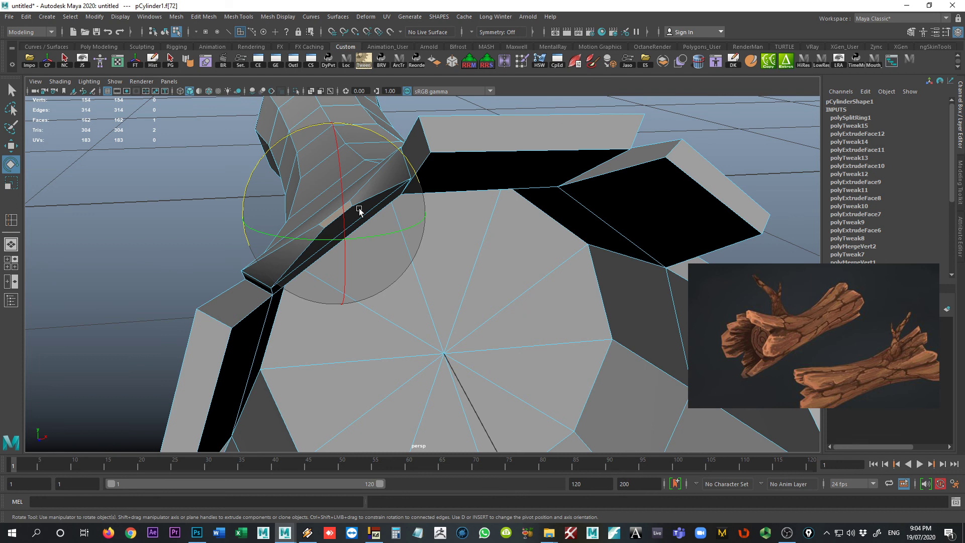
Select the two outer vertices of the tapered tip and adjust their position to shape its thickness
key("q")
mouse_move(342, 210)
right_mouse_down()
mouse_move(324, 212)
mouse_move(329, 221)
right_mouse_up()
left_click(329, 221)
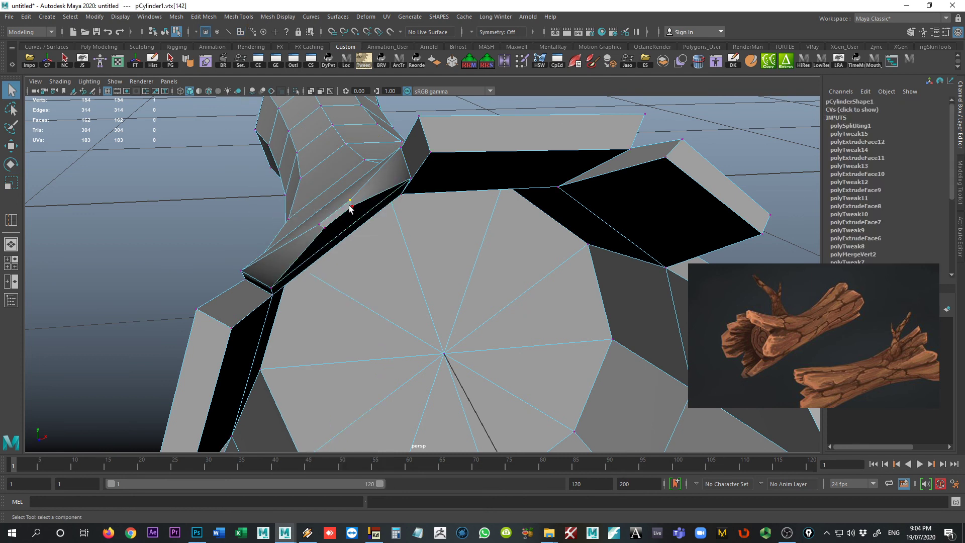
key("w")
left_click(320, 227, "shift")
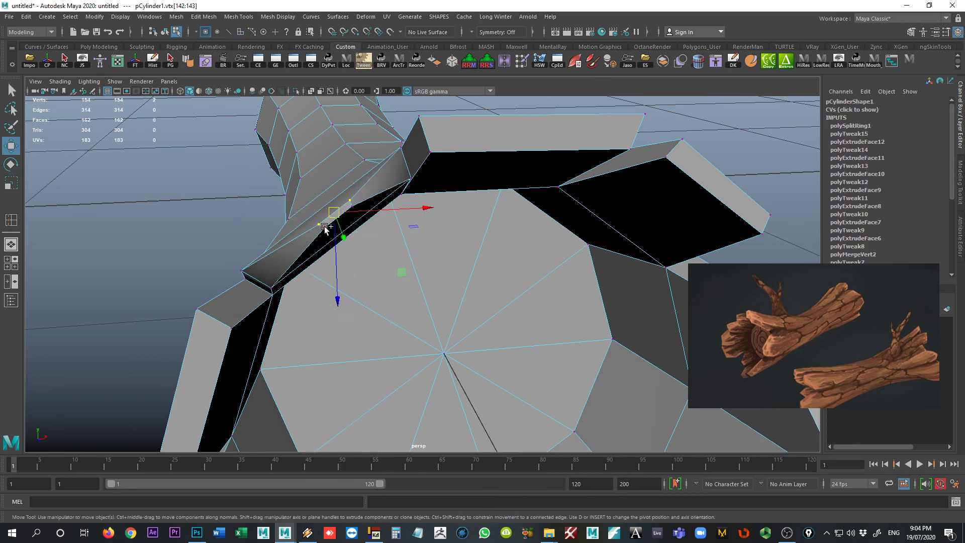
left_click_drag(336, 246, 579, 397, "alt")
middle_click_drag(579, 396, 568, 290, "alt")
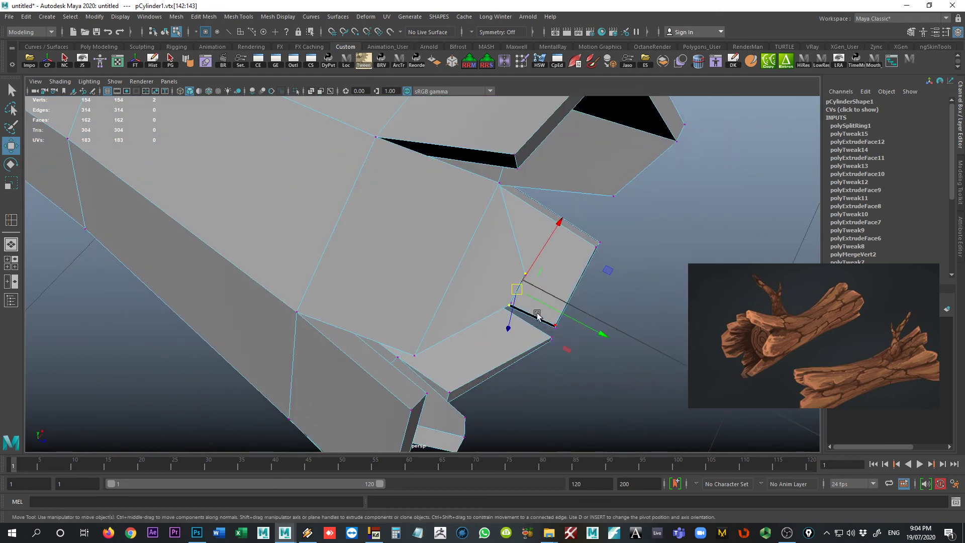
mouse_move(542, 307)
left_mouse_down()
mouse_move(549, 311)
mouse_move(509, 310)
mouse_move(396, 184)
mouse_move(387, 196)
left_mouse_up()
mouse_move(391, 161)
left_mouse_down()
mouse_move(379, 165)
mouse_move(388, 160)
left_mouse_up()
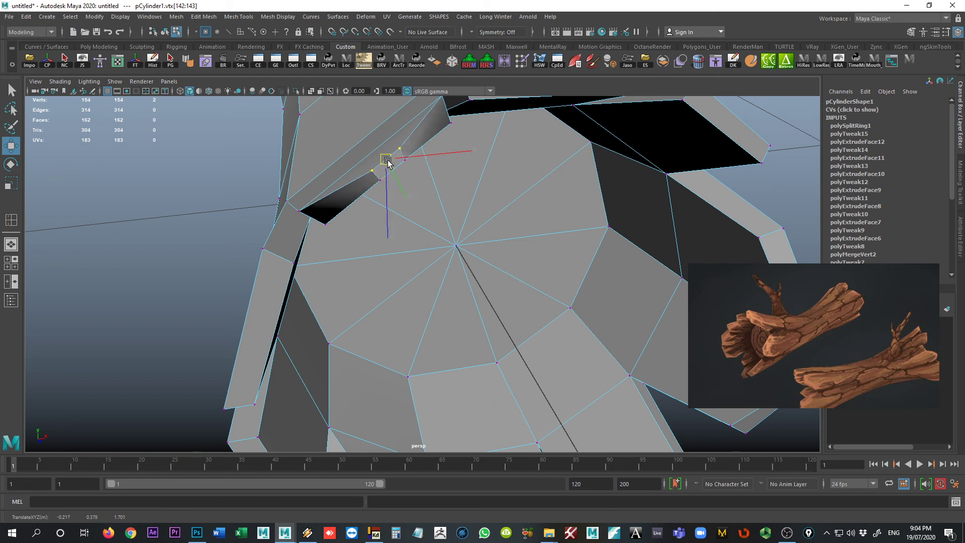
Select the tapered splinter's end face again and scale it down to a sharper point
key("q")
right_click_drag(396, 164, 396, 195)
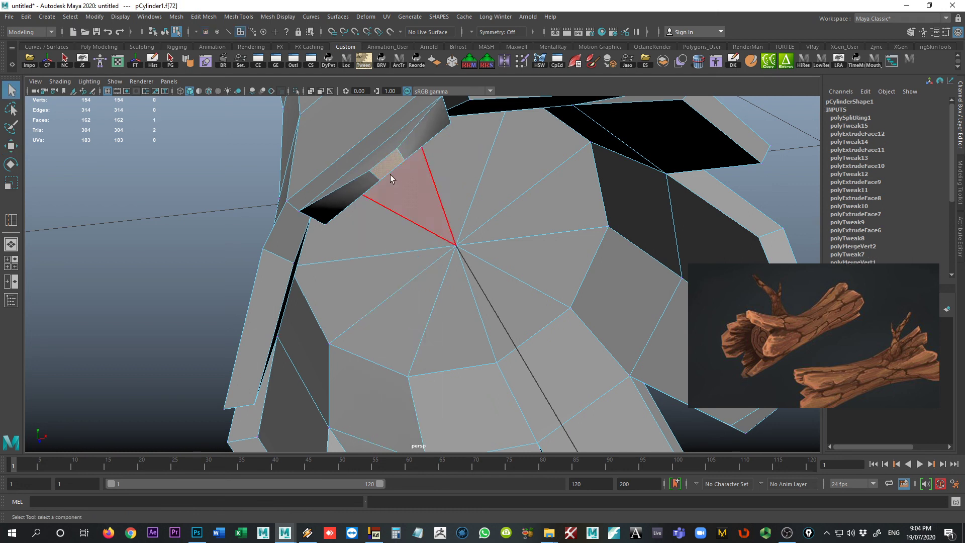
left_click(387, 162)
key("r")
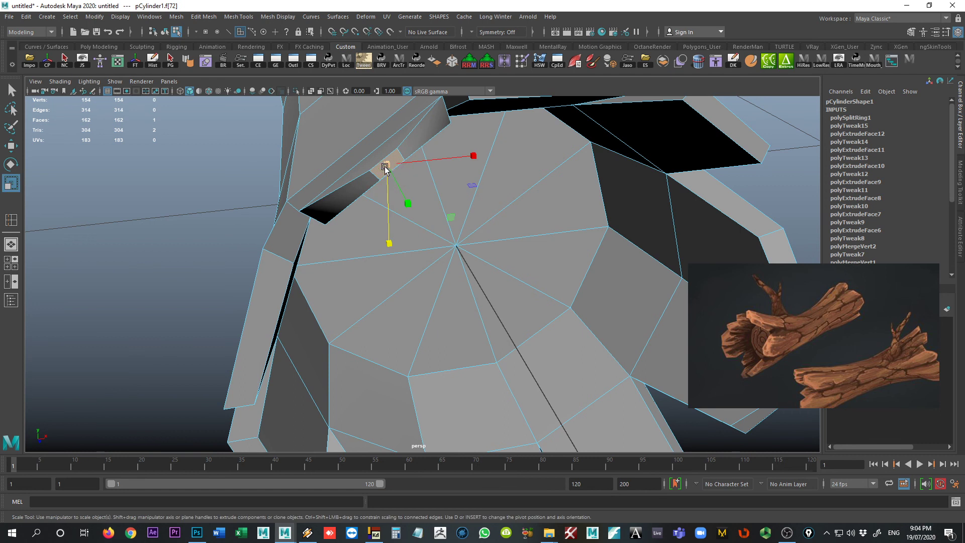
left_click_drag(388, 161, 588, 215)
left_click(635, 237)
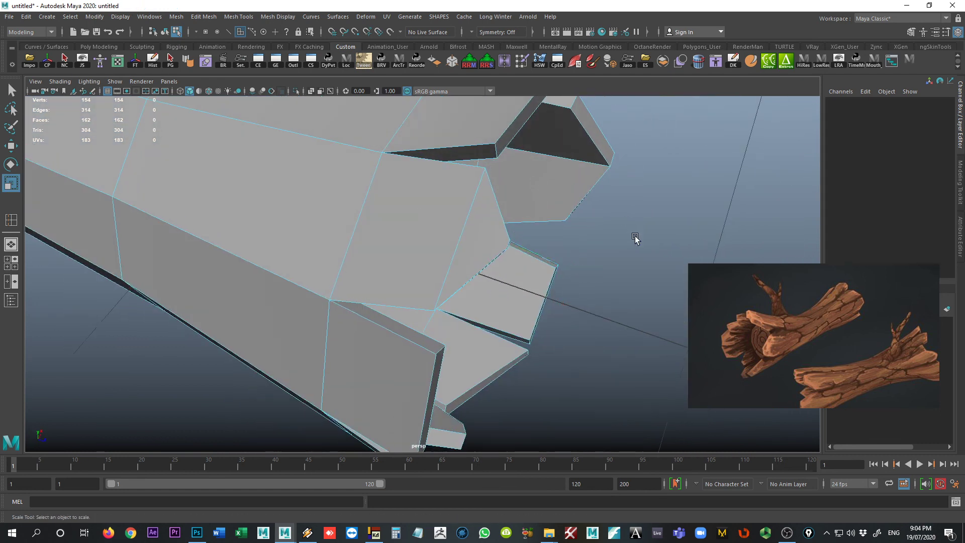
left_click_drag(635, 237, 323, 229, "alt")
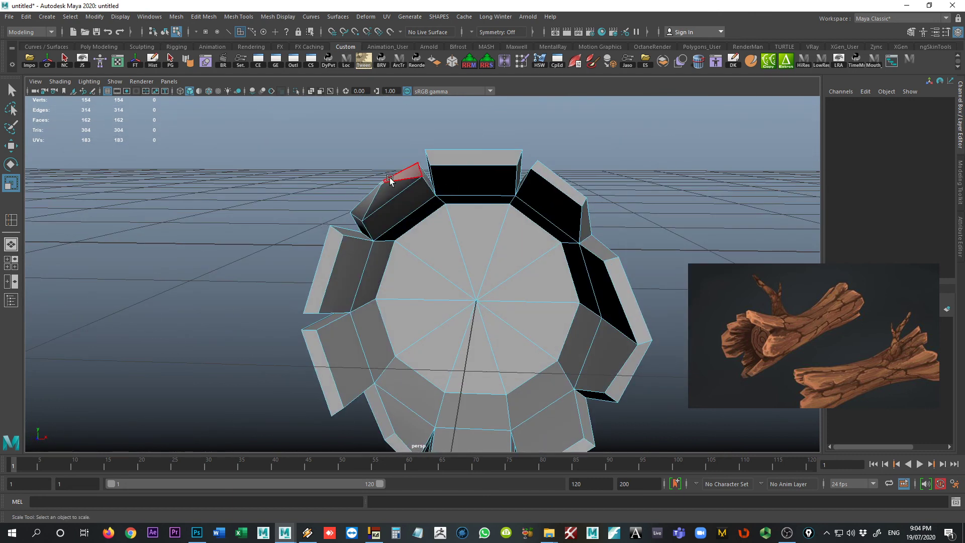
left_click_drag(475, 234, 421, 250, "alt")
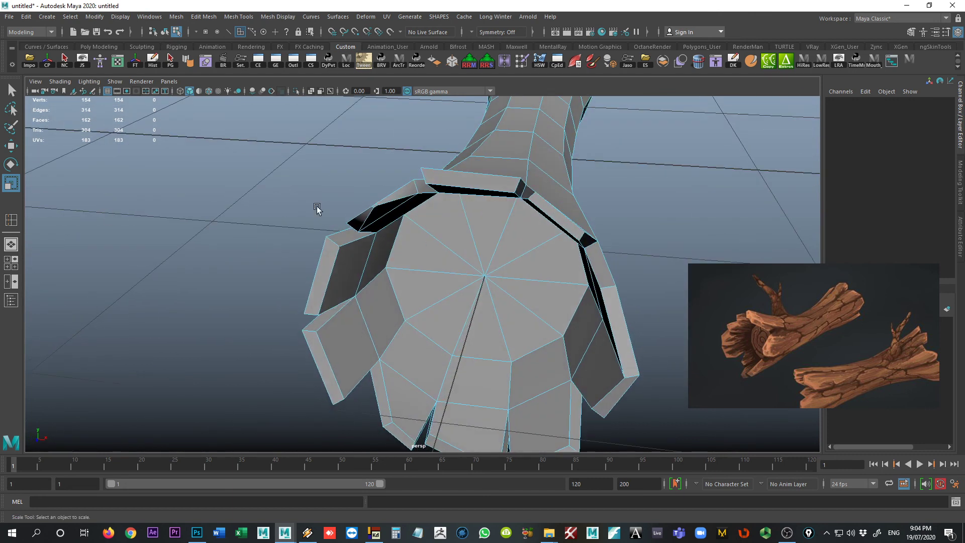
Insert an edge loop just behind the blunt ends of the two neighbouring square-tipped splinters on the log's side
left_click_drag(367, 210, 446, 215, "alt")
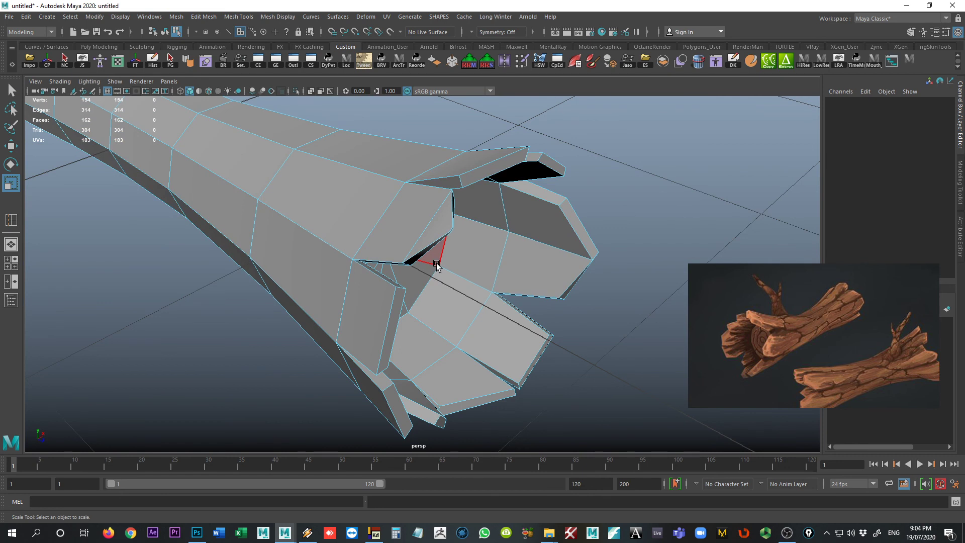
left_click_drag(436, 265, 347, 276, "alt")
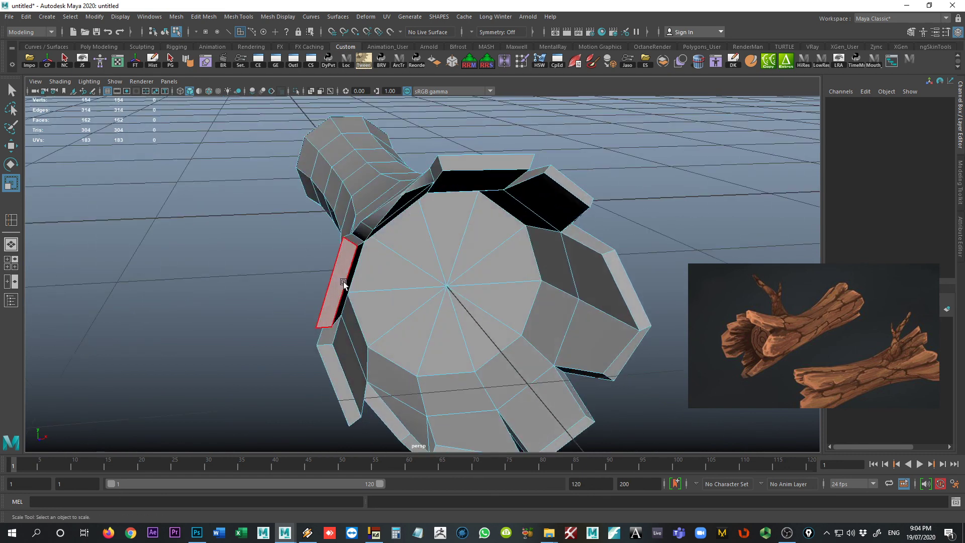
left_click(342, 282)
key("g")
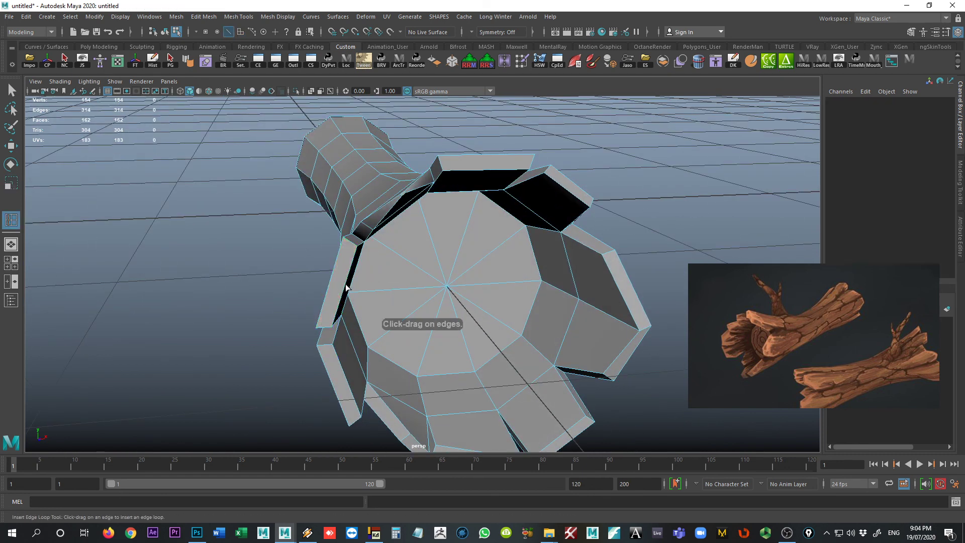
left_click_drag(336, 290, 457, 260, "alt")
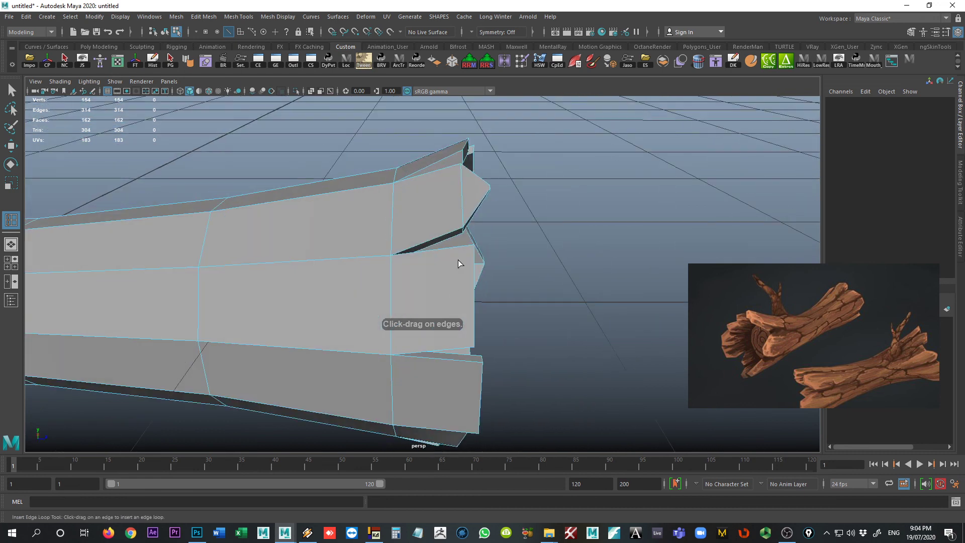
left_click(463, 249)
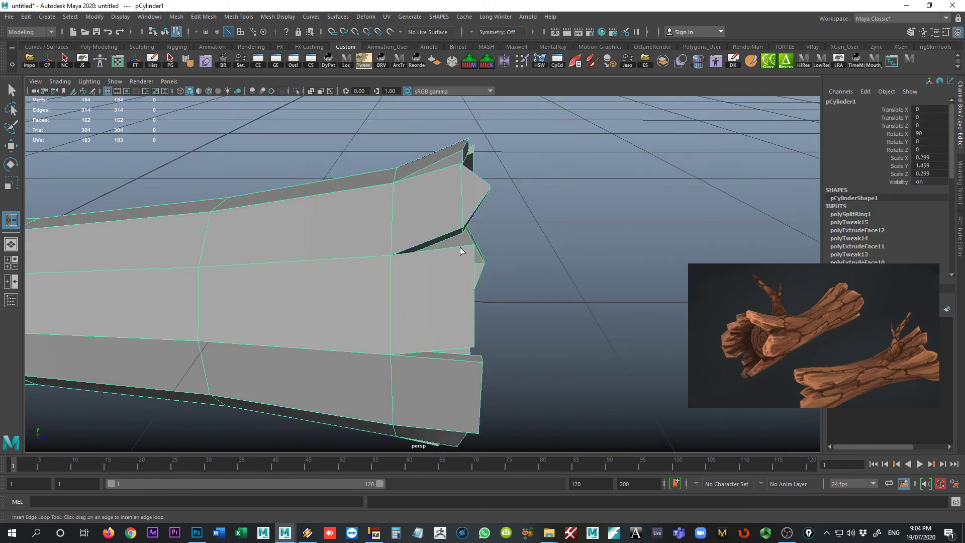
left_click_drag(466, 366, 471, 362)
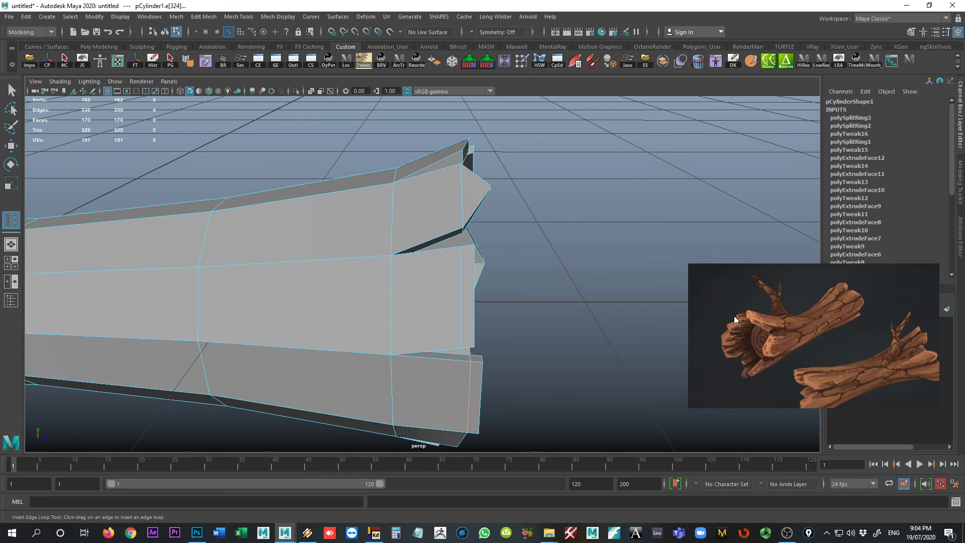
Move the end faces of those two splinters forward, away from their new edge loops
left_click_drag(432, 315, 378, 297, "alt")
key("w")
right_click_drag(398, 256, 398, 281)
left_click(397, 279)
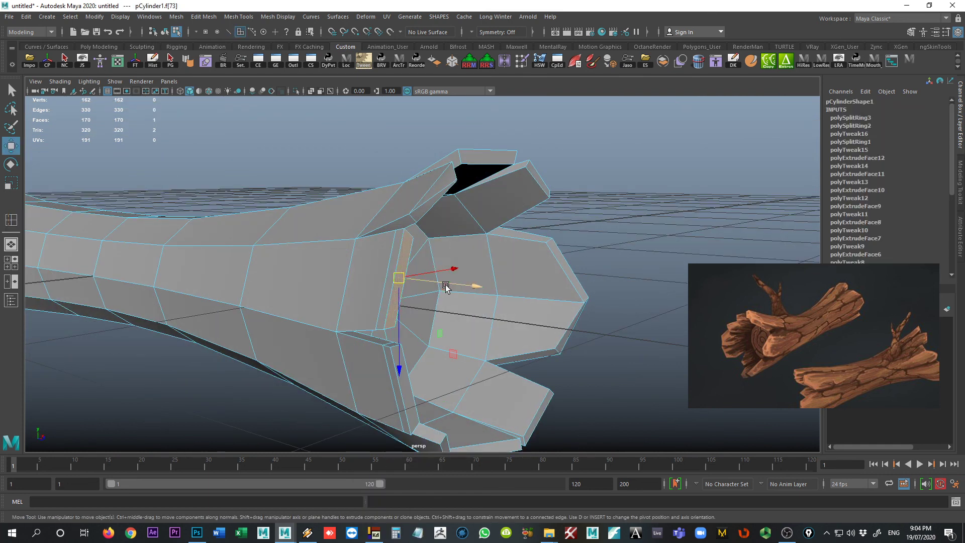
left_click(404, 378)
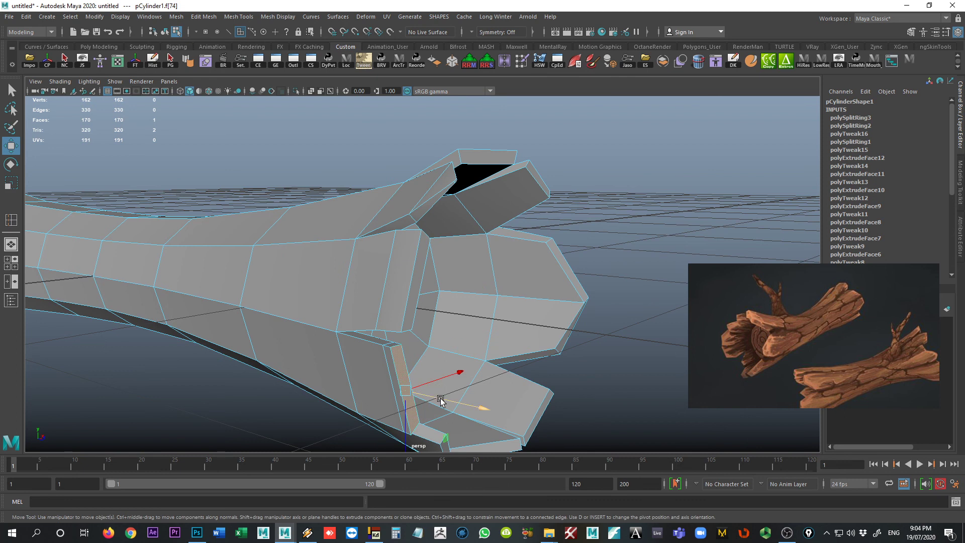
Scale down the end face of each of the two splinters so that both tips taper
left_click(419, 286)
key("r")
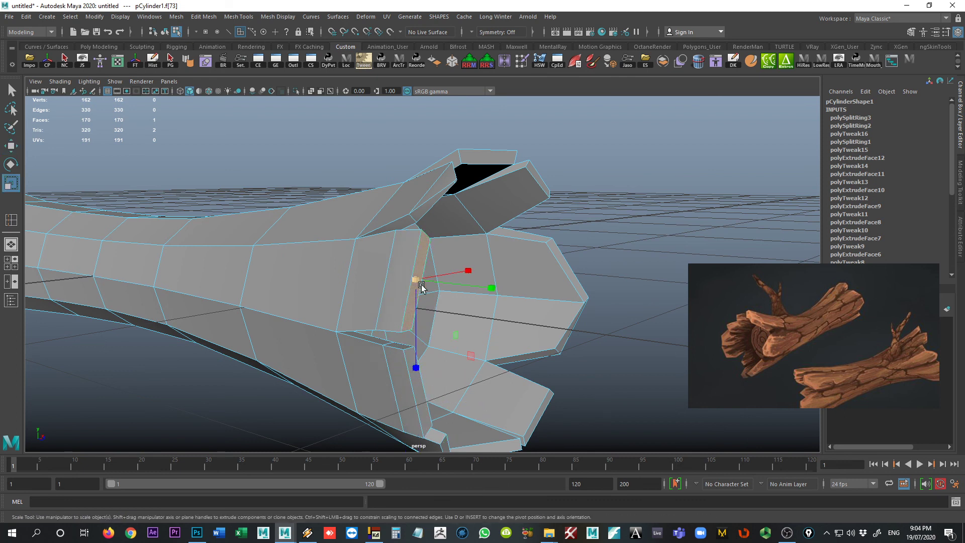
left_click_drag(421, 286, 377, 291)
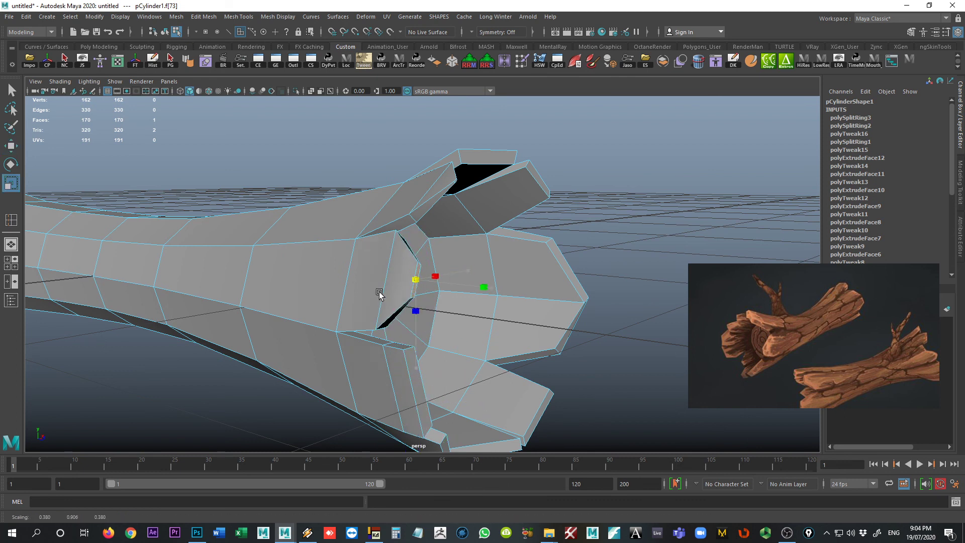
left_click(424, 399)
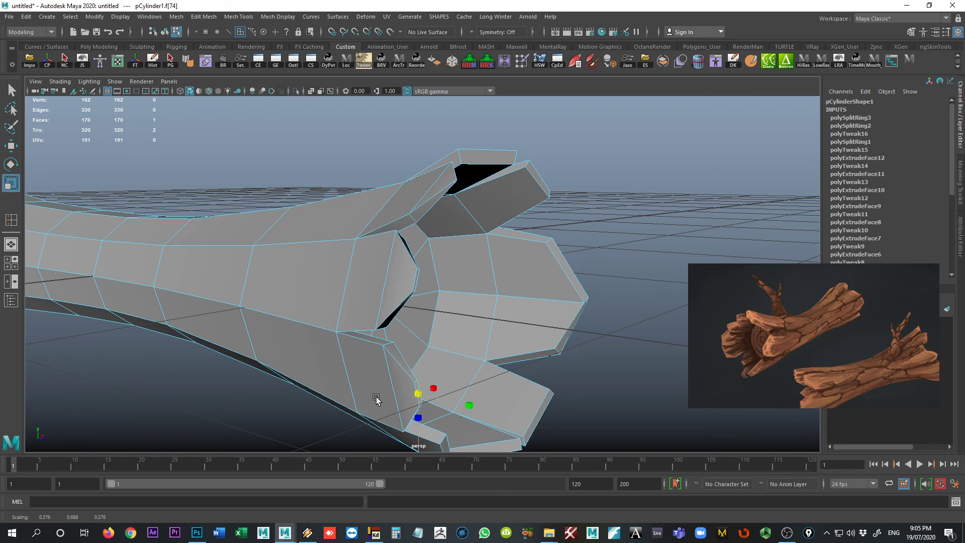
Move the tapered end faces of both splinters slightly further forward along the log's length
key("w")
left_click(428, 300)
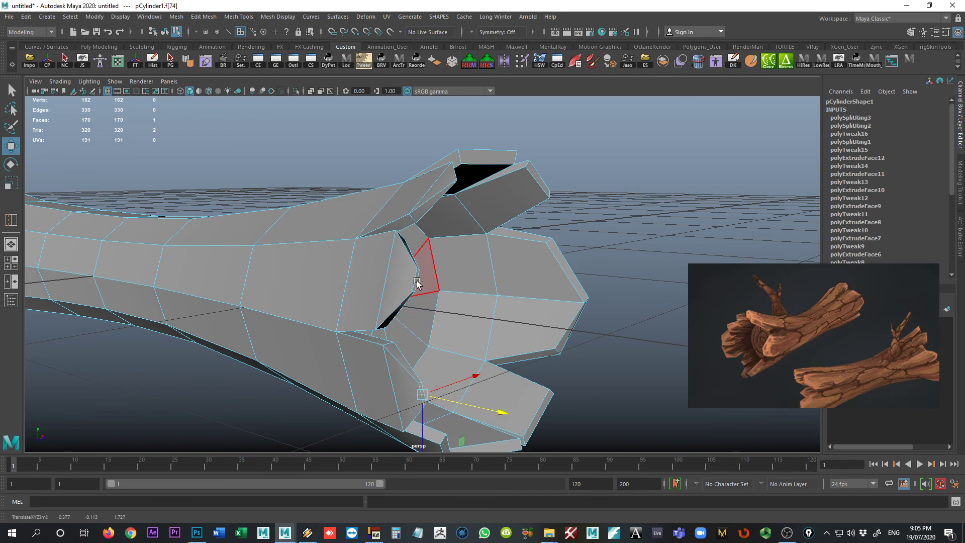
left_click(421, 276)
left_click(519, 333)
left_click_drag(519, 333, 449, 331, "alt")
right_click_drag(449, 332, 663, 344, "alt")
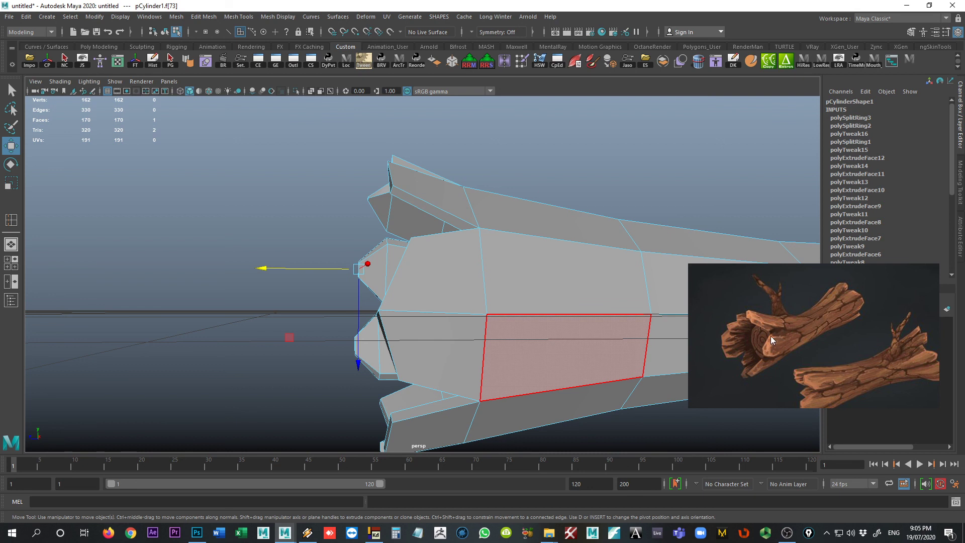
left_click_drag(388, 308, 406, 325, "alt")
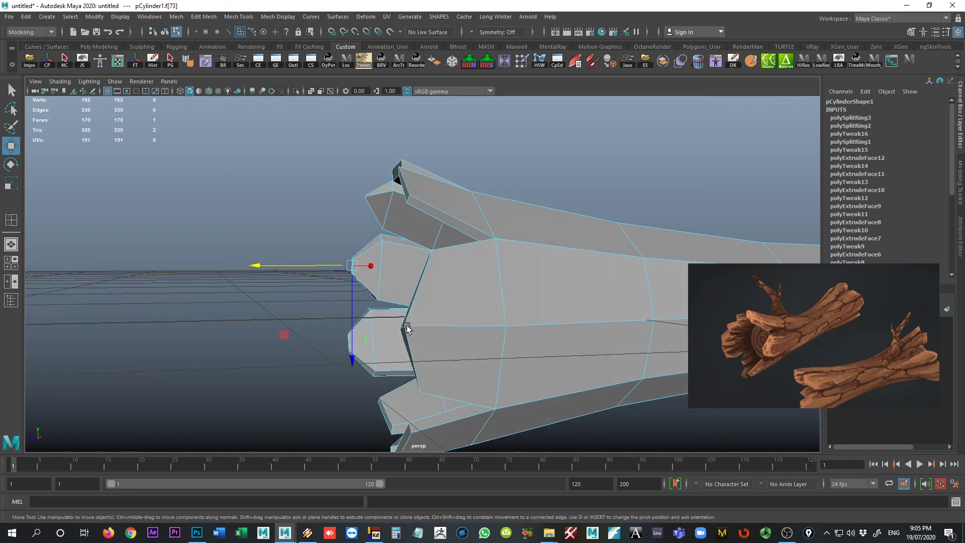
Select the two vertices at one outer corner of the joined splinter pair and move them inward to slant its edge
right_click_drag(410, 275, 374, 255)
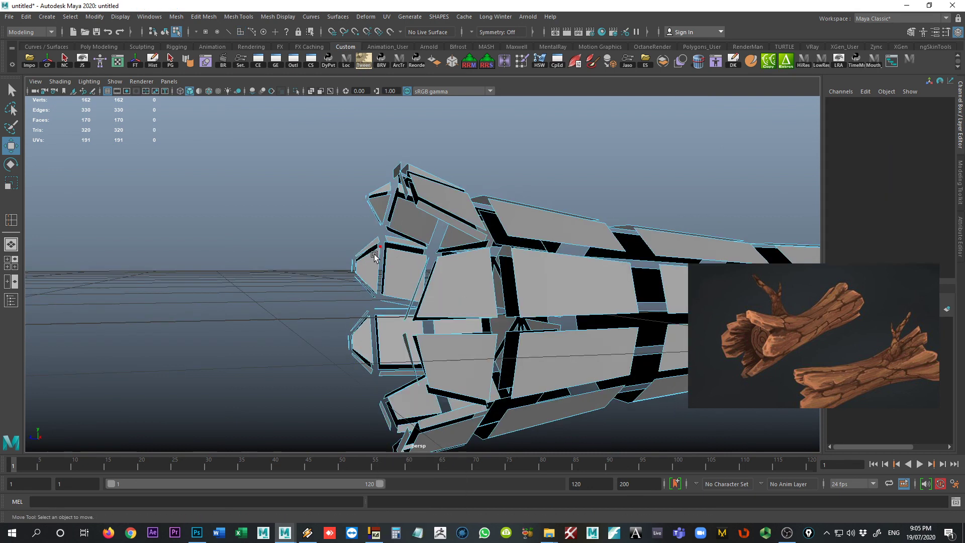
right_click_drag(468, 285, 433, 258)
left_click_drag(423, 390, 478, 368, "alt")
left_click(478, 378)
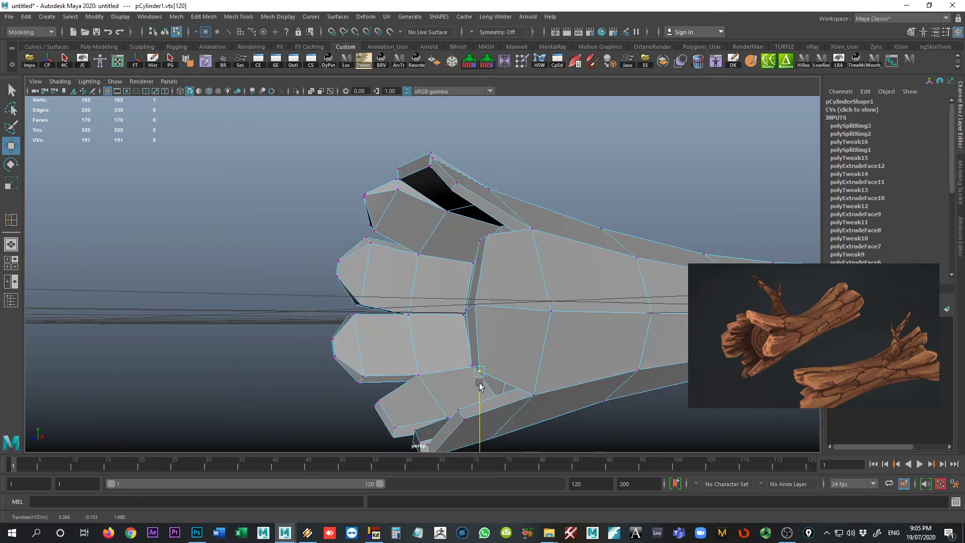
key("q")
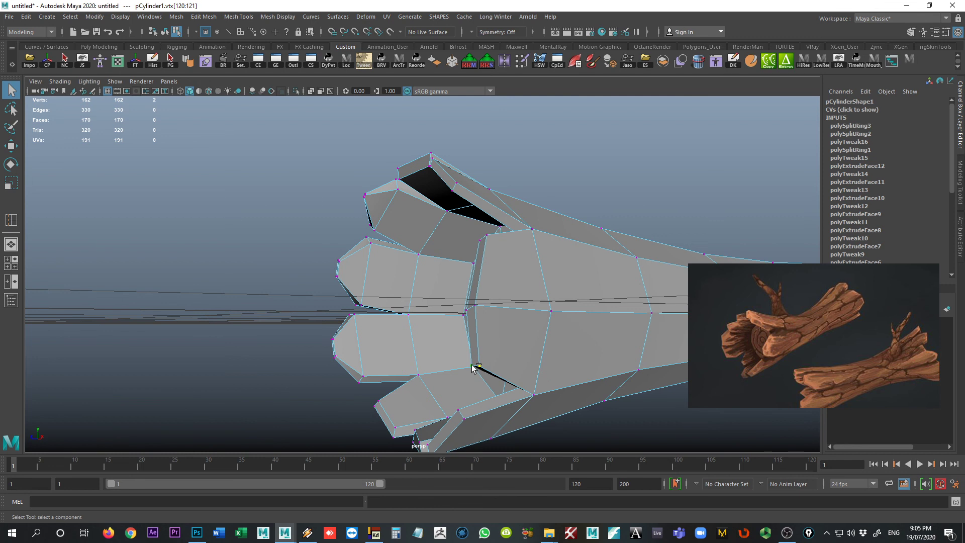
key("w")
left_click_drag(474, 370, 391, 365, "alt")
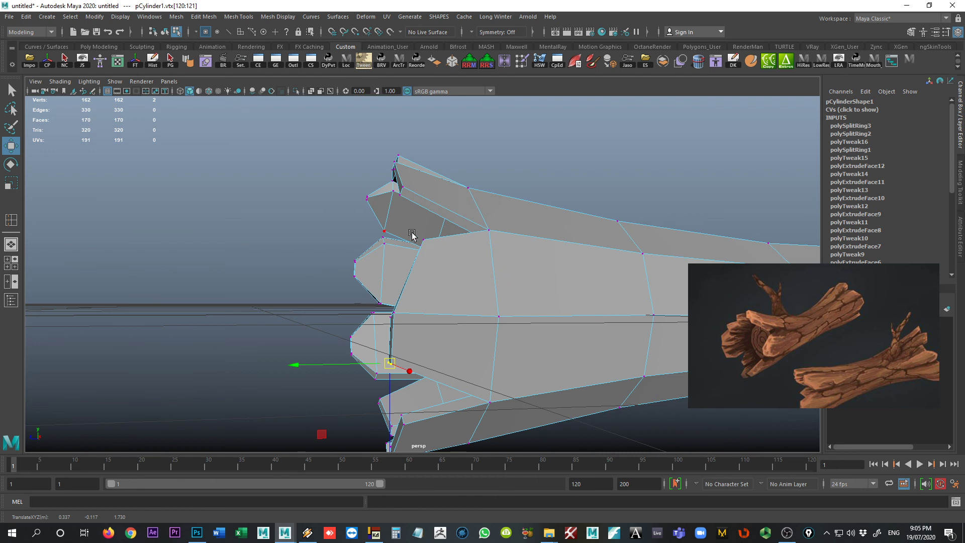
Select the two vertices at the opposite outer corner of the joined pair and move them inward to form a pointed end
left_click_drag(411, 235, 485, 289, "alt")
left_click(483, 288)
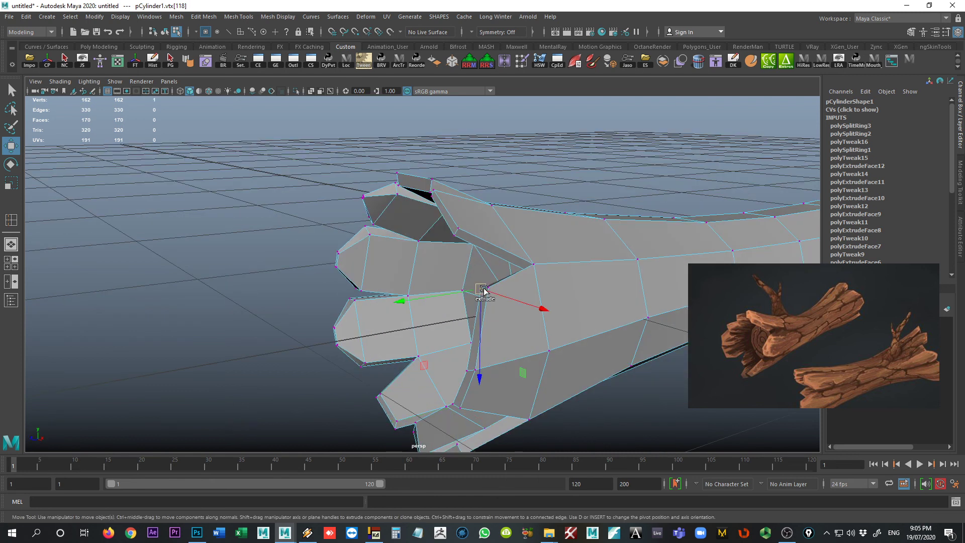
key("q")
key("w")
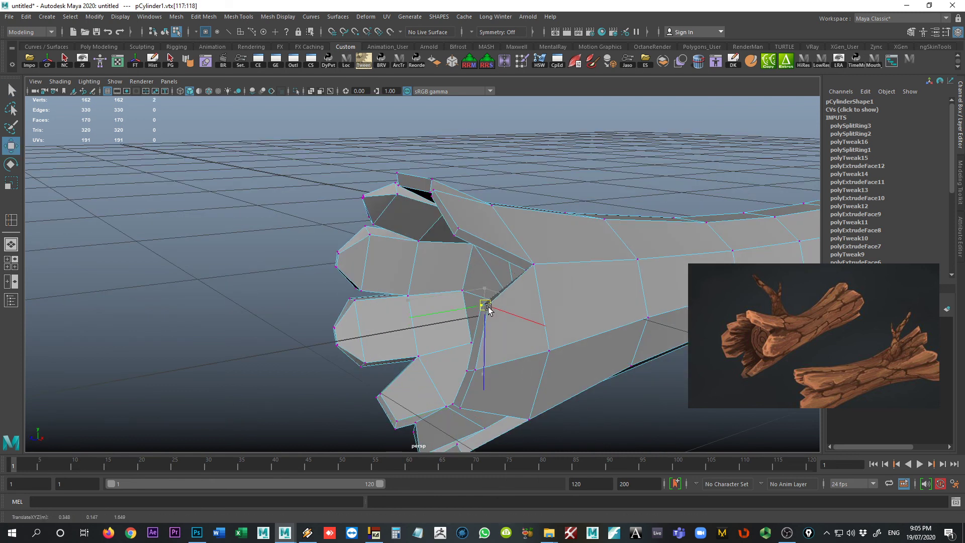
left_click_drag(504, 328, 482, 322, "alt")
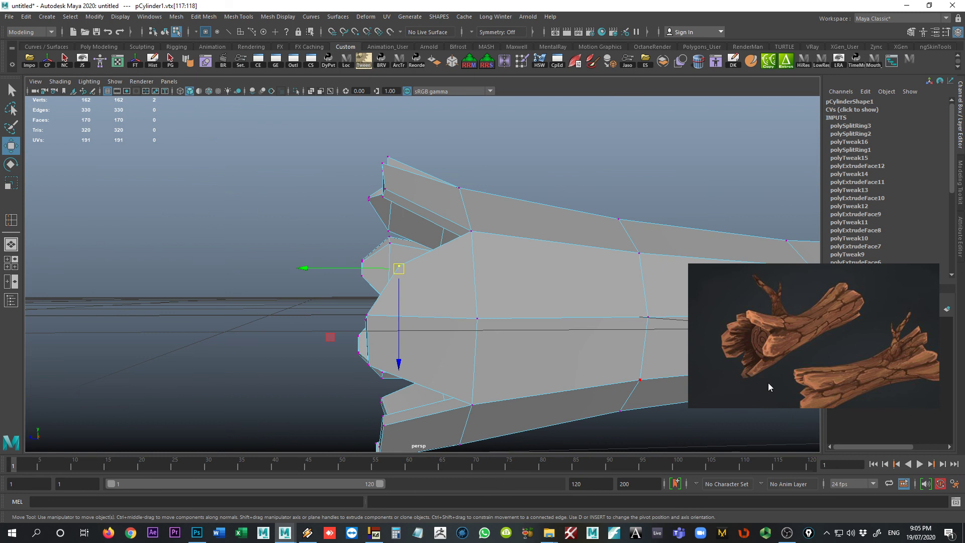
left_click_drag(395, 282, 403, 271)
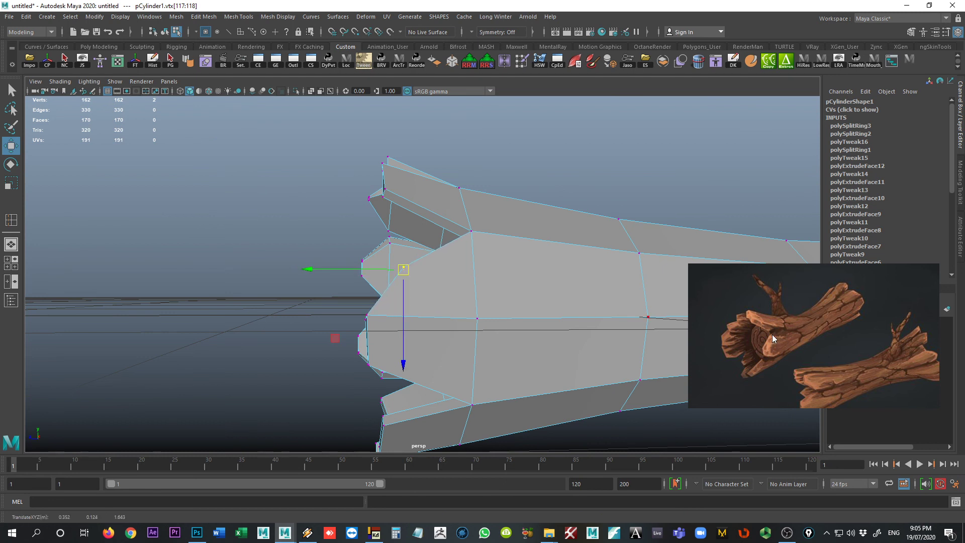
Adjust pairs of tip corner vertices on the lower splinters to make the opening's rim more uneven
left_click_drag(603, 331, 504, 257, "alt")
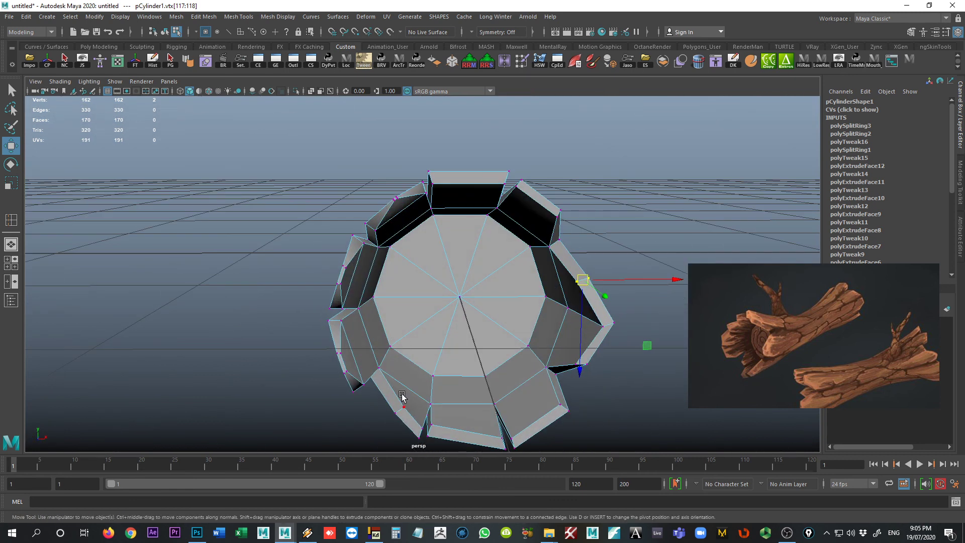
left_click_drag(402, 396, 428, 398, "alt")
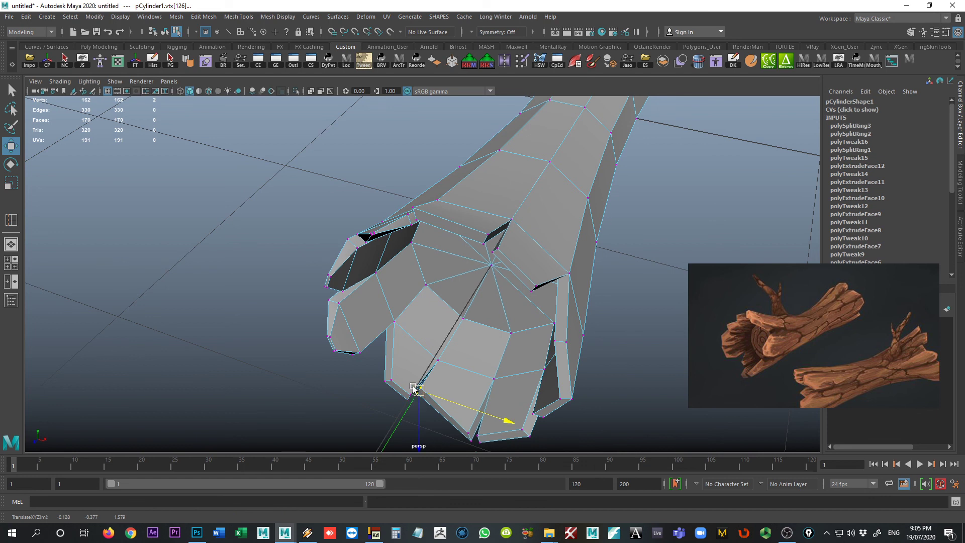
left_click(411, 421)
left_click_drag(401, 389, 406, 399)
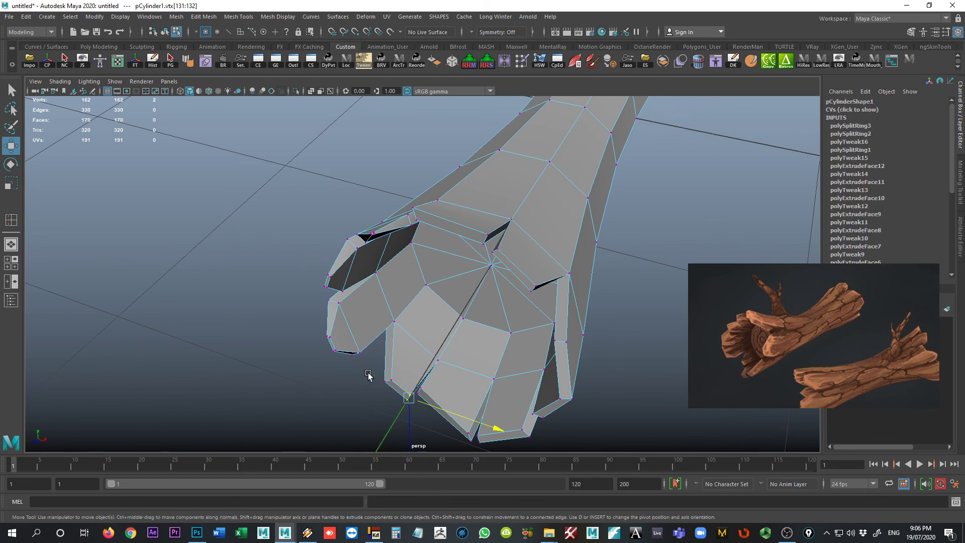
mouse_move(409, 408)
left_mouse_down("shift")
mouse_move(401, 387)
mouse_move(409, 394)
mouse_move(424, 374)
mouse_move(412, 425)
mouse_move(474, 362)
mouse_move(428, 404)
mouse_move(452, 399)
mouse_move(367, 414)
mouse_move(398, 401)
mouse_move(372, 427)
mouse_move(413, 411)
left_mouse_up("shift")
left_click(341, 421)
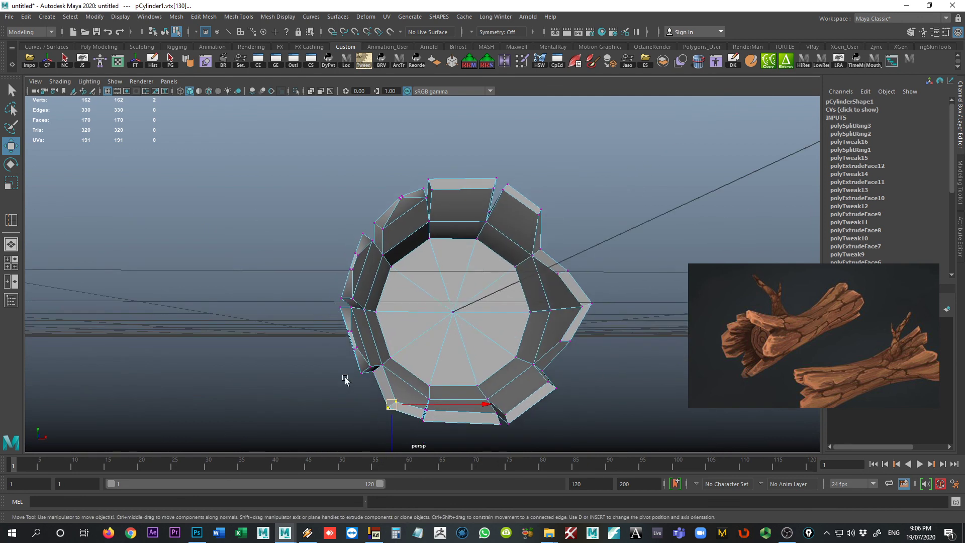
Try to move the inner corner vertex of the lower splinter's tip, and undo that move
mouse_move(345, 380)
left_mouse_down("alt")
mouse_move(369, 384)
mouse_move(252, 370)
mouse_move(416, 362)
mouse_move(336, 383)
left_mouse_up("alt")
left_click_drag(286, 431, 517, 388, "alt")
left_click(400, 413)
left_click(429, 402)
left_click(407, 422)
mouse_move(516, 388)
left_mouse_down("alt")
mouse_move(467, 371)
mouse_move(507, 388)
mouse_move(514, 405)
mouse_move(515, 384)
left_mouse_up("alt")
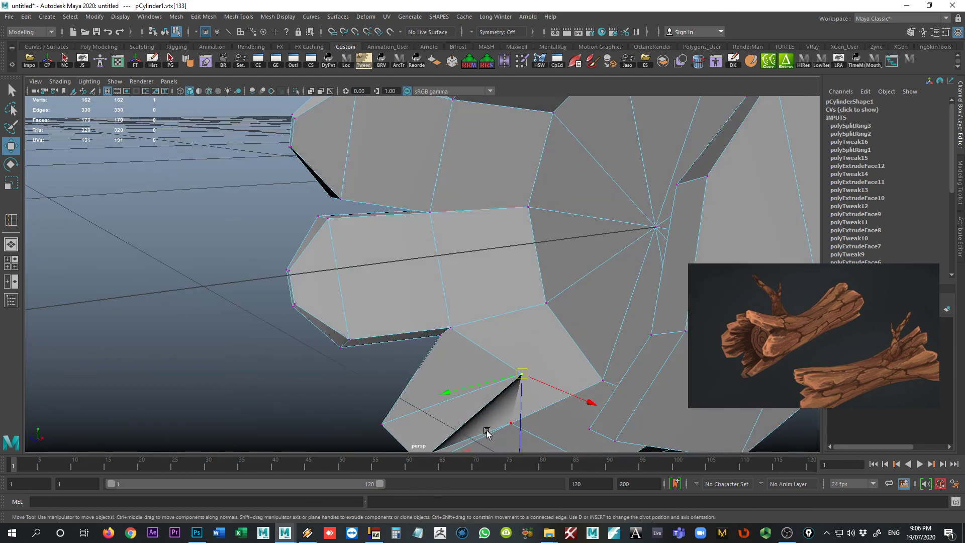
left_click_drag(447, 420, 577, 361, "alt")
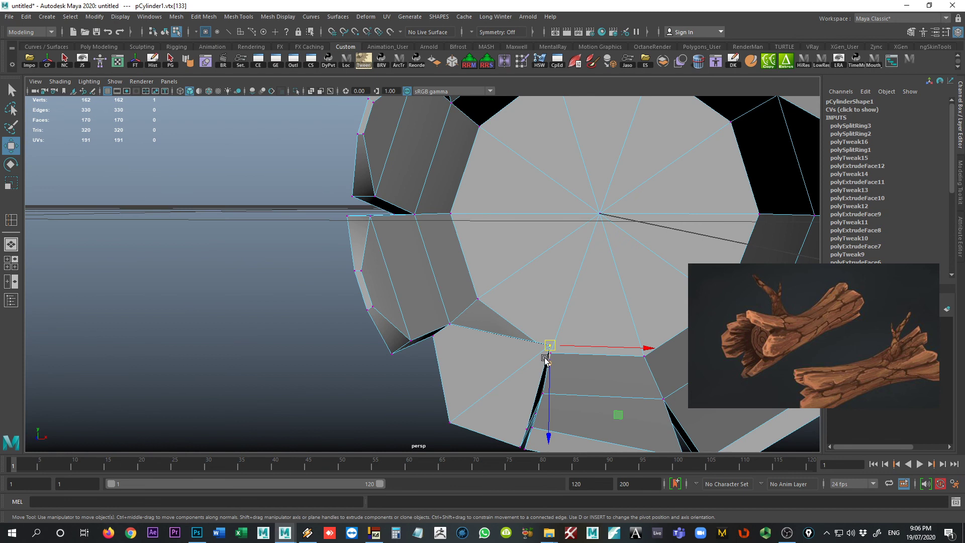
key("ctrl+z")
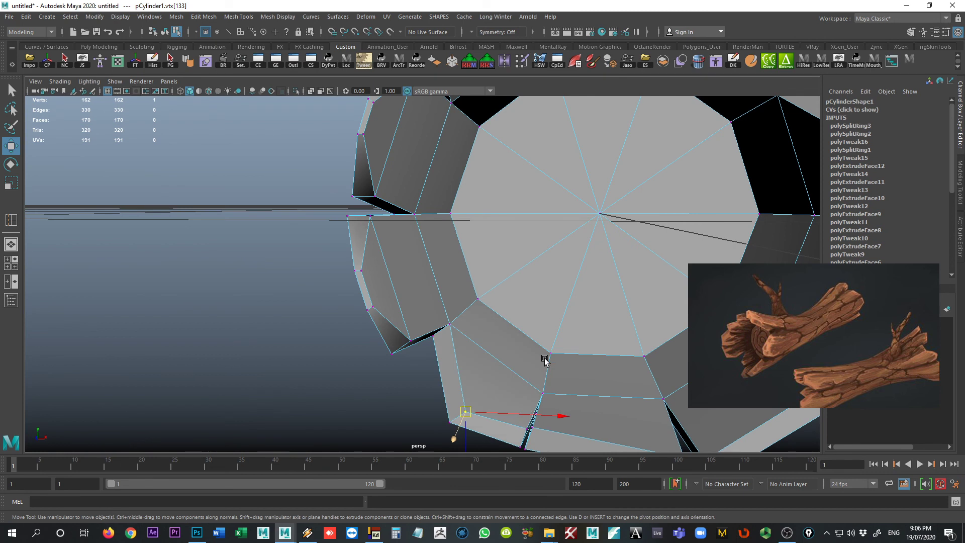
Compare the log's jagged opening and overall profile with the reference image from the front and the side
left_click_drag(504, 395, 469, 384, "alt")
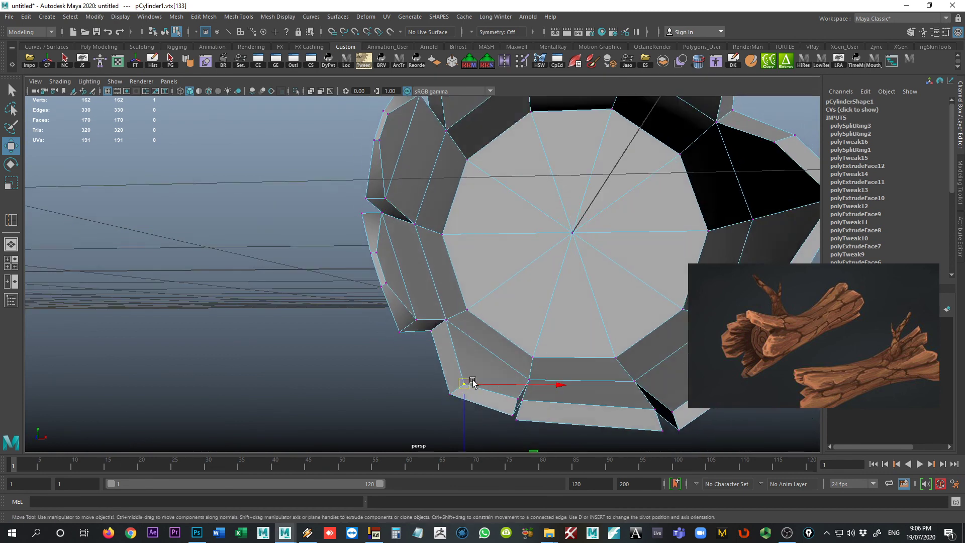
left_click_drag(547, 388, 478, 363, "alt")
left_click_drag(577, 367, 428, 280, "alt")
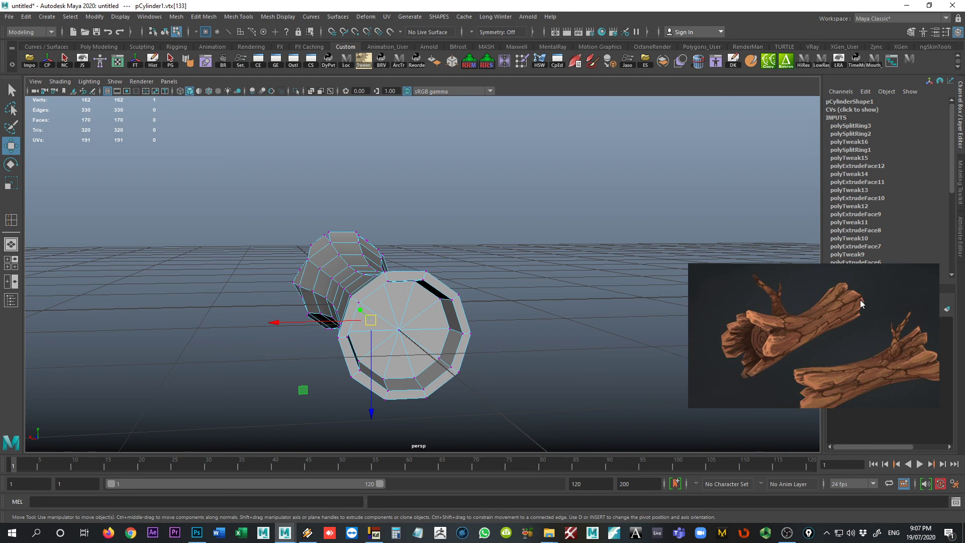
left_click_drag(797, 377, 798, 362)
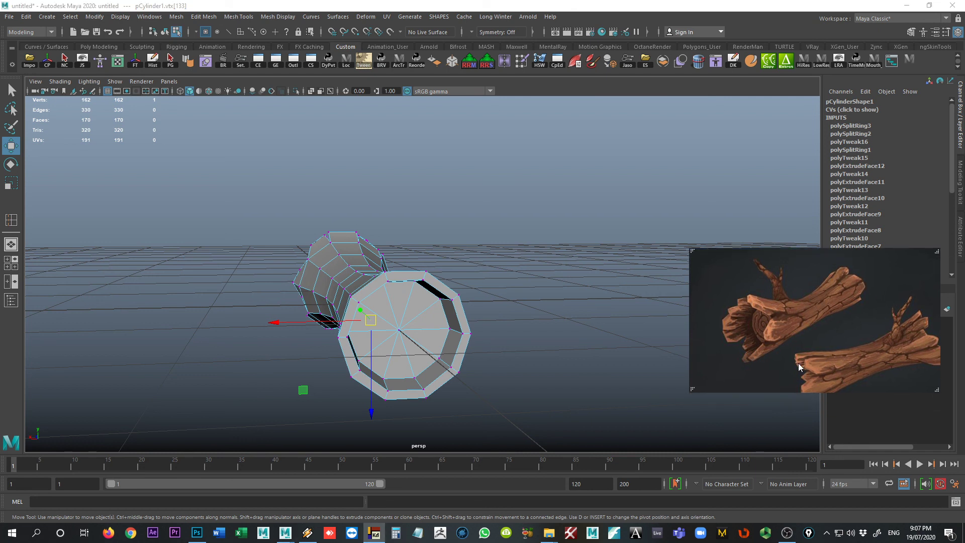
left_click_drag(318, 362, 299, 352, "alt")
middle_click_drag(200, 352, 329, 347, "alt")
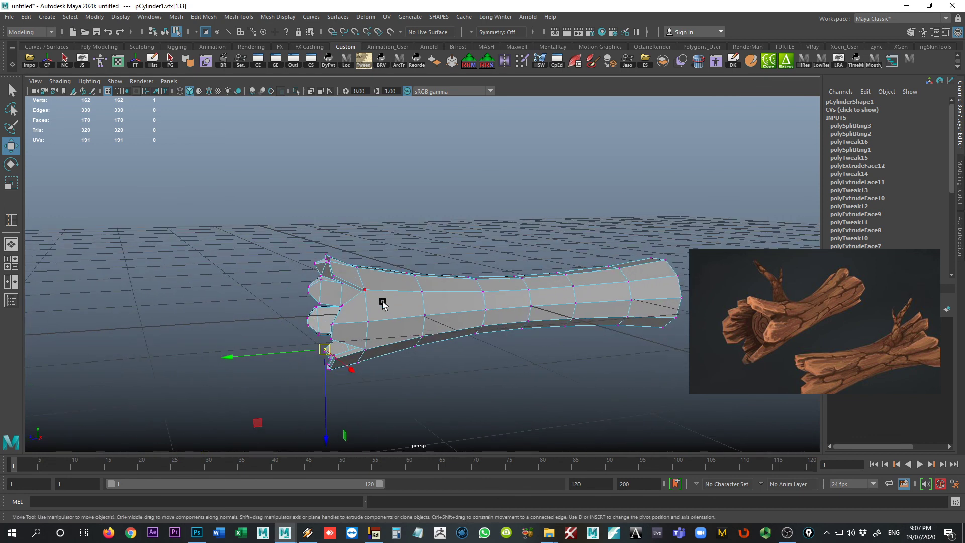
left_click_drag(363, 306, 357, 282, "alt")
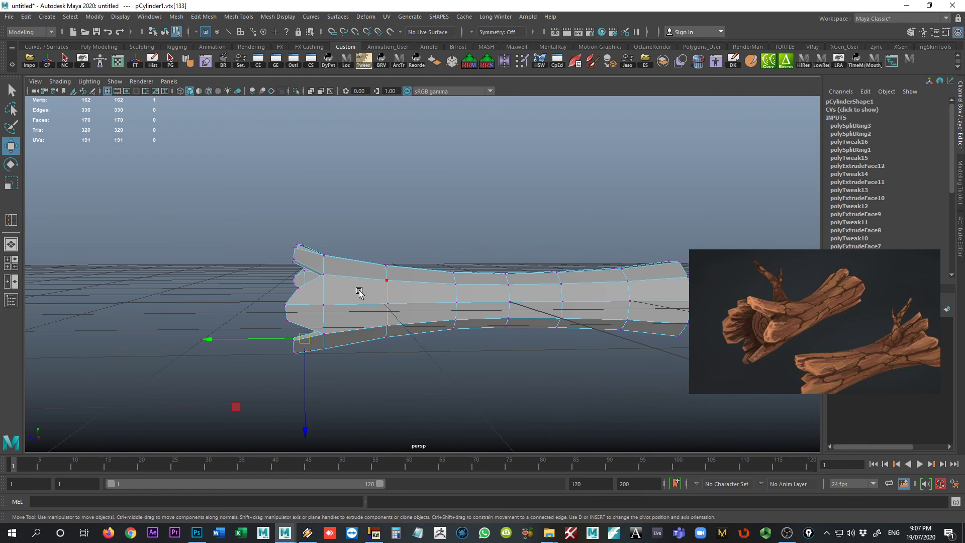
right_click_drag(361, 256, 330, 259)
left_click_drag(372, 385, 326, 257)
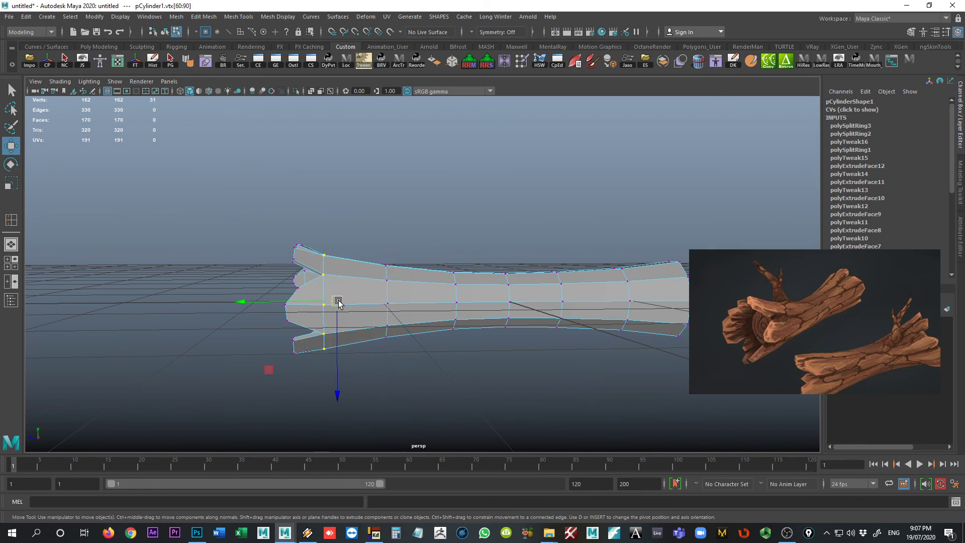
key("e")
key("r")
left_click(331, 345)
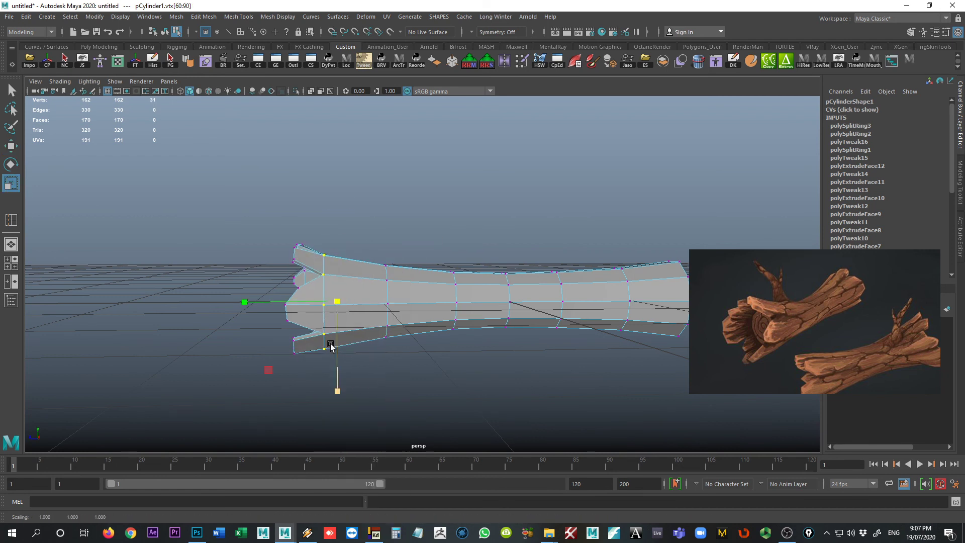
left_click_drag(344, 359, 251, 227)
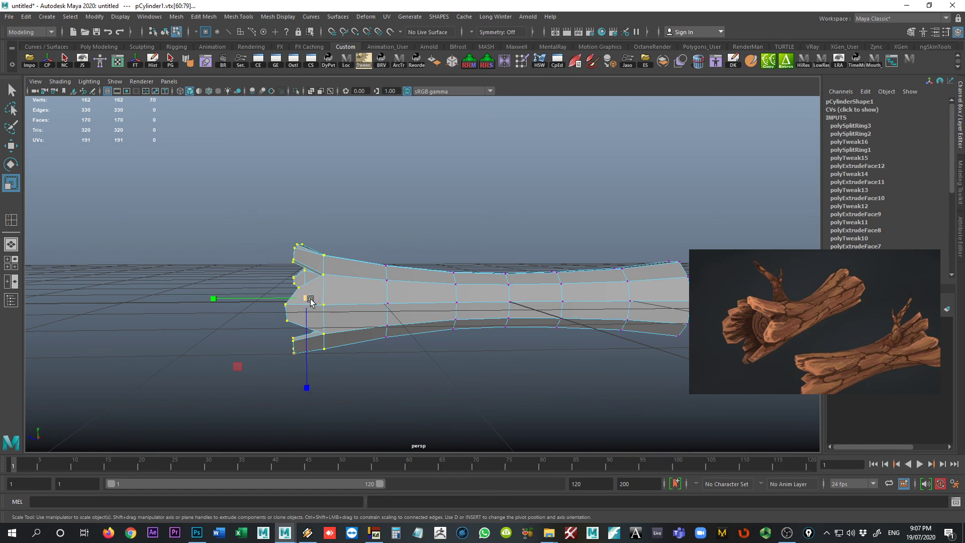
left_click_drag(322, 305, 387, 336, "alt")
left_click(469, 377)
Select the ten triangular cap faces inside the log's opening, inspect them from several angles, and clear the selection
left_click_drag(421, 370, 459, 355, "alt")
right_click(465, 328)
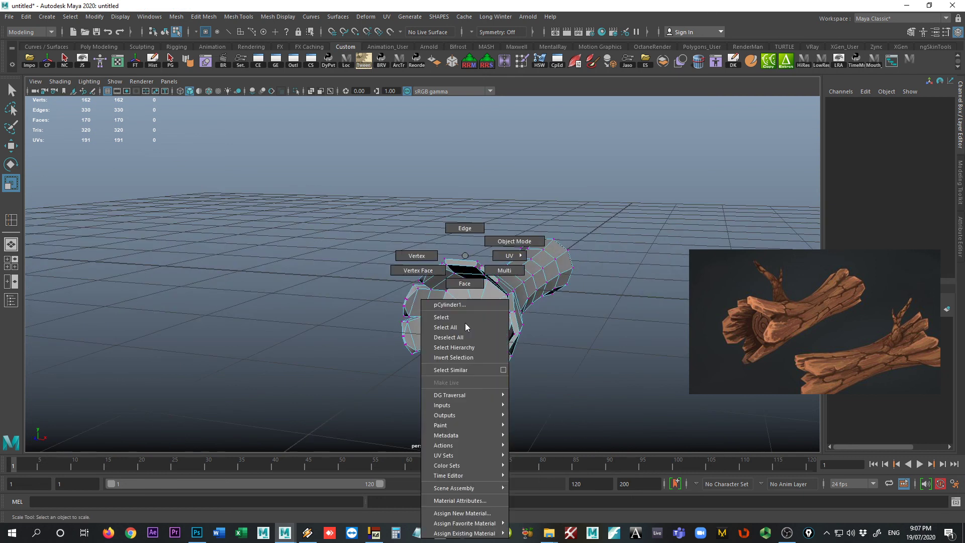
right_click_drag(464, 280, 463, 283)
left_click(461, 296)
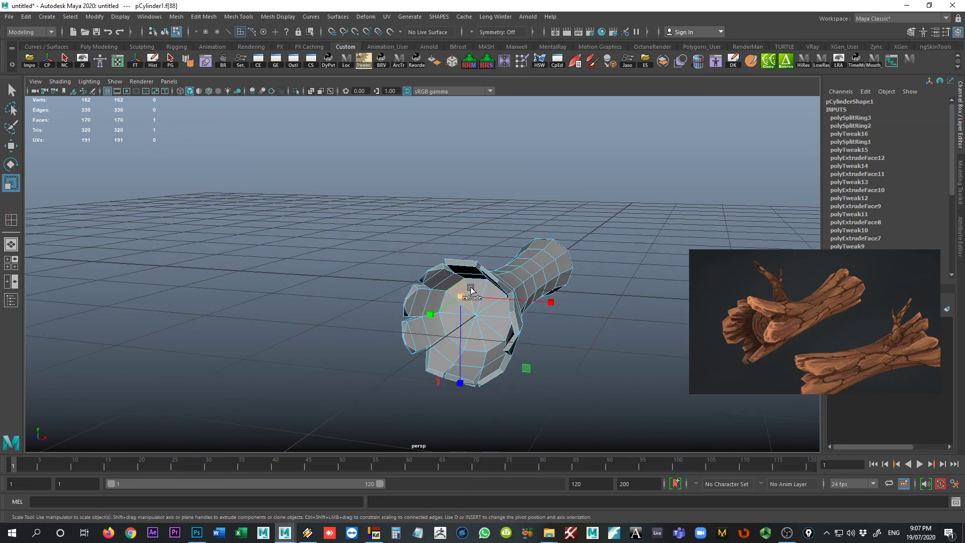
key("q")
left_click(477, 293, "shift")
left_click(493, 300, "shift")
left_click(498, 311, "shift")
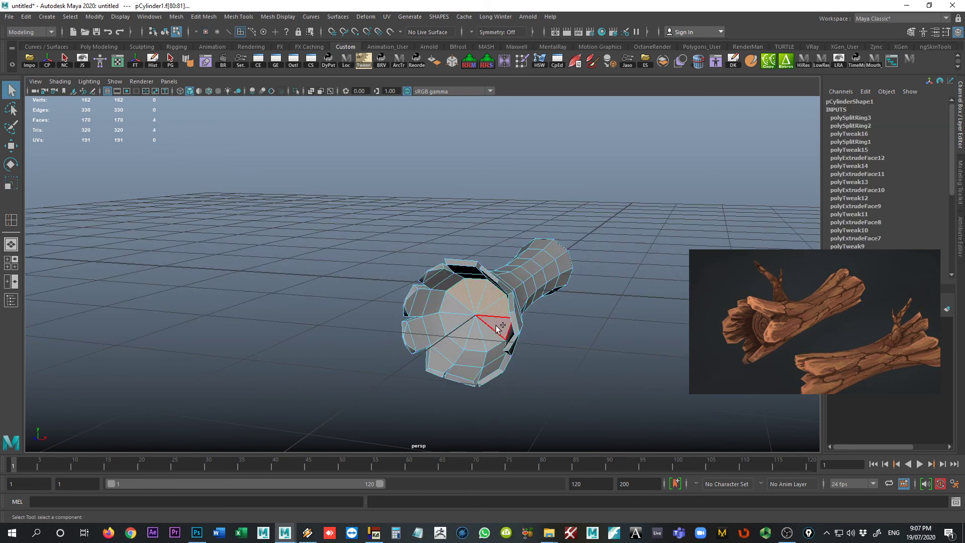
left_click(497, 328, "shift")
left_click(487, 341, "shift")
left_click(473, 345, "shift")
left_click(461, 341, "shift")
left_click(447, 324, "shift")
left_click(456, 306, "shift")
key("w")
mouse_move(457, 328)
left_mouse_down()
mouse_move(470, 331)
mouse_move(445, 331)
mouse_move(451, 321)
left_mouse_up()
key("r")
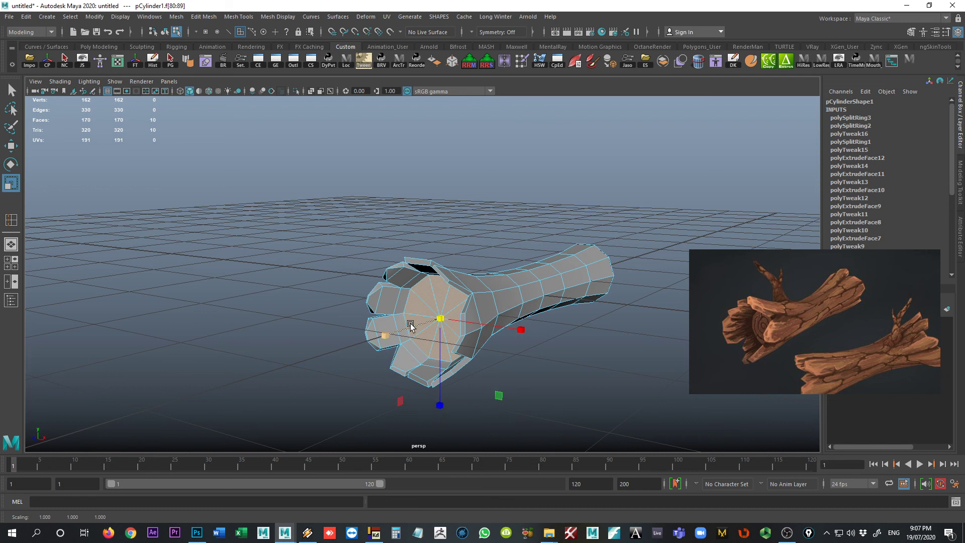
left_click_drag(385, 329, 411, 341, "alt")
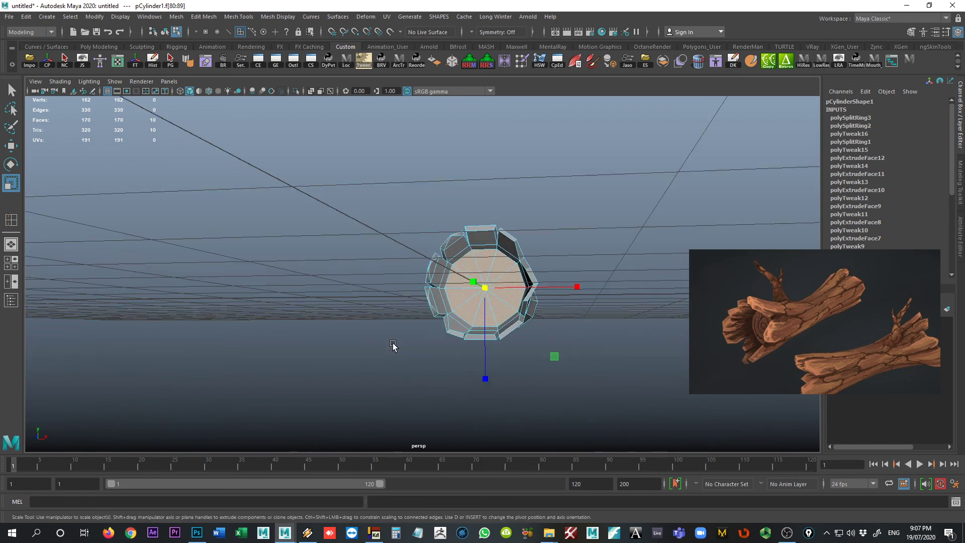
left_click_drag(509, 378, 495, 249, "alt")
left_click_drag(418, 236, 352, 231, "alt")
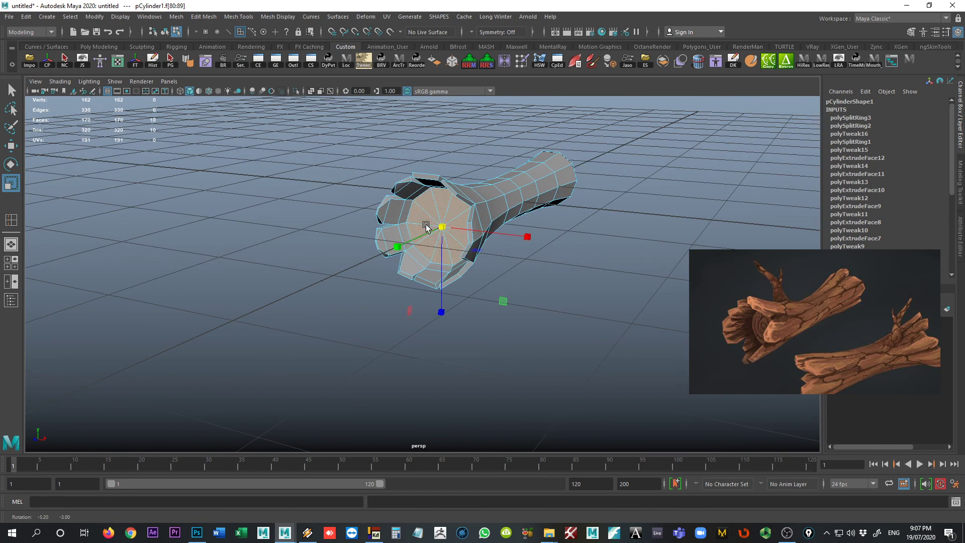
left_click(289, 225)
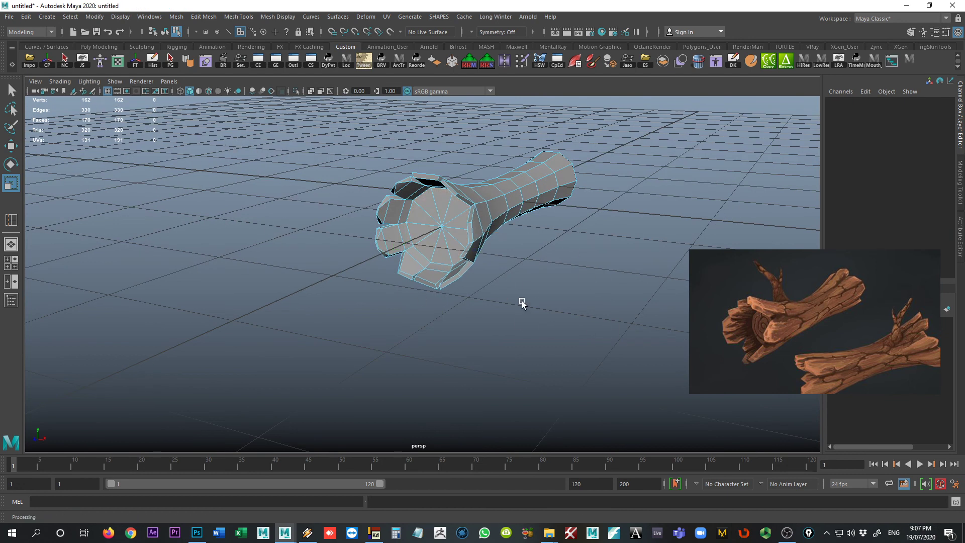
Try to extrude a single face on the log's side outward by about 0.212, and undo the extrusion
left_click_drag(522, 302, 450, 356, "alt")
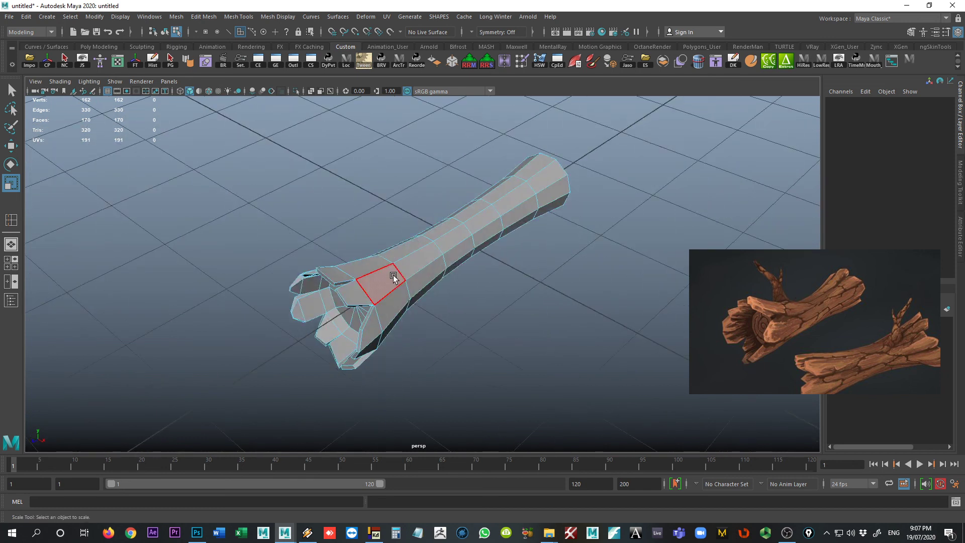
left_click_drag(390, 282, 414, 295, "alt")
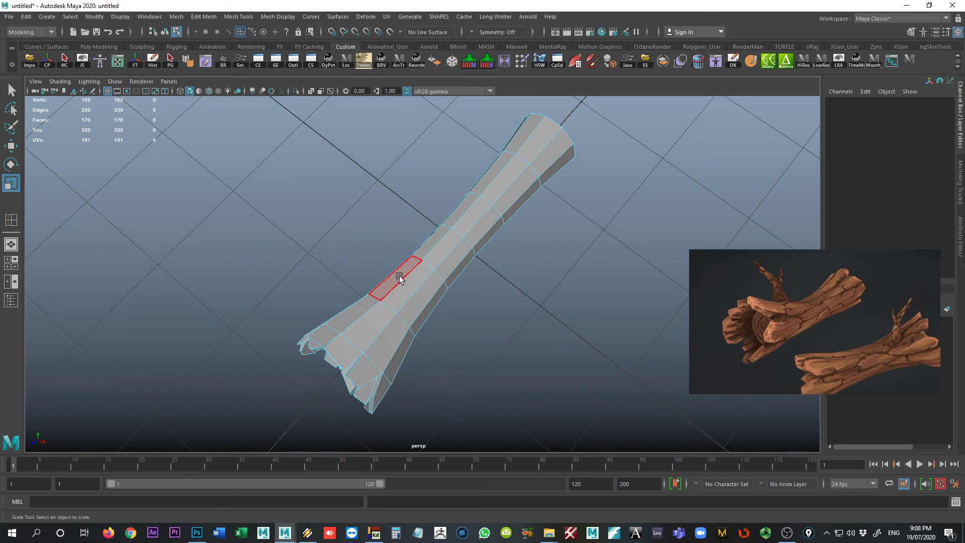
left_click(400, 278)
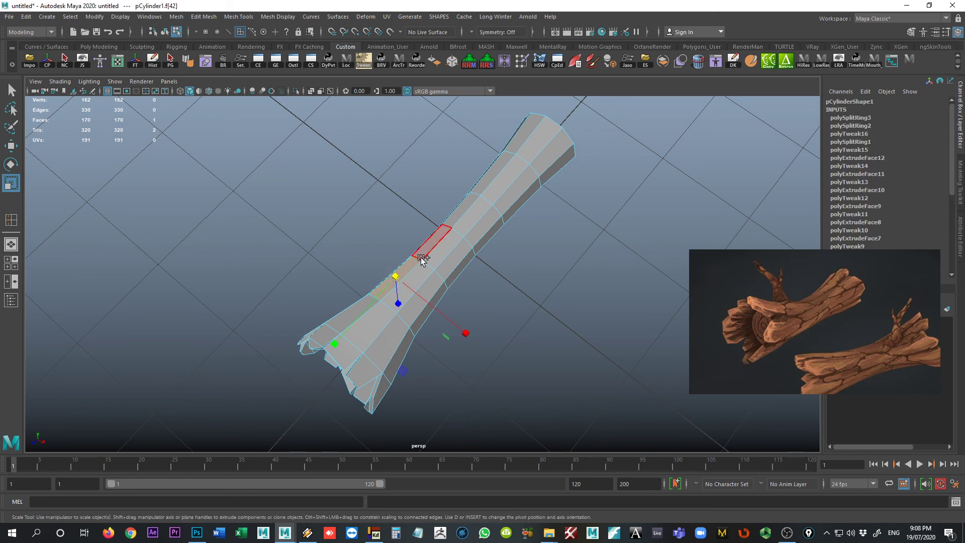
right_click_drag(421, 258, 426, 274, "shift")
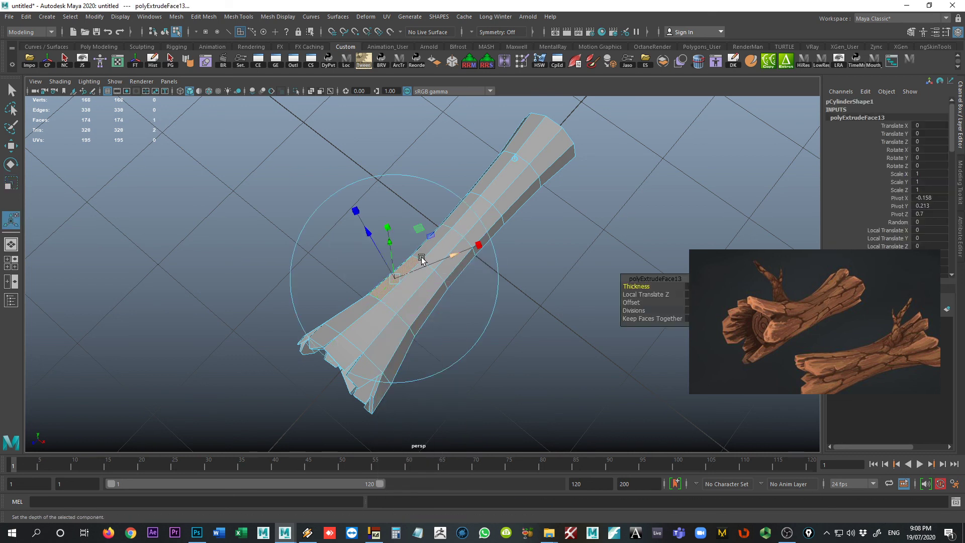
left_click_drag(375, 243, 362, 228)
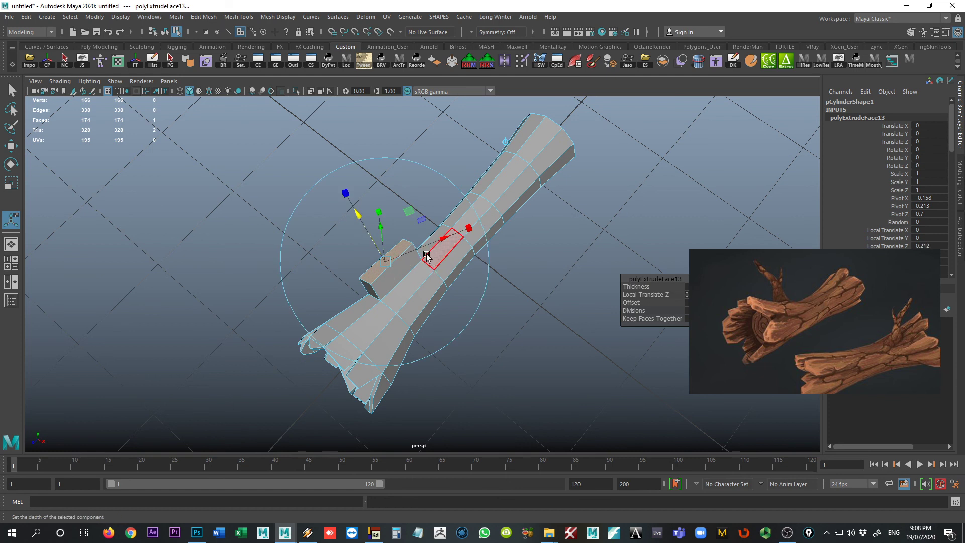
key("ctrl+z")
key("ctrl+z")
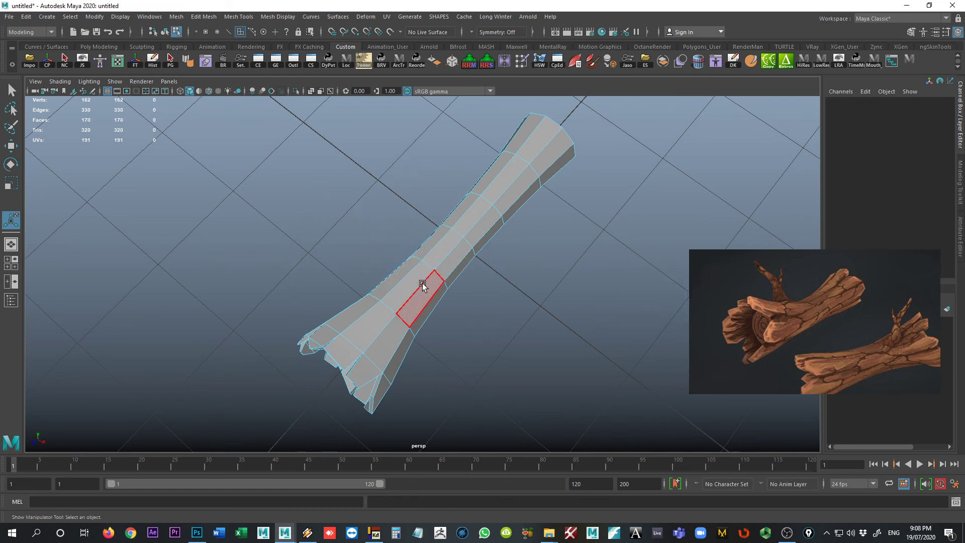
Try to insert an edge loop around the log segment behind the flared opening, and undo it
right_click(424, 286)
right_click_drag(424, 285, 444, 246)
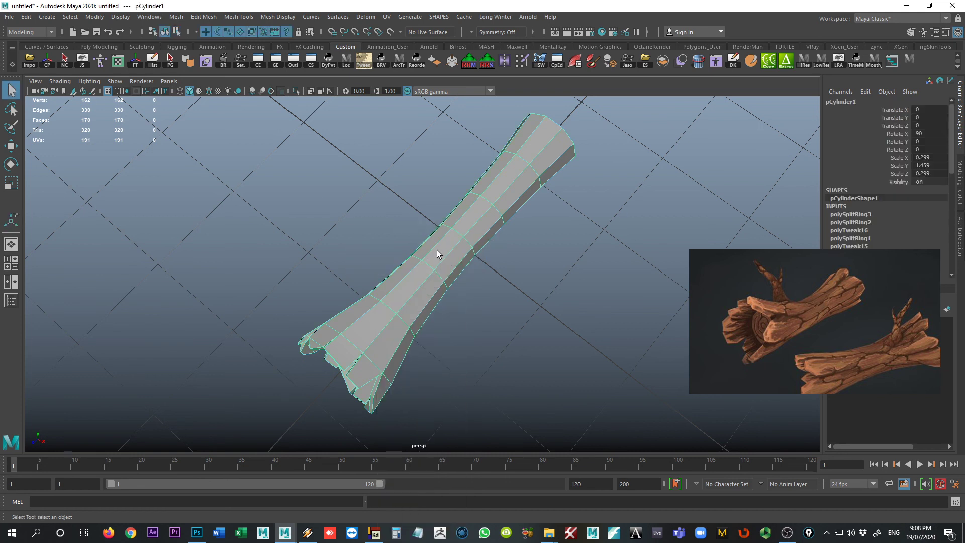
right_click(437, 253, "shift")
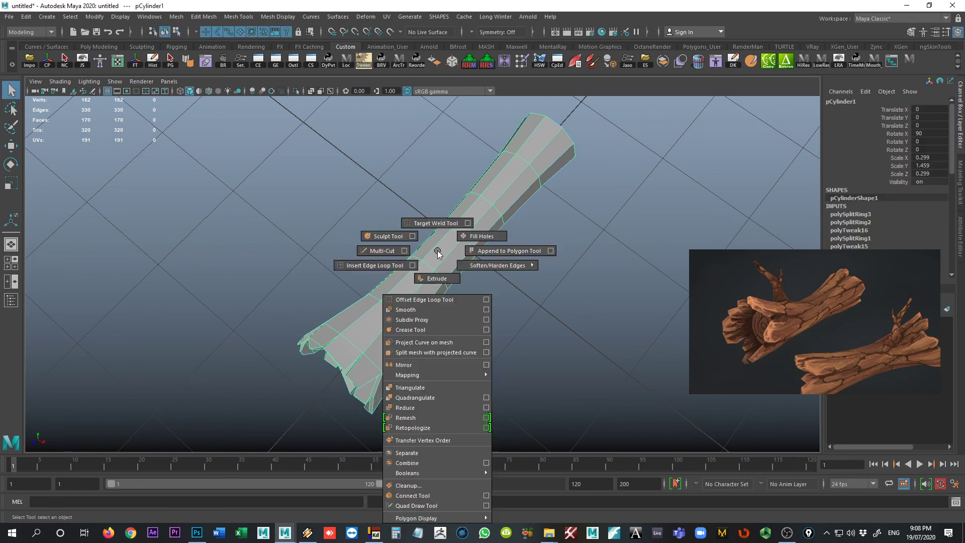
left_click(395, 265)
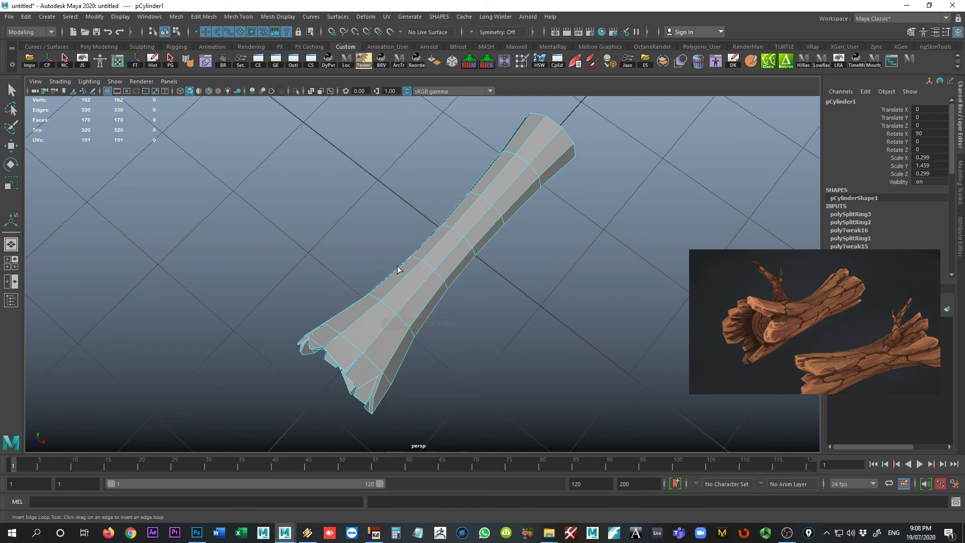
left_click(393, 295)
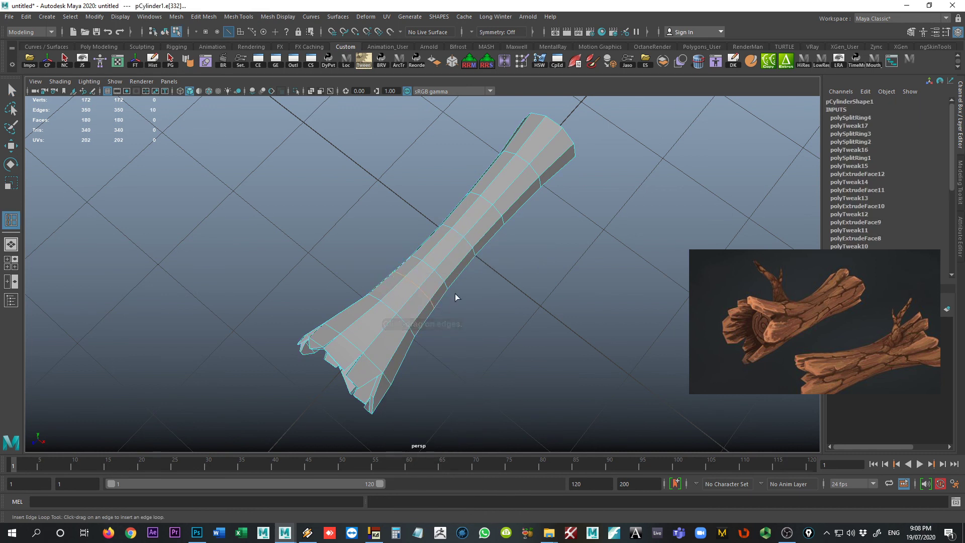
key("ctrl+z")
left_click_drag(462, 290, 506, 276, "alt")
right_click_drag(506, 276, 646, 274, "alt")
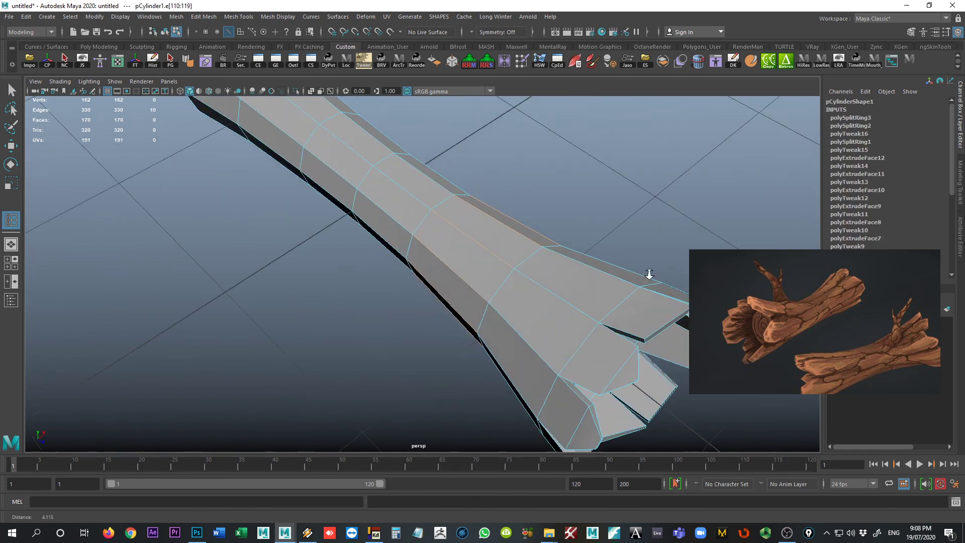
right_click_drag(466, 255, 488, 245)
left_click(481, 253)
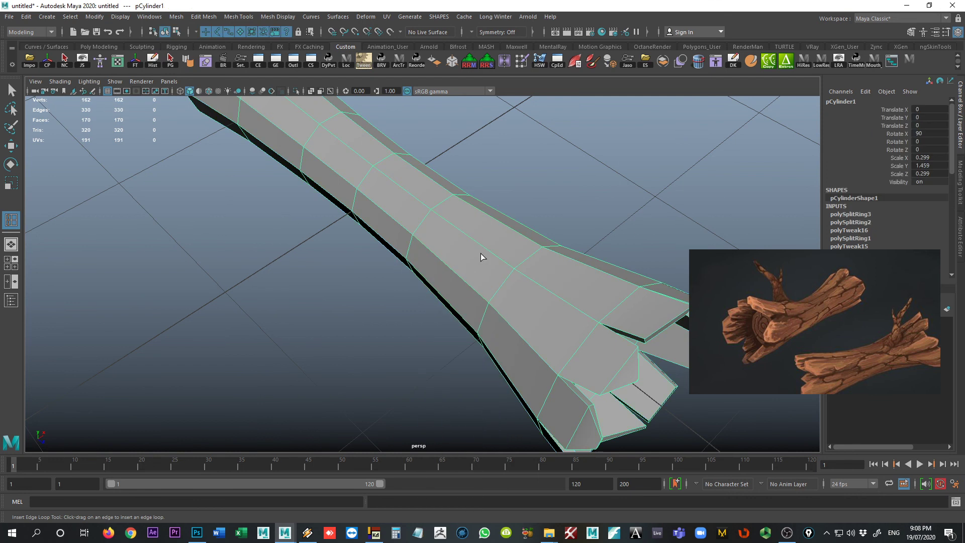
right_click(481, 253, "shift")
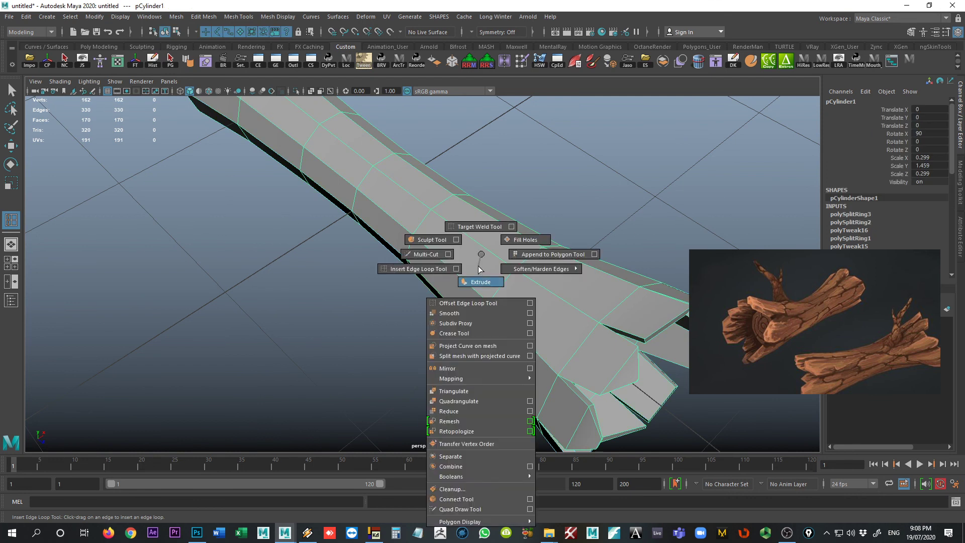
left_click(480, 281)
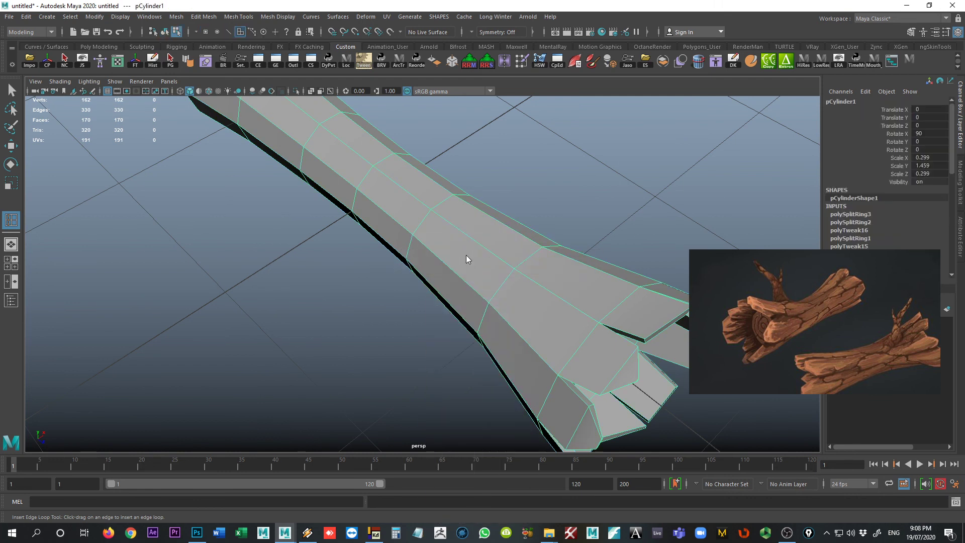
Extrude the log's side face just behind the flared opening and shrink it to an inset within its border
right_click_drag(466, 255, 486, 280)
key("w")
left_click(461, 264)
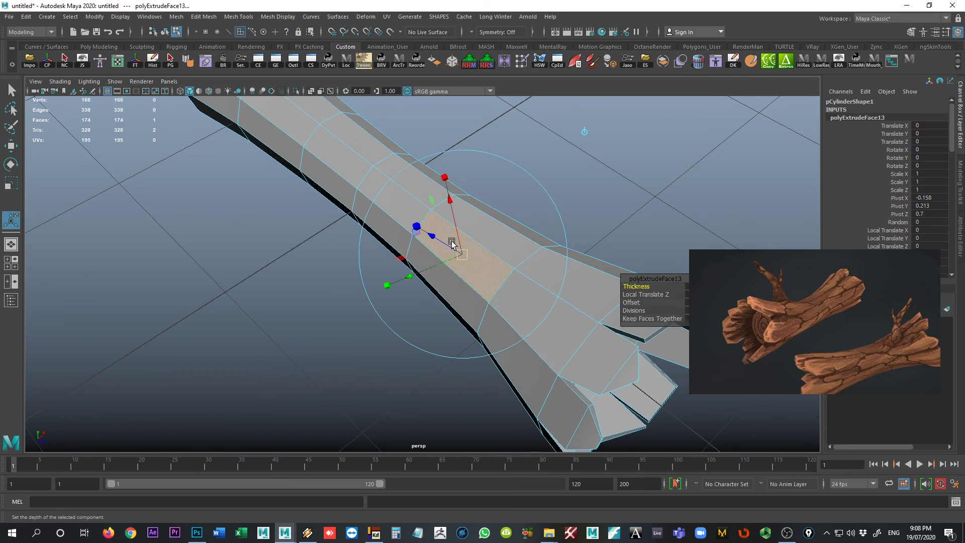
left_click_drag(422, 230, 473, 231, "alt")
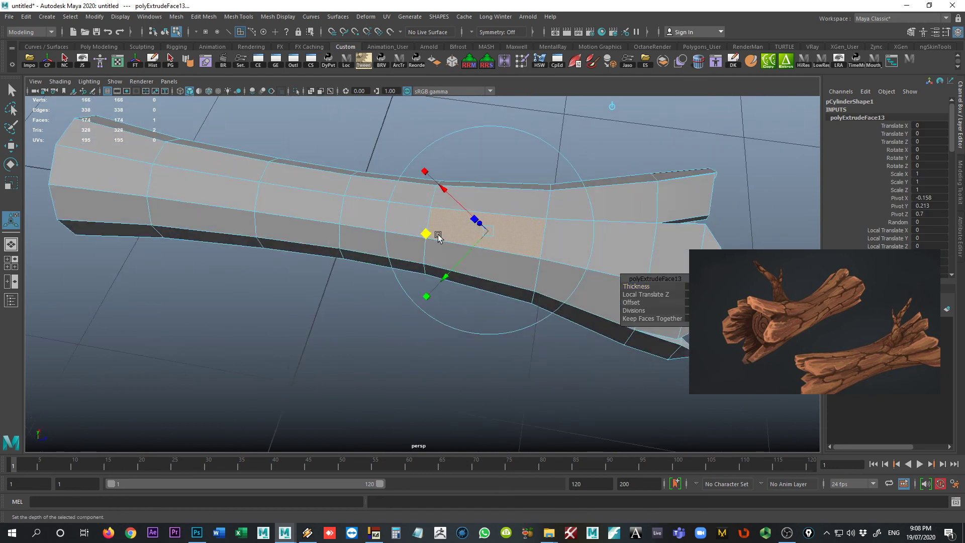
left_click(426, 295)
left_click_drag(488, 231, 442, 269)
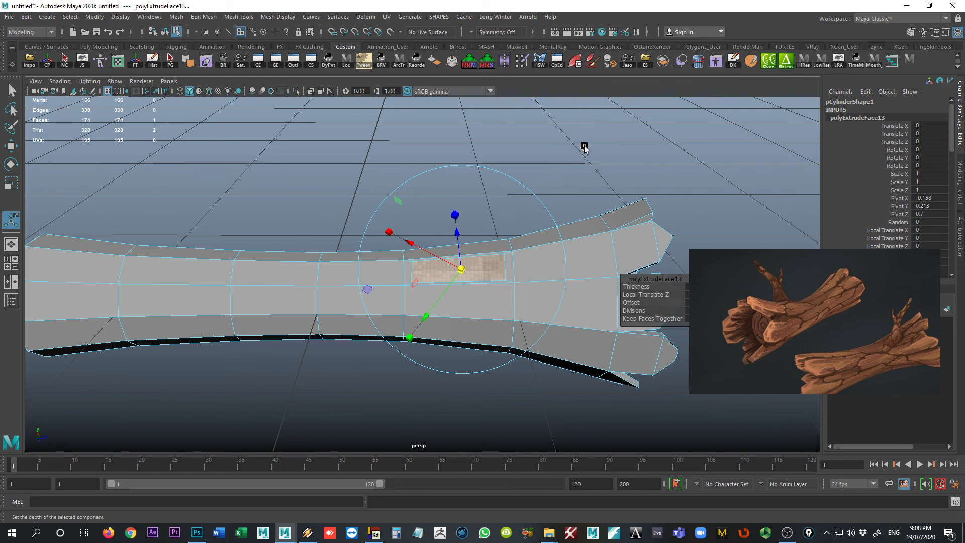
Switch the extrusion's axis orientation and shorten the inset face along the log with a Z scale of 0.593
left_click(583, 149)
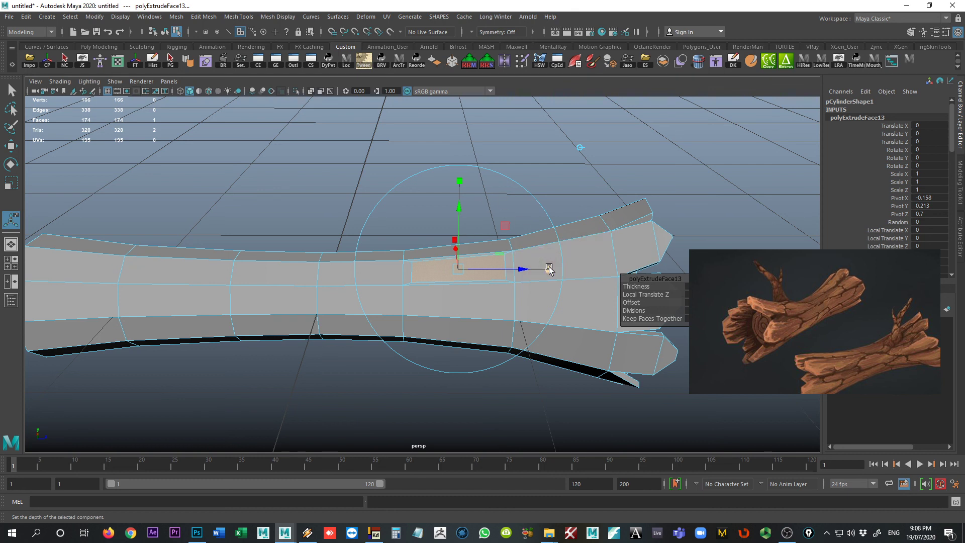
left_click_drag(445, 296, 452, 306, "alt")
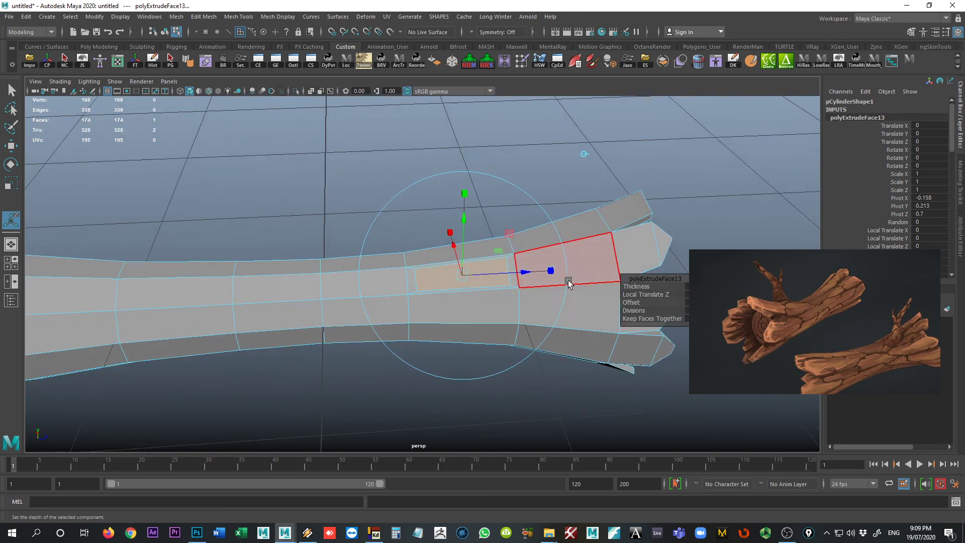
left_click_drag(569, 282, 514, 272)
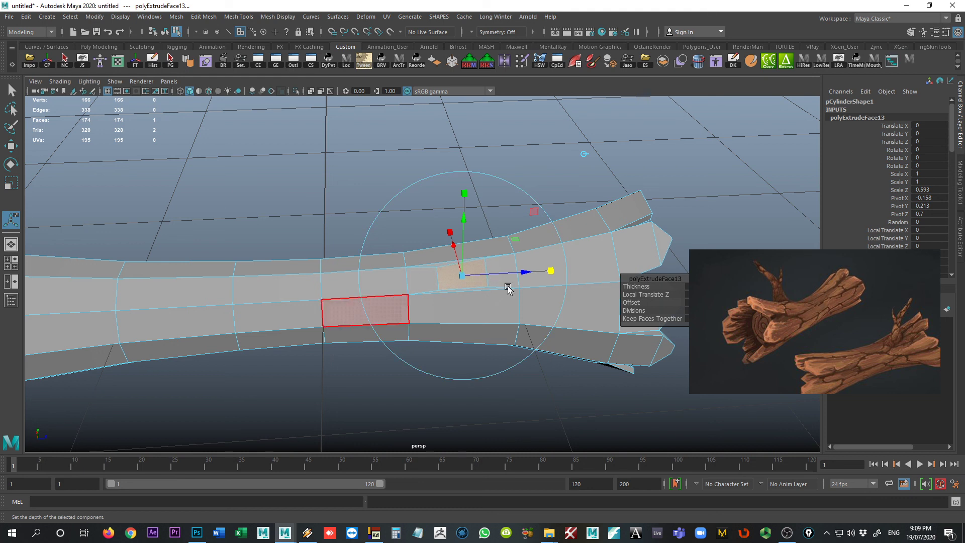
Pull the inset face's vertices inward at both ends, moving the ones farther from the opening together as a pair, to narrow the branch base
right_click_drag(484, 268, 437, 267)
left_click(485, 259)
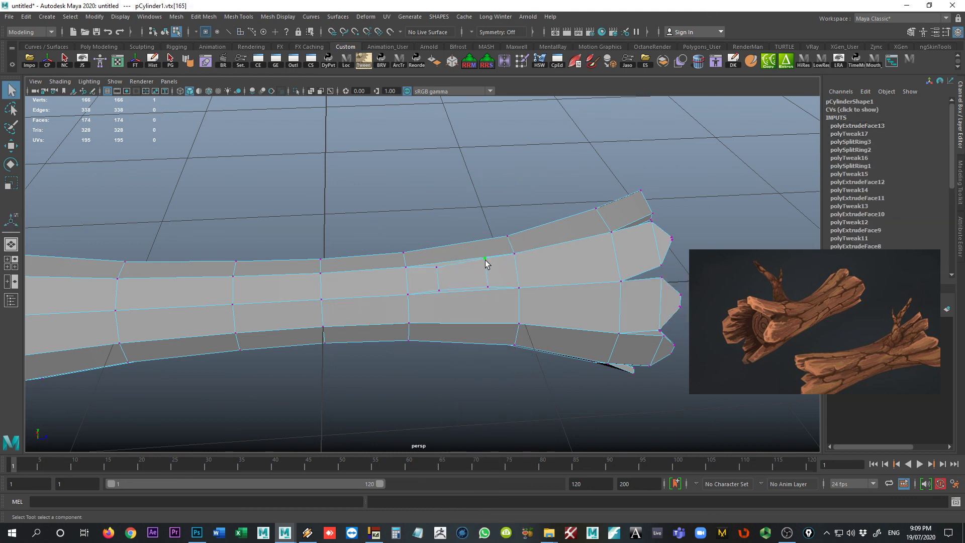
key("w")
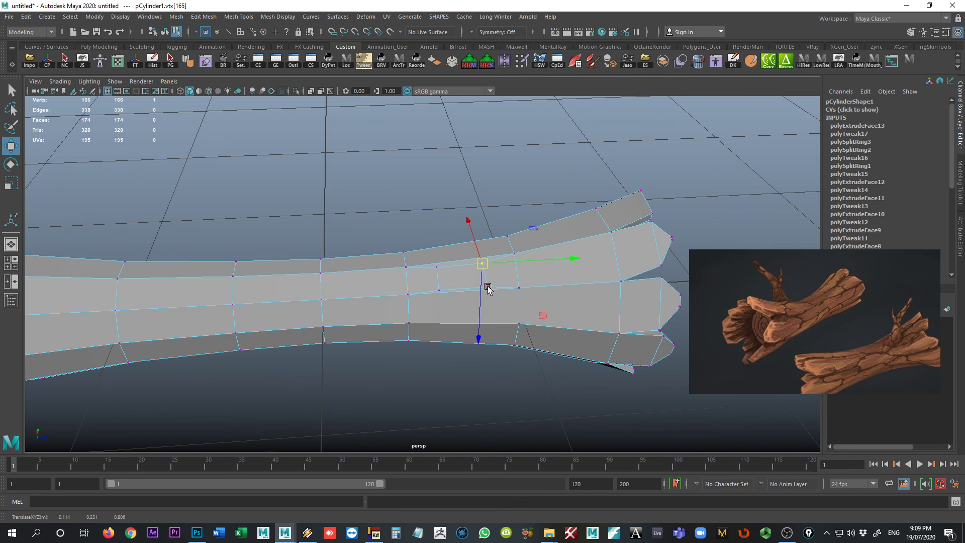
left_click(433, 288)
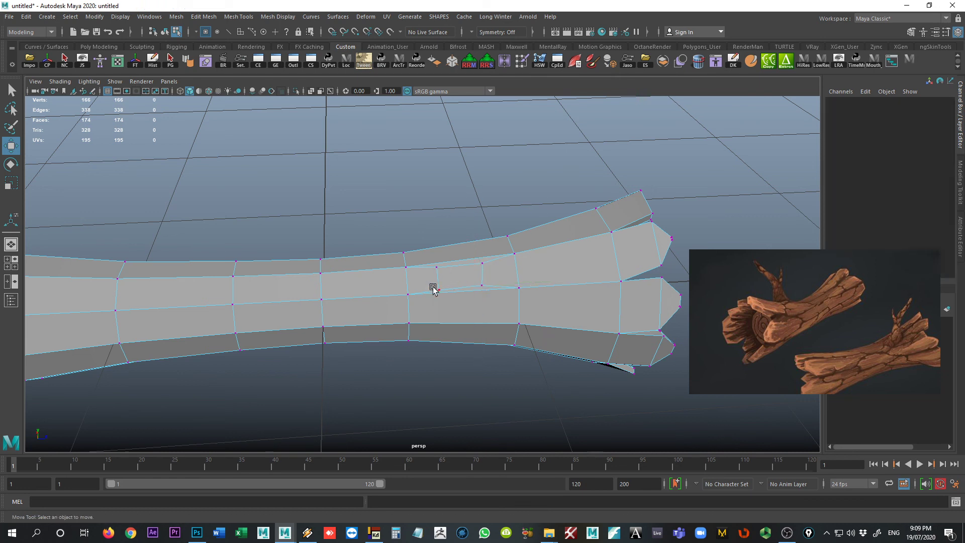
left_click(437, 289)
left_click(437, 265, "shift")
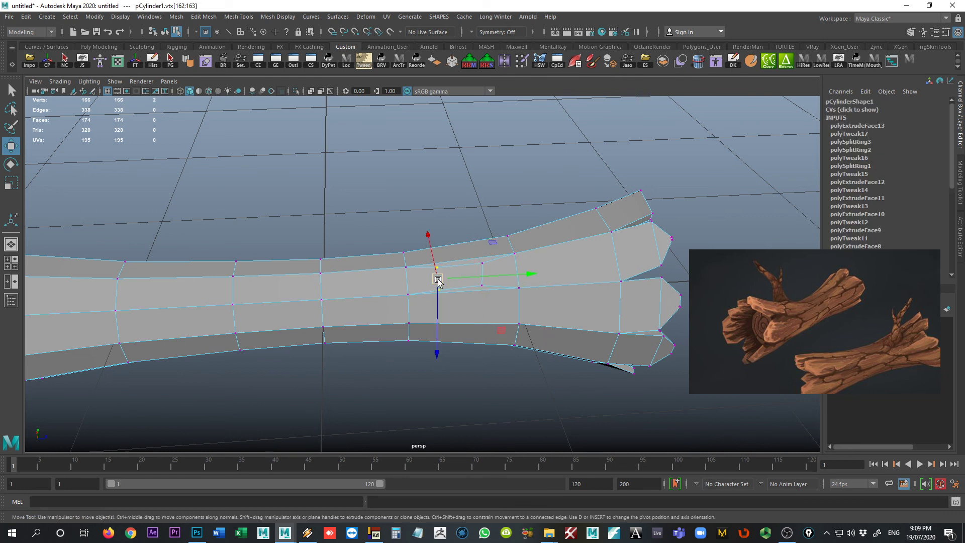
left_click_drag(437, 276, 450, 277)
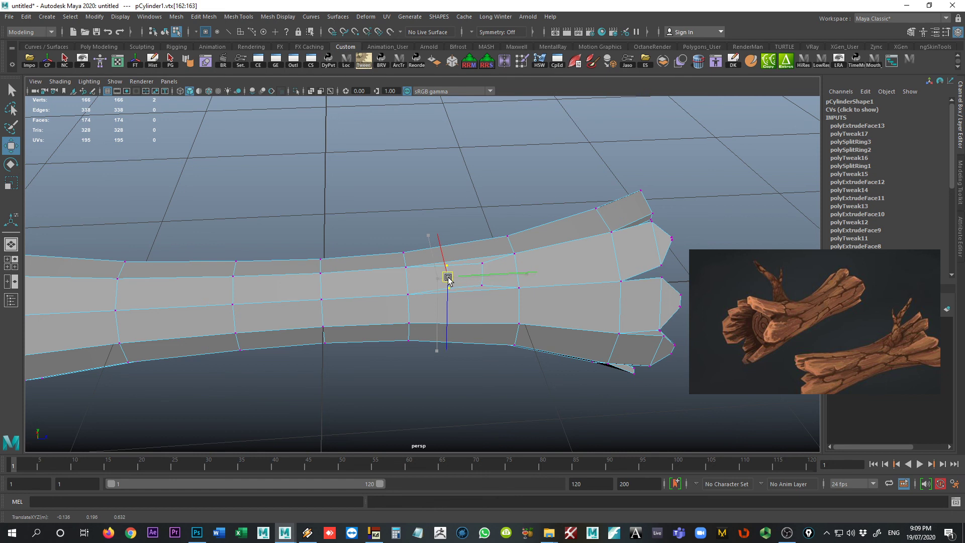
Adjust the inset's vertices farthest from the log's opening individually, moving one along the log and in height to even out the branch base
right_click_drag(463, 256, 471, 285)
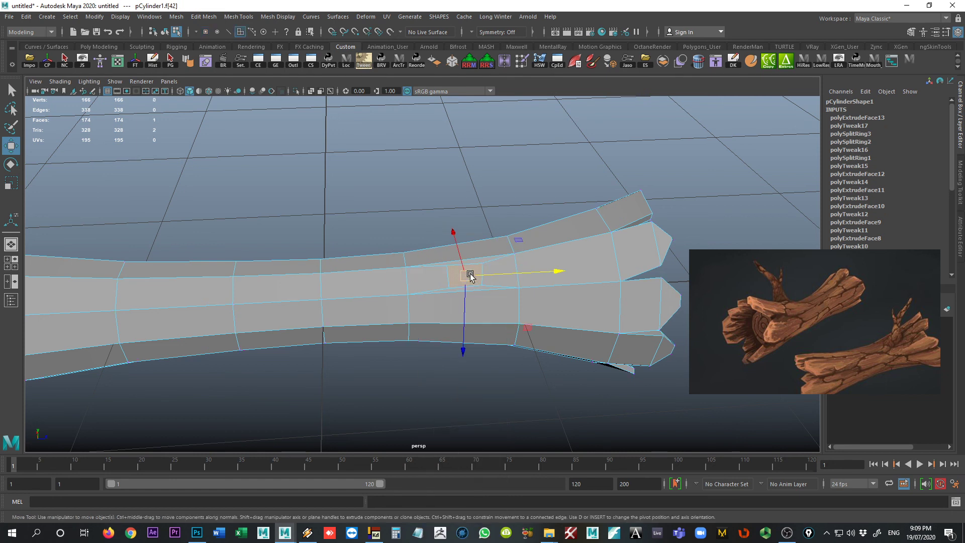
left_click(618, 287)
scroll(521, 285, "down", 3)
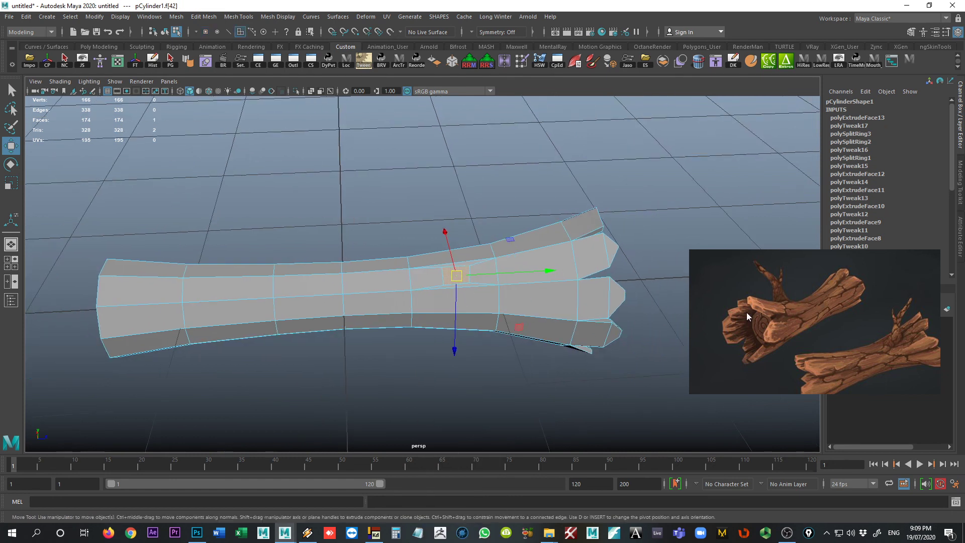
left_click_drag(381, 325, 239, 362, "alt")
scroll(362, 291, "up", 8)
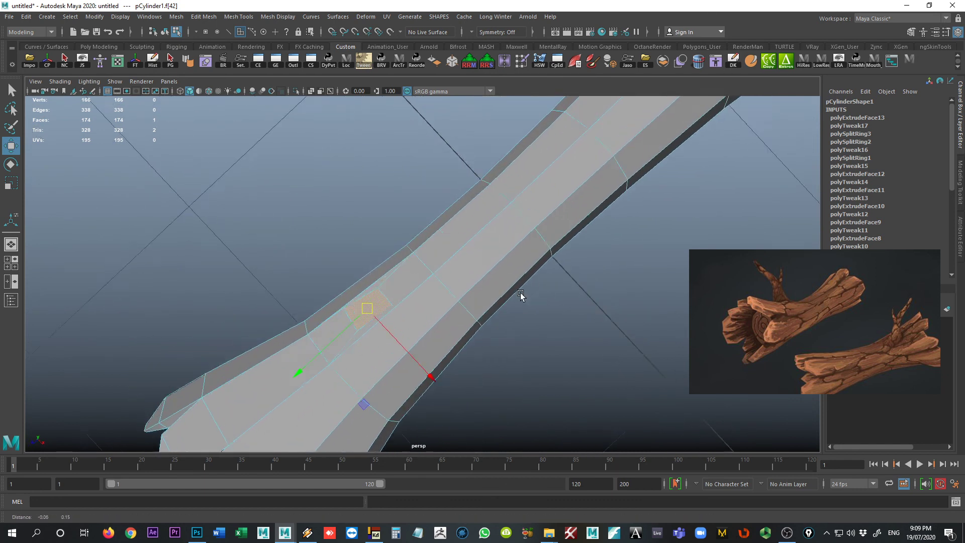
key("f")
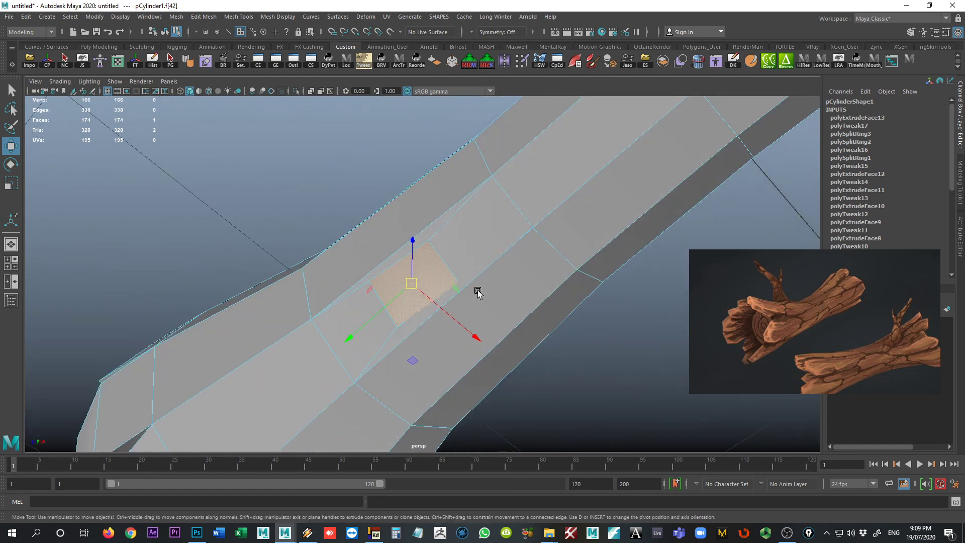
left_click(458, 273)
right_click_drag(455, 281, 405, 254)
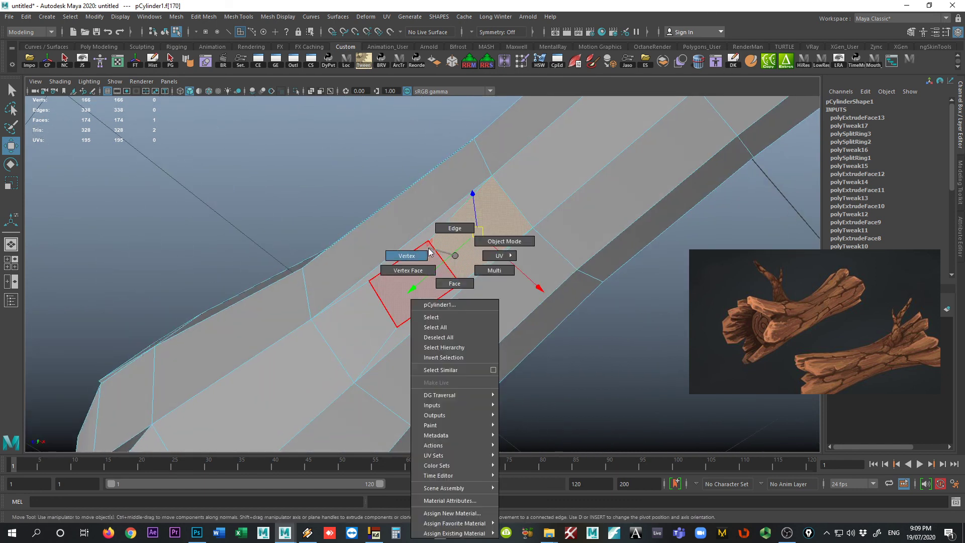
left_click(457, 278)
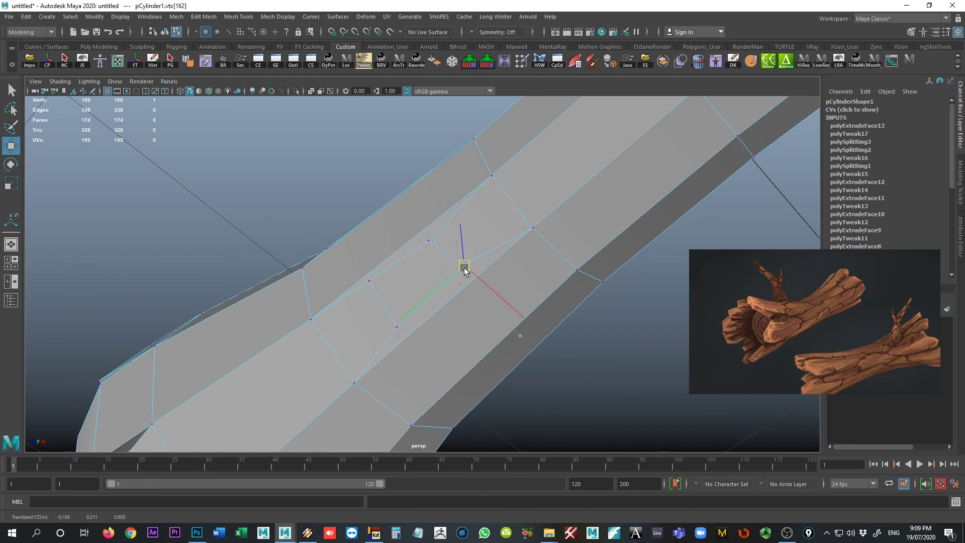
left_click(429, 242)
key("ctrl+shift+a")
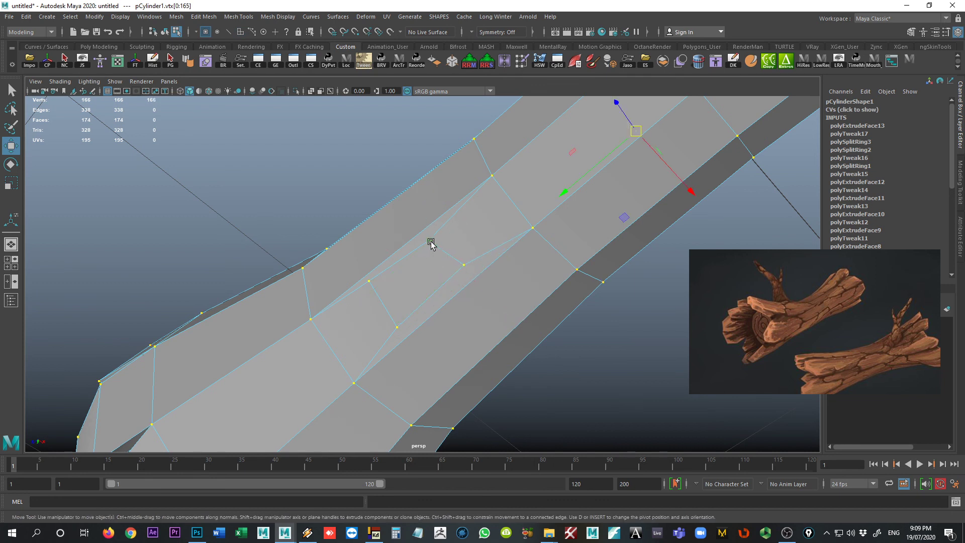
left_click(430, 243)
left_click_drag(434, 237, 401, 228, "alt")
left_click_drag(387, 303, 533, 256)
left_click_drag(373, 231, 370, 248)
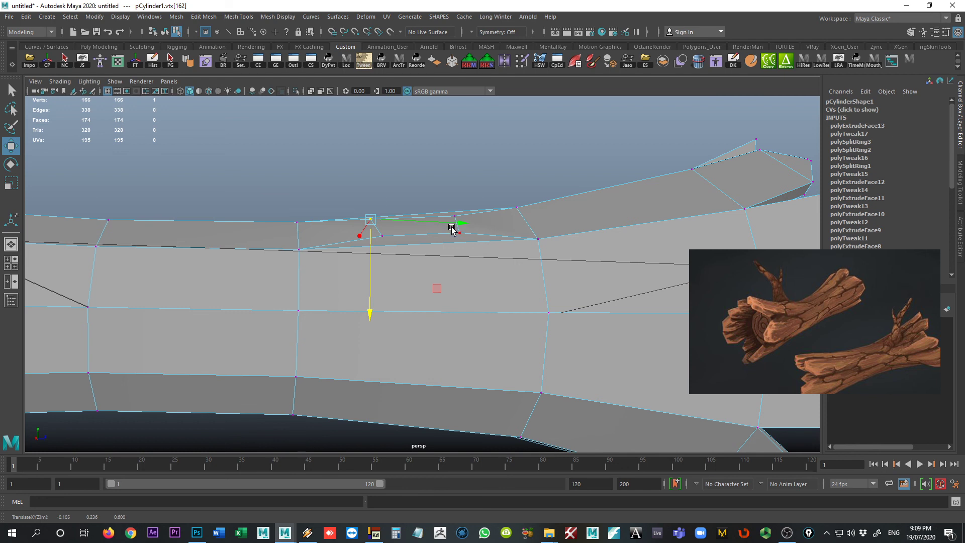
Extrude the inset face outward by 0.242 to start the branch, and scale its end down slightly
right_click_drag(442, 225, 430, 200)
left_click(431, 230)
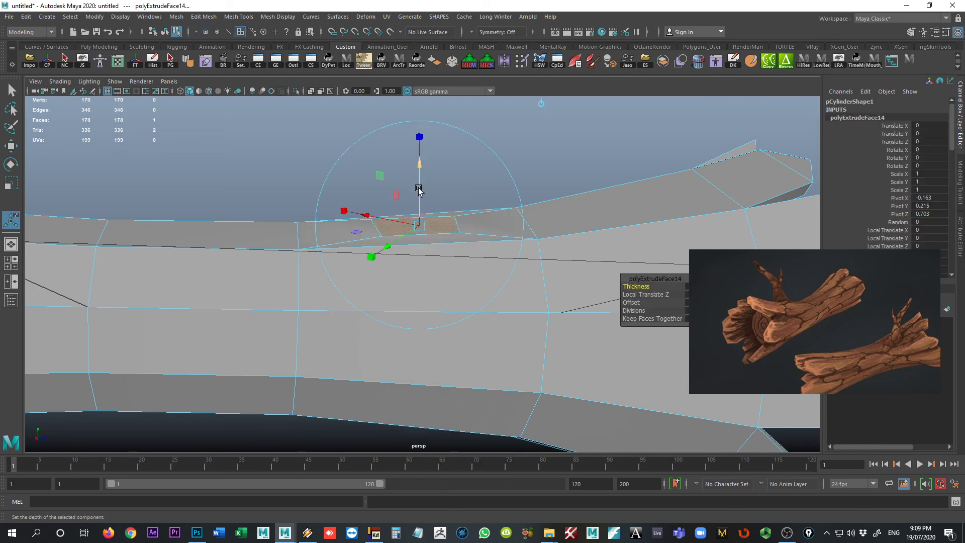
left_click_drag(504, 154, 566, 234, "alt")
key("r")
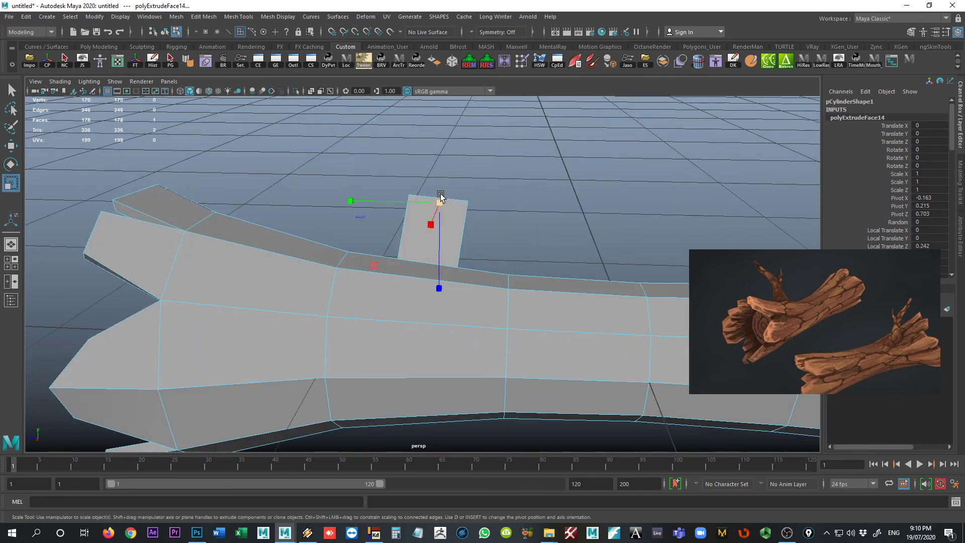
left_click_drag(440, 203, 430, 203)
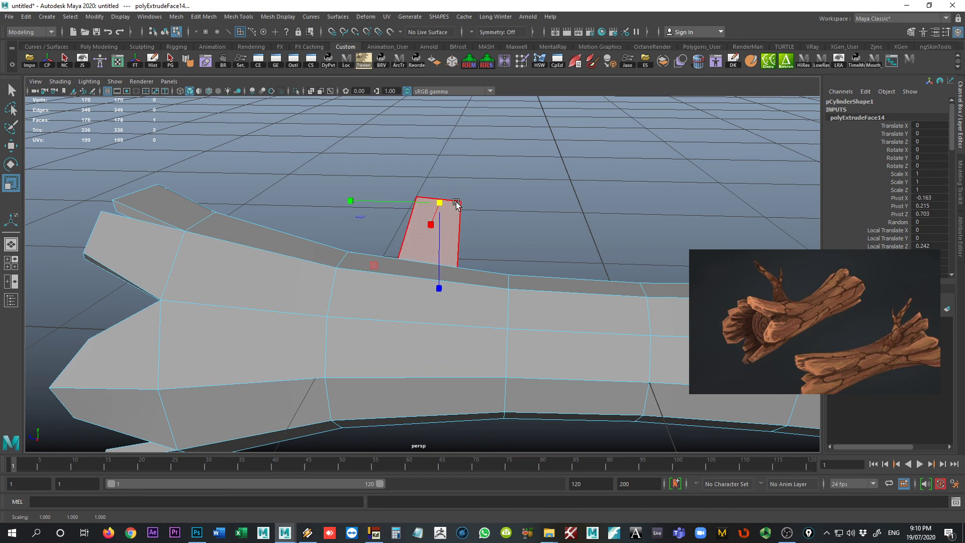
Extrude the branch's end face by another 0.366 and scale it down uniformly so the branch tapers to a narrow tip
key("ctrl+e")
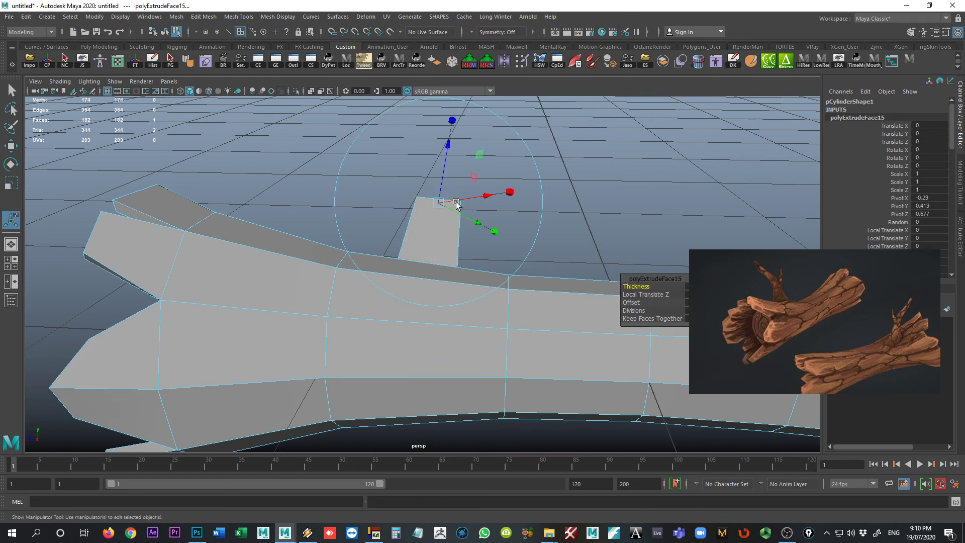
left_click_drag(441, 177, 493, 118)
middle_click_drag(488, 138, 467, 235, "alt")
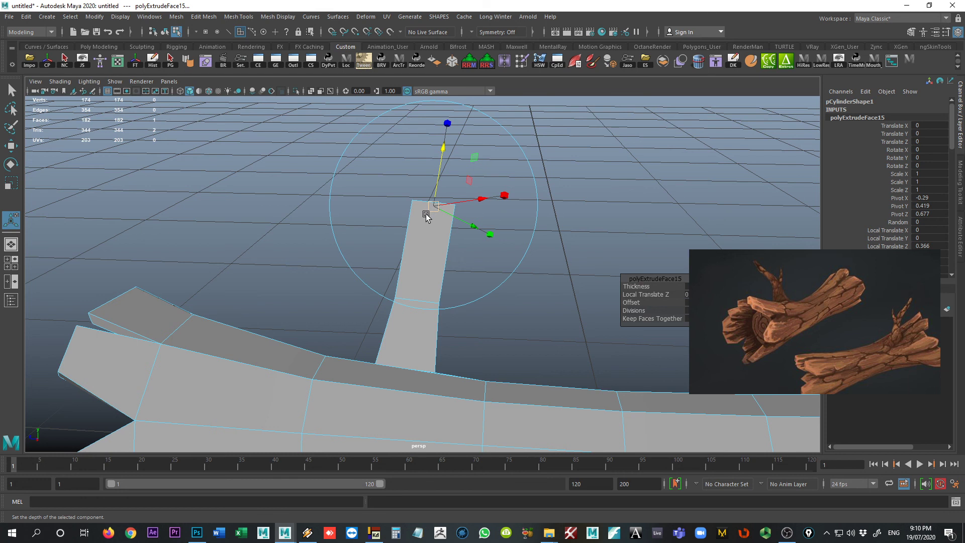
left_click_drag(434, 206, 424, 213)
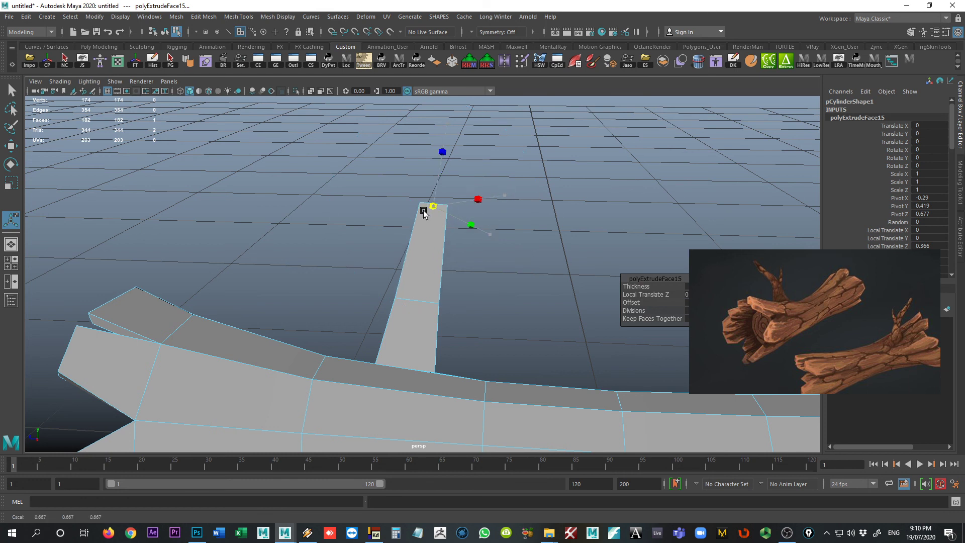
left_click(431, 207)
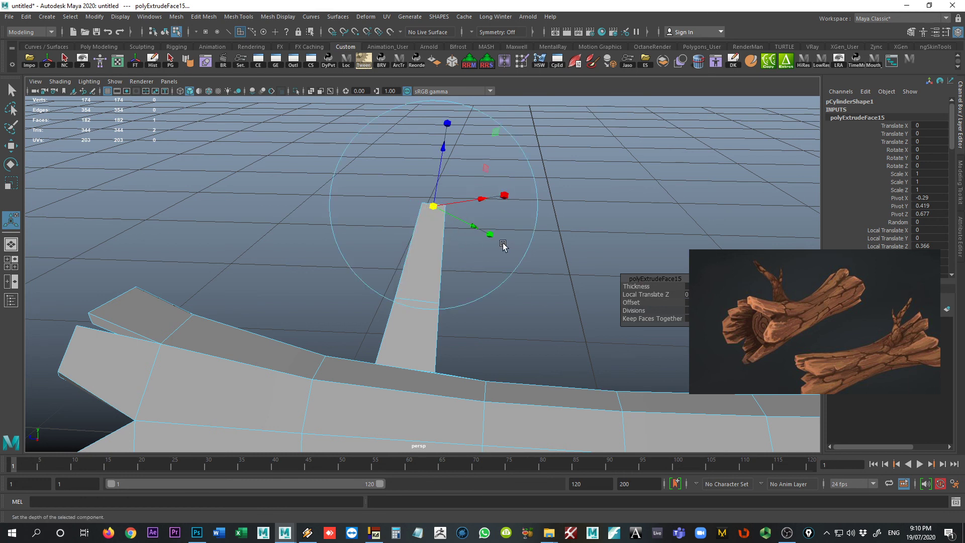
Check the branch from several sides, and move the reference image and the extrusion's pop-up settings clear of the log
left_click_drag(485, 286, 406, 221, "alt")
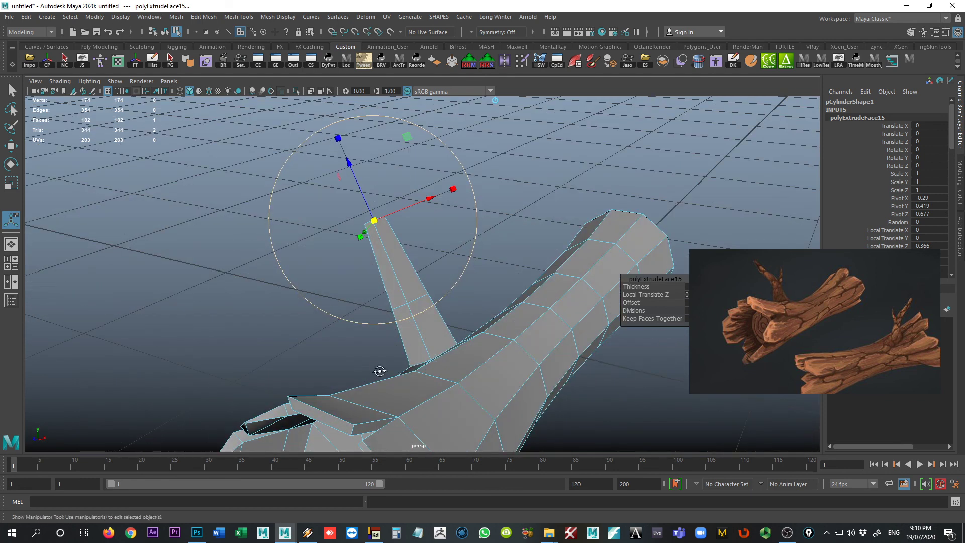
left_click_drag(379, 371, 465, 354, "alt")
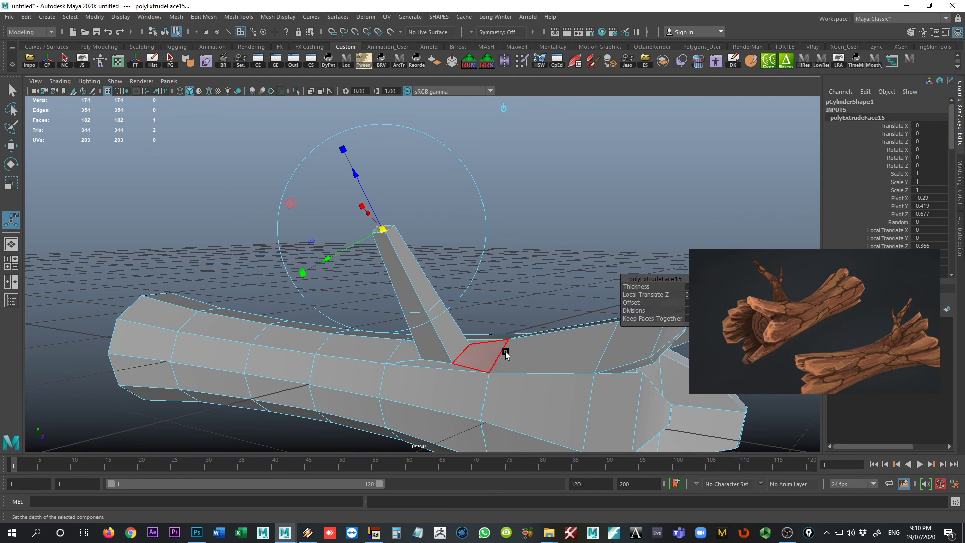
left_click_drag(517, 340, 285, 375, "alt")
right_click_drag(513, 359, 420, 359, "alt")
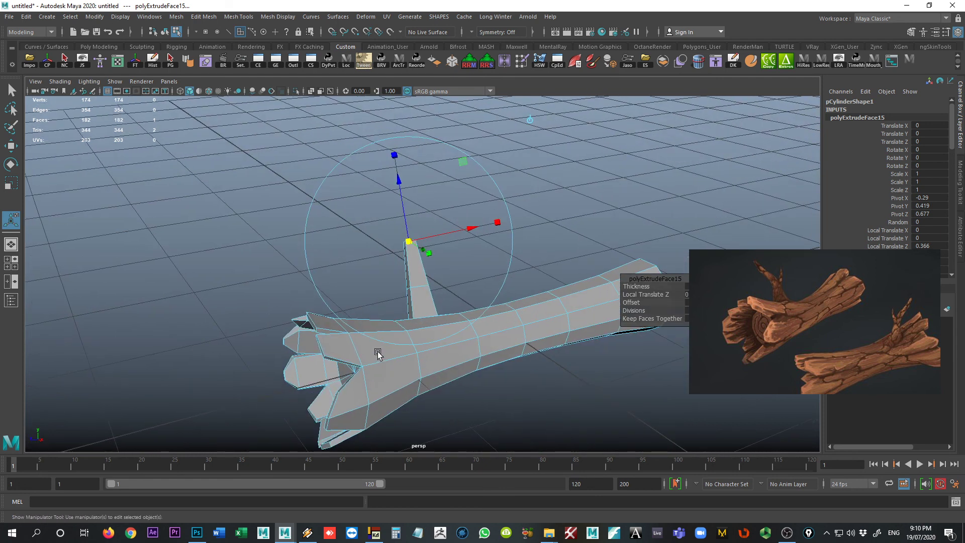
left_click_drag(377, 351, 728, 301, "alt")
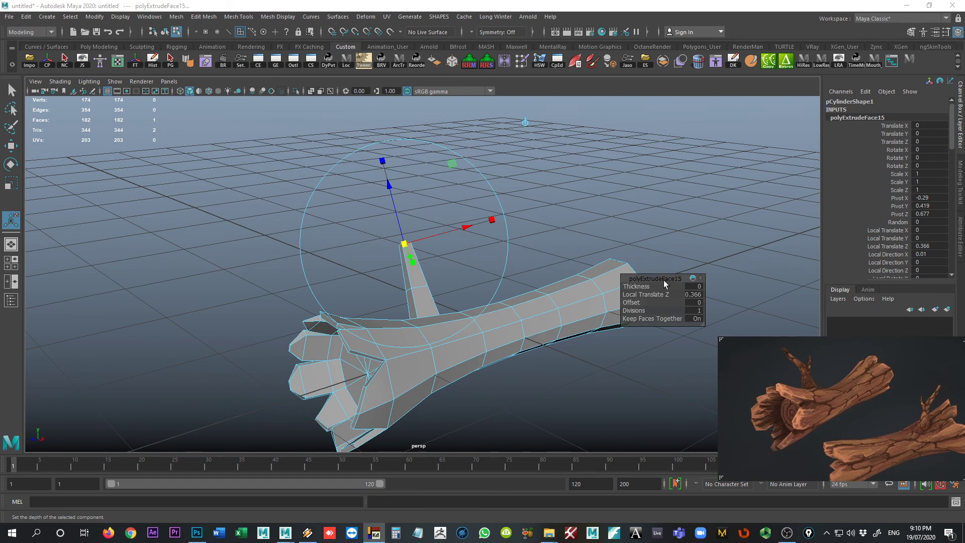
left_click_drag(663, 279, 745, 188)
Return to object mode, select the whole log, and delete its construction history
right_click(608, 298)
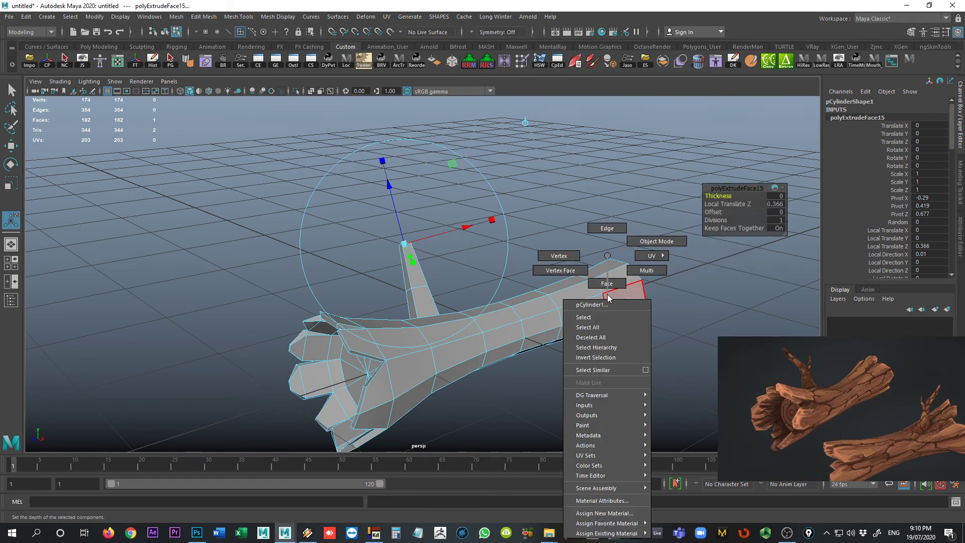
left_click(662, 240)
left_click(523, 231)
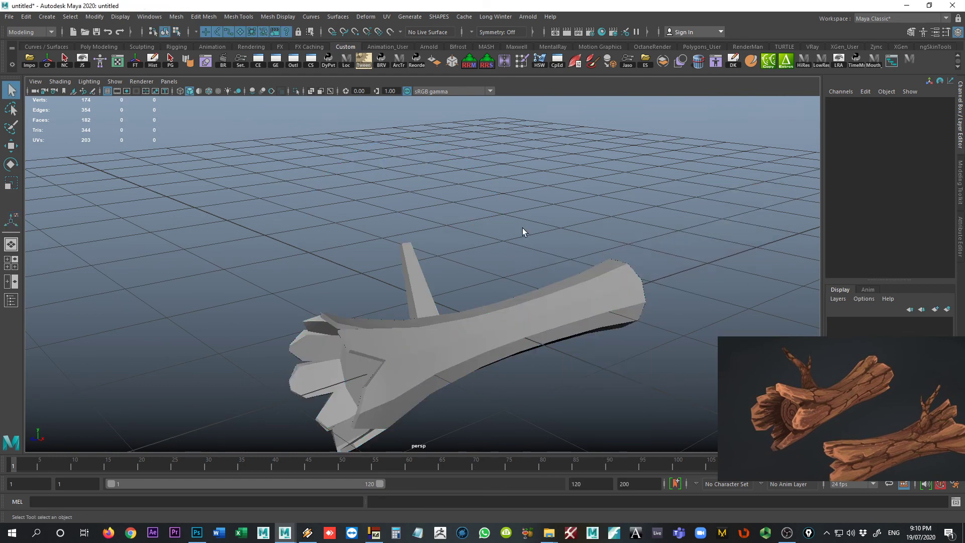
left_click(479, 321)
left_click_drag(511, 297, 676, 275, "alt")
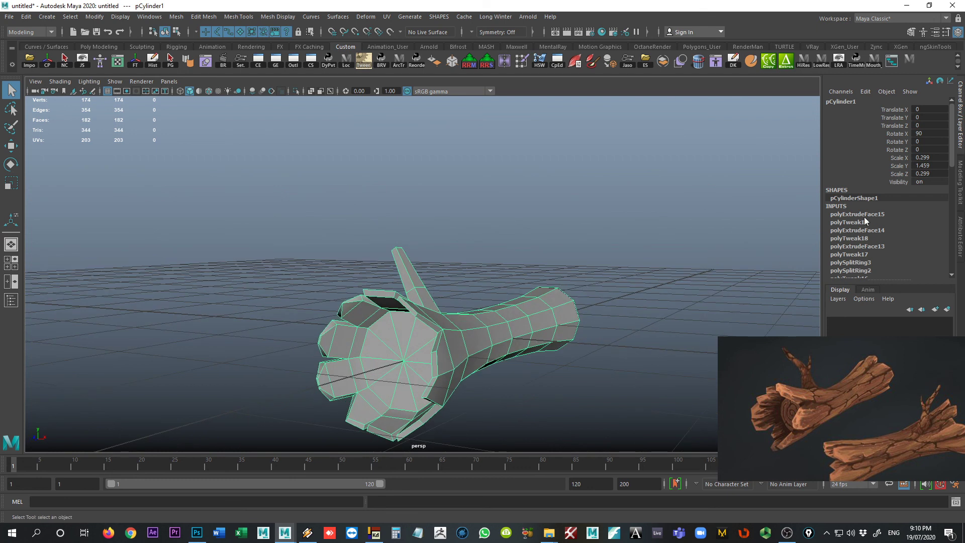
scroll(868, 225, "down", 5)
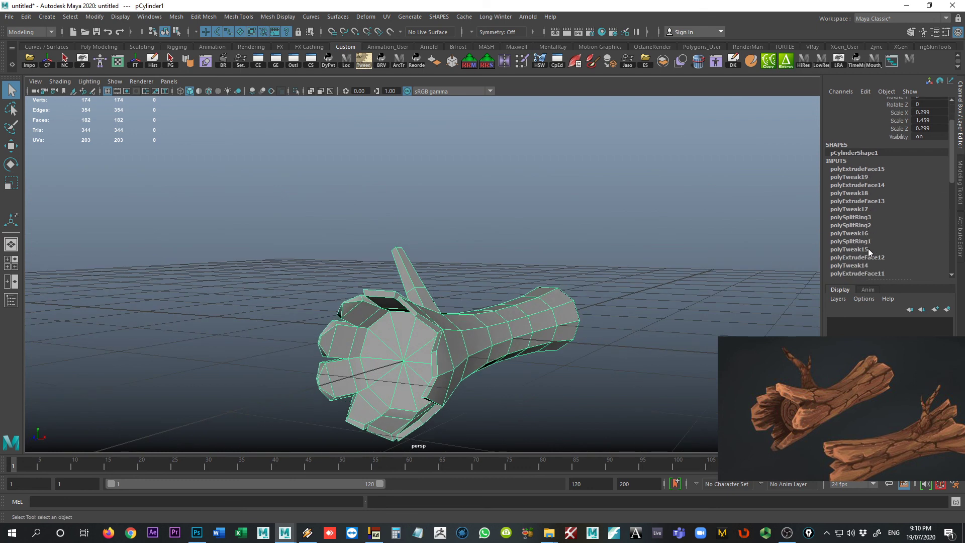
scroll(860, 201, "down", 2)
scroll(857, 213, "up", 7)
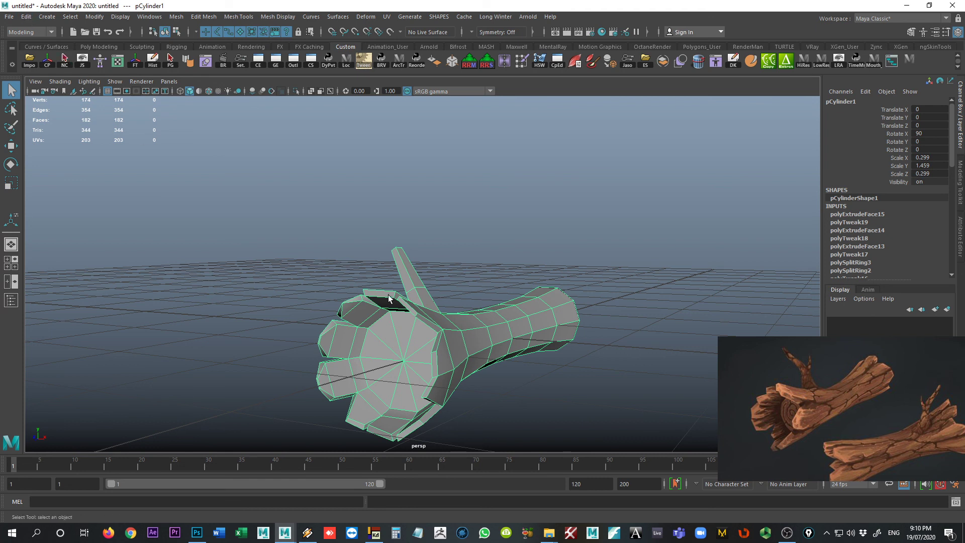
left_click(27, 17)
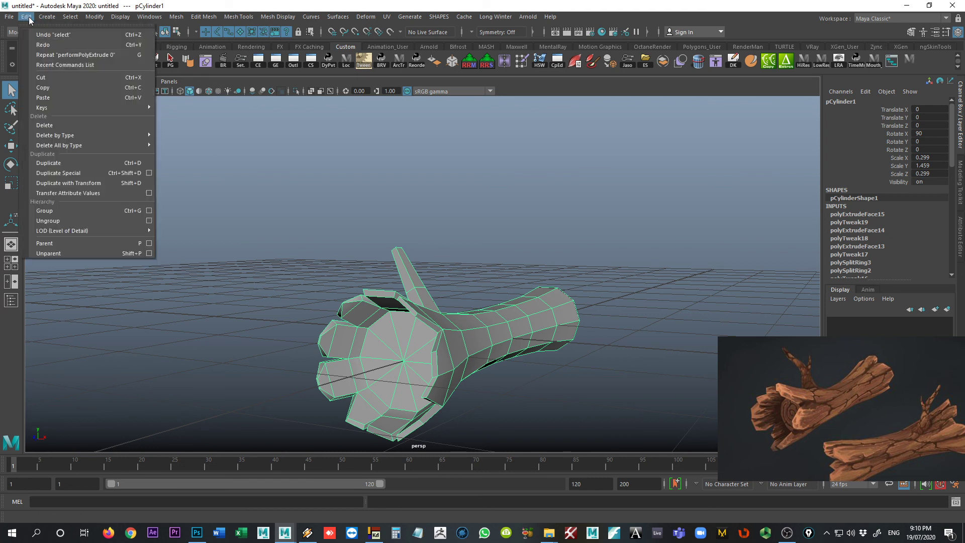
mouse_move(93, 138)
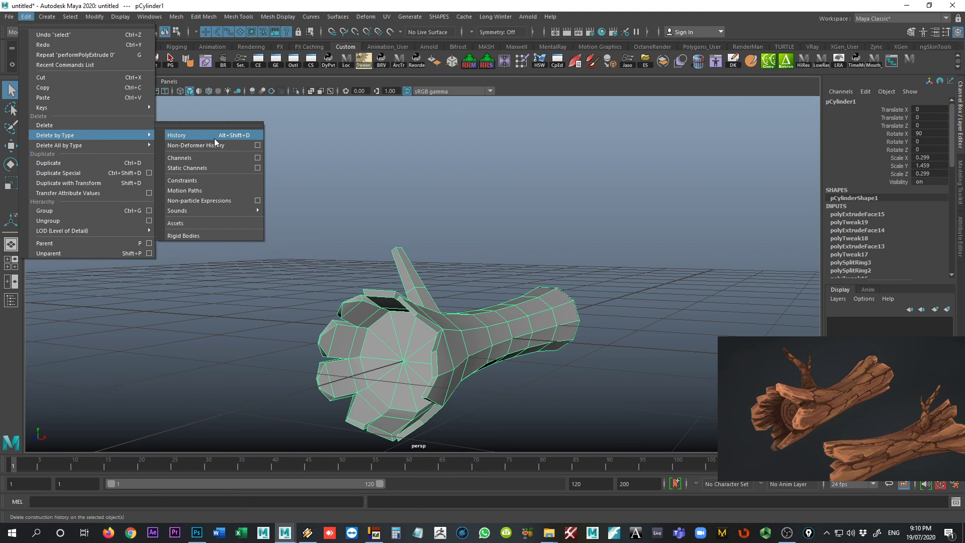
left_click(215, 141)
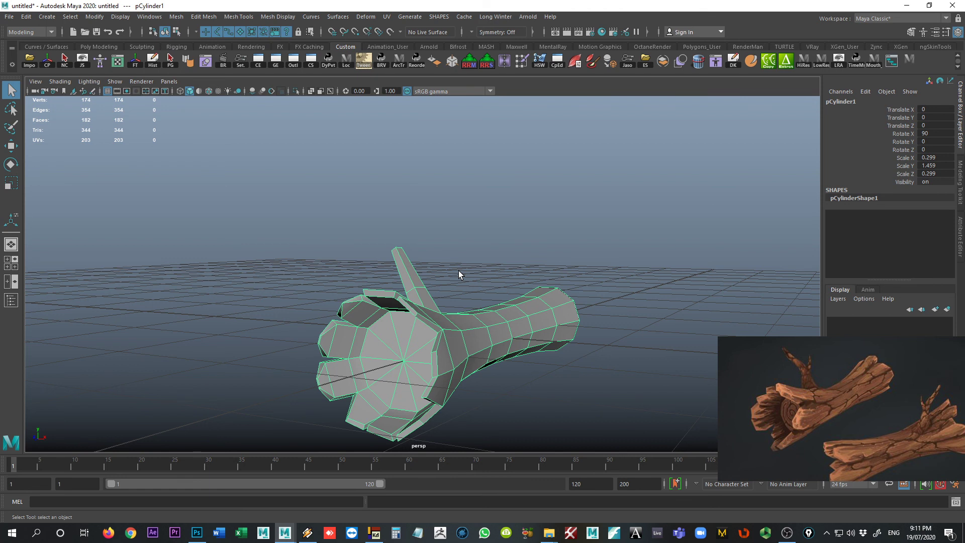
left_click_drag(530, 381, 335, 240, "alt")
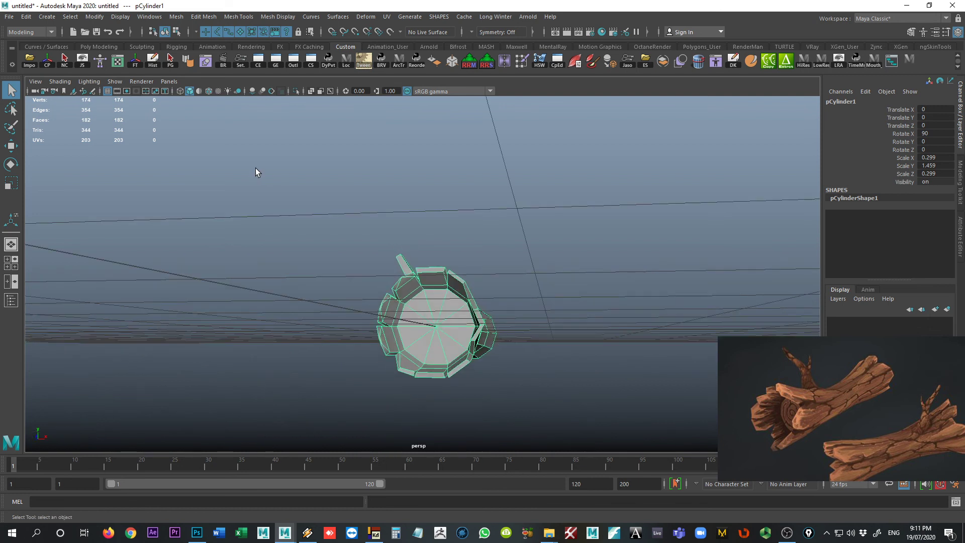
left_click_drag(364, 256, 364, 284, "alt")
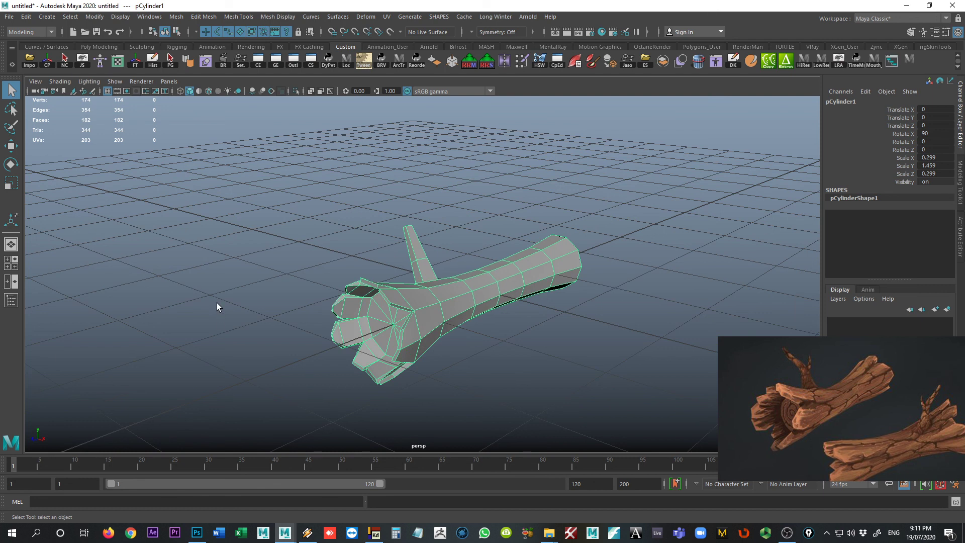